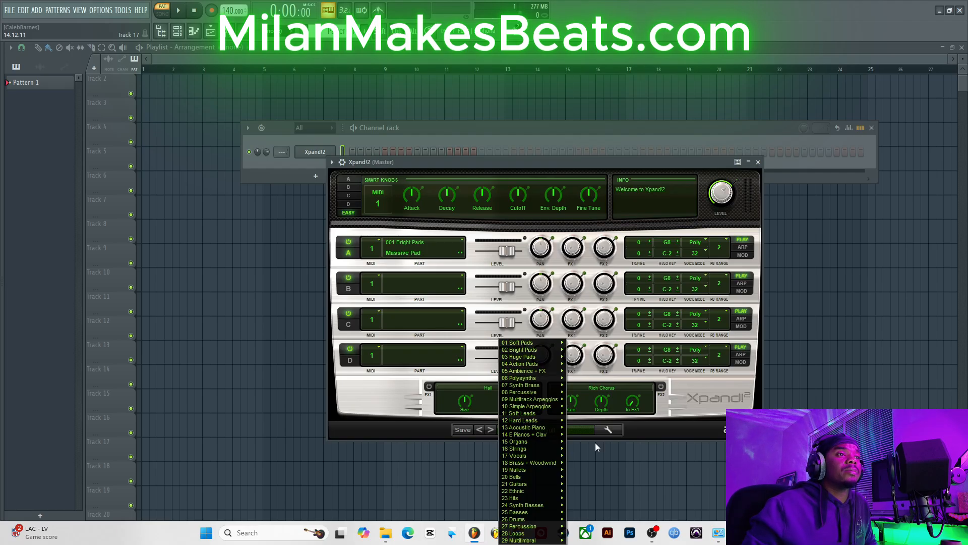
Step: Load the "+47 Hallelujah" preset from the Soft Pads category in Xpand!2
mouse_move(543, 424)
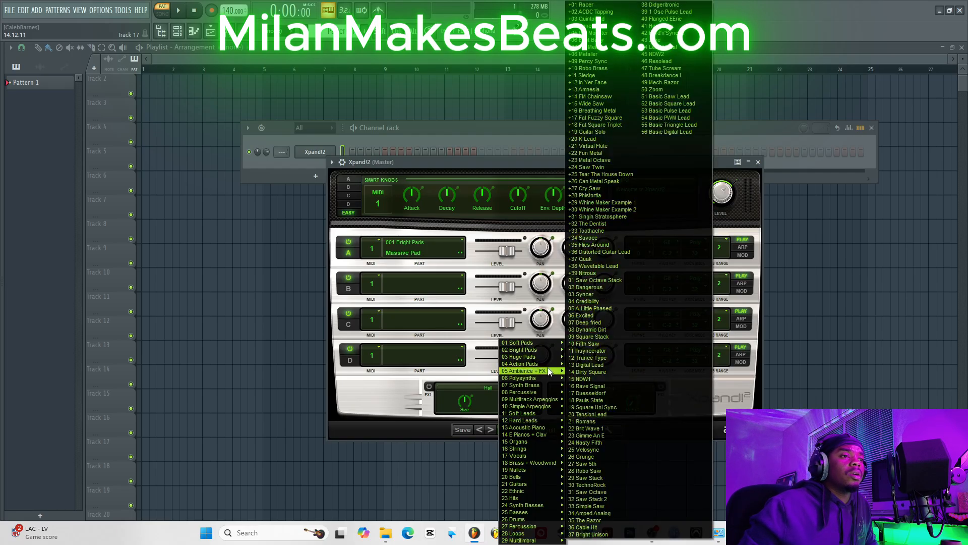
mouse_move(551, 346)
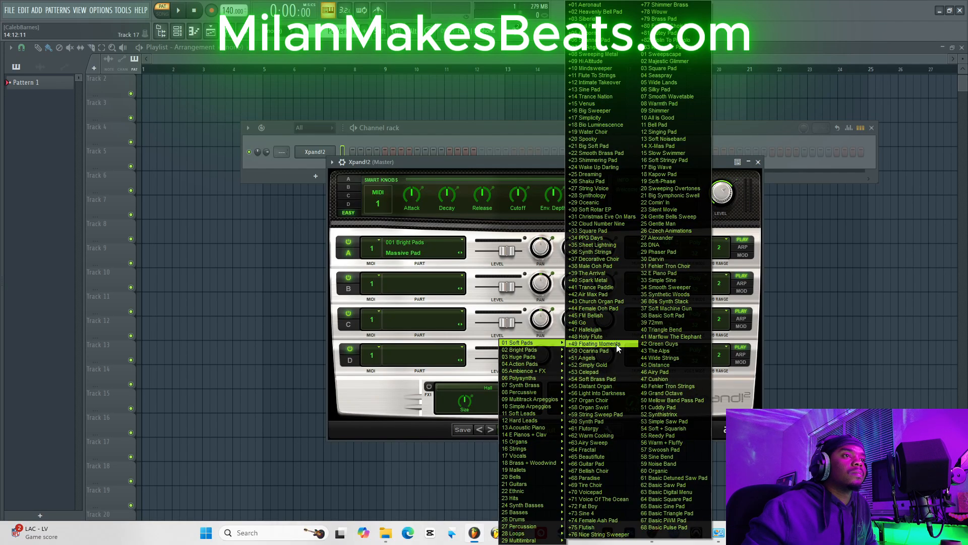
left_click(624, 331)
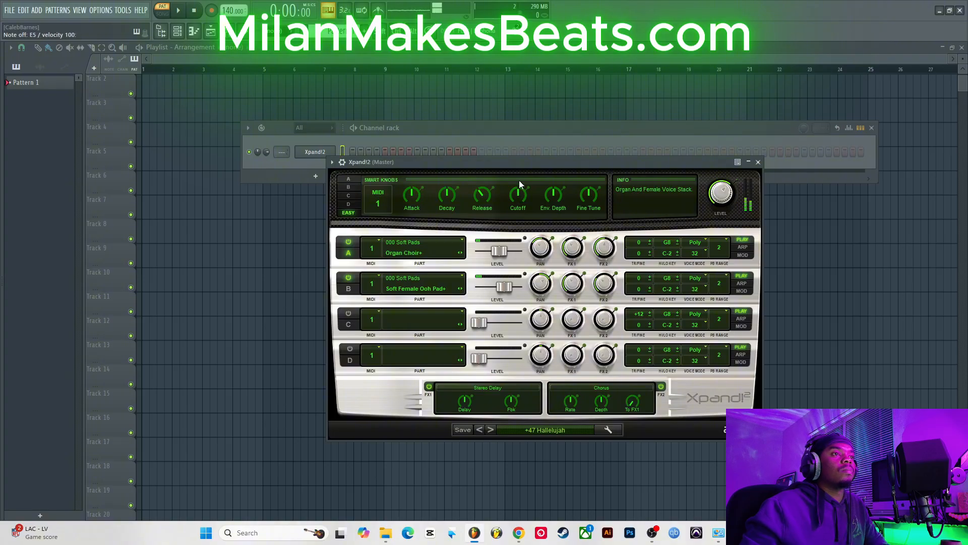
Step: Open the Xpand!2 channel's piano roll and maximize it
right_click(310, 149)
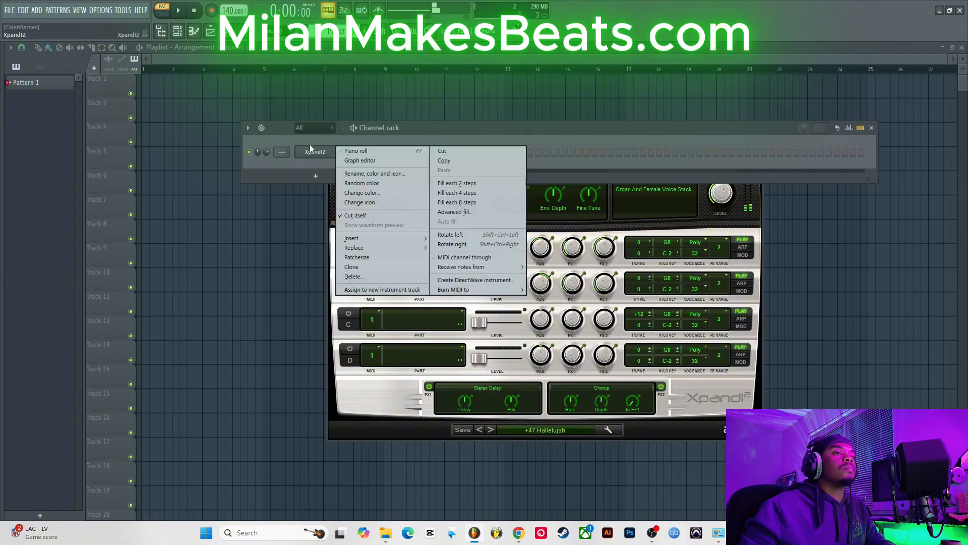
left_click(371, 153)
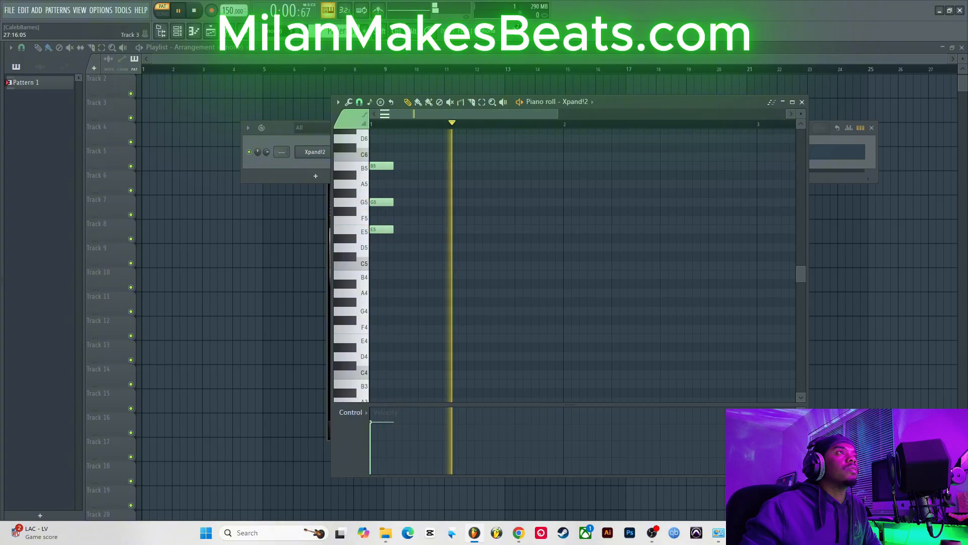
left_click(791, 103)
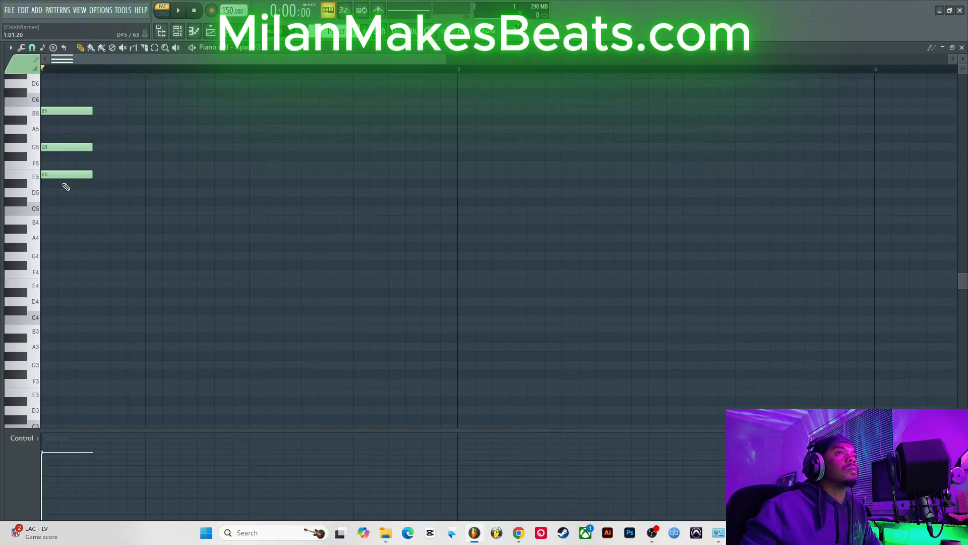
scroll(66, 187, "up", 5)
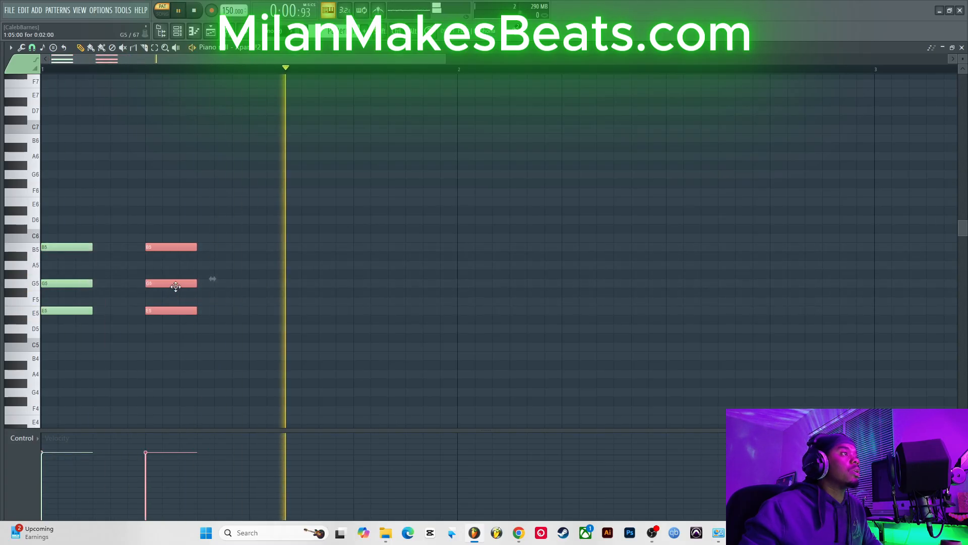
Step: Duplicate the E5–G5–B5 chord so four copies of it sit on every half-bar across the first two bars
left_click_drag(190, 286, 315, 288)
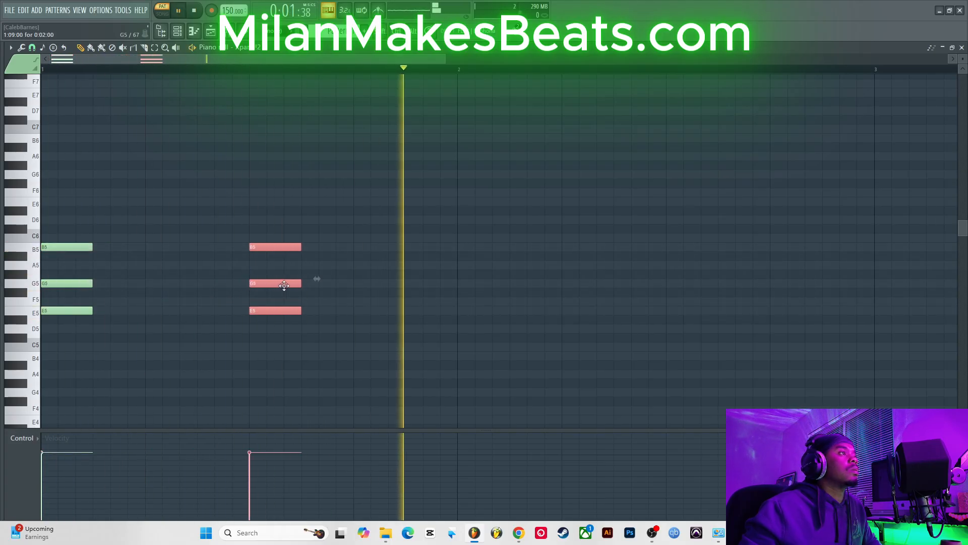
left_click_drag(31, 195, 33, 339)
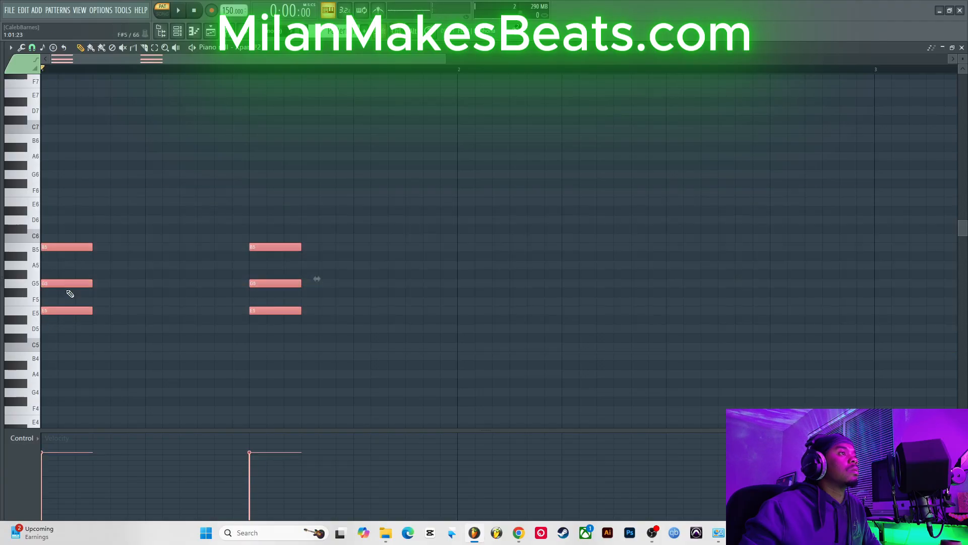
left_click_drag(67, 285, 483, 317)
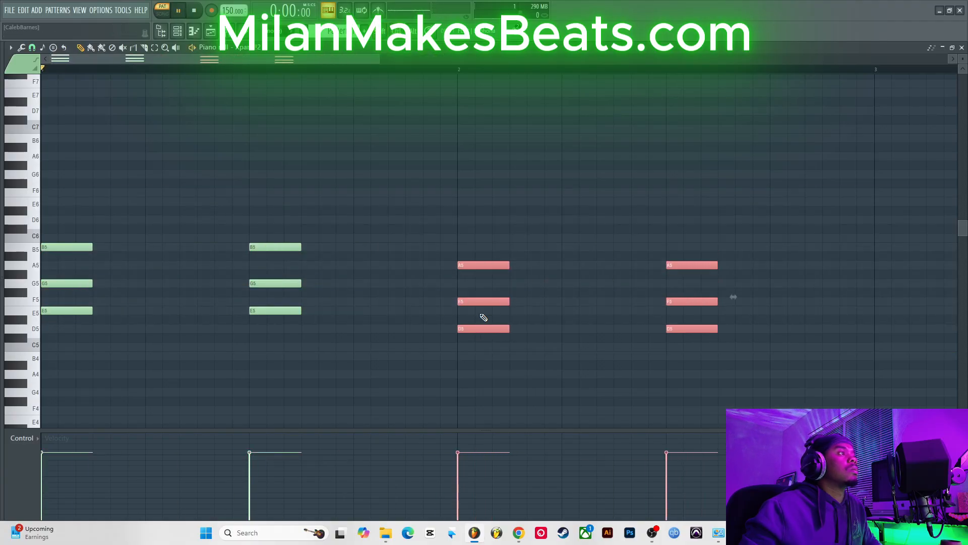
left_click_drag(379, 58, 560, 58)
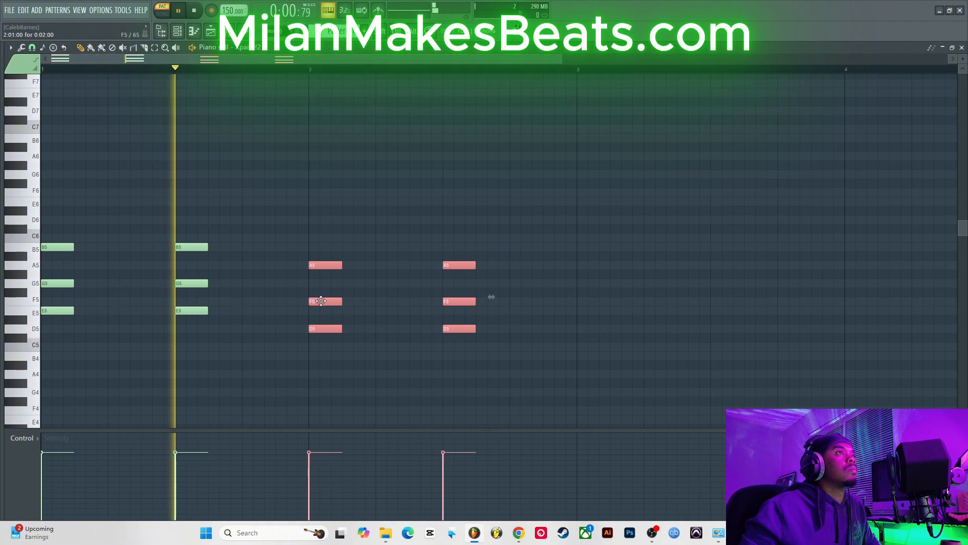
left_click_drag(317, 299, 323, 280)
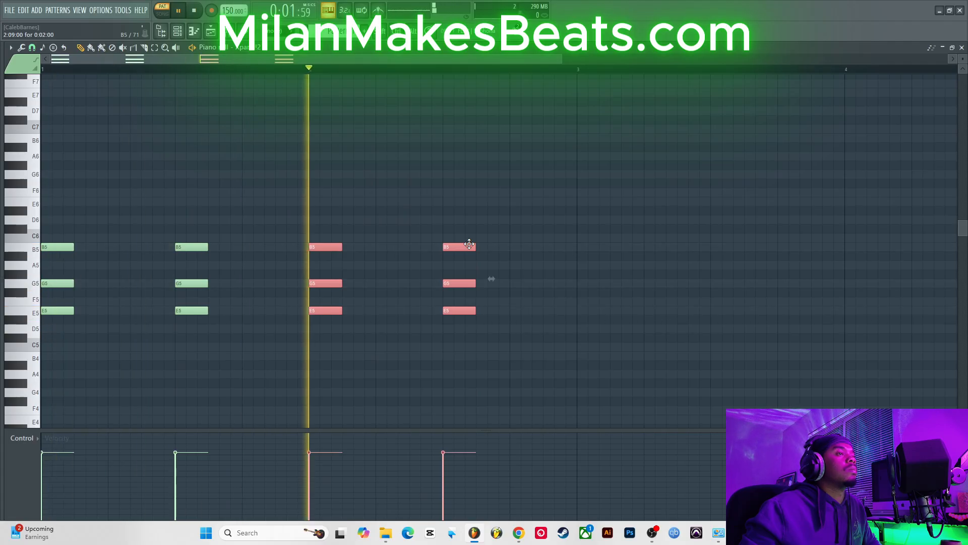
Step: Shift the second chord's G5 and the fourth chord's E5 one step later to stagger them
left_click_drag(199, 284, 269, 287)
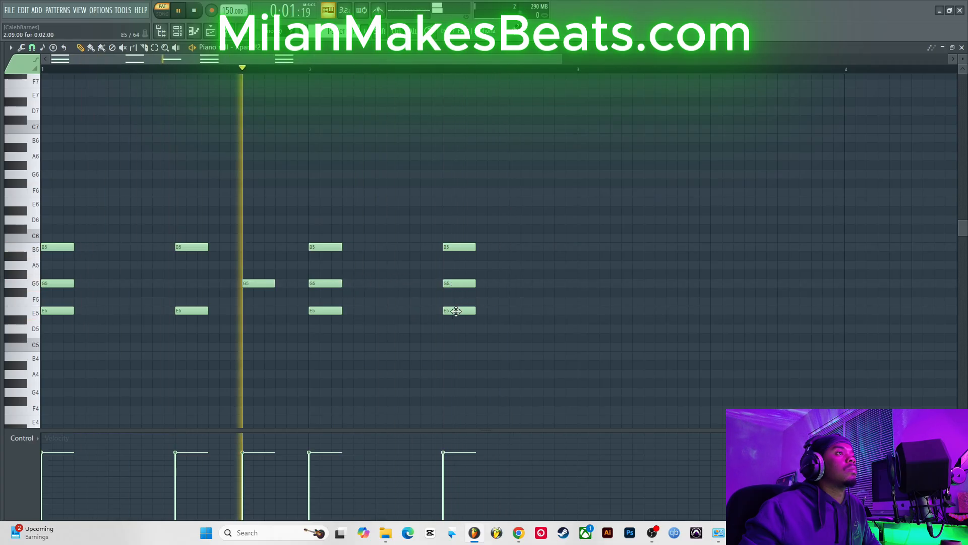
left_click_drag(457, 310, 523, 311)
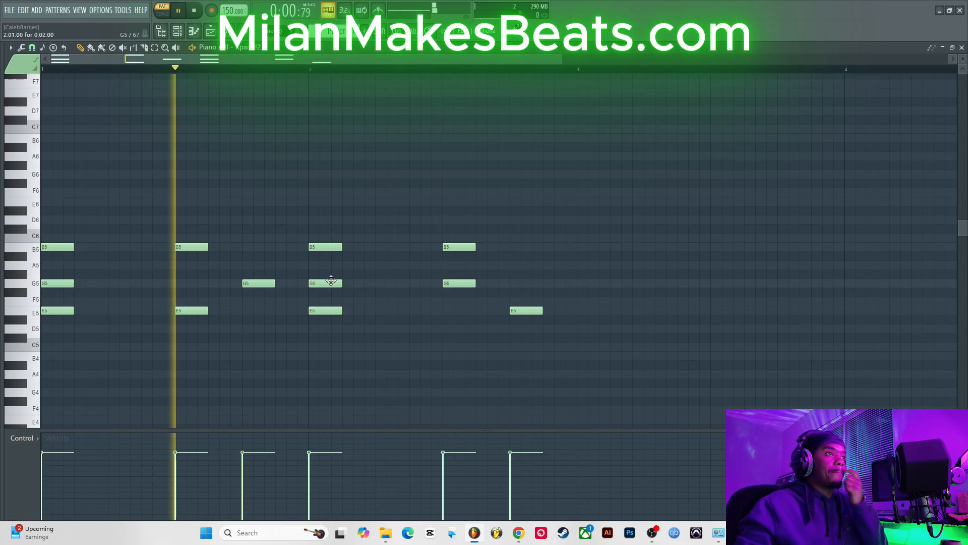
Step: Move the third chord's G5 one step later and raise it an octave to G6
left_click_drag(324, 283, 401, 282)
left_click(401, 282, "ctrl")
key("ctrl+Up")
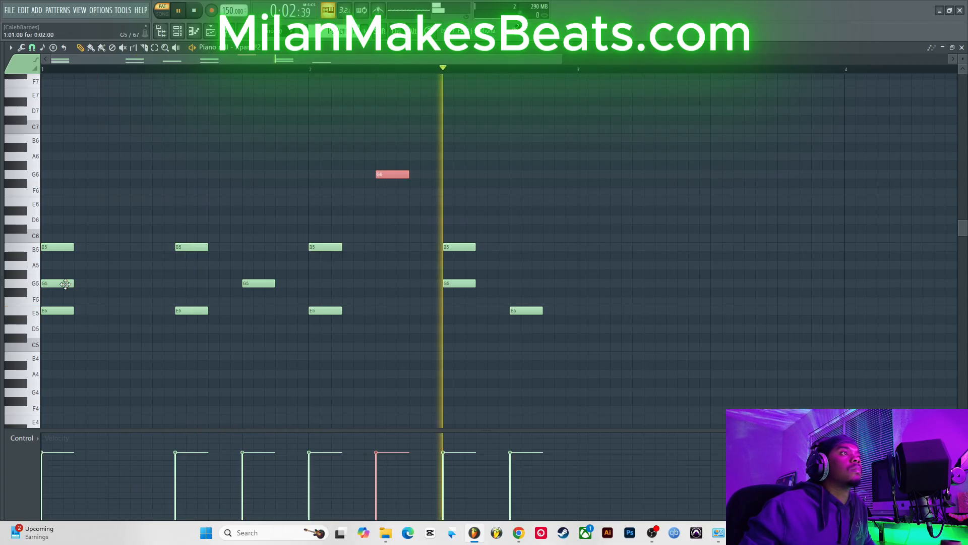
Step: Move the first chord's G5 one step later and raise it an octave to G6
left_click_drag(54, 283, 126, 285)
left_click(127, 285)
key("ctrl+Up")
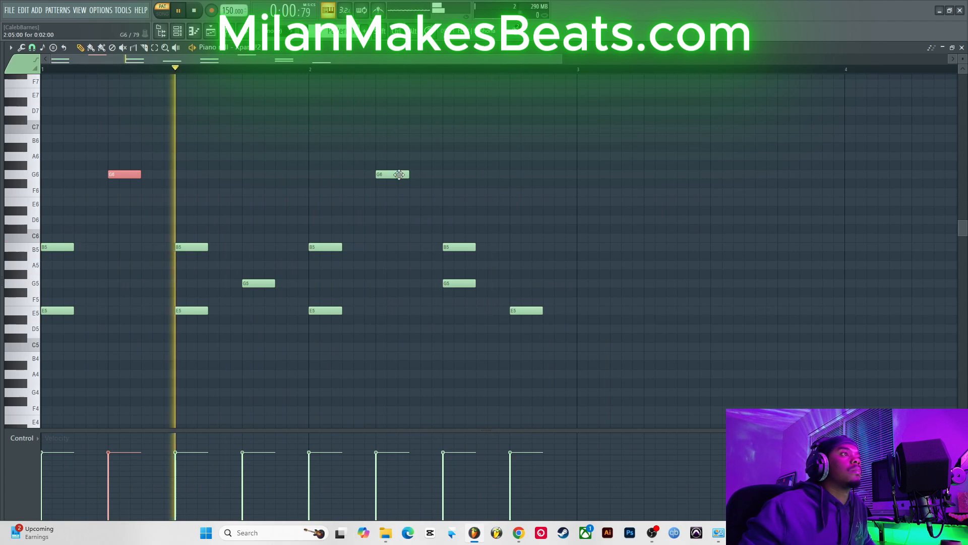
Step: Lower the G6 note in bar 2 down to E6
left_click_drag(398, 174, 401, 192)
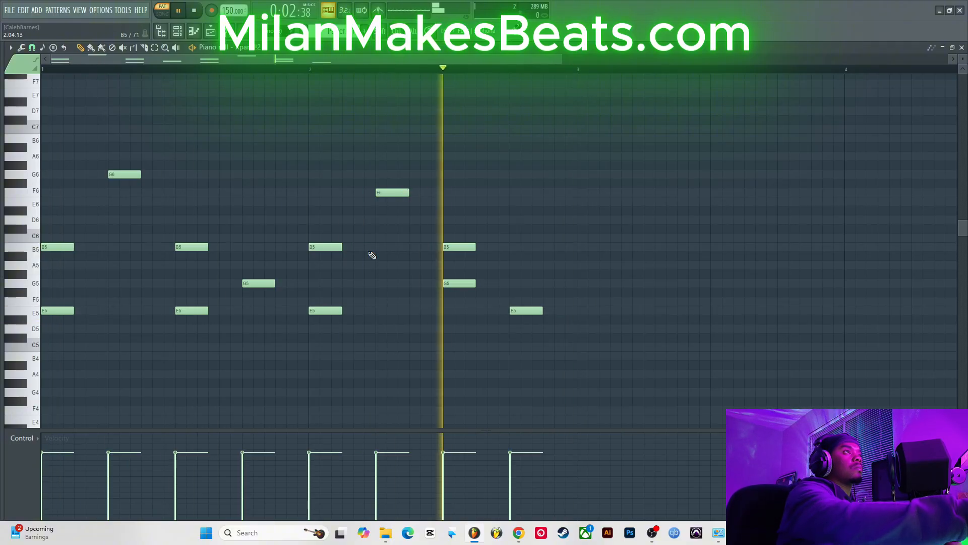
left_click_drag(389, 192, 389, 201)
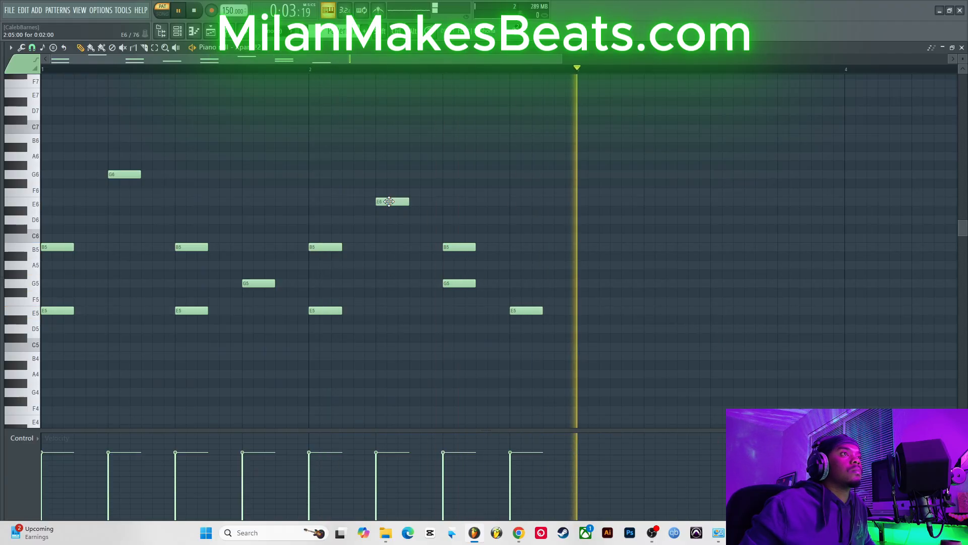
key("ctrl+a")
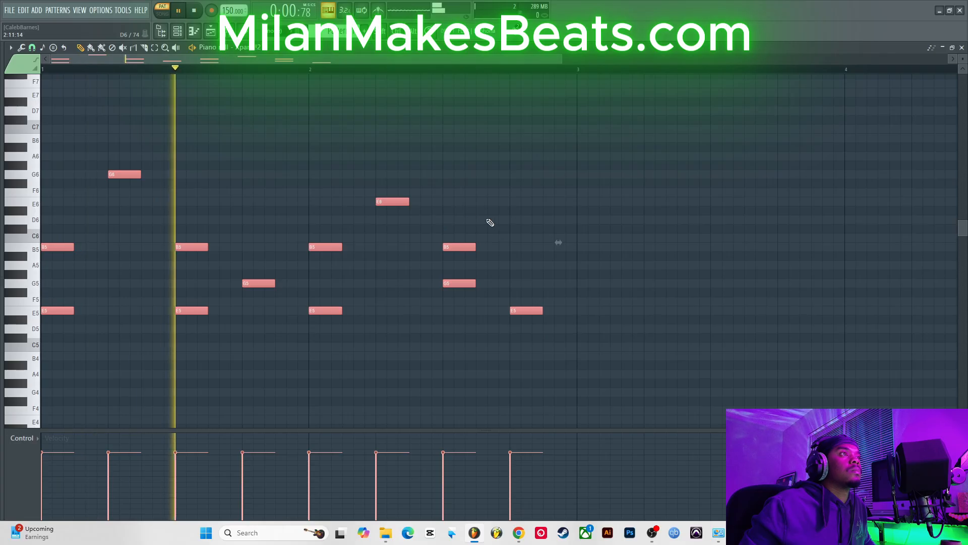
left_click(478, 201)
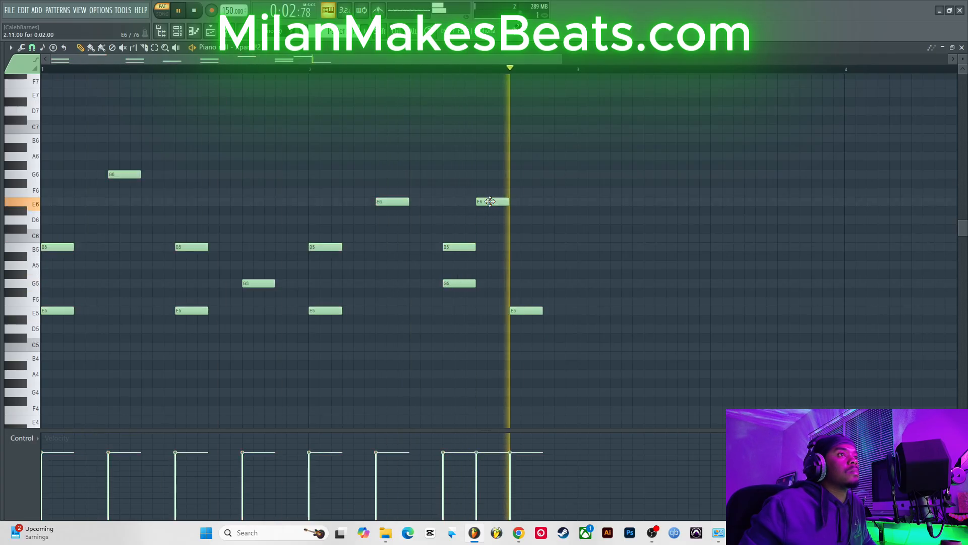
left_click_drag(503, 201, 503, 218)
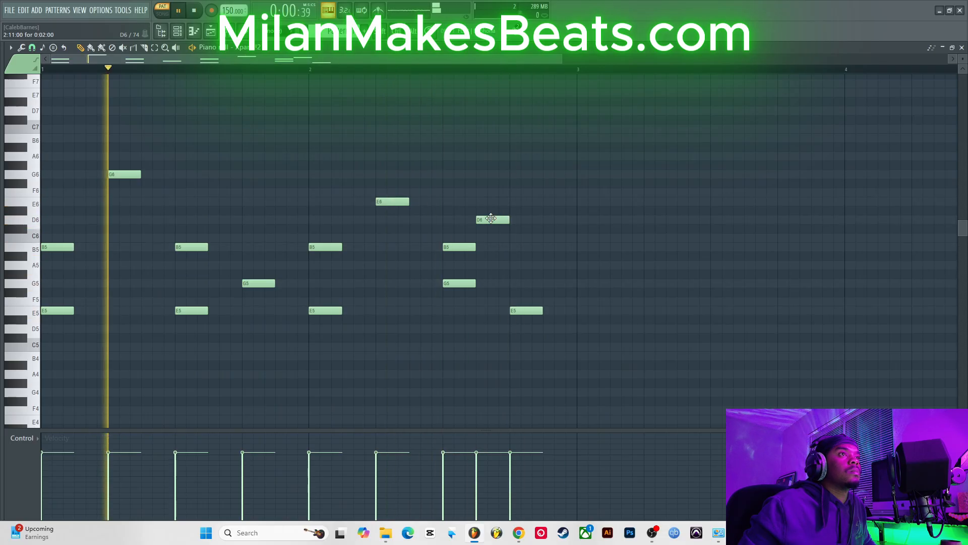
right_click(497, 220)
left_click(481, 174)
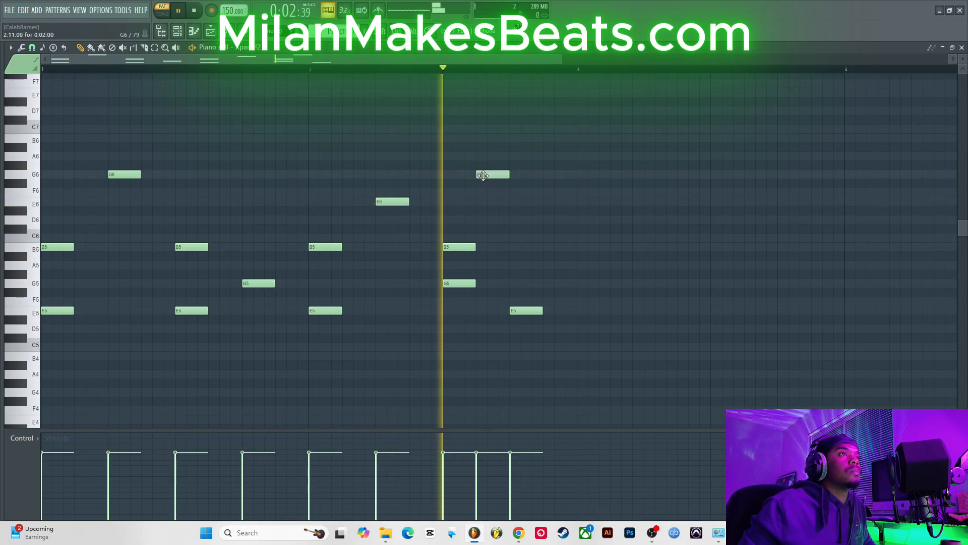
right_click(486, 175)
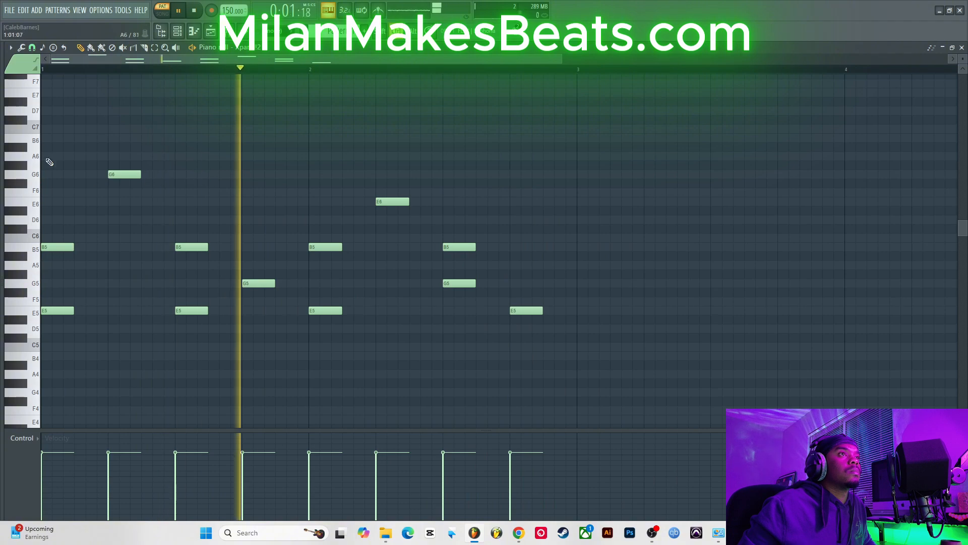
Step: Select all notes and duplicate the two-bar pattern into bars 3 and 4
left_click_drag(48, 126, 45, 320)
key("ctrl+b")
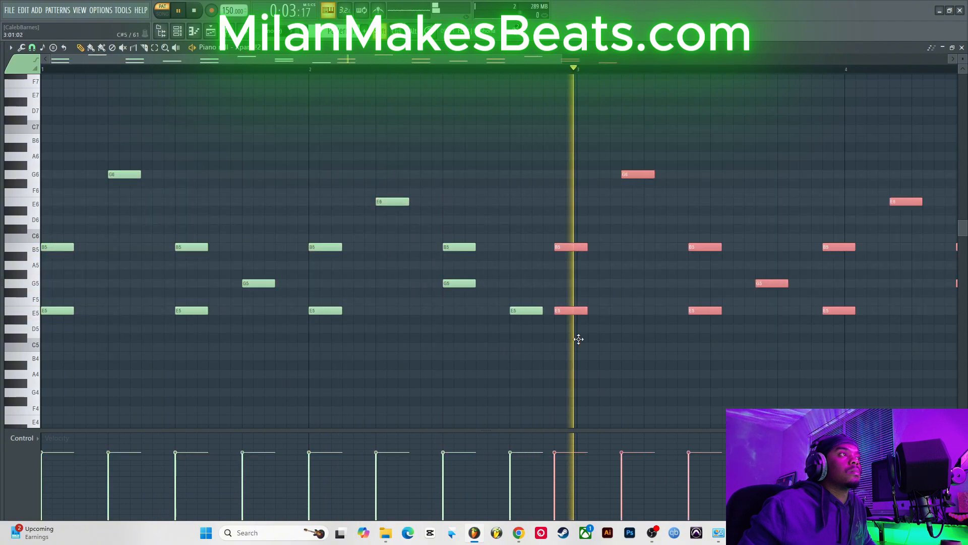
left_click_drag(626, 346, 588, 348)
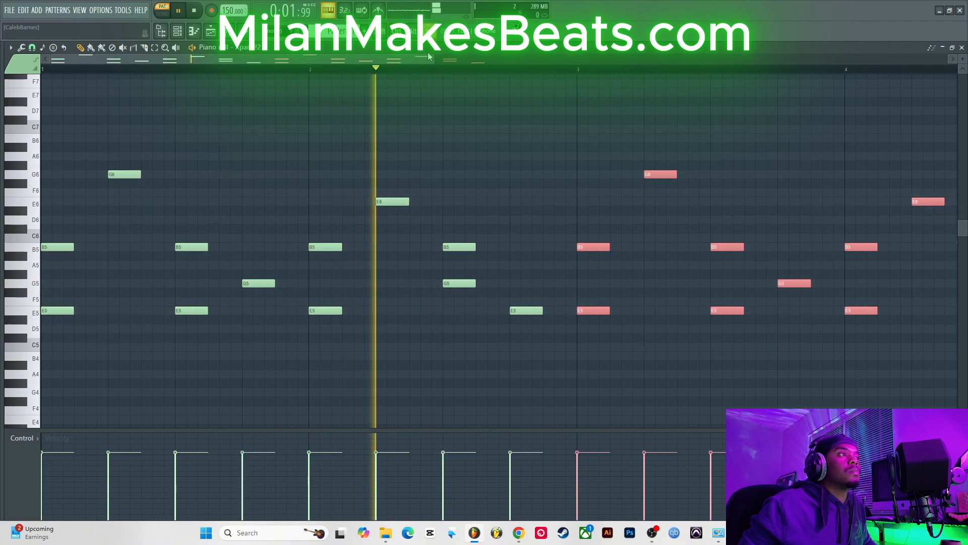
Step: Duplicate the four-bar pattern into bars 5 to 8 and close the piano roll
left_click_drag(433, 59, 759, 116)
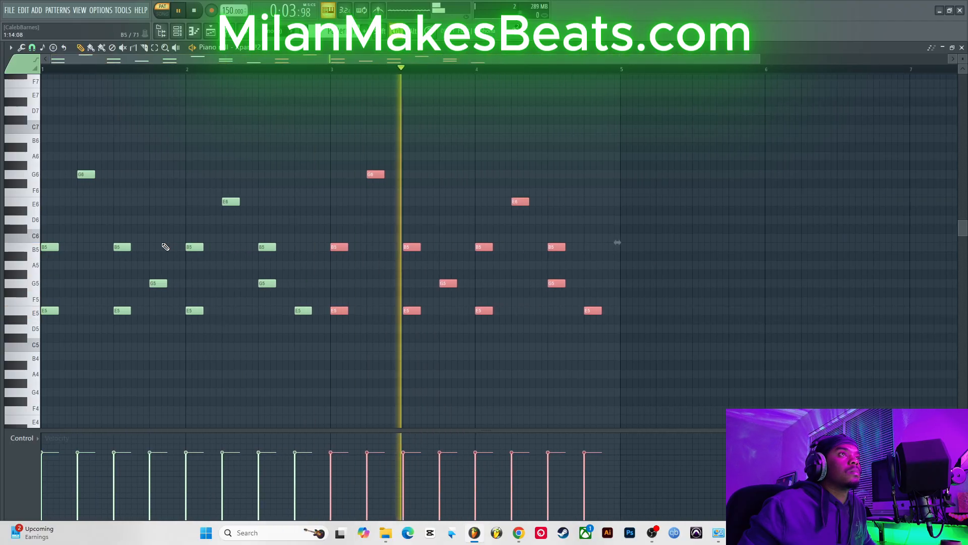
mouse_move(36, 129)
left_mouse_down()
mouse_move(42, 321)
mouse_move(89, 310)
mouse_move(702, 309)
mouse_move(631, 310)
left_mouse_up()
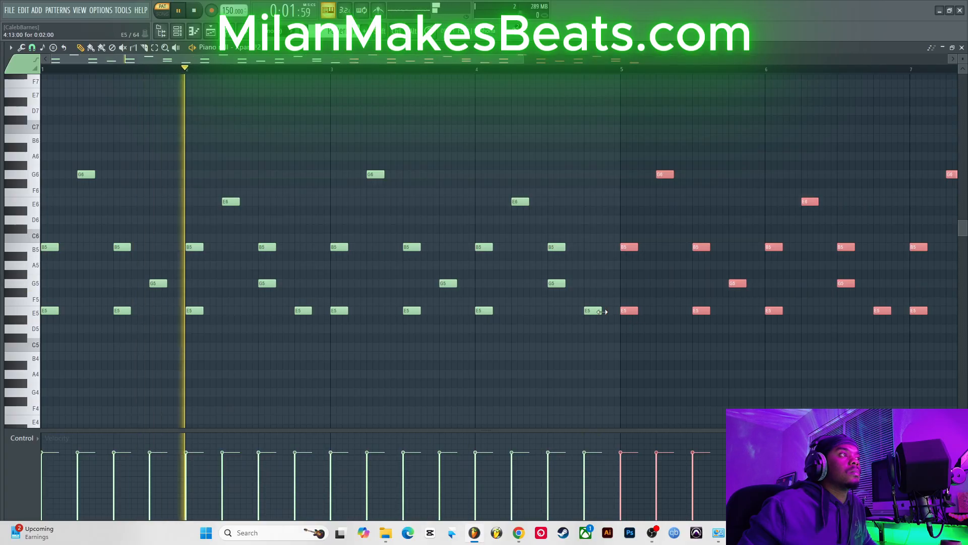
left_click(962, 48)
Step: Clone the Xpand!2 channel and open the clone's piano roll, then close it
right_click(329, 154)
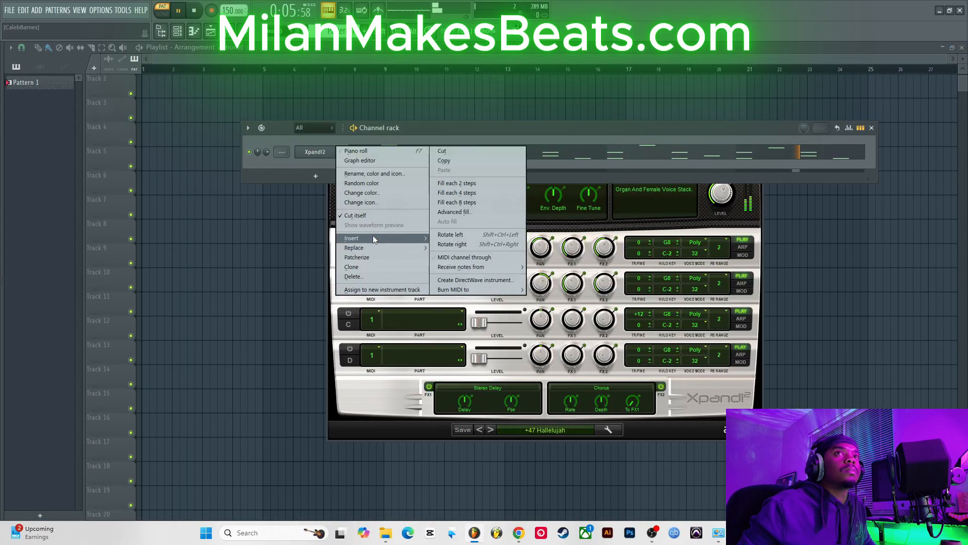
left_click(368, 266)
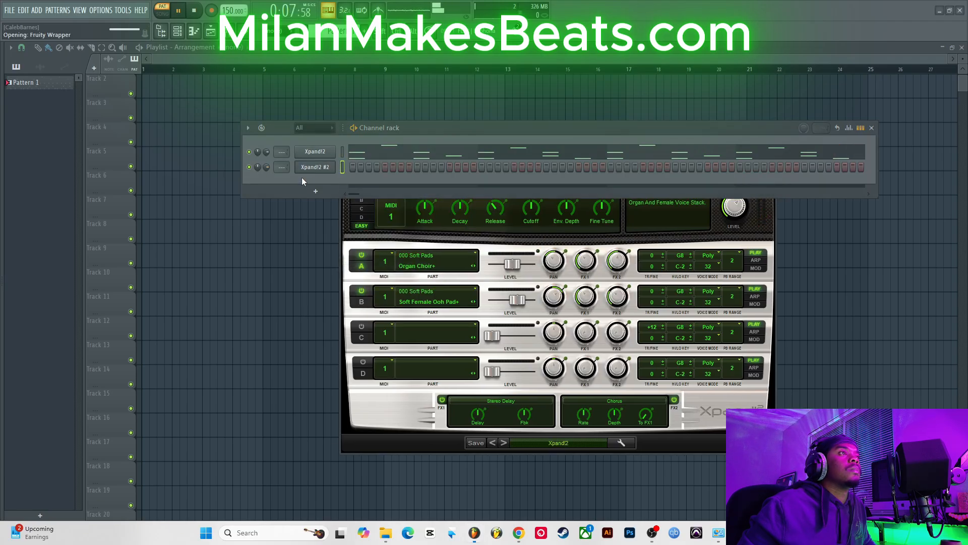
right_click(325, 173)
left_click(361, 166)
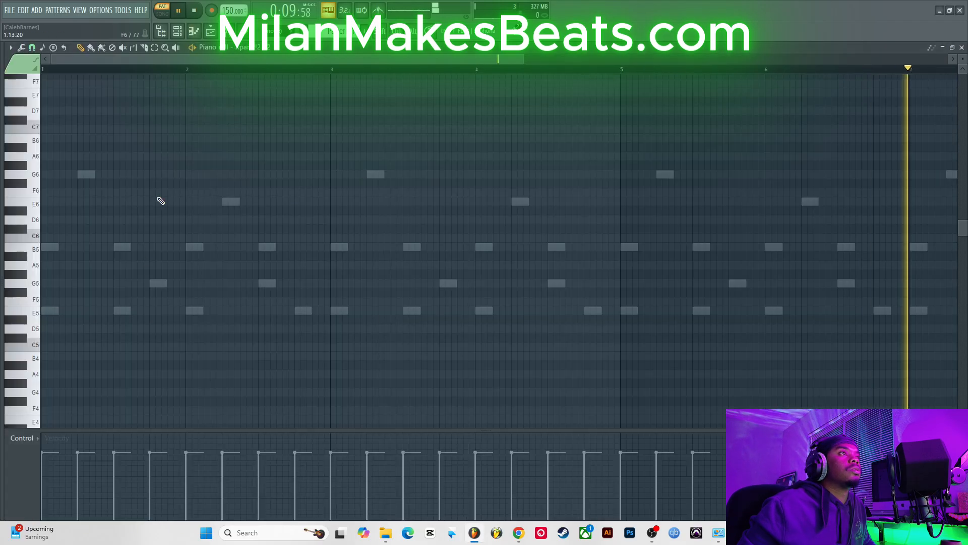
left_click(963, 48)
Step: Load the "13 Arpogee" preset from Simple Arpeggios on the cloned Xpand!2 #2
left_click(583, 442)
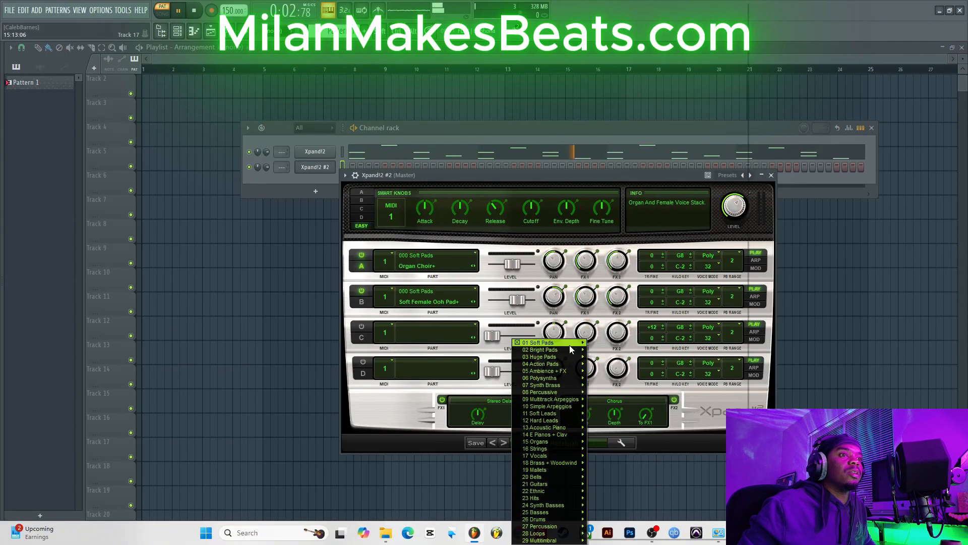
mouse_move(555, 407)
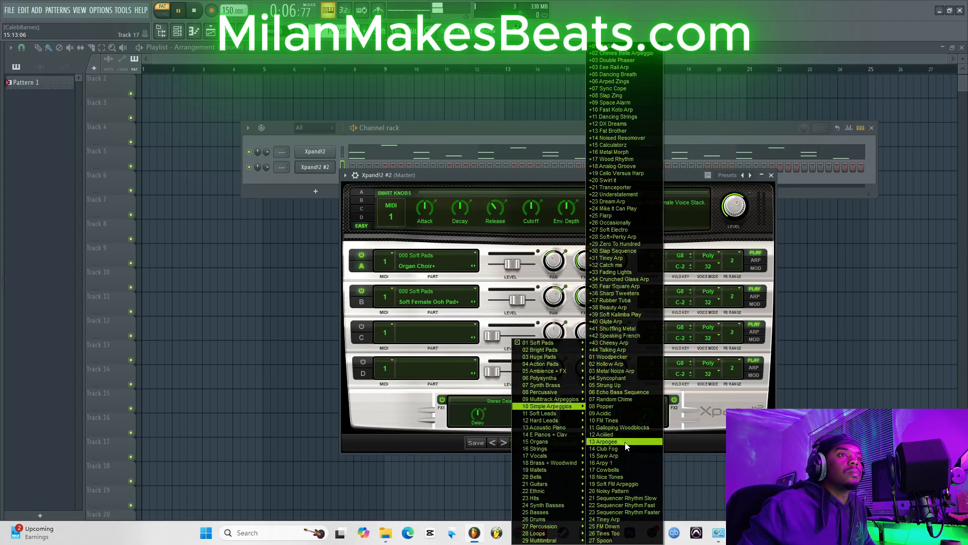
left_click(605, 442)
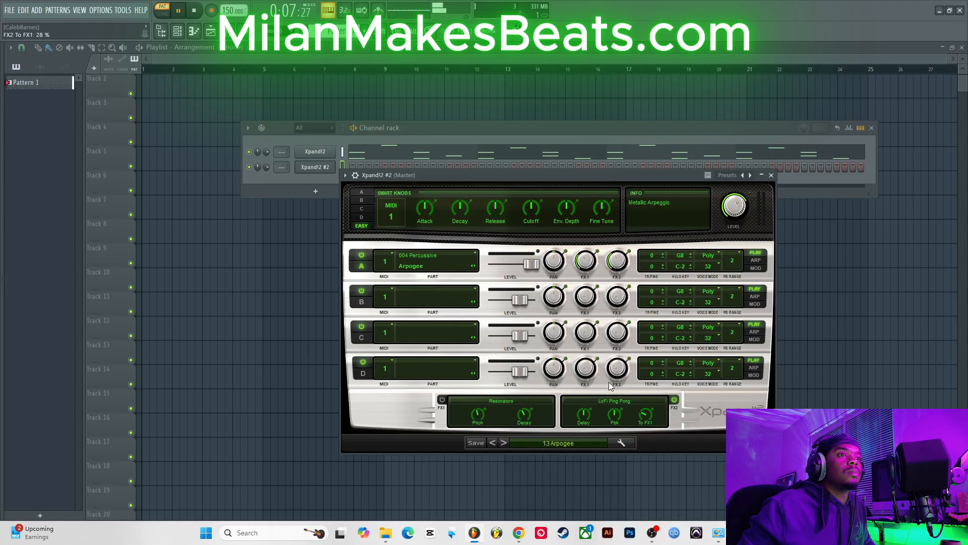
Step: Open the Xpand!2 #2 channel's piano roll and start playback
right_click(323, 164)
left_click(388, 167)
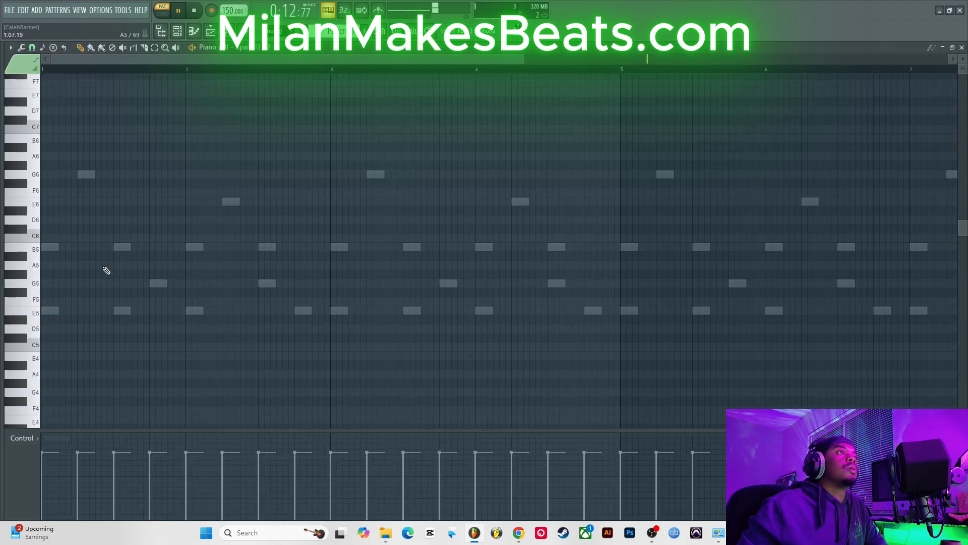
key("space")
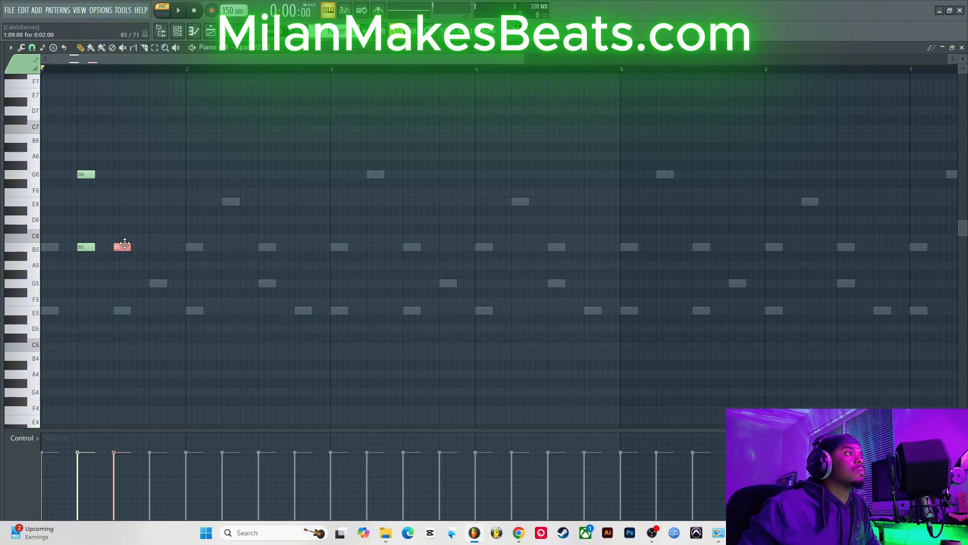
Step: Draw B4, G5, E6 and B5 arpeggio notes after the opening G6 and B5 notes across bars 1–2, with playback running
key("space")
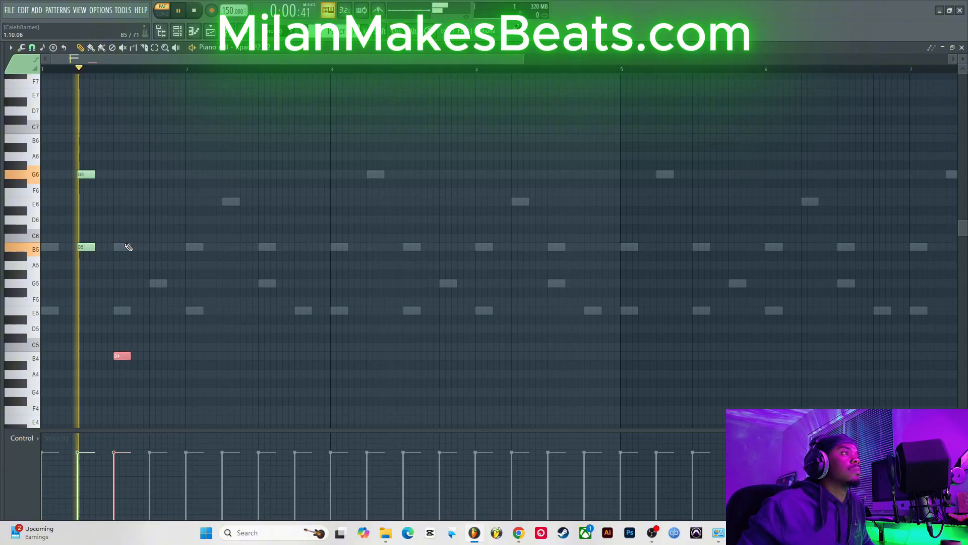
left_click(154, 283)
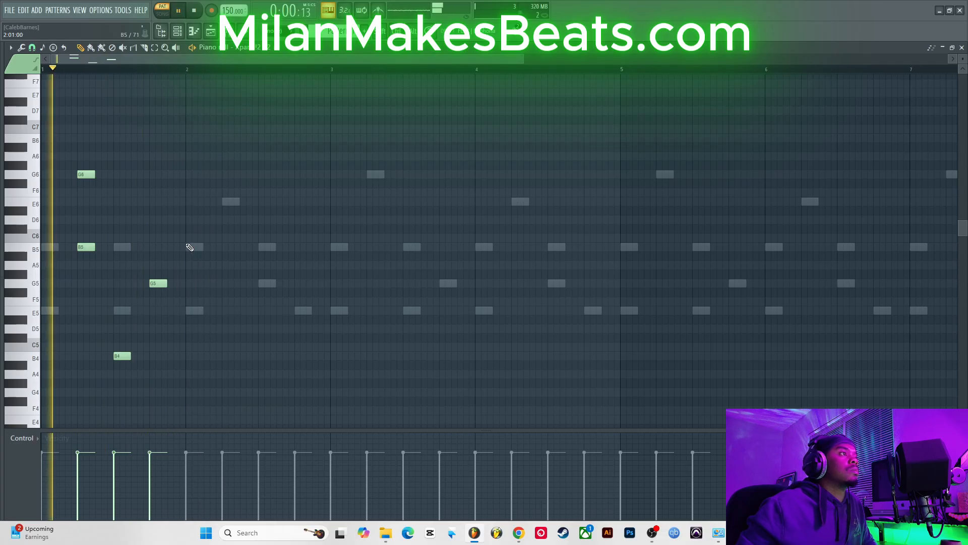
left_click(189, 202)
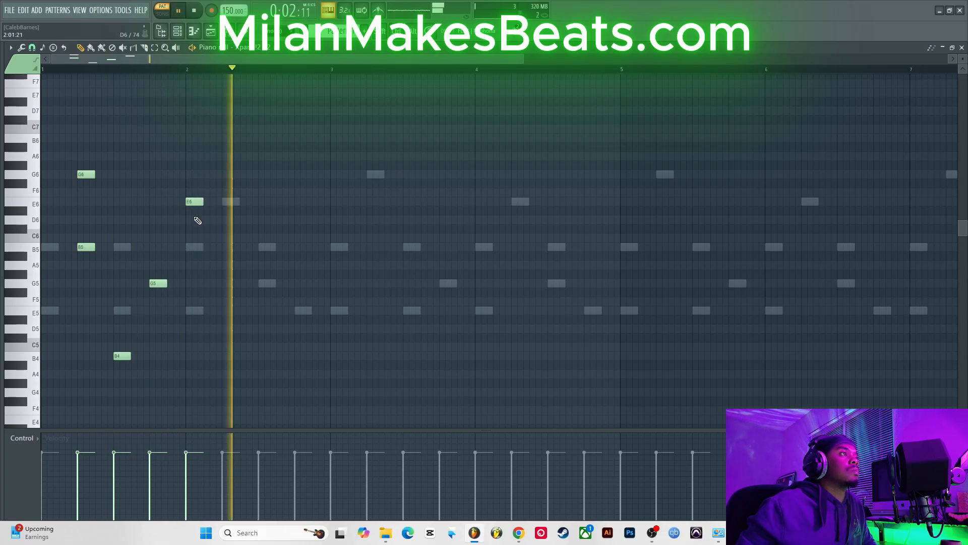
left_click(225, 247)
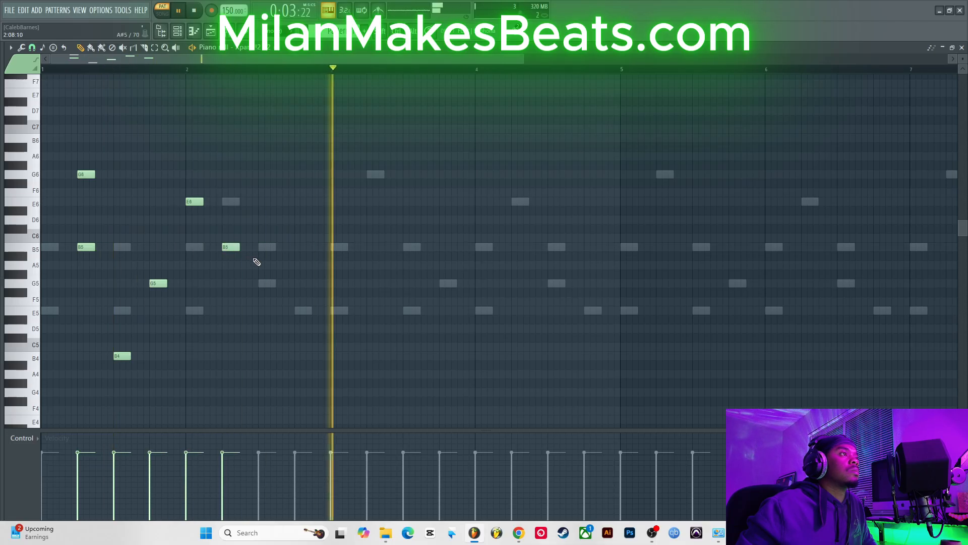
Step: Select all the arpeggio notes and copy them into bar 3
key("ctrl+a")
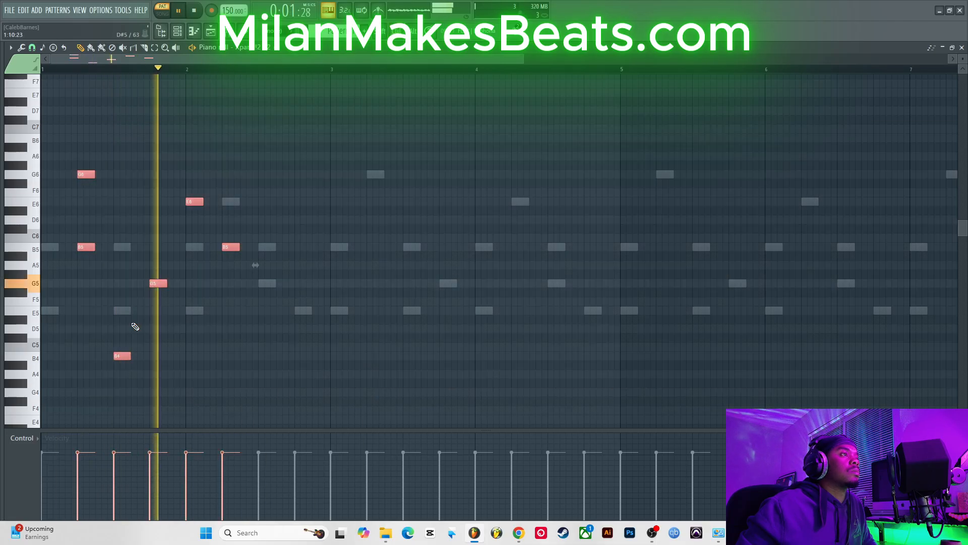
left_click_drag(89, 249, 339, 253, "shift")
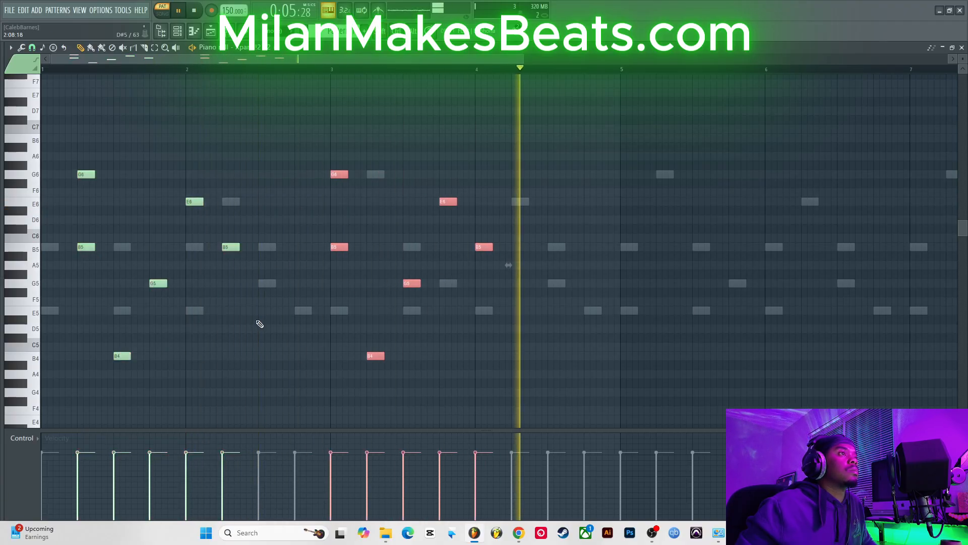
Step: Add an E5 note in bar 2 and remove a stray E5 note placed in bar 4
left_click(263, 312)
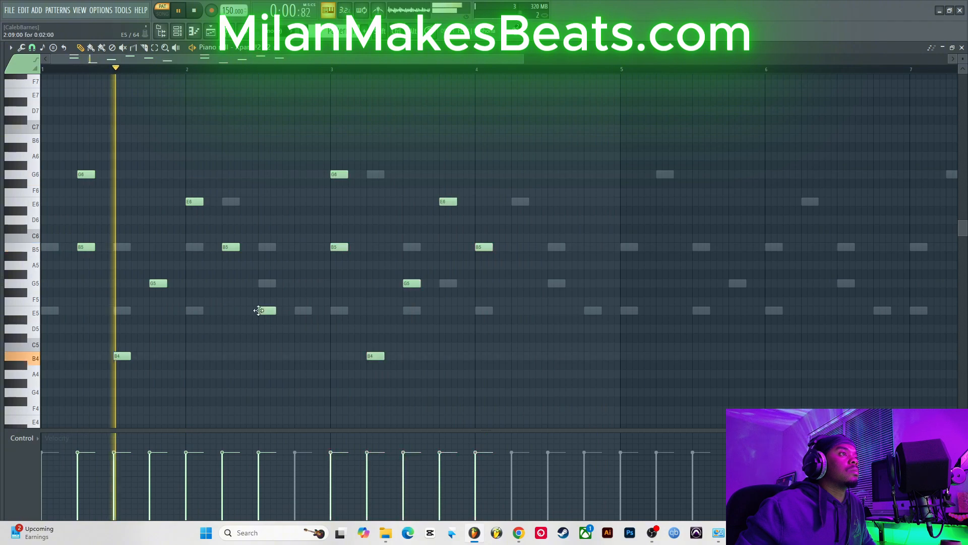
left_click(587, 313)
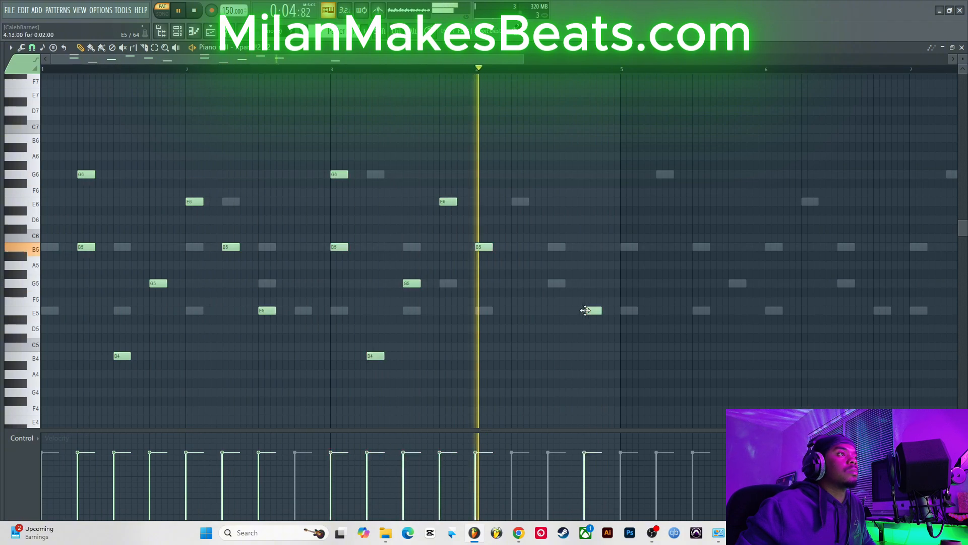
right_click(593, 311)
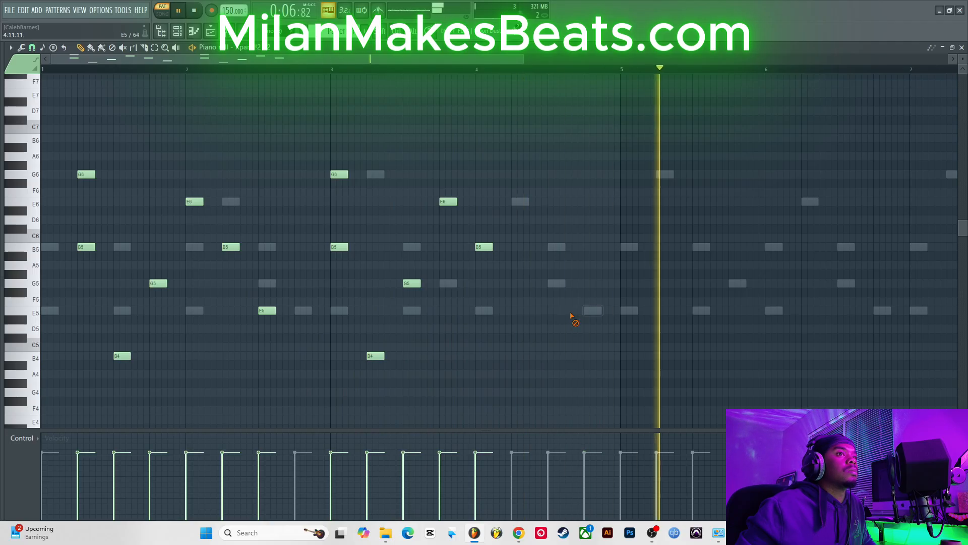
Step: Select the copied bar 3 notes and shift them one step later
left_click_drag(342, 405, 497, 115)
key("space")
left_click_drag(335, 249, 371, 248)
Step: Add a note near the end of bar 4, placing it at E7
left_click(585, 311)
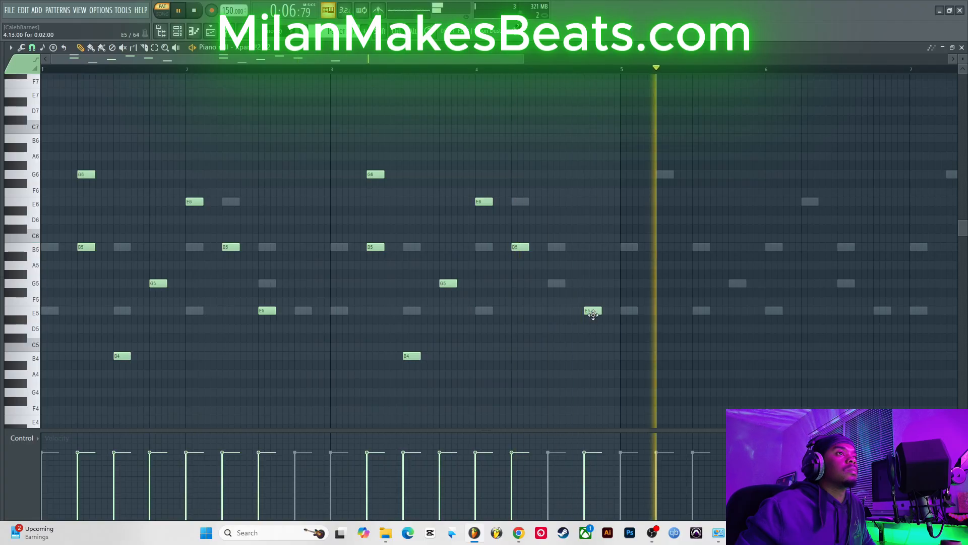
left_click_drag(594, 314, 551, 314)
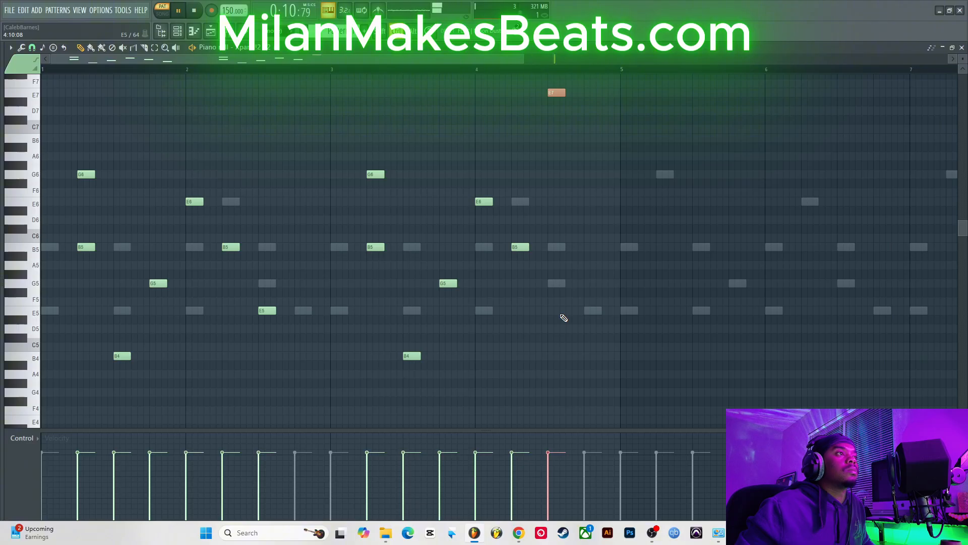
key("space")
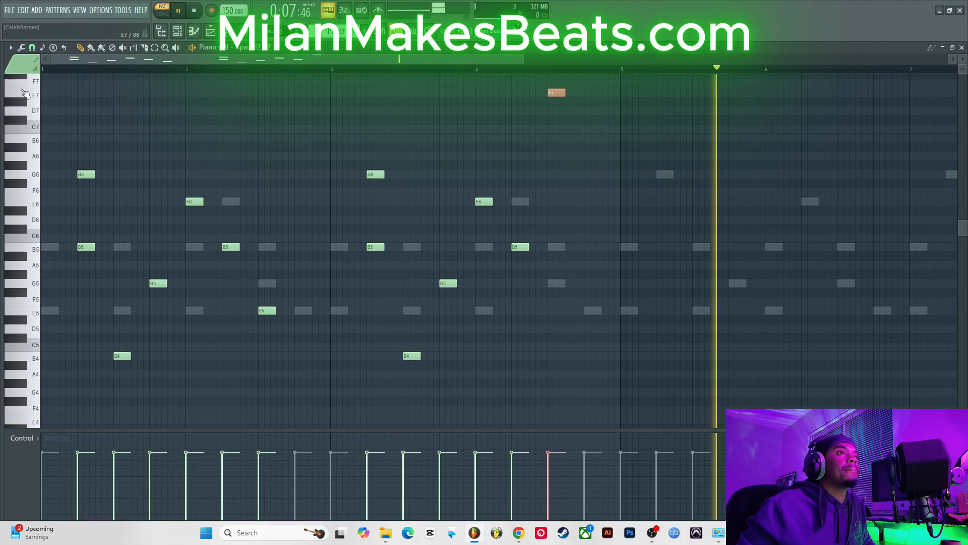
Step: Select the arpeggio notes and copy them into bars 5 to 8
left_click_drag(20, 94, 32, 392)
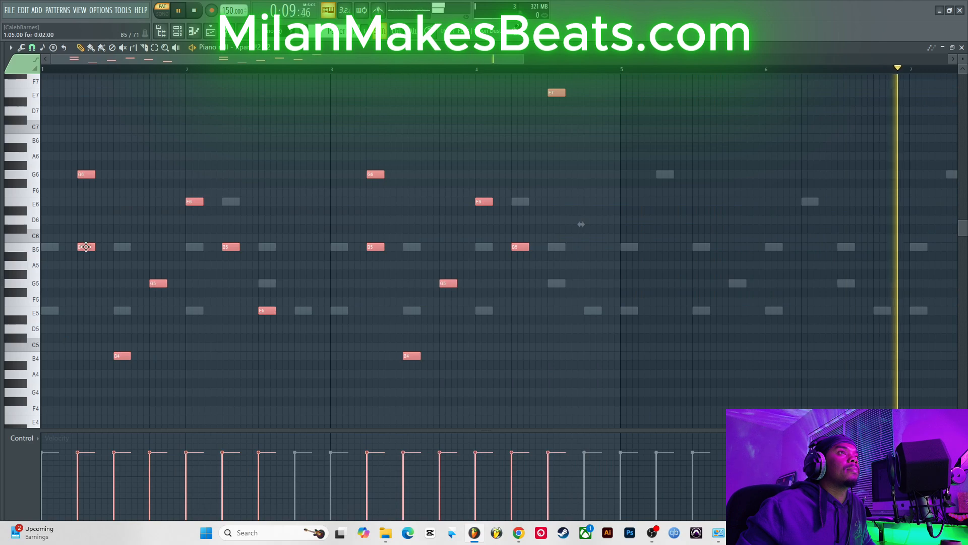
left_click_drag(86, 246, 639, 312)
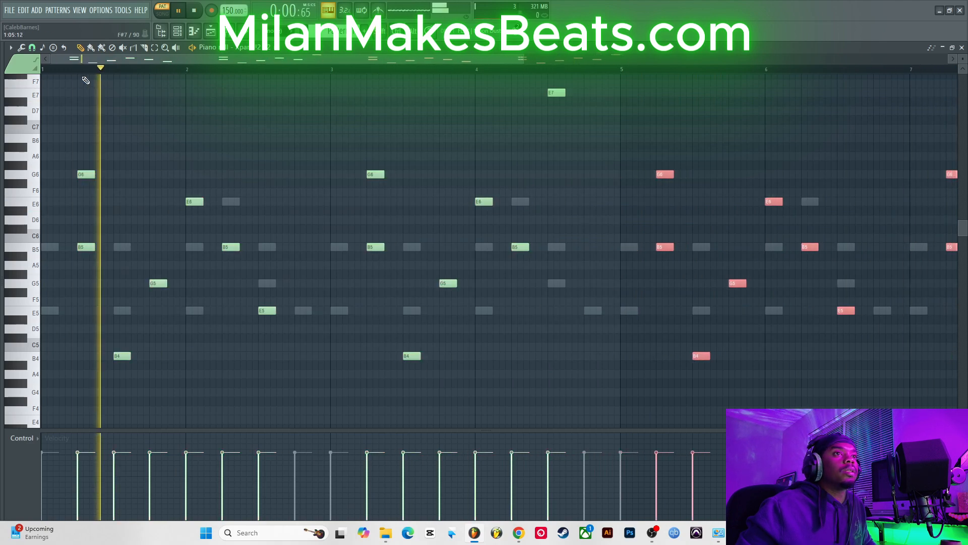
Step: Lengthen all the arpeggio notes to about twice their length and close the piano roll
left_click_drag(36, 78, 149, 357)
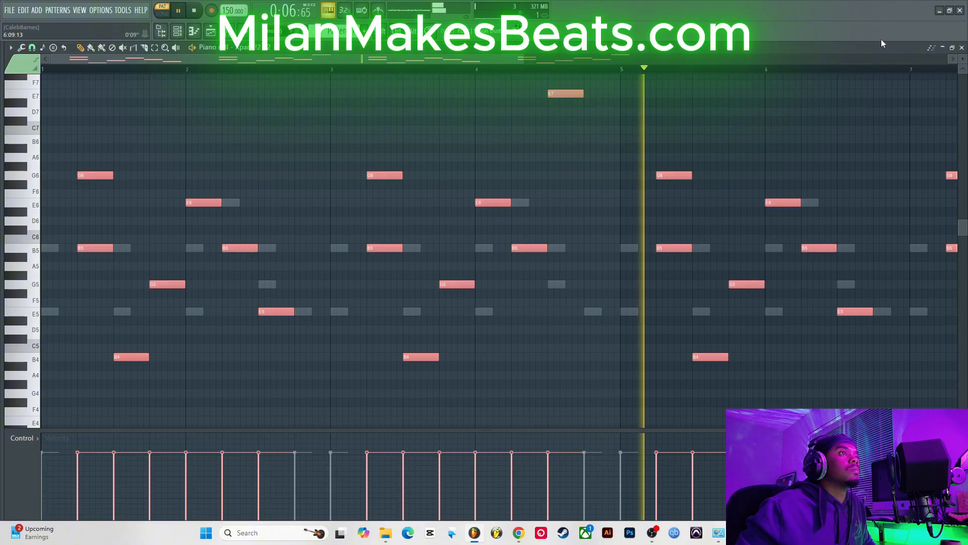
left_click(961, 47)
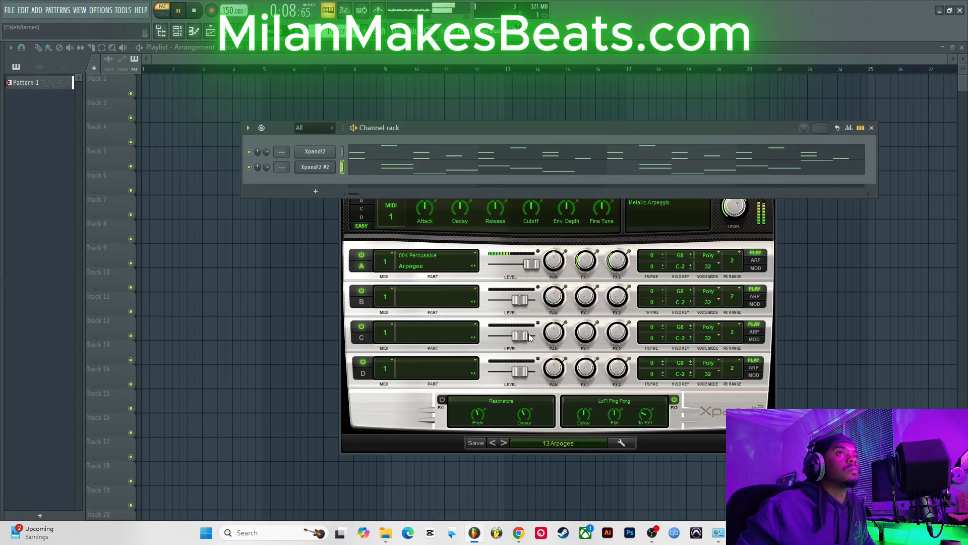
Step: Clone the Xpand!2 #2 channel
right_click(323, 168)
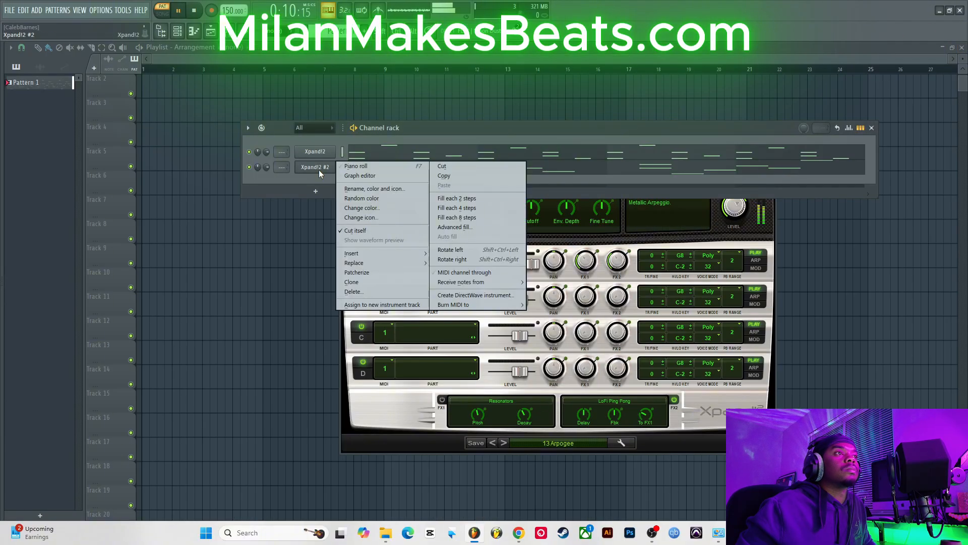
left_click(361, 283)
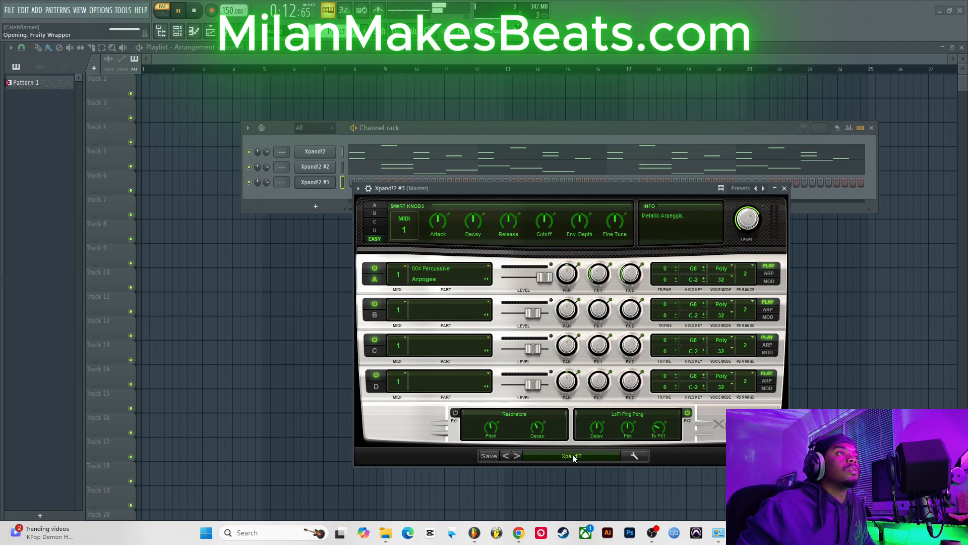
Step: Load the "22 Digital Buzz Bells" preset from the Bells category on Xpand!2 #3
left_click(578, 461)
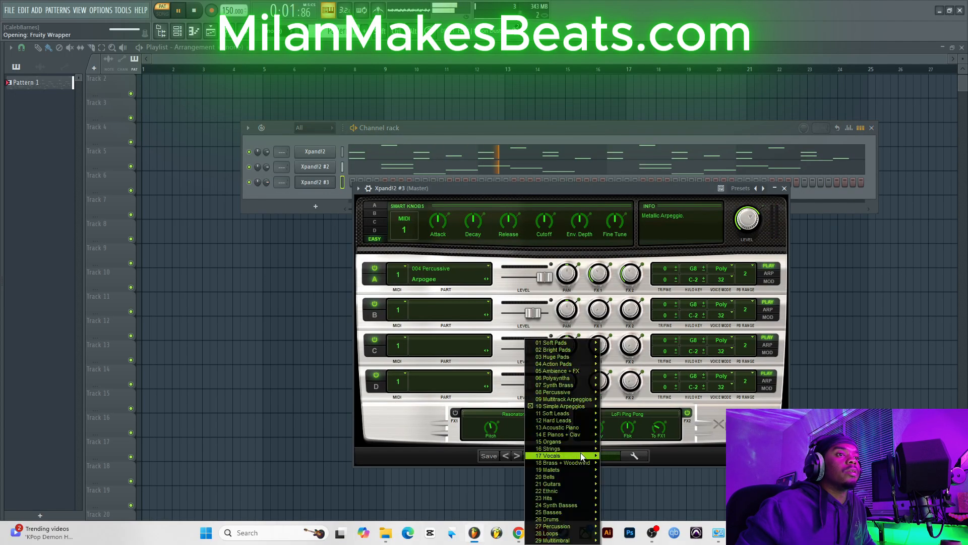
mouse_move(584, 450)
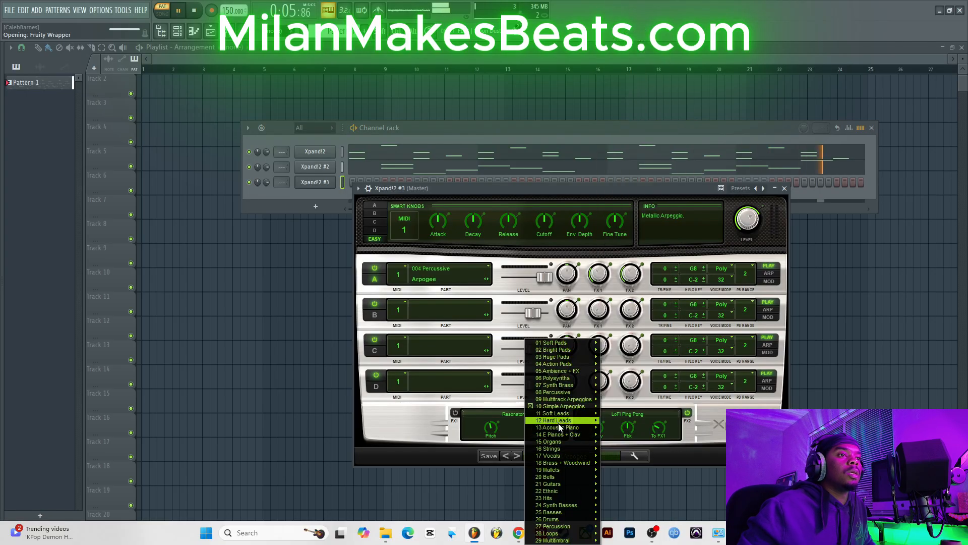
mouse_move(578, 353)
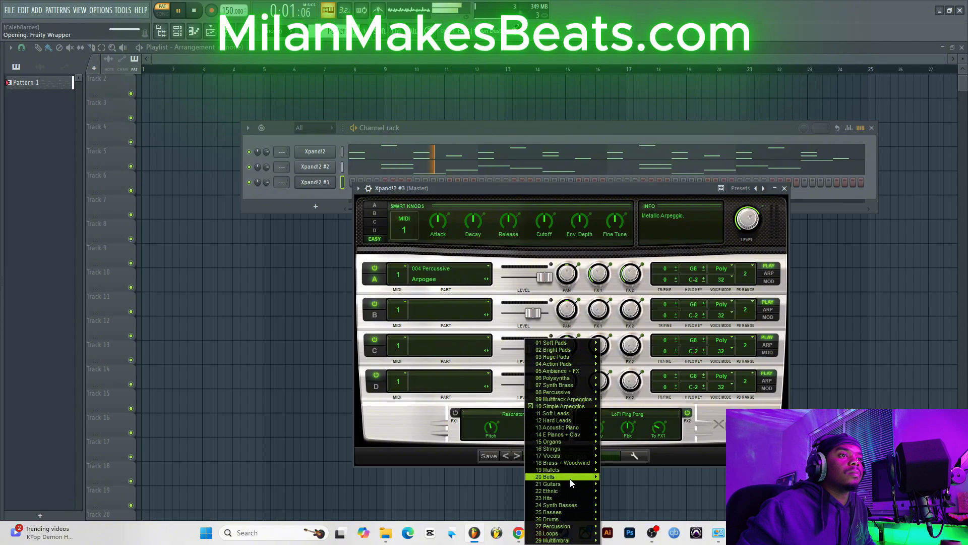
mouse_move(570, 480)
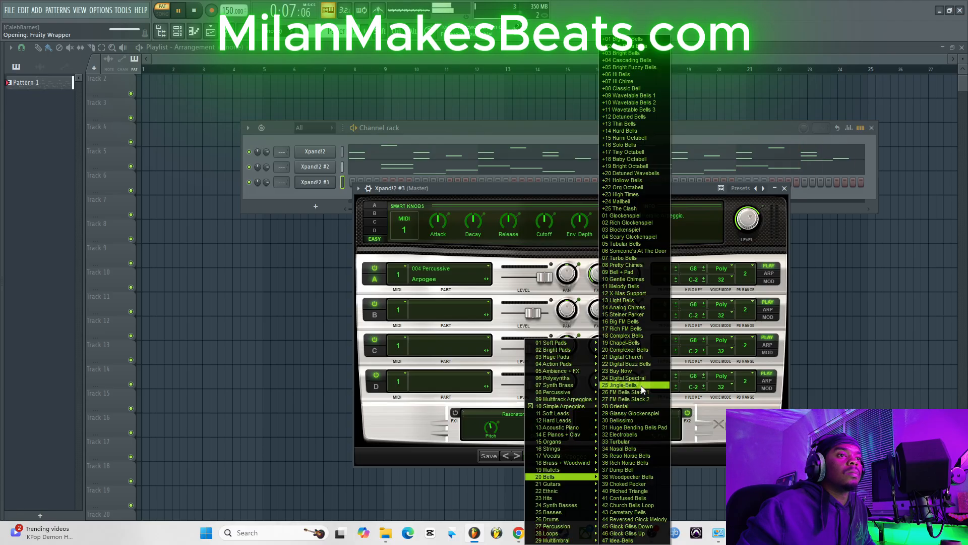
left_click(644, 365)
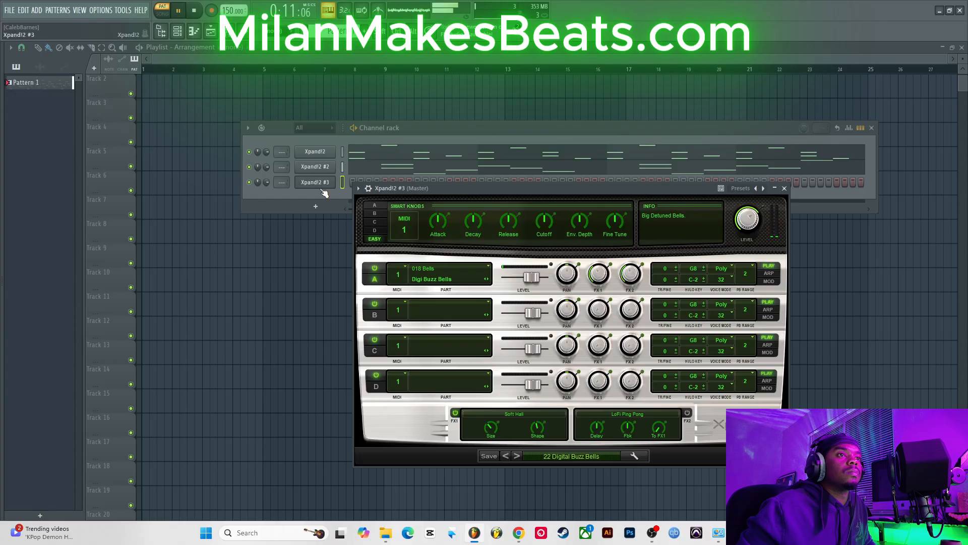
Step: Open the Xpand!2 #3 piano roll and draw a G6 note at the start of bar 1
right_click(323, 190)
left_click(337, 182)
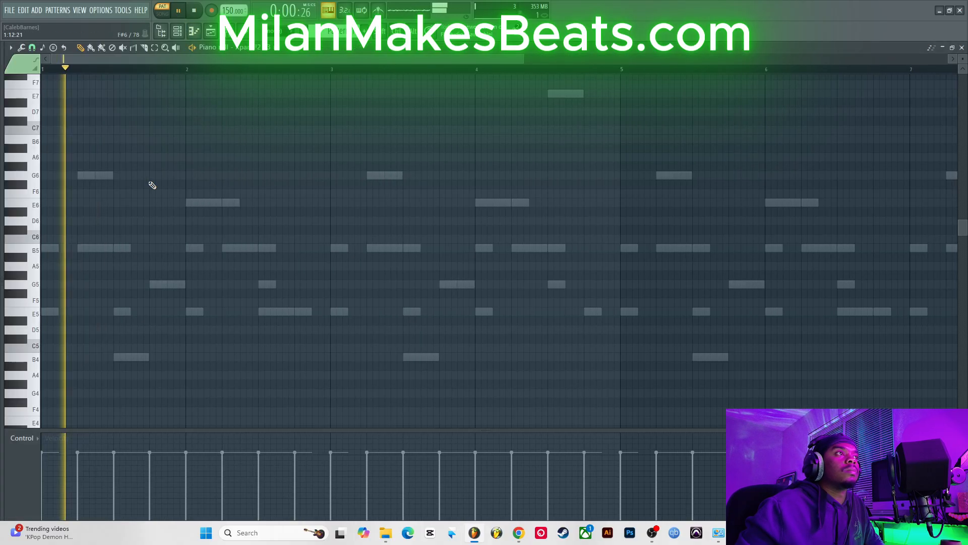
left_click_drag(63, 181, 41, 174)
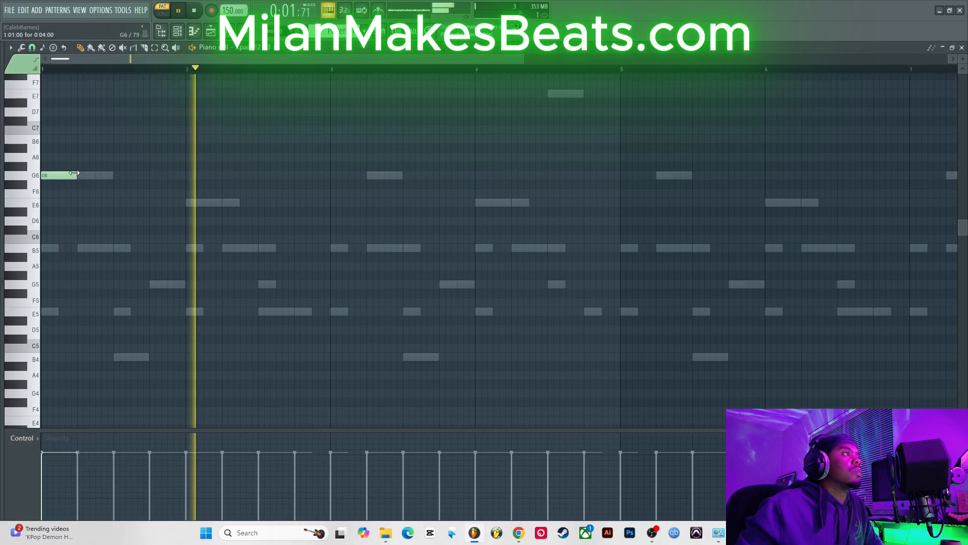
Step: Draw B5, G6 and G5 notes following the opening G6 in bar 1, with playback running
left_click(82, 248)
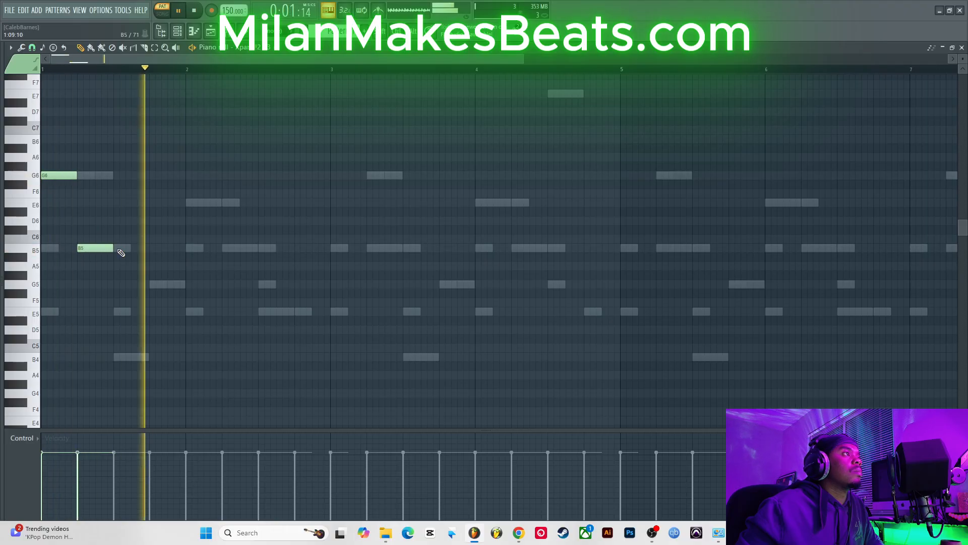
left_click(121, 220)
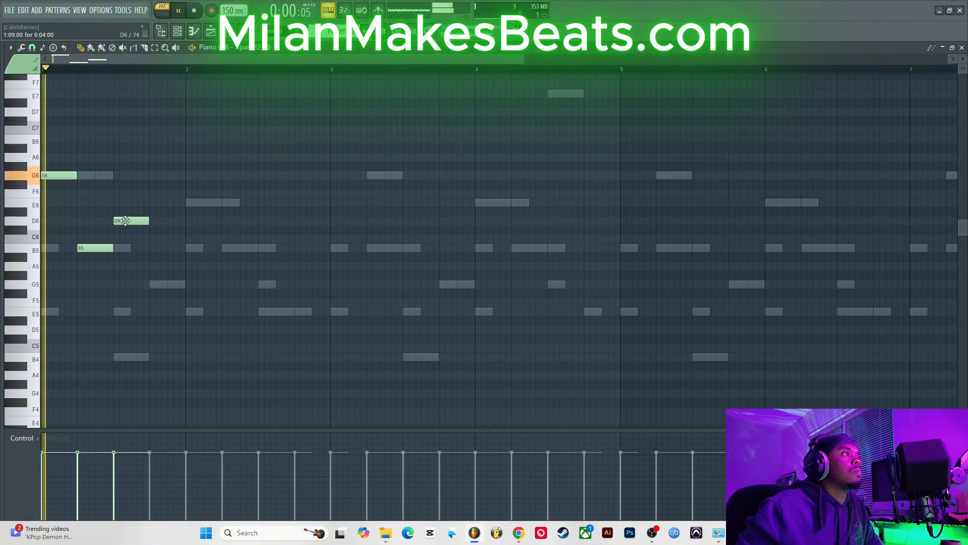
left_click_drag(125, 221, 125, 175)
key("space")
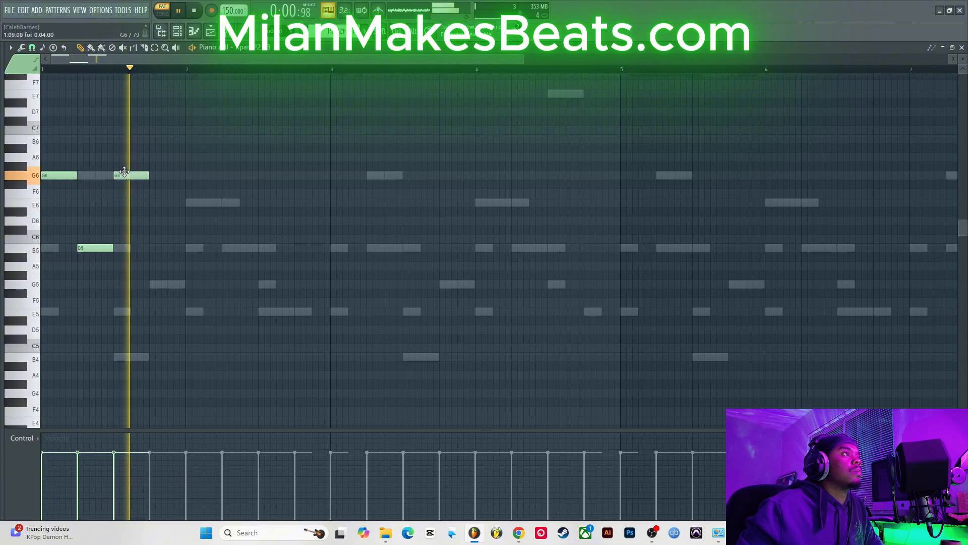
left_click(154, 286)
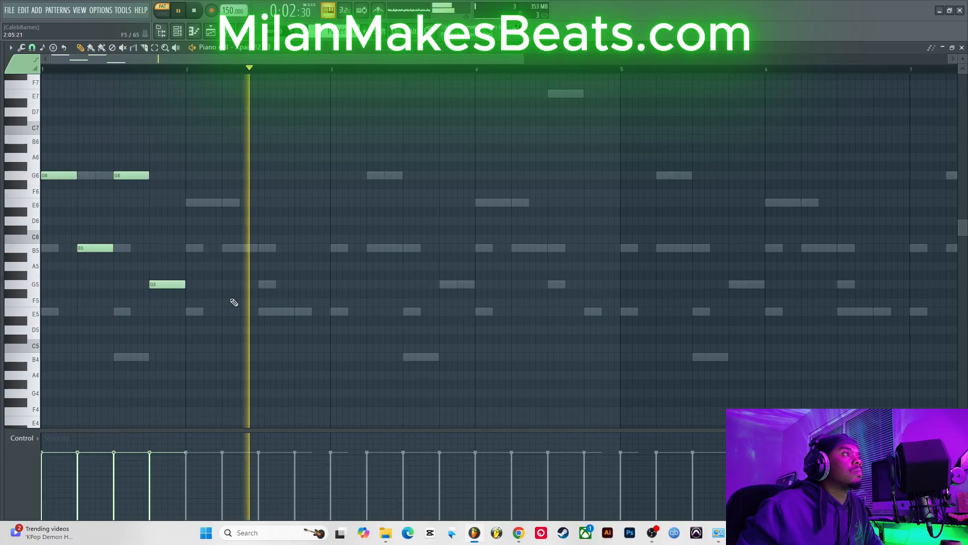
key("space")
Step: Add an E5 note in bar 2, then copy the bar 1–2 notes into bars 3–4
left_click(263, 313)
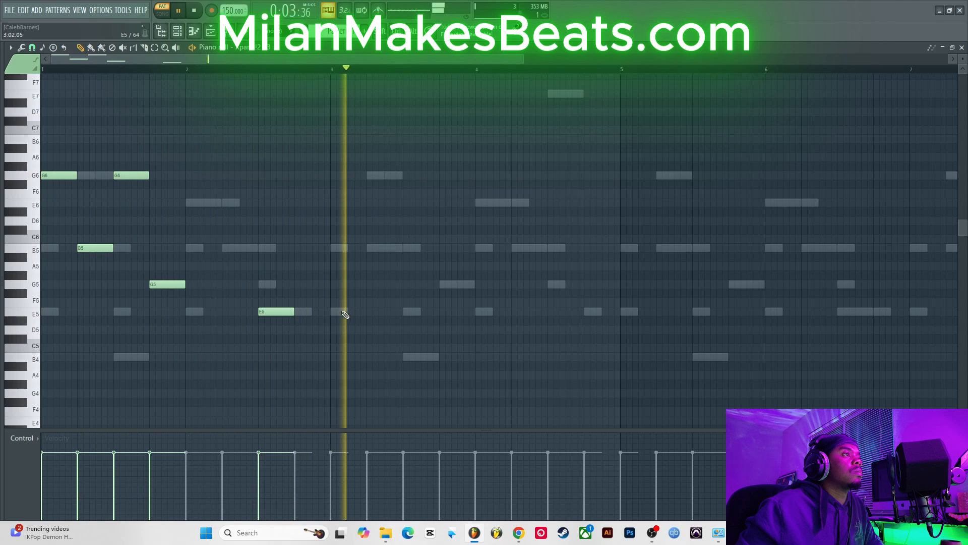
key("space")
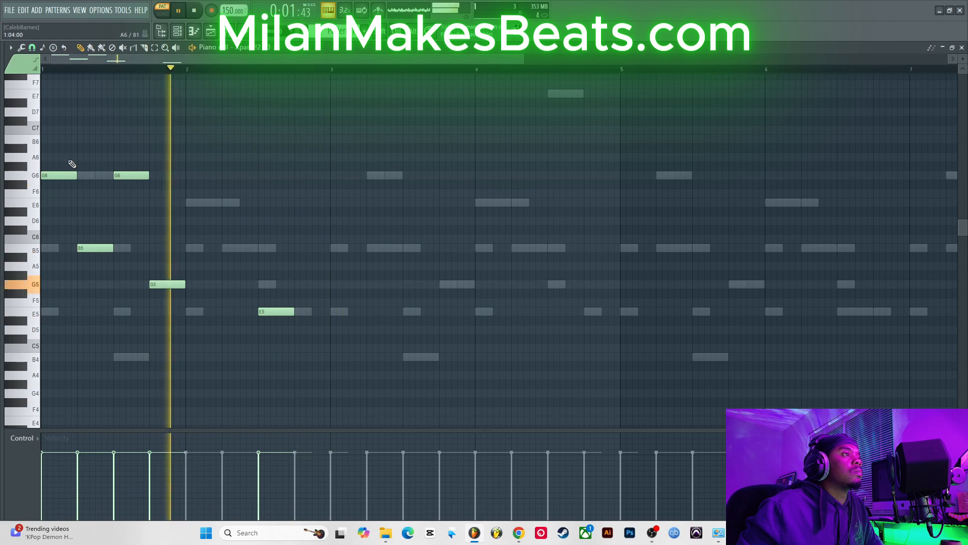
left_click_drag(74, 159, 78, 353)
mouse_move(62, 176)
left_mouse_down()
mouse_move(363, 195)
mouse_move(351, 193)
left_mouse_up()
key("space")
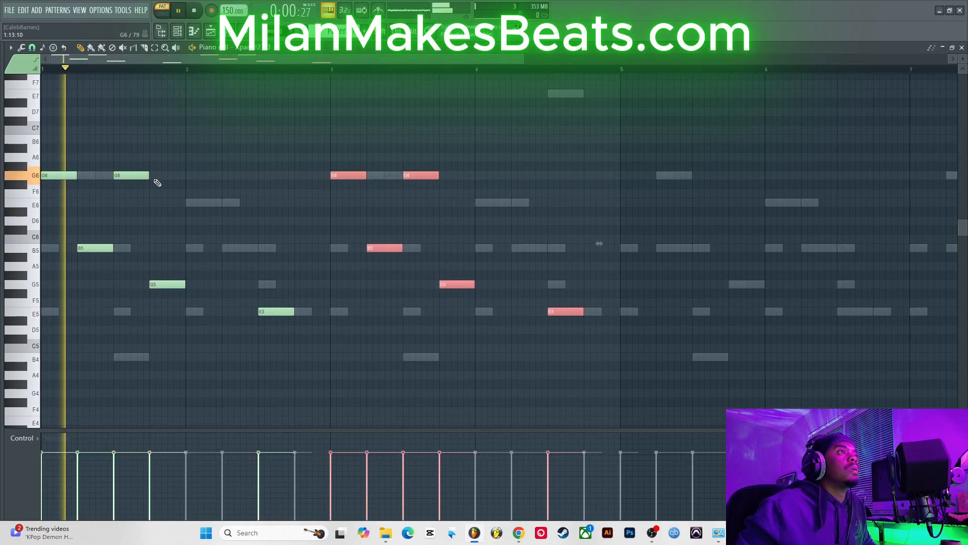
Step: Select all the bell notes and copy them into bars 5 to 8
key("ctrl+a")
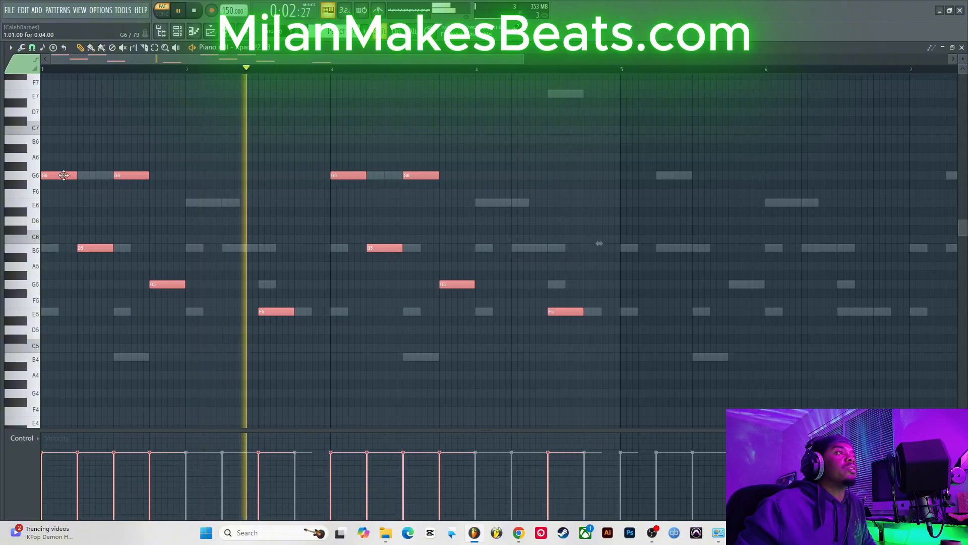
mouse_move(64, 175)
left_mouse_down()
mouse_move(758, 175)
mouse_move(642, 175)
left_mouse_up()
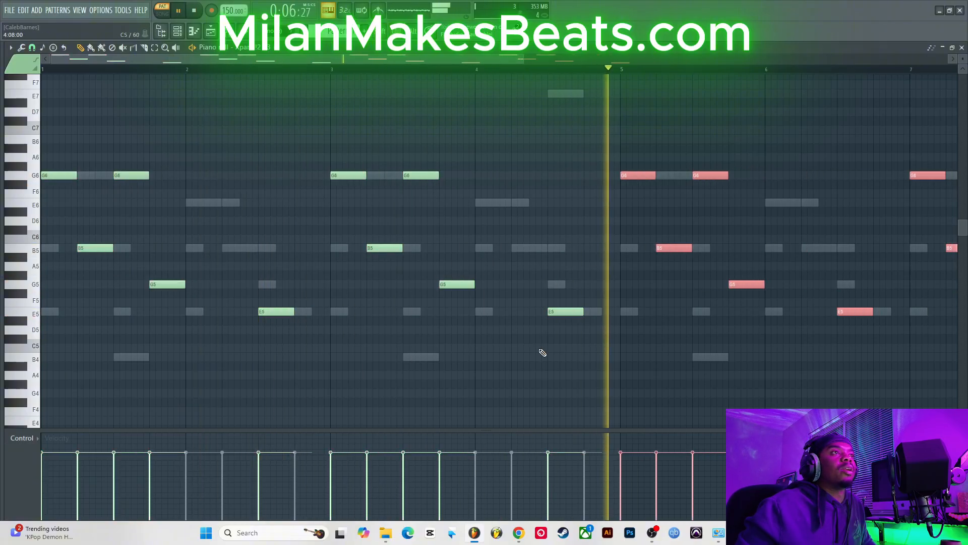
left_click_drag(534, 347, 615, 300)
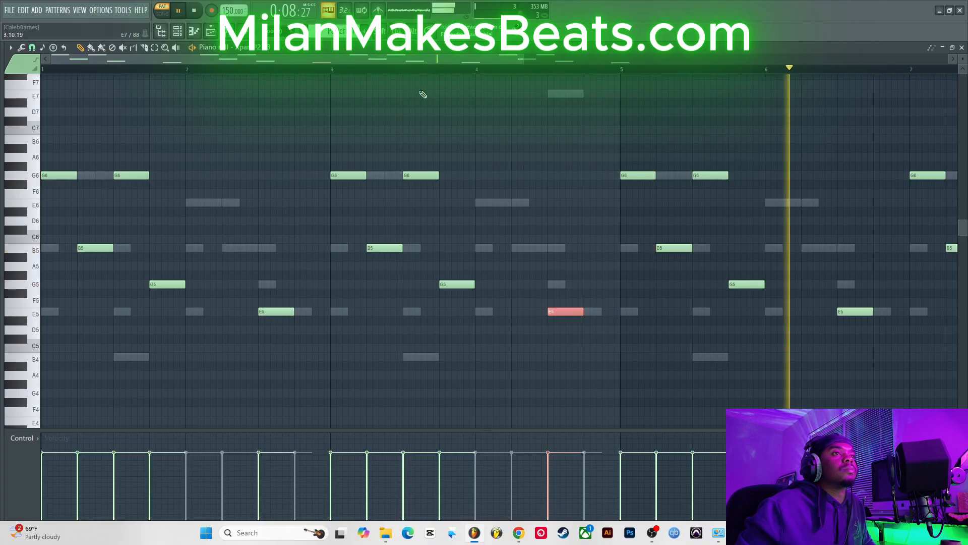
Step: Zoom the piano roll out to show eight bars and shift the selected notes at the ends of bars 4 and 8 up to E6
left_click_drag(525, 60, 832, 60)
left_click_drag(665, 355, 851, 287)
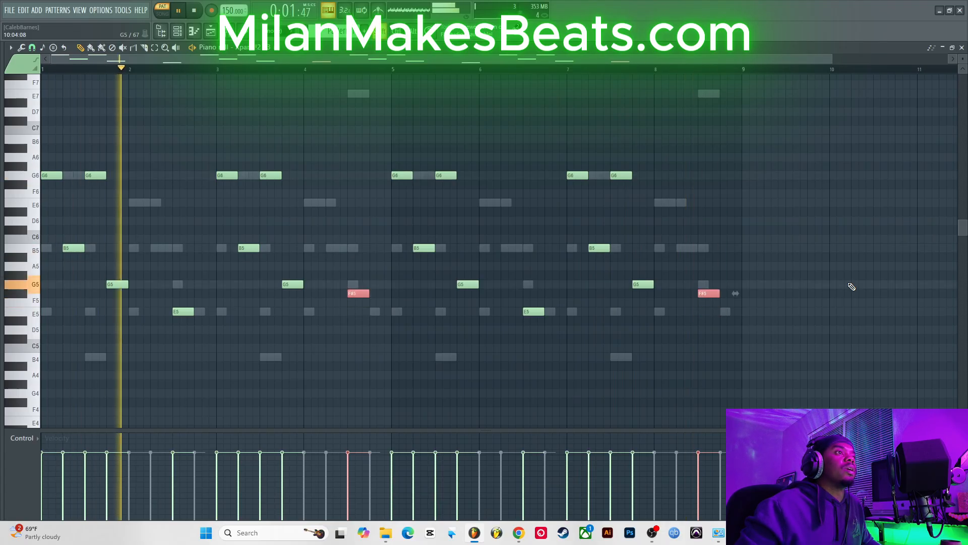
key("ctrl+Up")
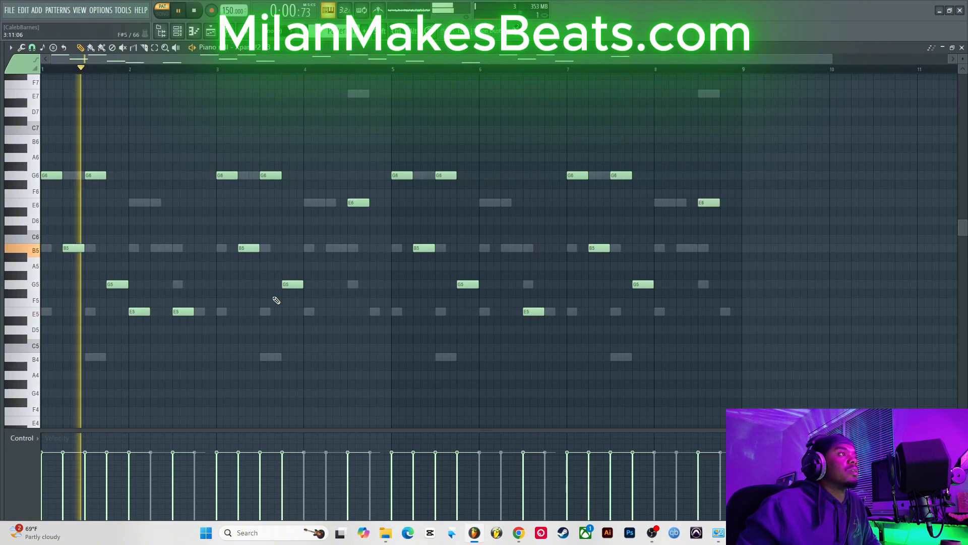
Step: Add an E5 note at the start of bar 6 and a B5 note at the start of bar 8
left_click(488, 312)
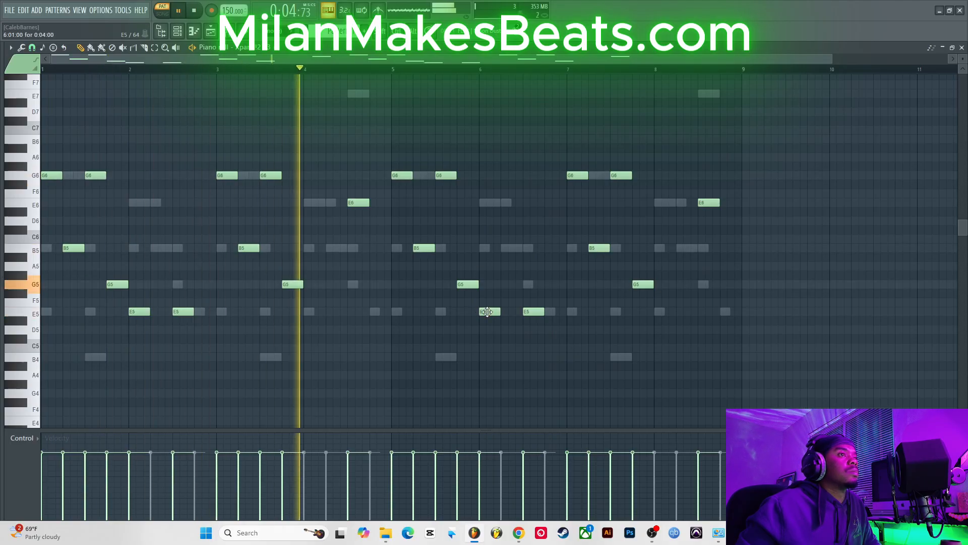
key("space")
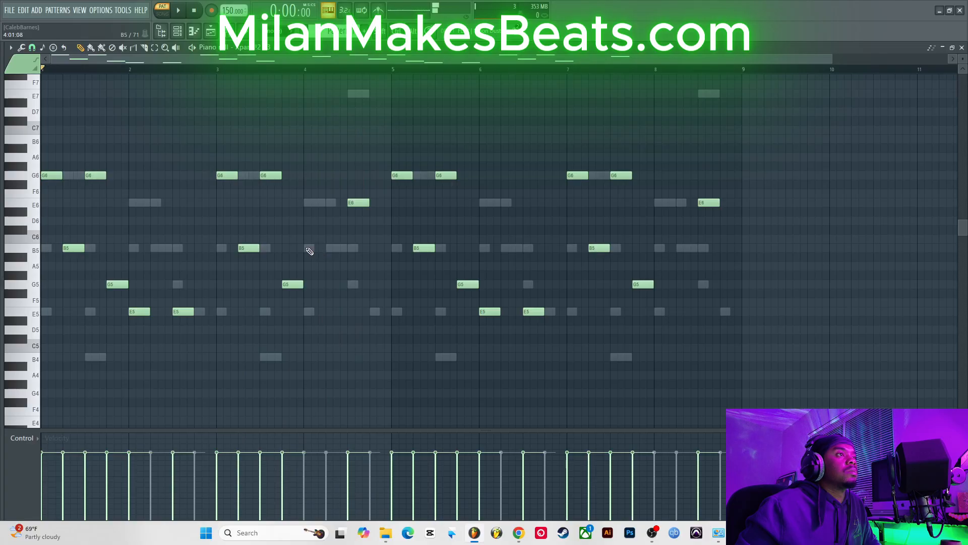
left_click(656, 248)
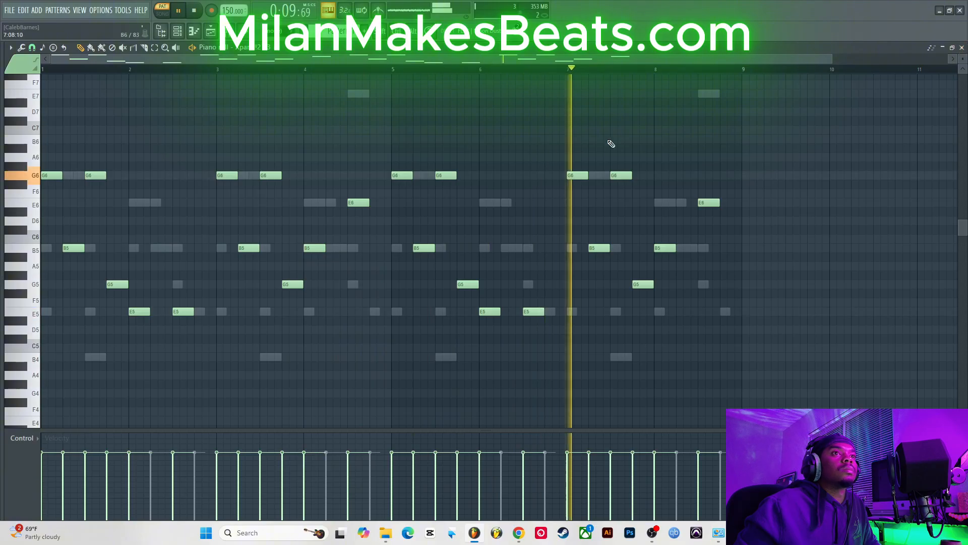
mouse_move(2, 161)
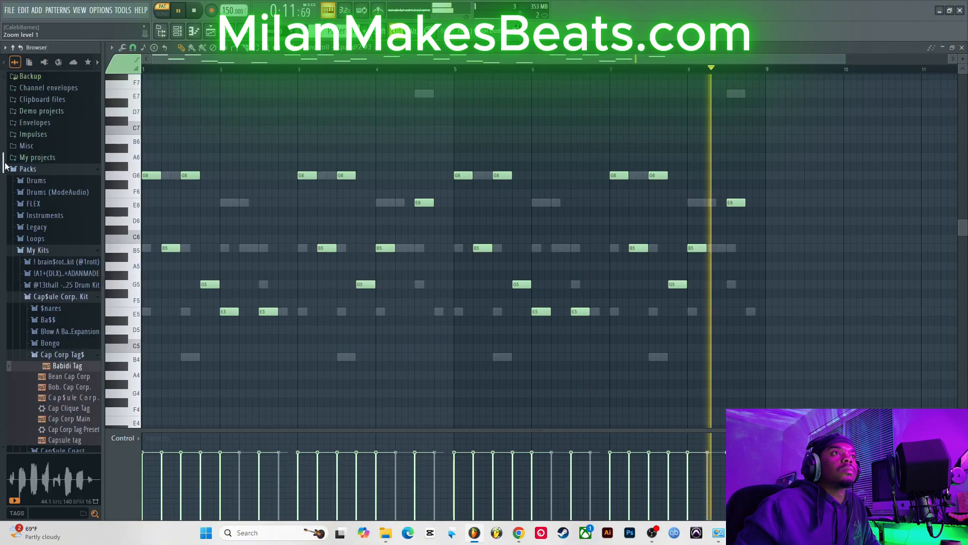
scroll(76, 253, "down", 4)
mouse_move(3, 102)
scroll(4, 102, "up", 1)
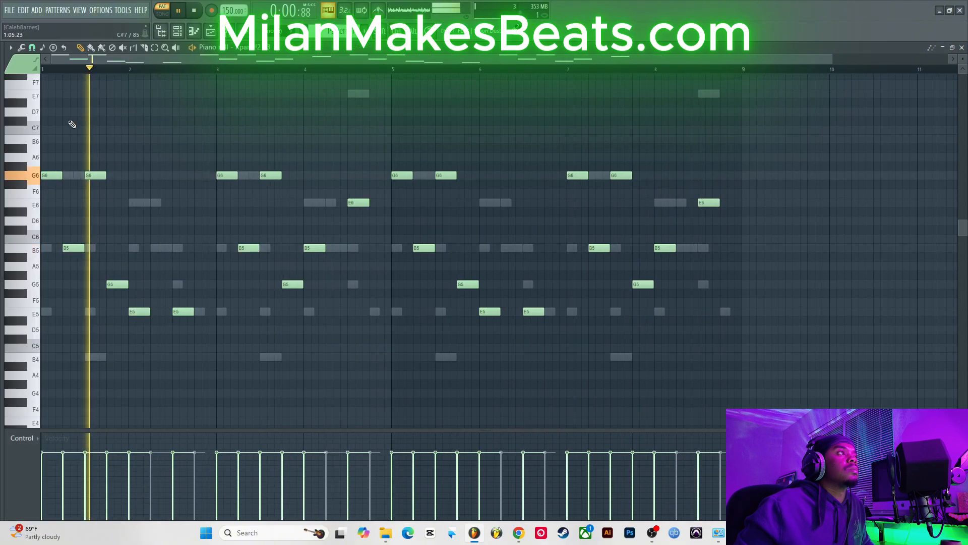
Step: Select all the bell notes and transpose them up two octaves
left_click_drag(37, 132, 81, 387)
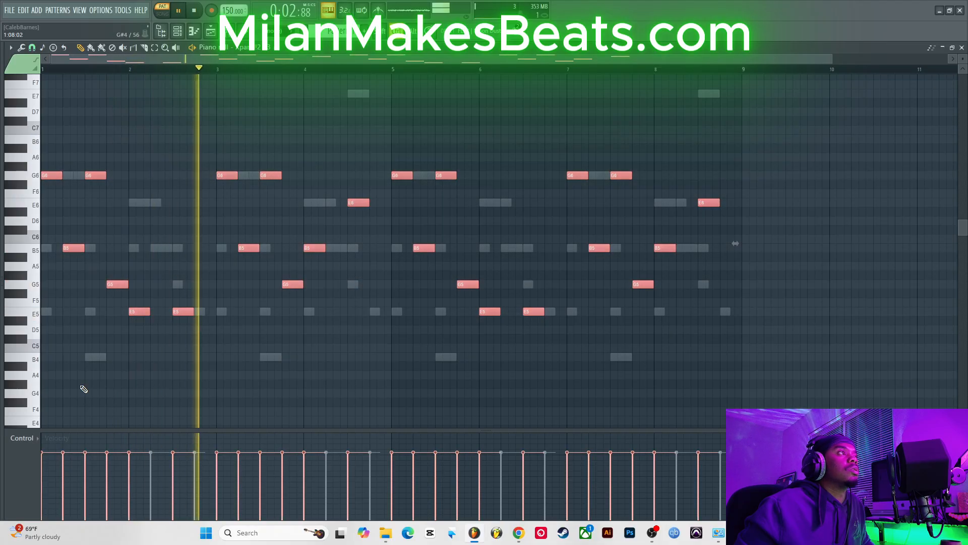
key("ctrl+Up")
key("ctrl+Up")
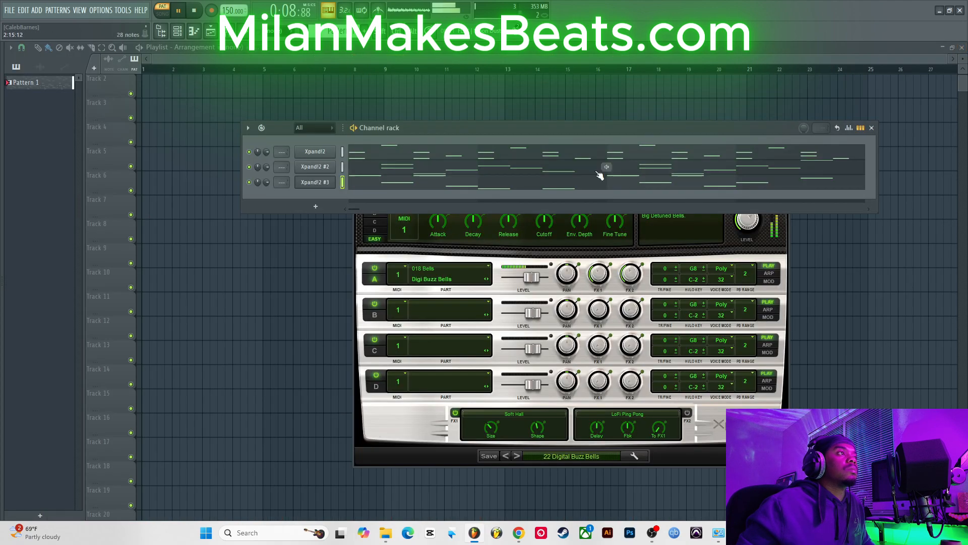
Step: Clone the Xpand!2 #3 channel and load the +23 Soft Workstation electric piano preset on the new Xpand!2 #4
right_click(327, 184)
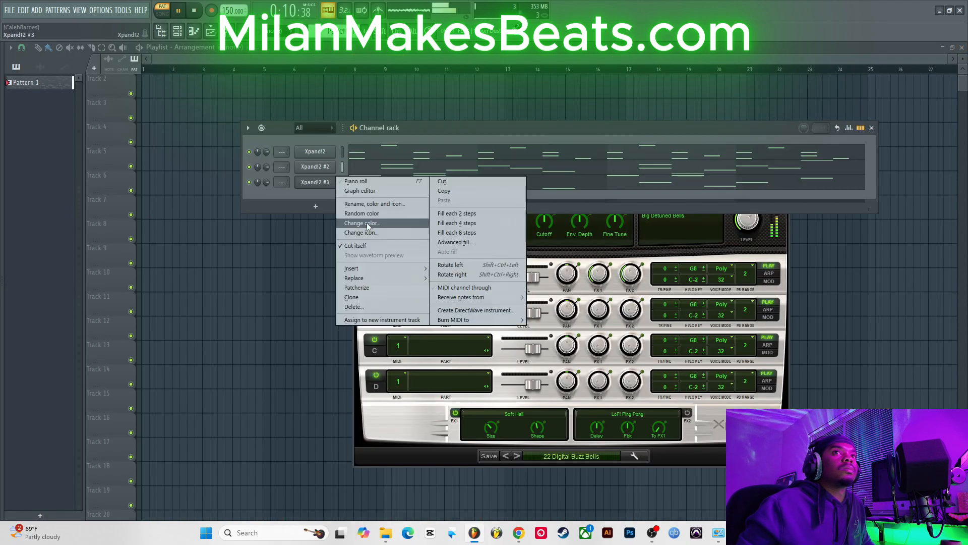
left_click(370, 299)
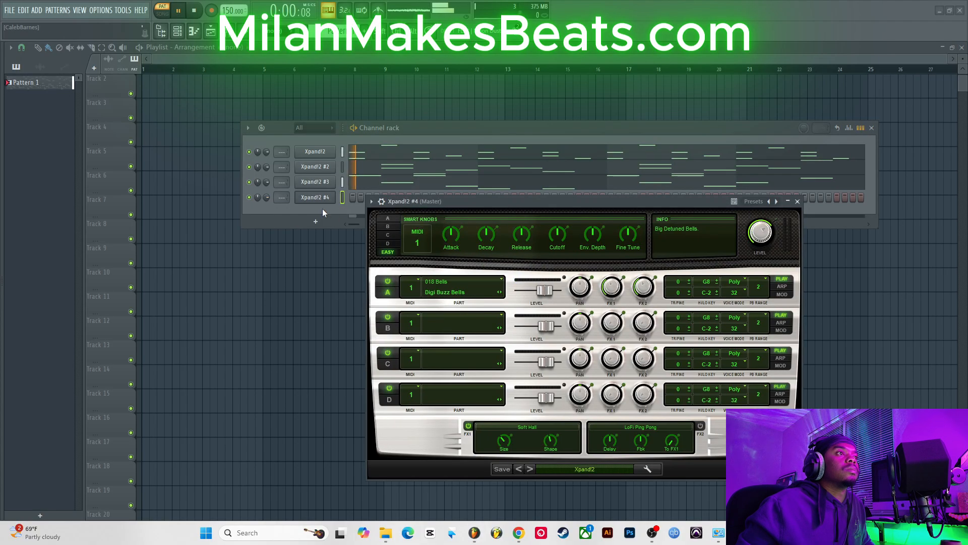
left_click(587, 465)
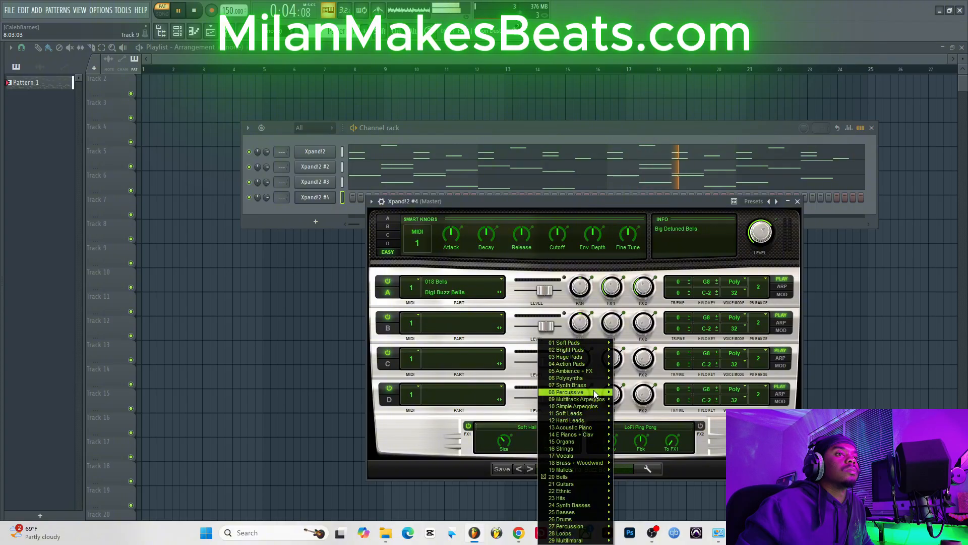
mouse_move(580, 406)
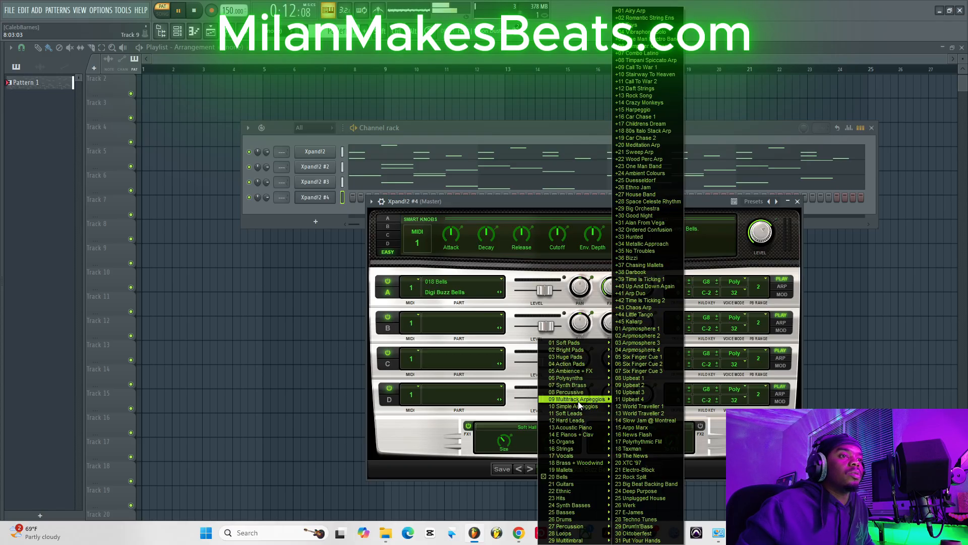
mouse_move(575, 434)
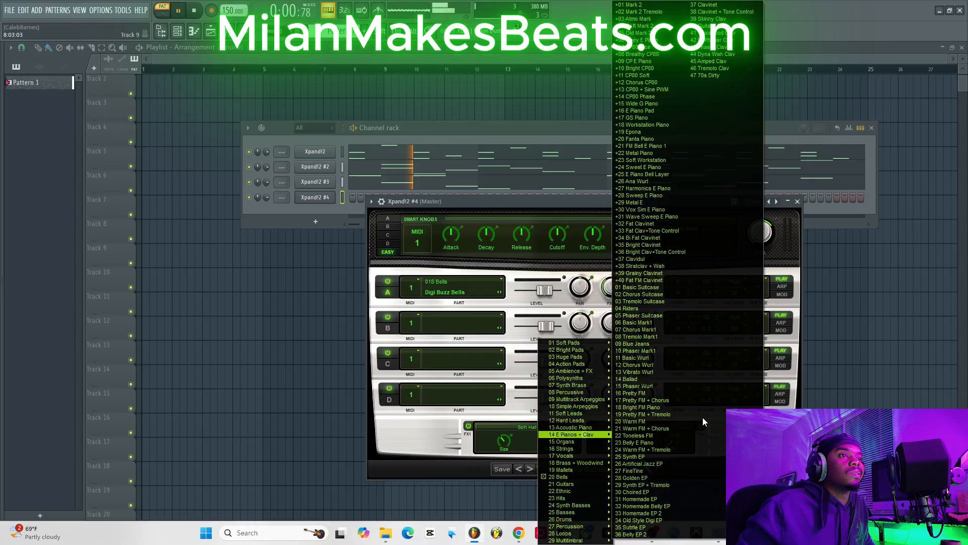
left_click(662, 442)
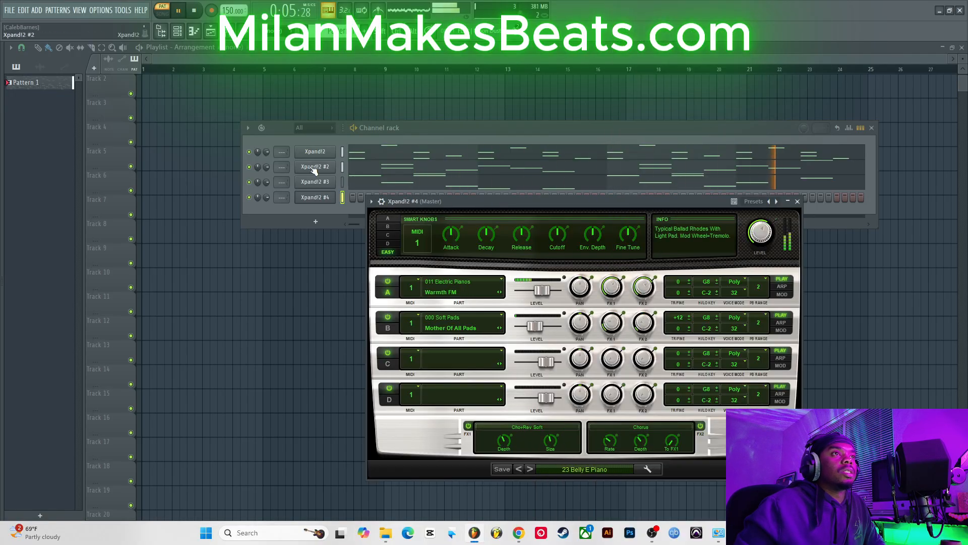
left_click(575, 468)
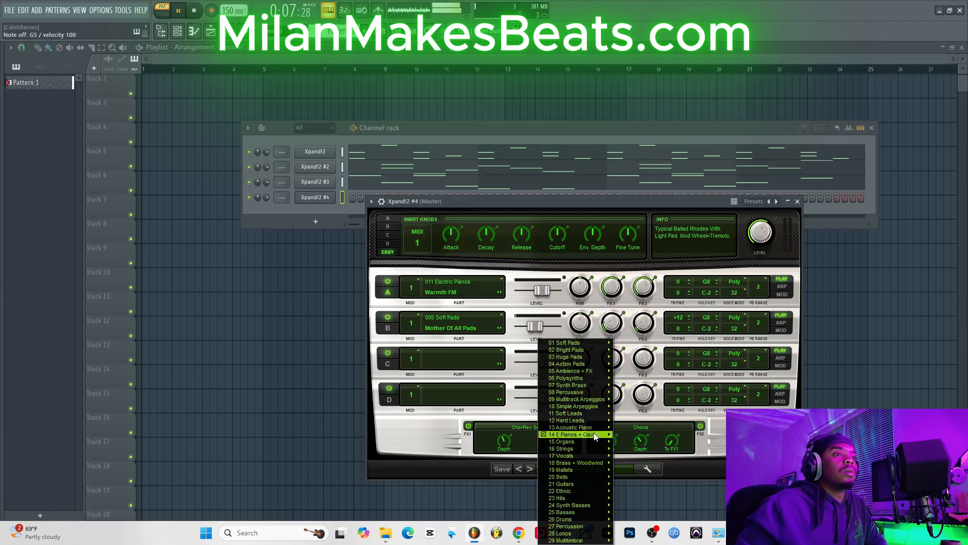
mouse_move(595, 437)
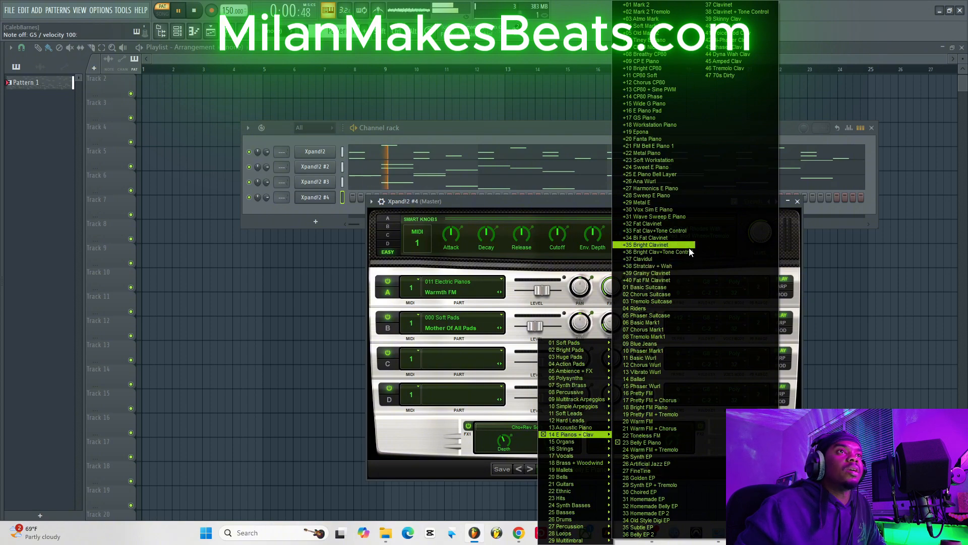
left_click(667, 160)
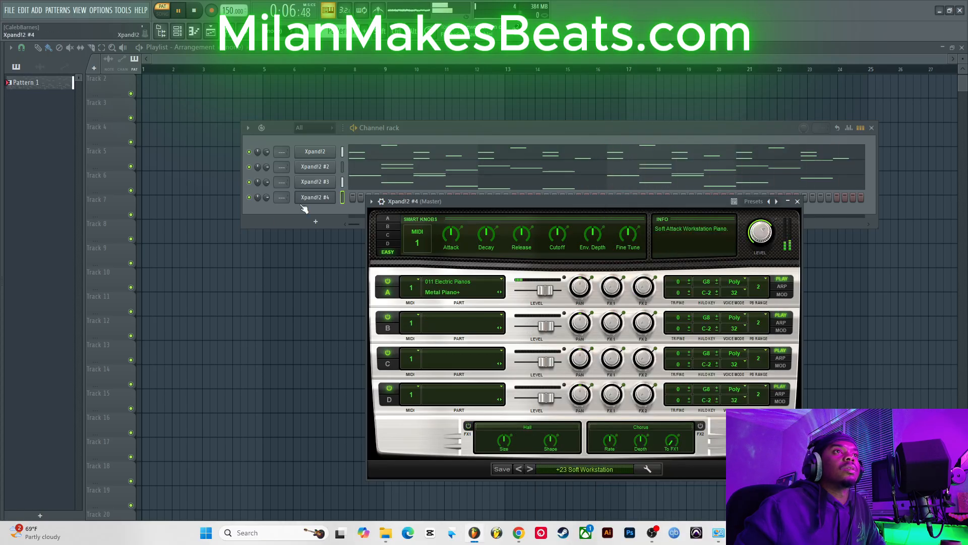
Step: Open the Xpand!2 #4 piano roll and repeat the B5 and E5 pair through bars 1 to 4, lowering the last one to G5
right_click(332, 193)
left_click(353, 194)
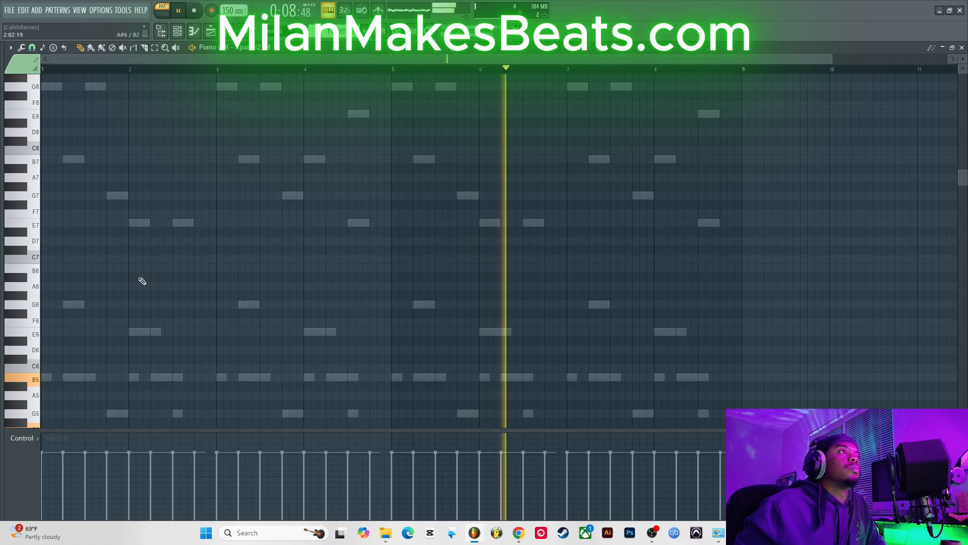
scroll(101, 303, "down", 3)
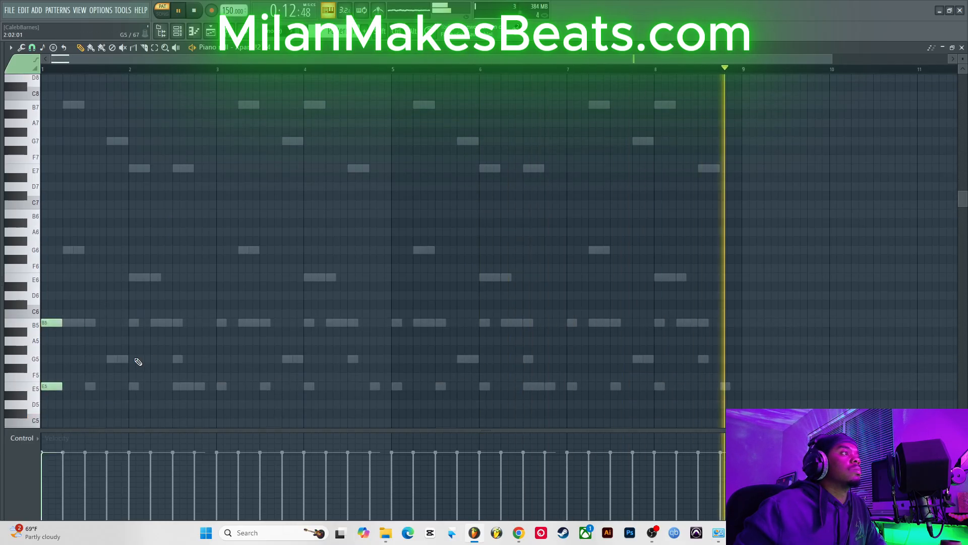
left_click_drag(44, 403, 72, 299)
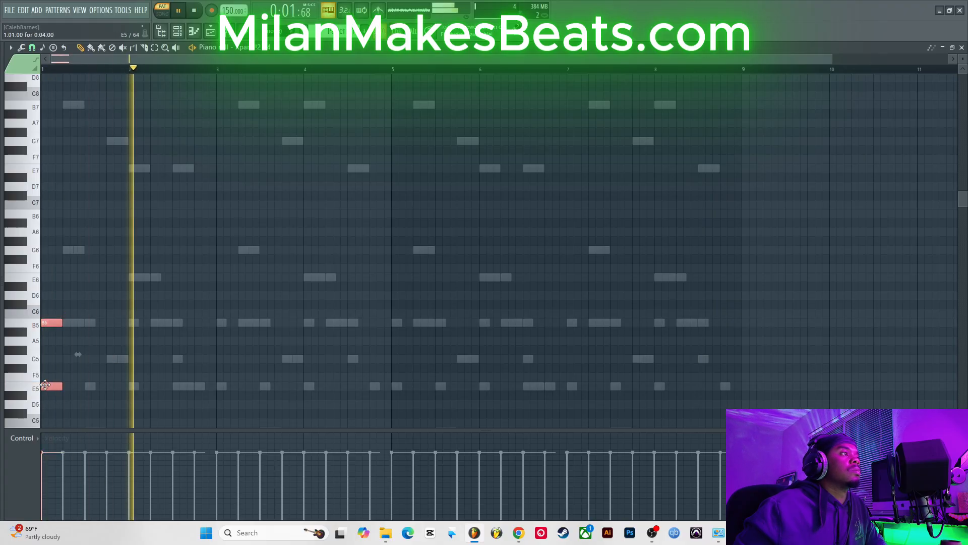
left_click_drag(46, 386, 110, 385)
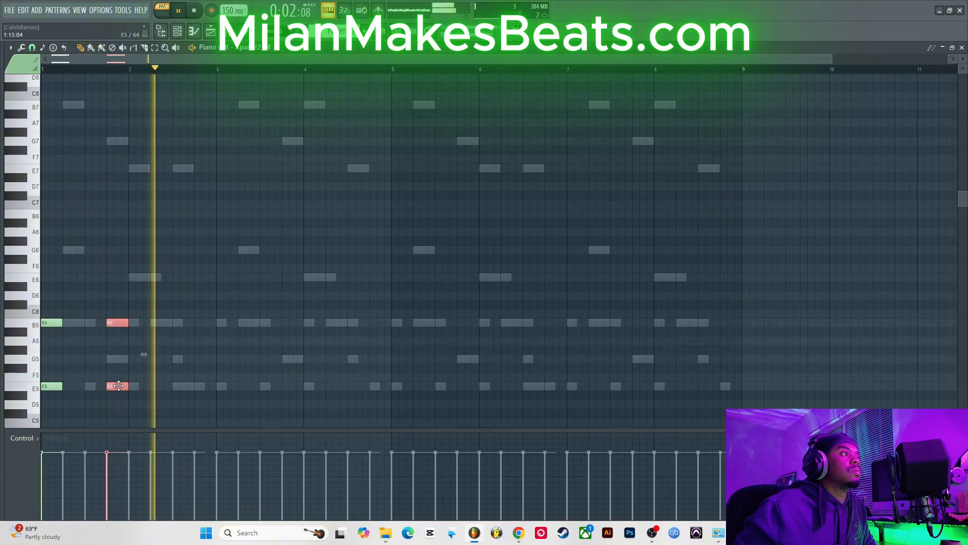
key("Up")
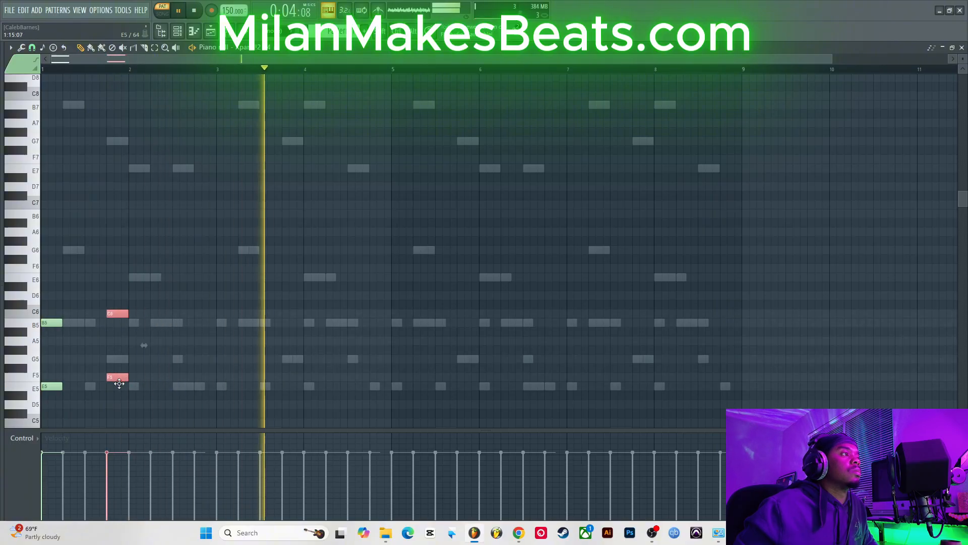
key("Down")
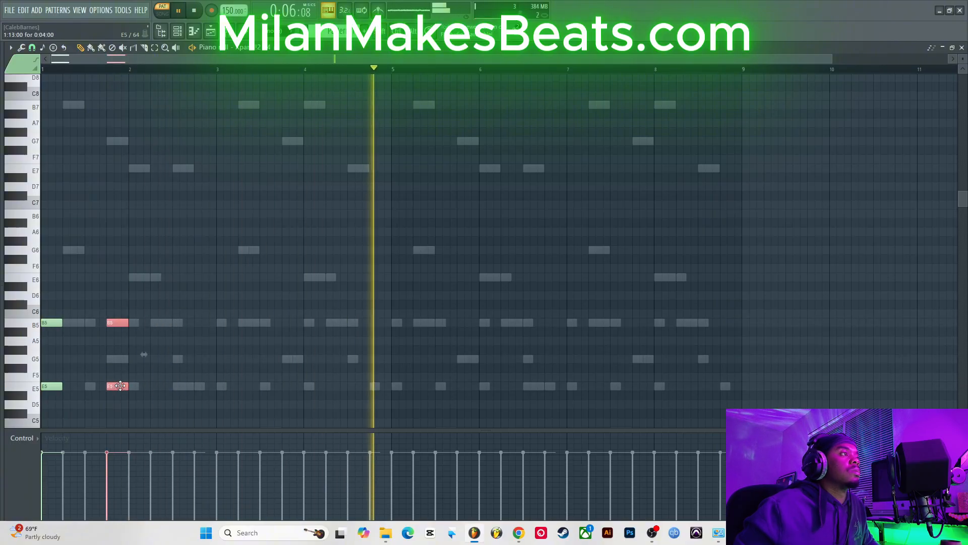
left_click_drag(120, 386, 192, 387)
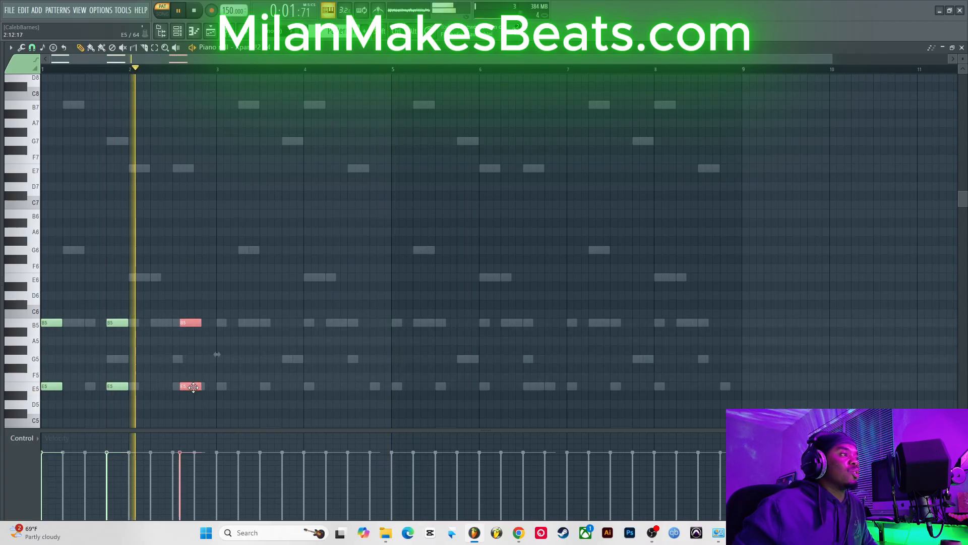
left_click_drag(192, 387, 376, 387)
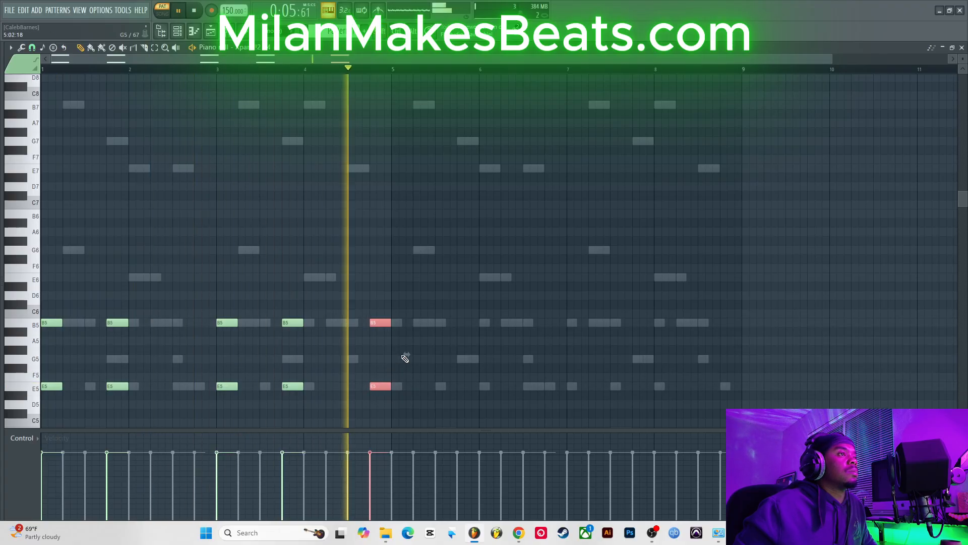
left_click_drag(379, 386, 358, 357)
right_click(365, 373)
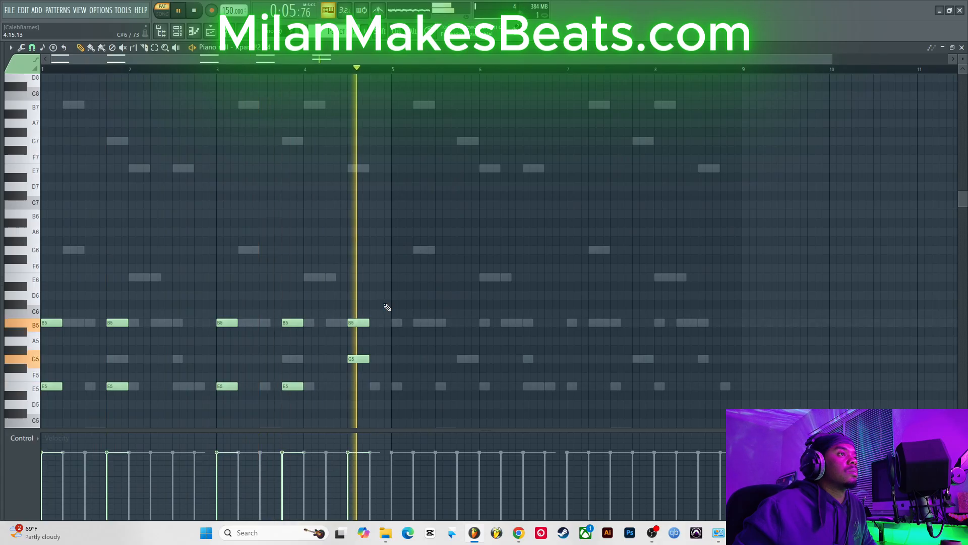
Step: Copy the bars 1–4 notes into bars 5–8 and add an E5 note at the end of bar 4
left_click_drag(37, 258, 404, 400)
left_click_drag(381, 397, 403, 398)
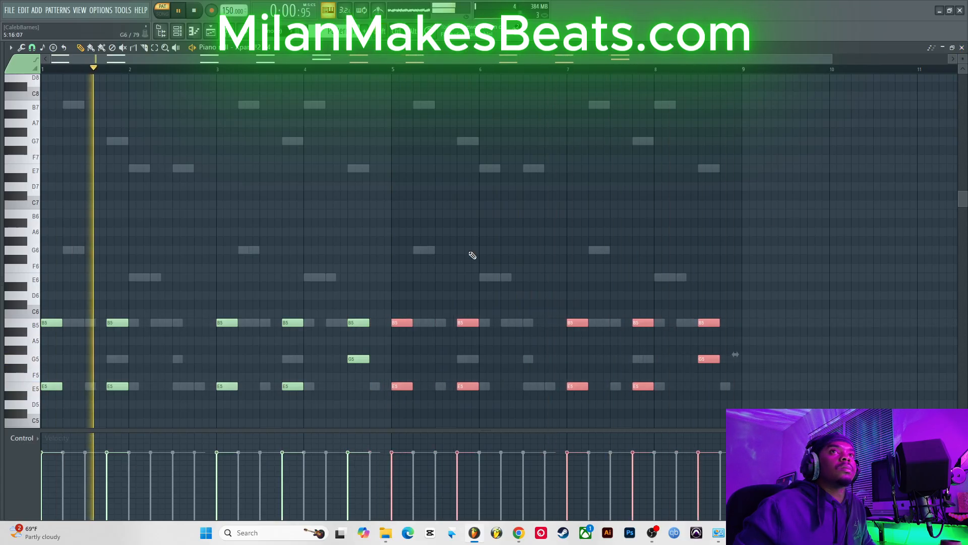
left_click(370, 386)
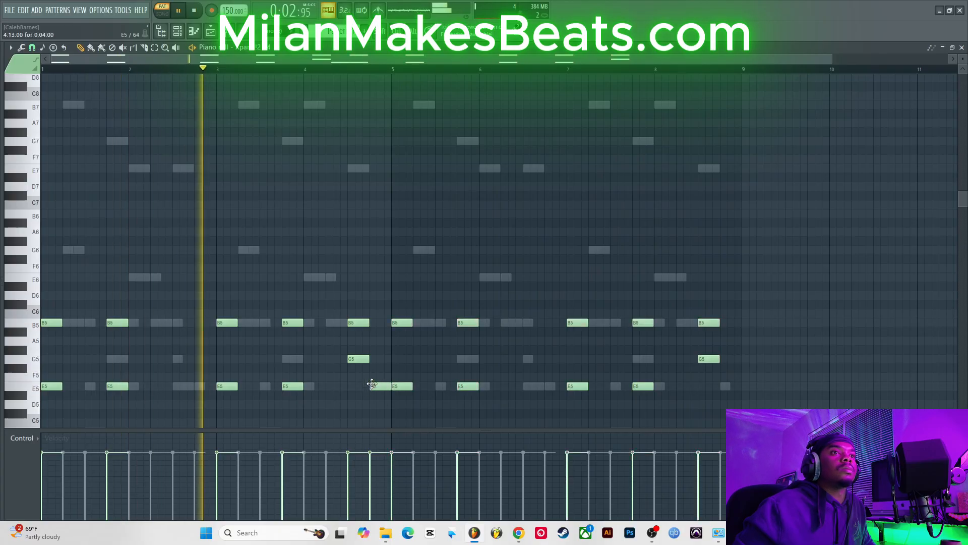
Step: Add a note at the end of bar 8 and move it up an octave to E6
left_click(723, 387)
left_click_drag(723, 387, 719, 388)
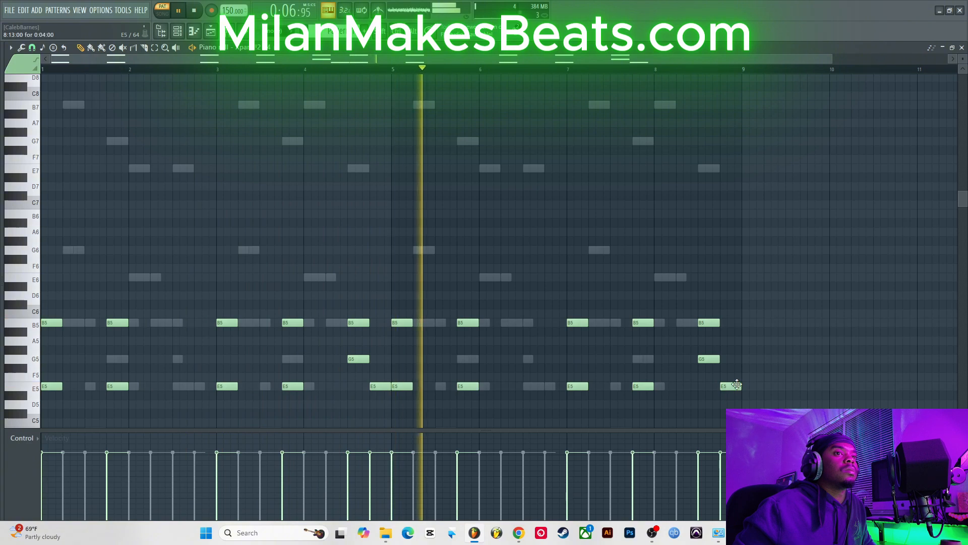
left_click(738, 386, "ctrl")
key("ctrl+Up")
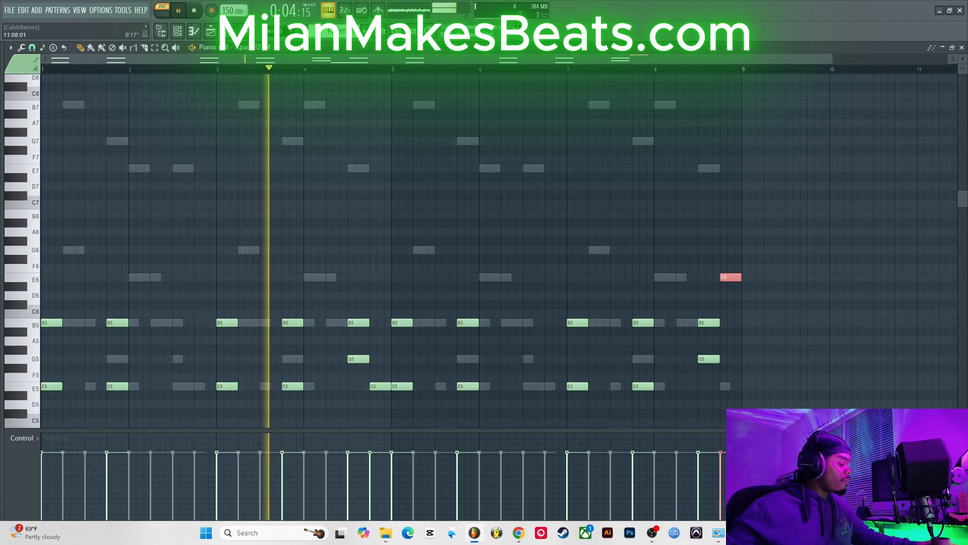
Step: Close the piano roll and clone the Xpand!2 #4 channel into a new Xpand!2 #5
left_click(962, 47)
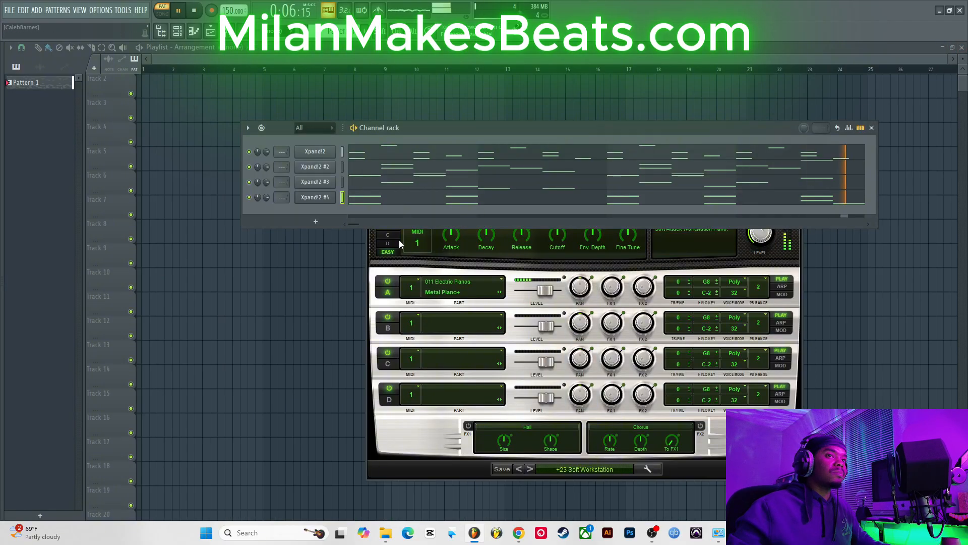
right_click(314, 199)
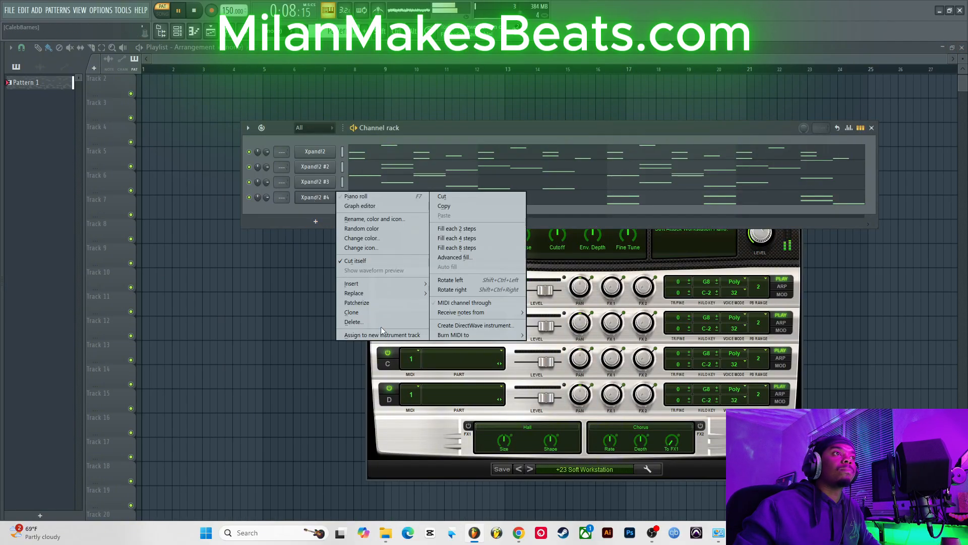
left_click(382, 313)
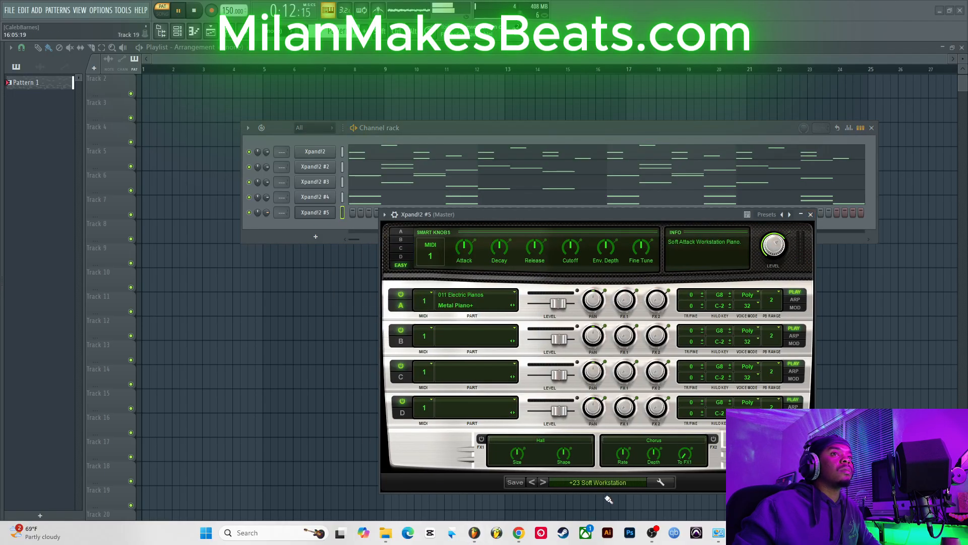
left_click(612, 482)
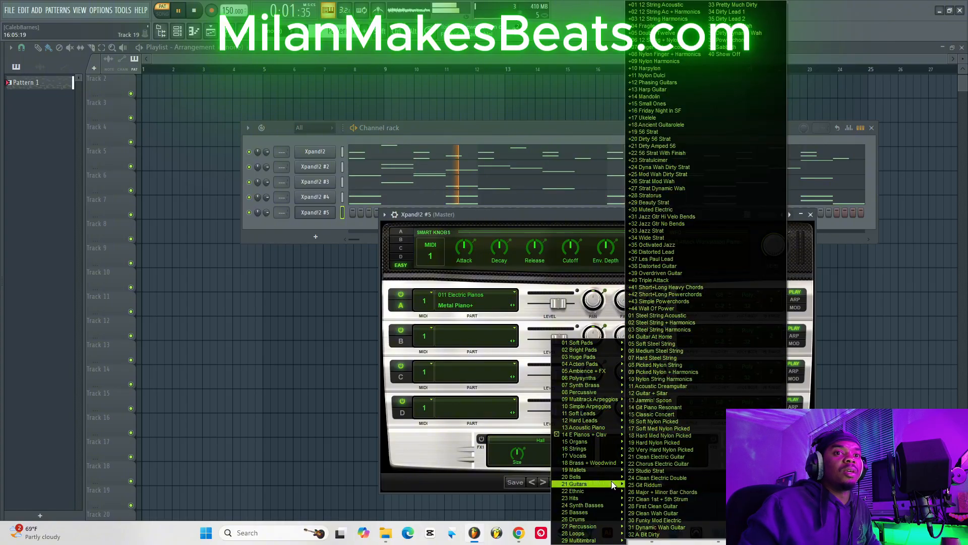
mouse_move(612, 473)
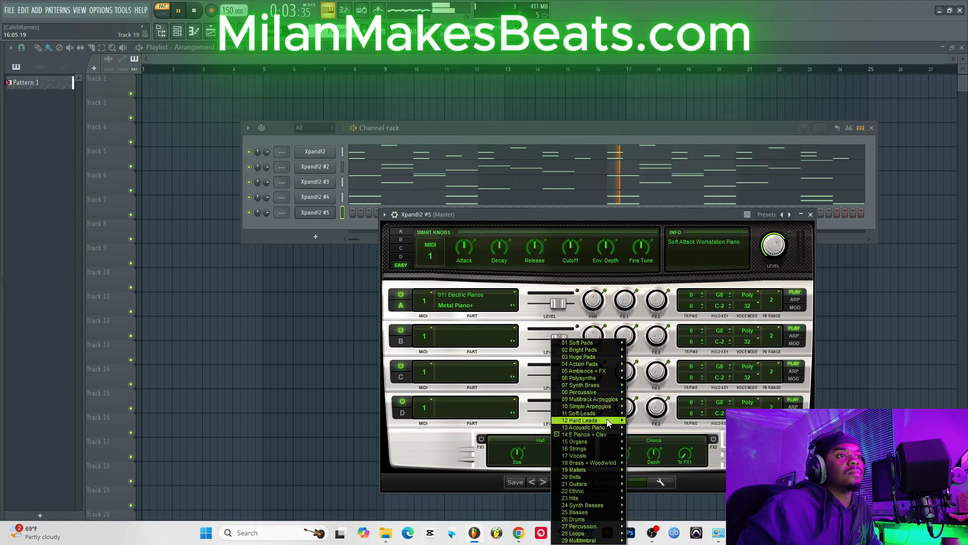
mouse_move(607, 420)
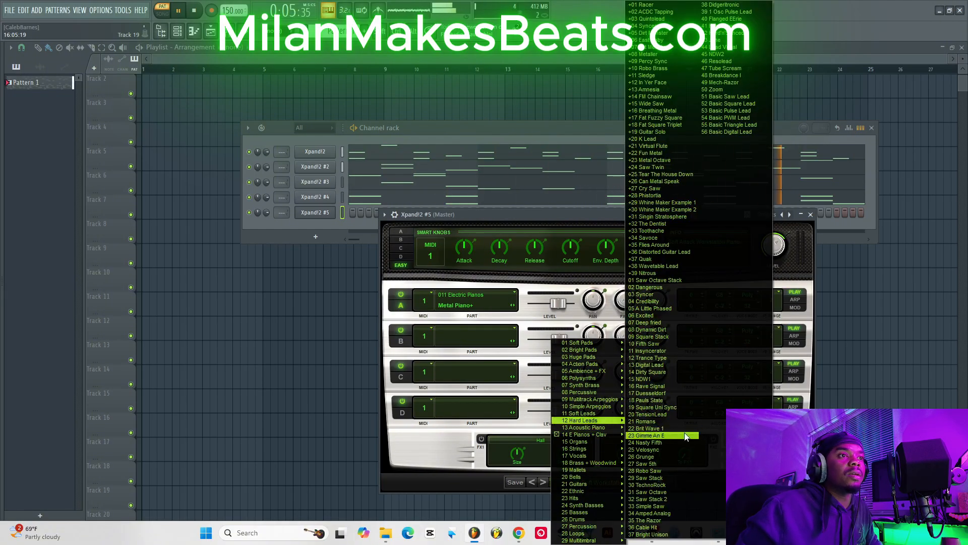
left_click(669, 441)
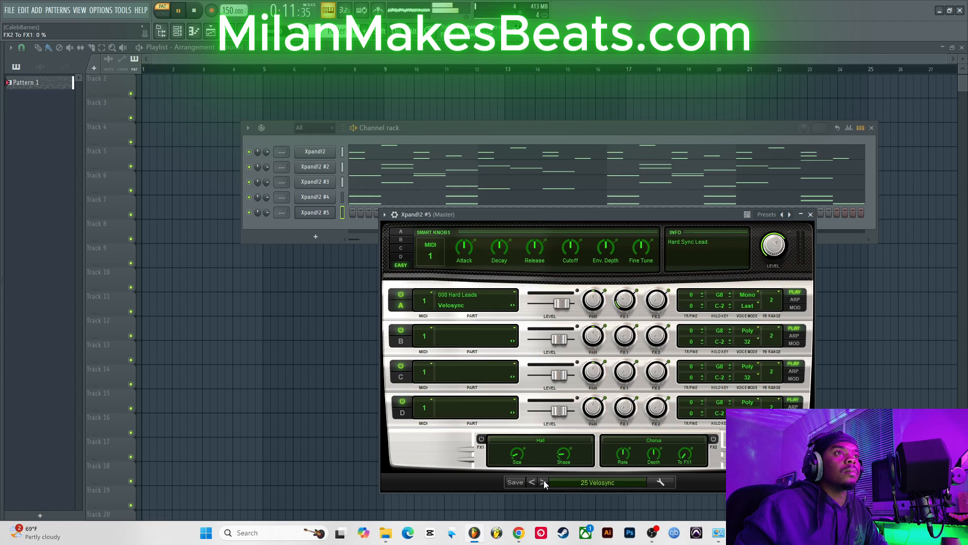
Step: Load the Hard Leads preset 19 Square Uni Sync on Xpand!2 #5
left_click(586, 481)
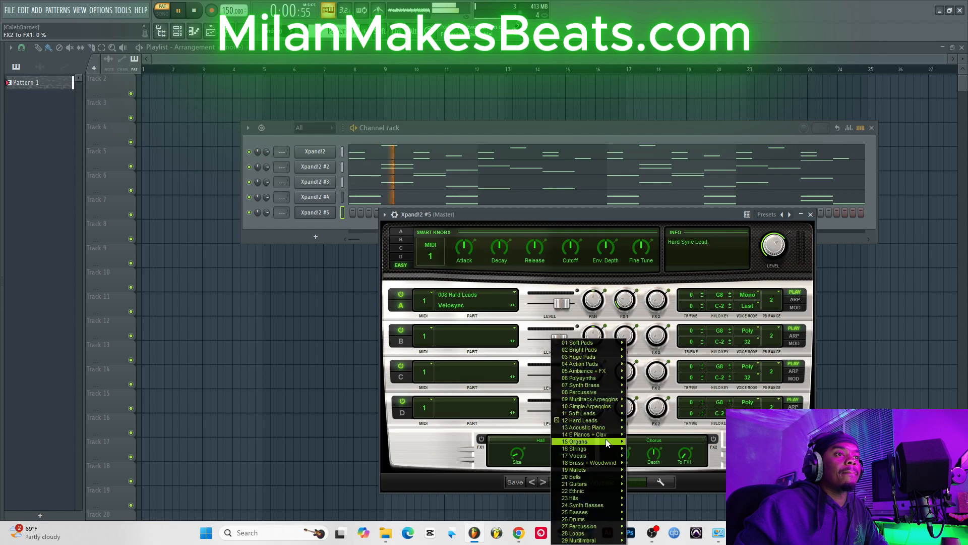
mouse_move(607, 421)
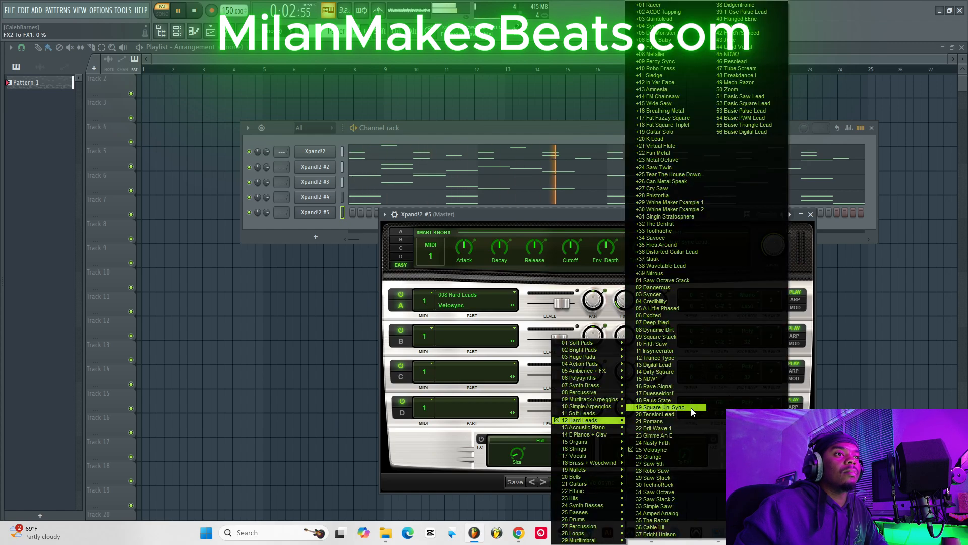
left_click(660, 407)
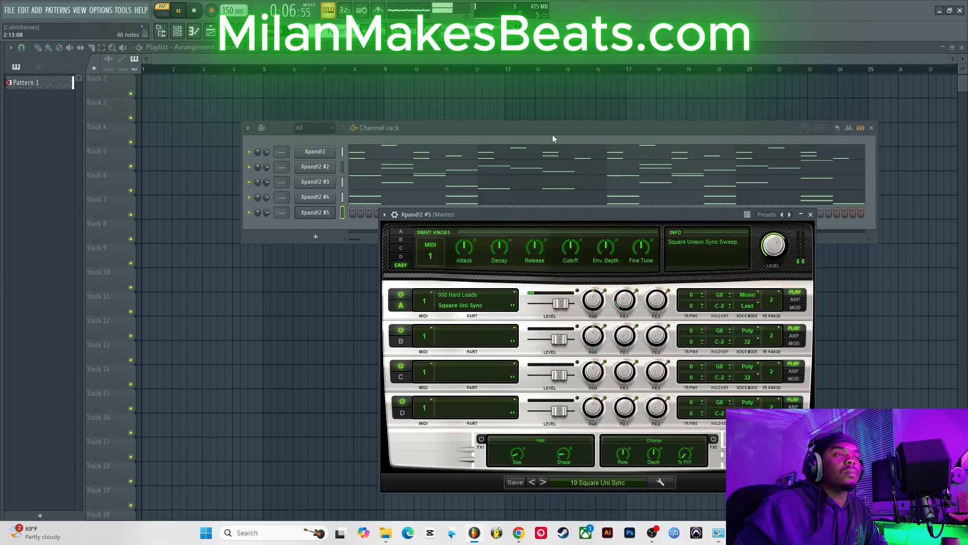
Step: Open the Xpand!2 #5 piano roll and place E7 notes at the starts of bars 1, 2 and 3 and near the end of bar 3
left_click(515, 138)
right_click(317, 214)
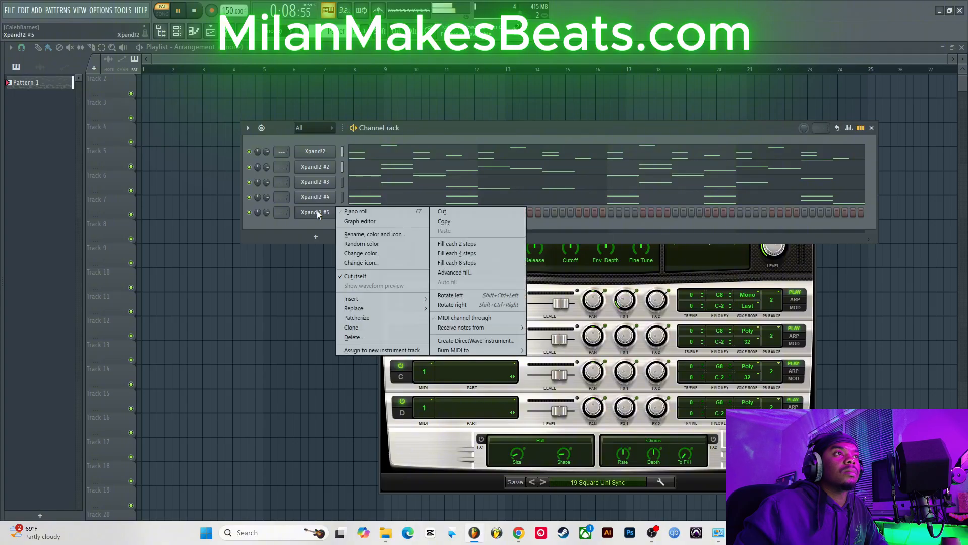
left_click(375, 212)
key("space")
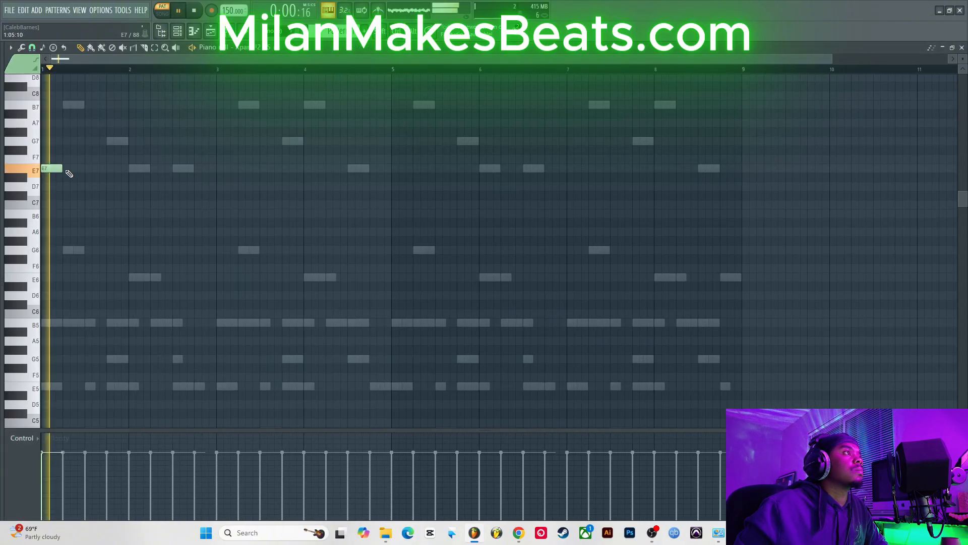
left_click(114, 170)
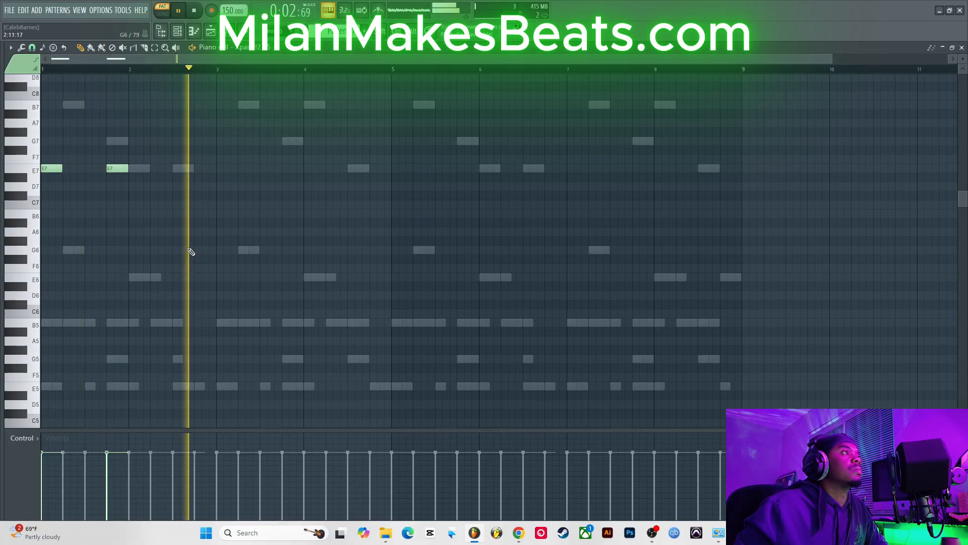
key("space")
left_click(220, 168)
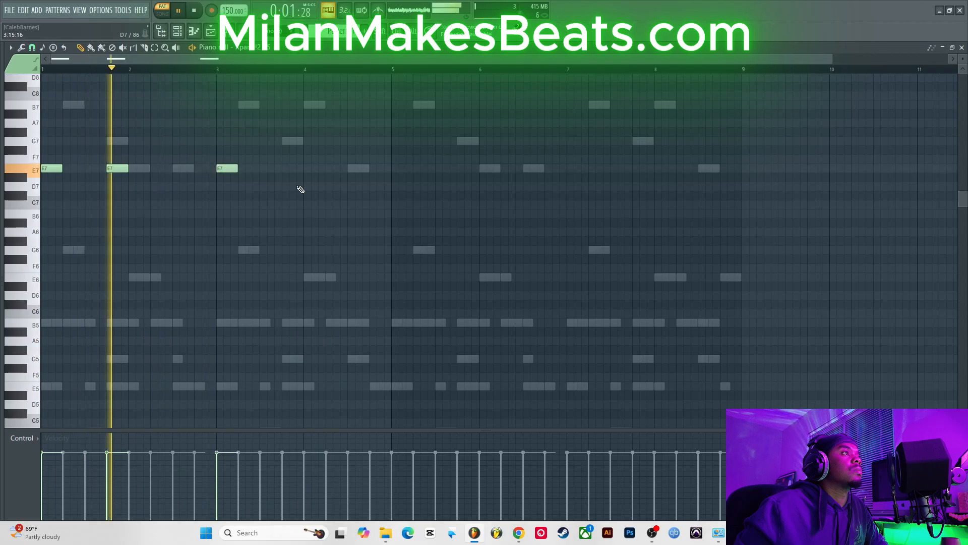
left_click(285, 168)
Step: Add an E6 note near the end of bar 4 and a G7 note in the middle of bar 4
left_click_drag(302, 277, 372, 281)
right_click(392, 278)
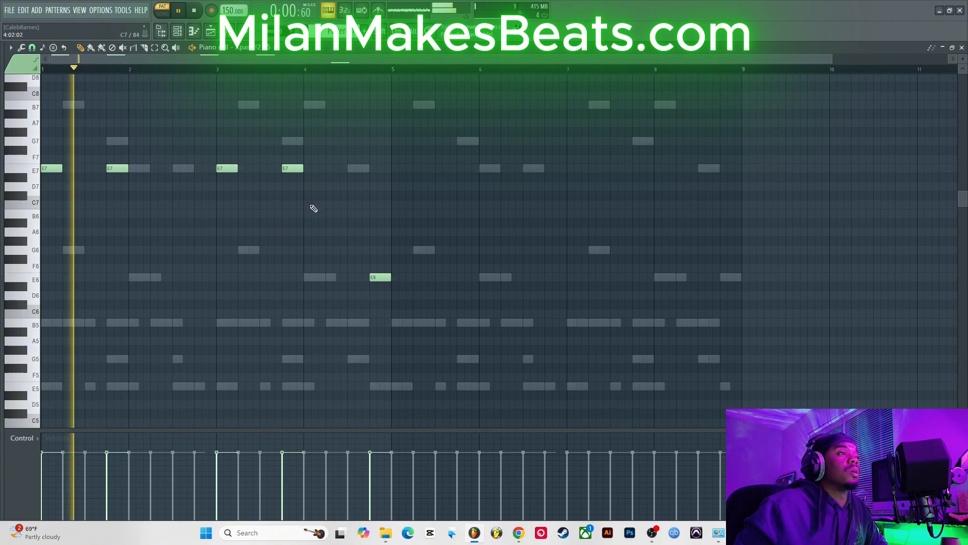
left_click(309, 276)
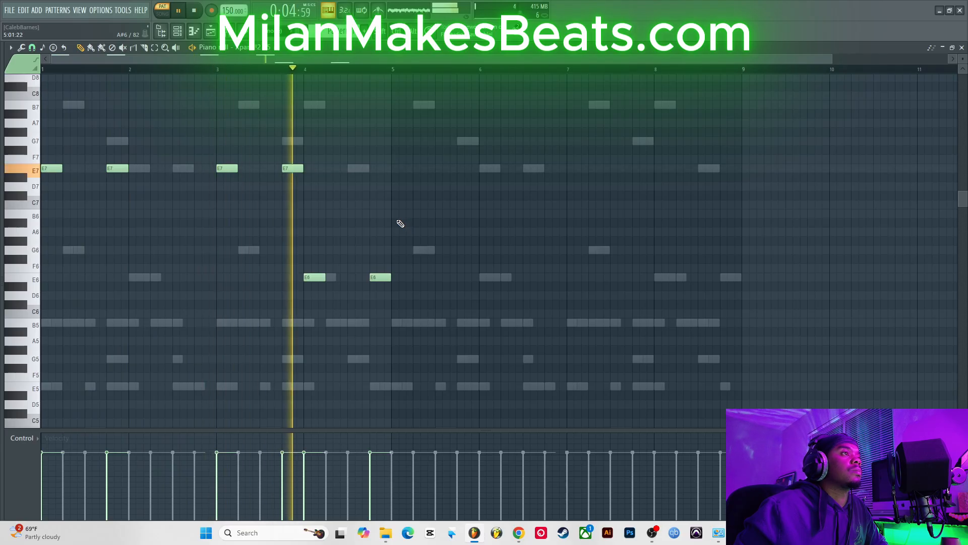
right_click(311, 278)
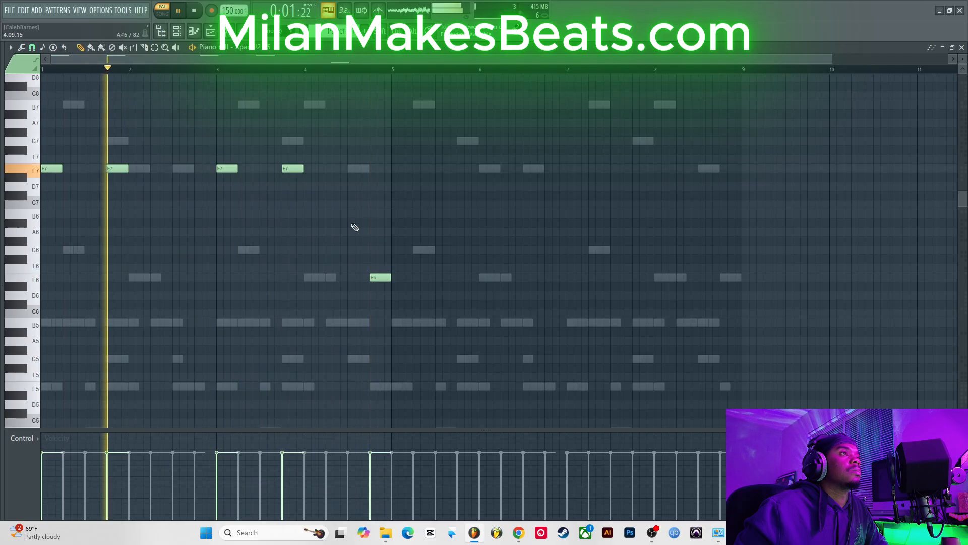
left_click(349, 141)
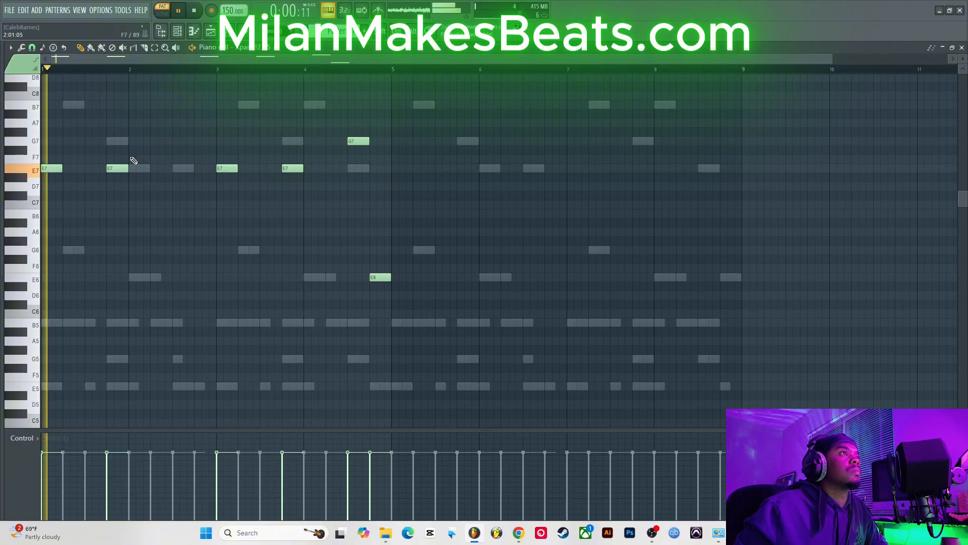
Step: Select all notes and copy them from bars 1–4 into bars 5–8
key("ctrl+a")
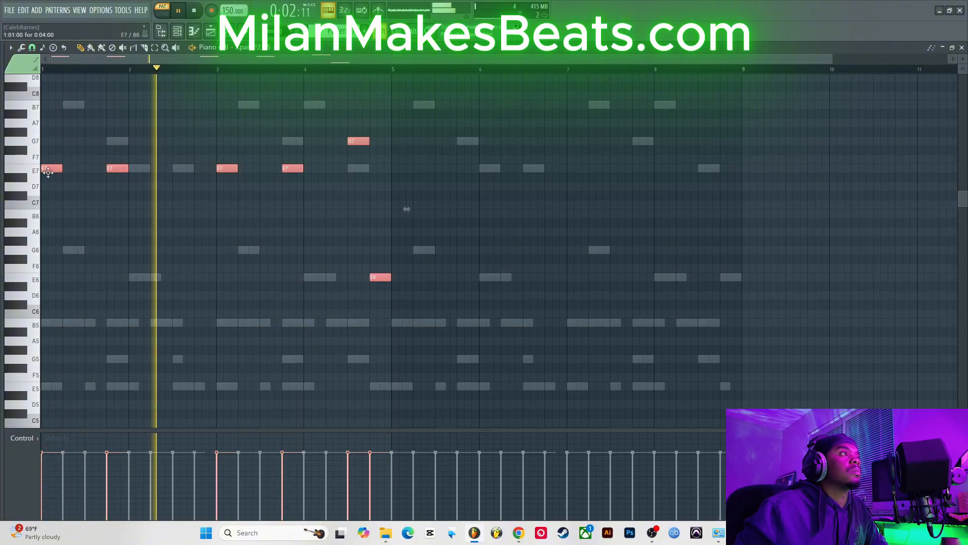
left_click_drag(48, 171, 398, 193)
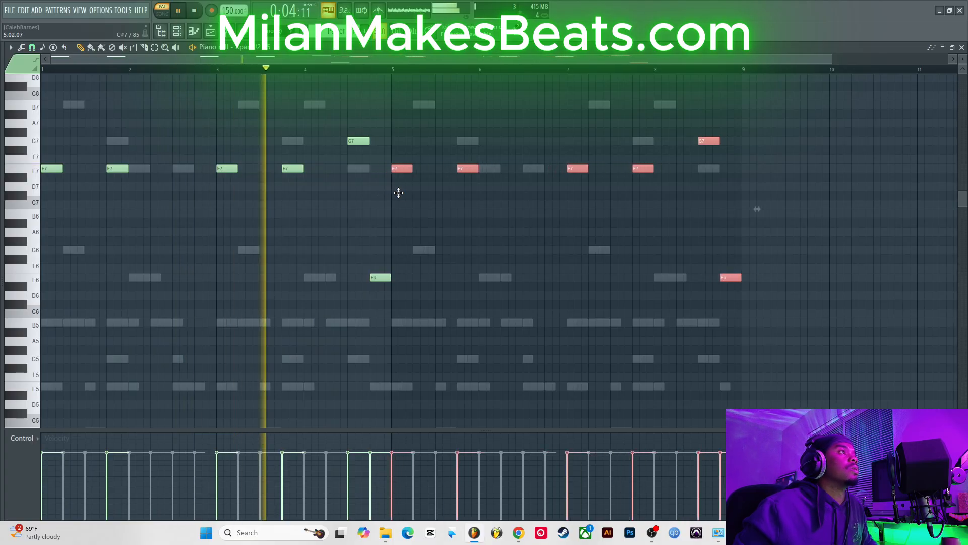
Step: Close the piano roll and clone the Xpand!2 #5 channel into a new Xpand!2 #6
left_click(962, 48)
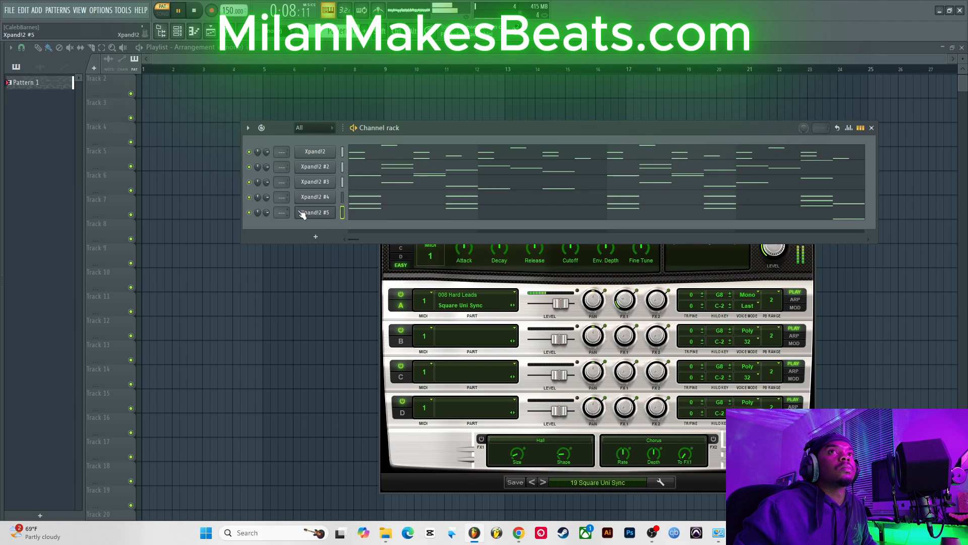
right_click(328, 215)
left_click(351, 327)
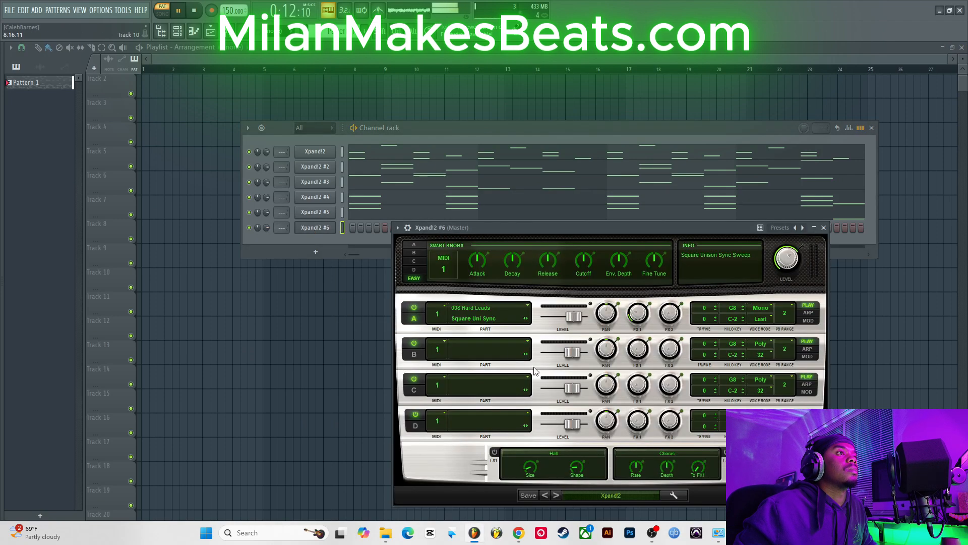
Step: Load the Soft Leads preset 36 Ghost Train on Xpand!2 #6
left_click(615, 494)
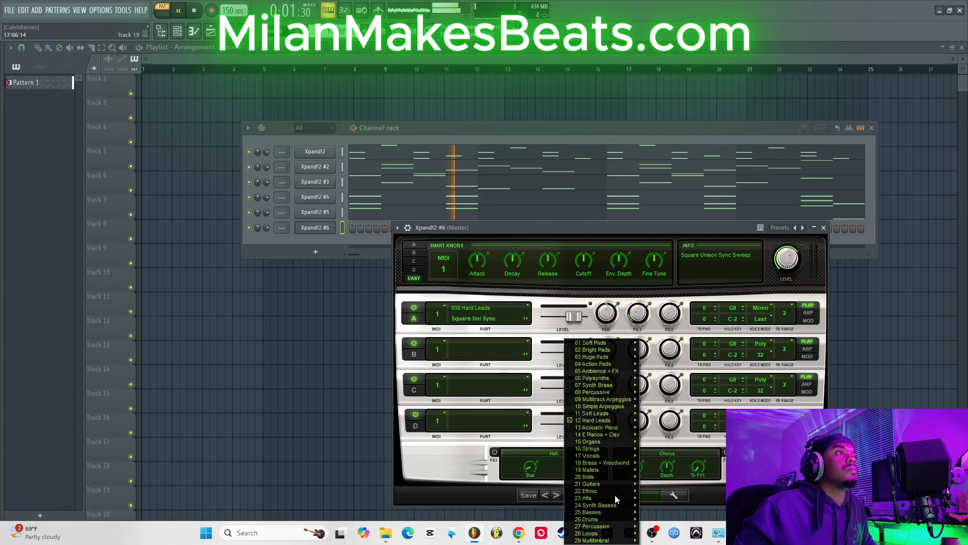
mouse_move(614, 487)
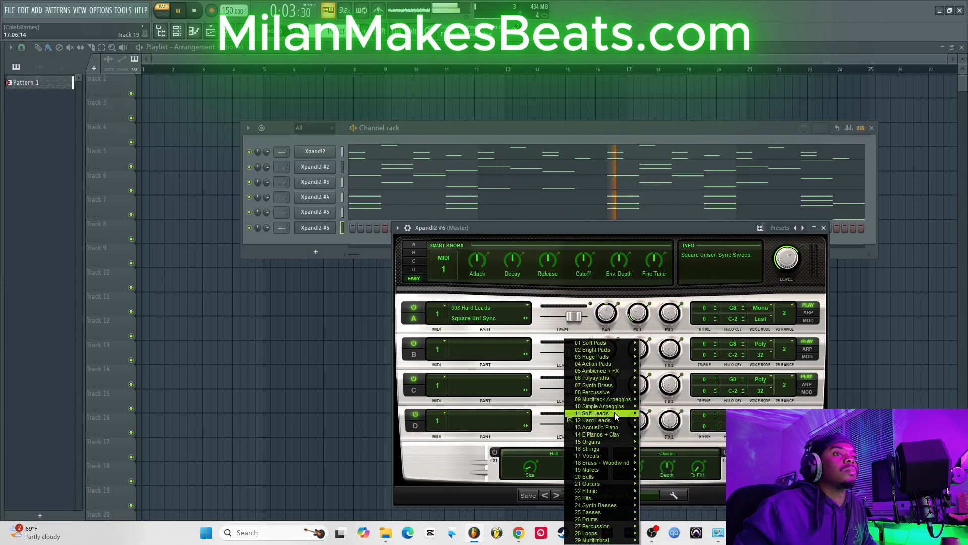
mouse_move(615, 415)
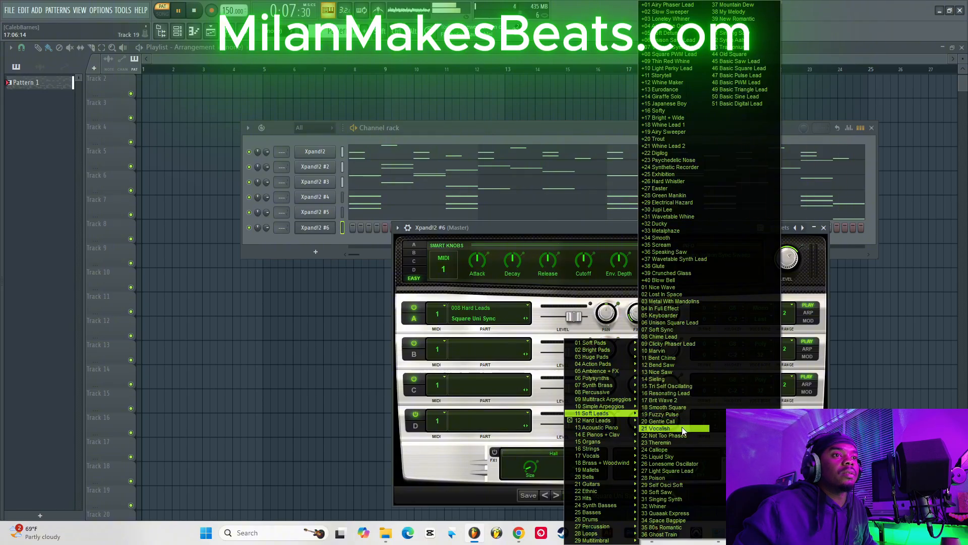
left_click(672, 534)
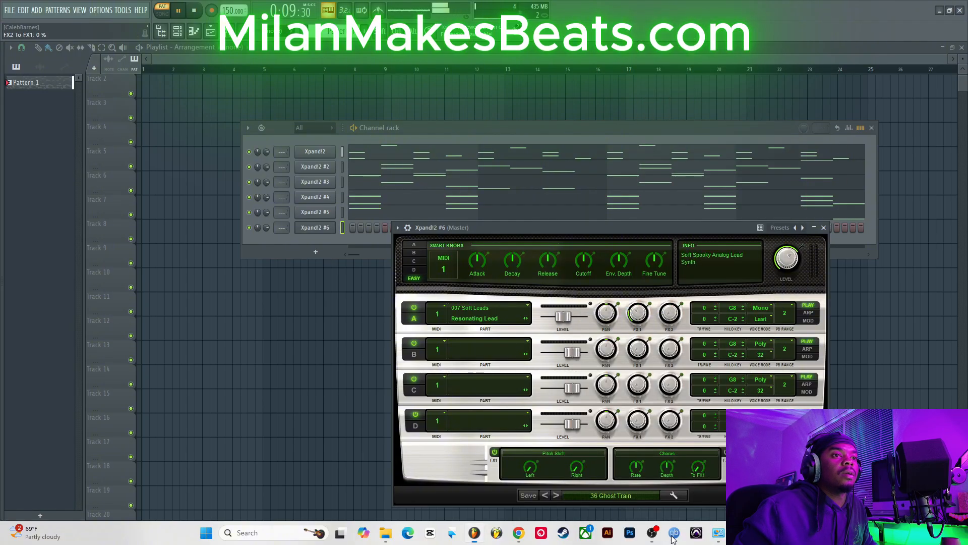
key("b")
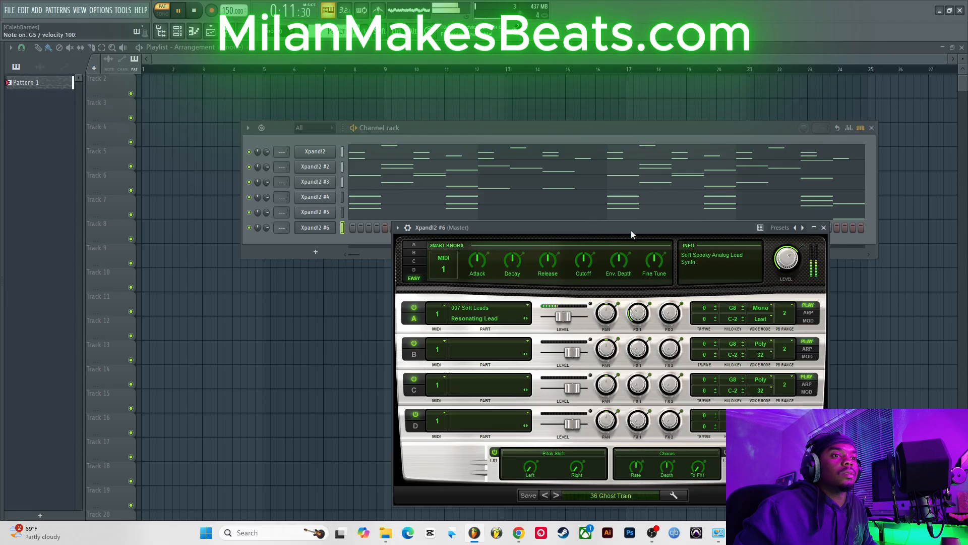
Step: Open the Xpand!2 #6 piano roll with a long G6 note at bar 1 and add an E6 note at bar 2
right_click(309, 231)
left_click(353, 227)
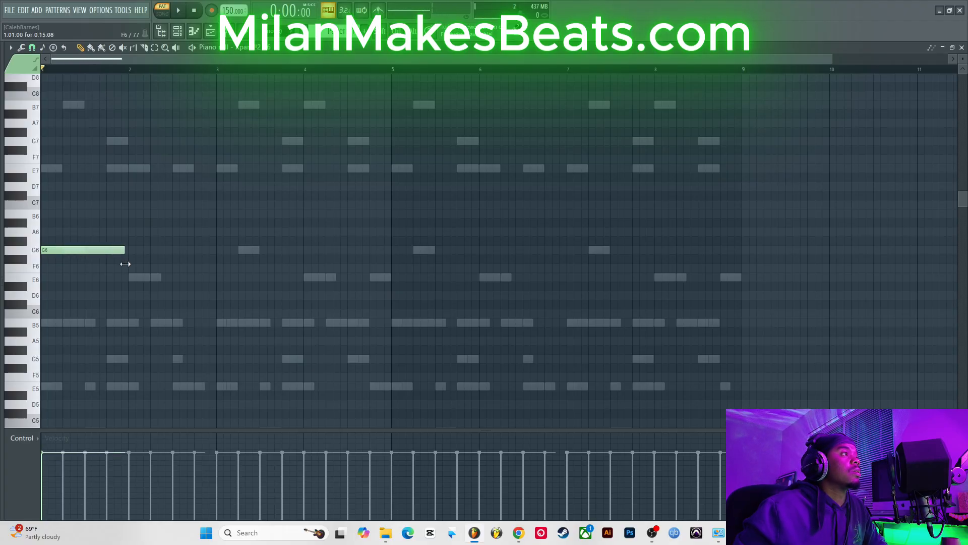
key("space")
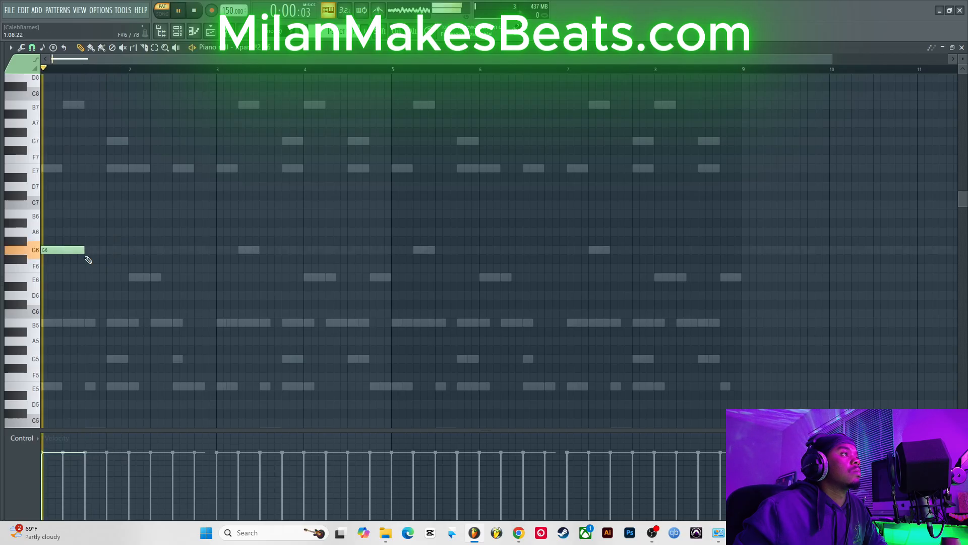
left_click(145, 278)
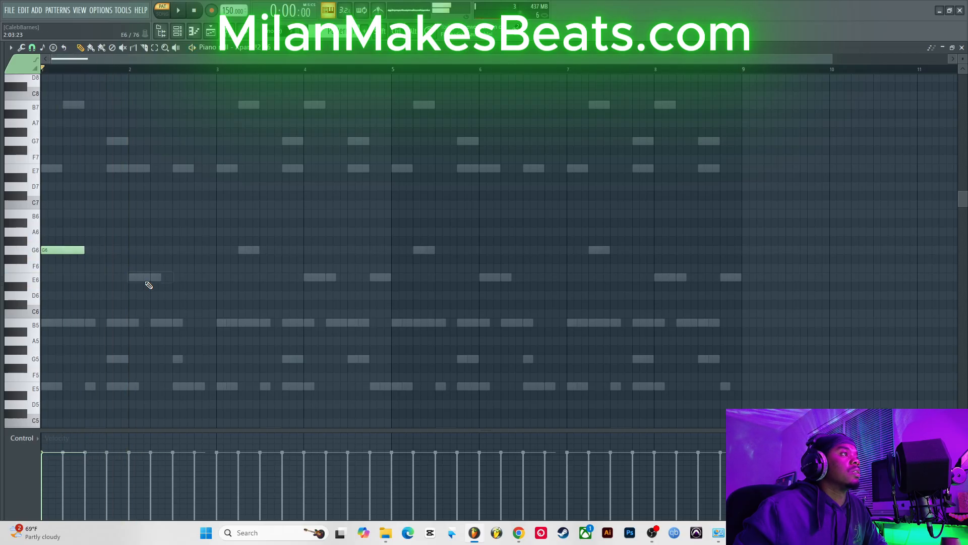
left_click(130, 278)
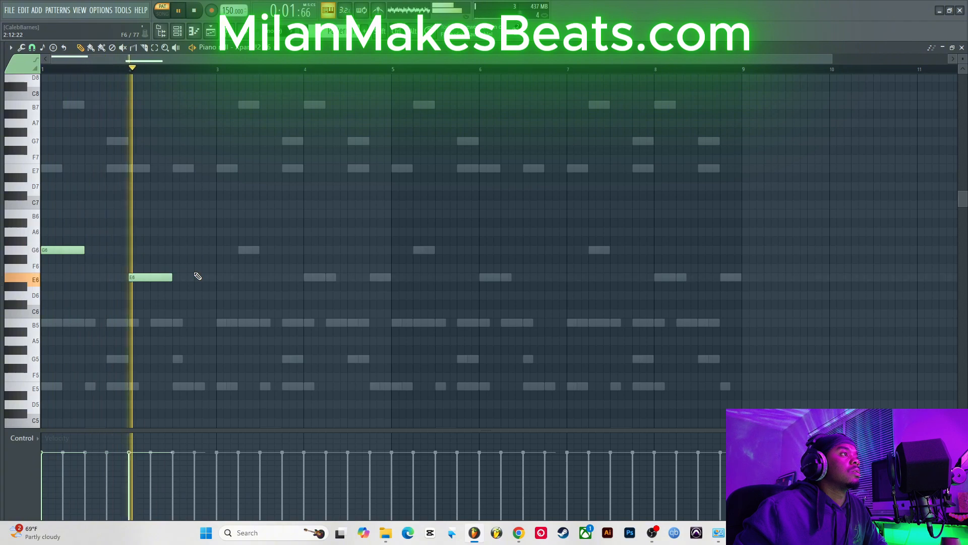
Step: Add an F6 note at bar 3 and an E6 note at bar 4
left_click(218, 252)
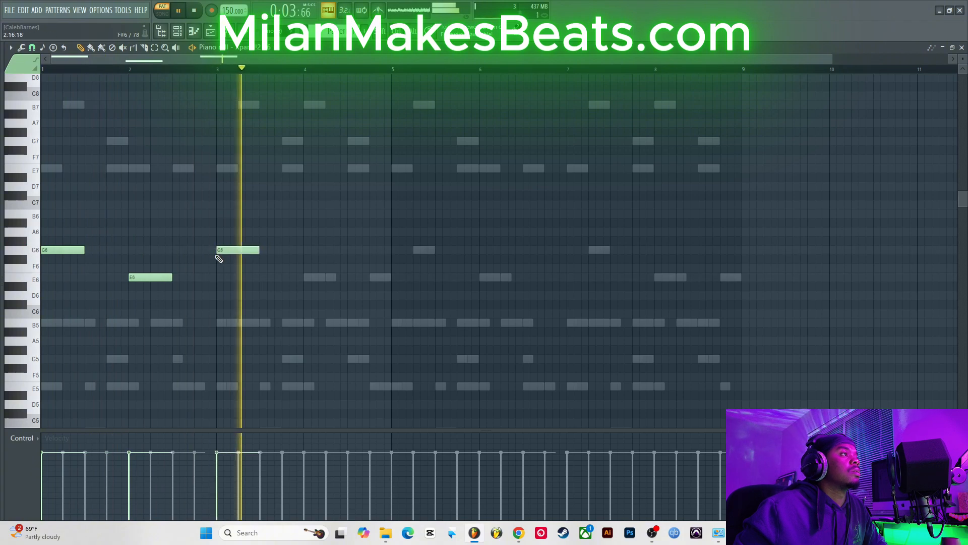
left_click_drag(232, 250, 232, 269)
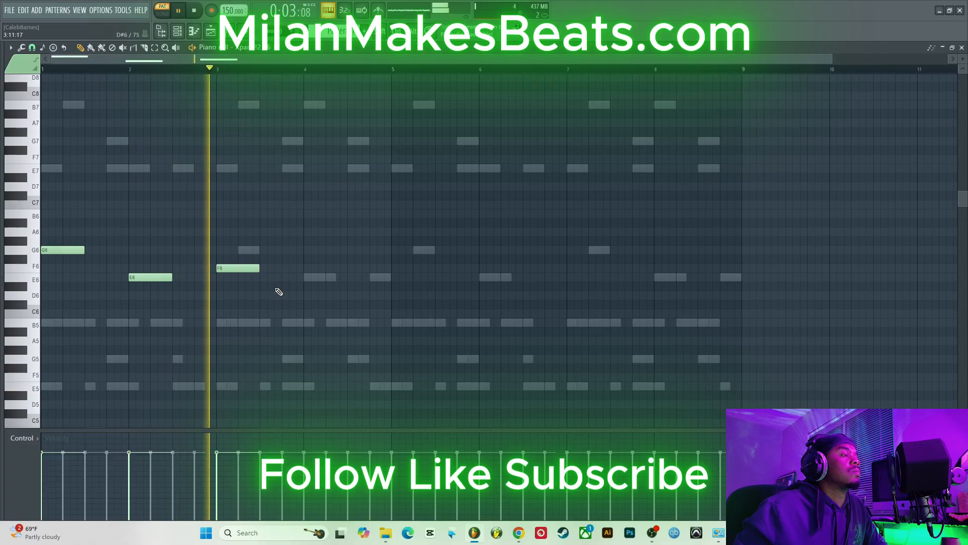
left_click(307, 278)
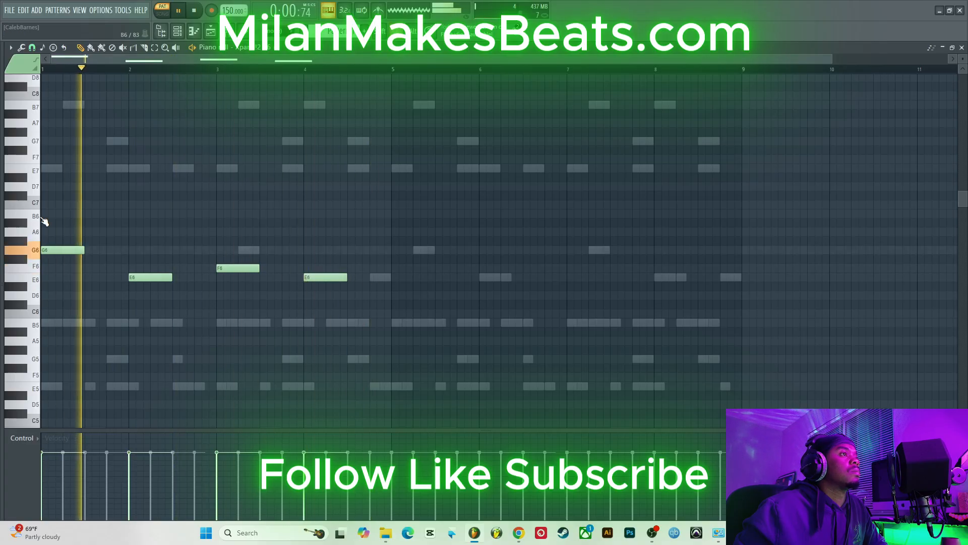
Step: Select the bars 1–4 notes and duplicate them into bars 5–8
left_click_drag(39, 217, 57, 315)
key("ctrl+b")
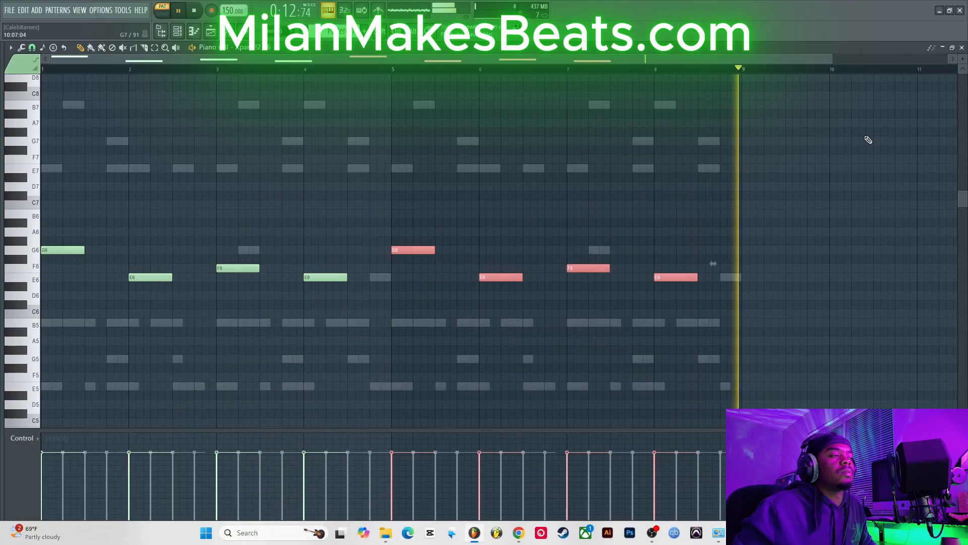
Step: Add the Breath sample from the Chant$ folder of the Cap$ule Corp. Kit to the channel rack
left_click(962, 47)
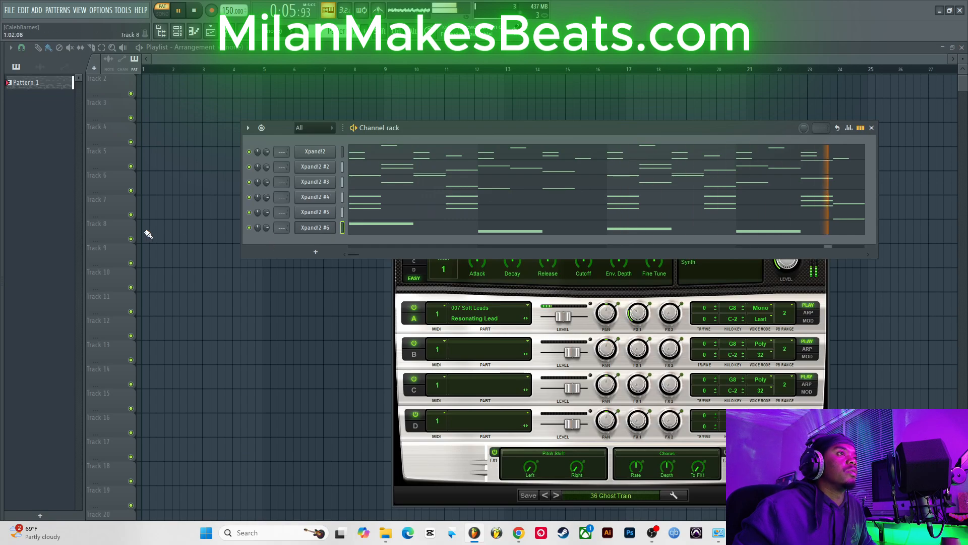
key("alt+F8")
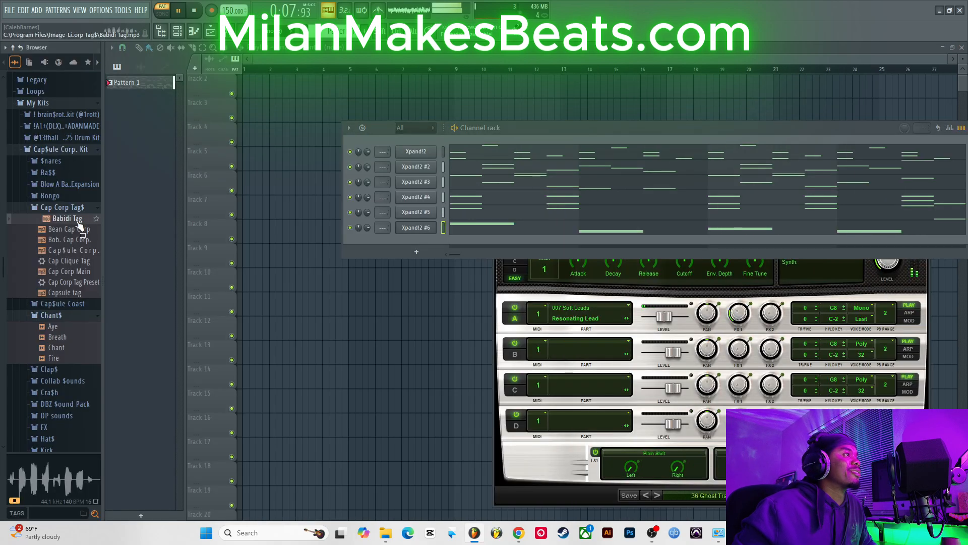
left_click(78, 212)
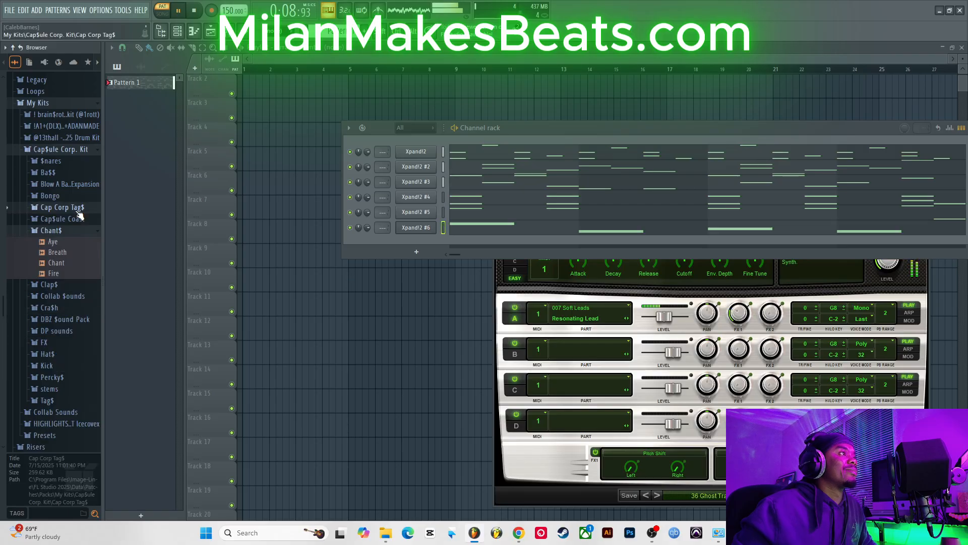
left_click(62, 236)
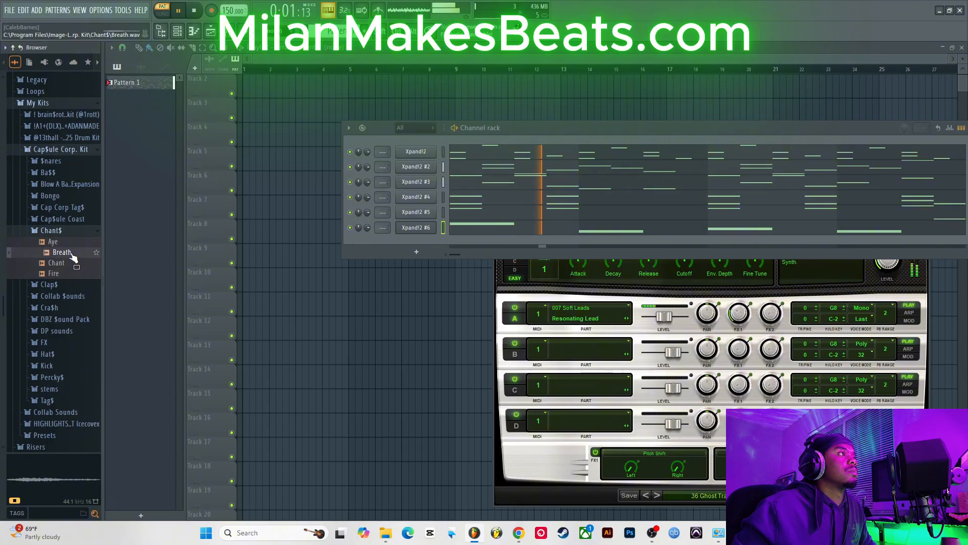
left_click_drag(86, 258, 310, 243)
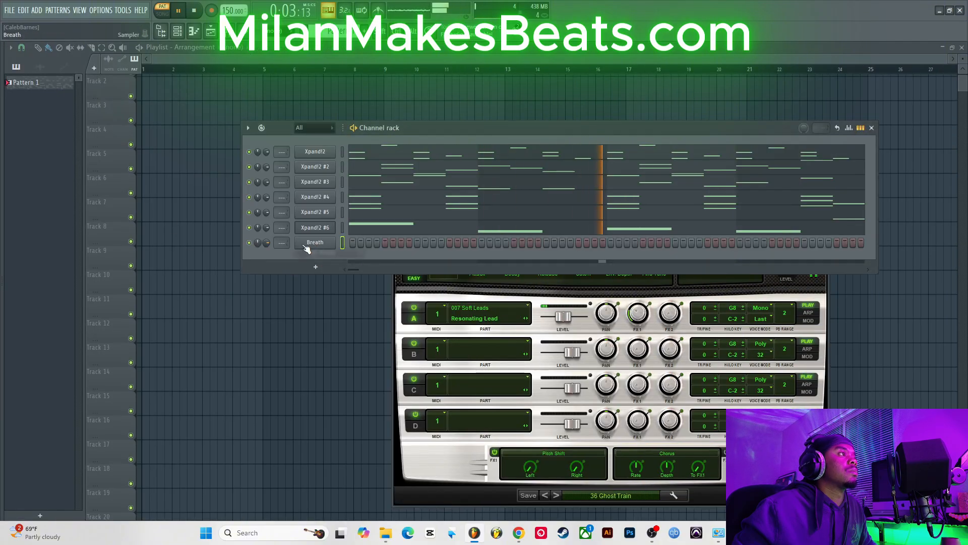
Step: Add the 808 sky sample from the Ba$$ folder to the channel rack and enable Cut itself on it
left_click(56, 232)
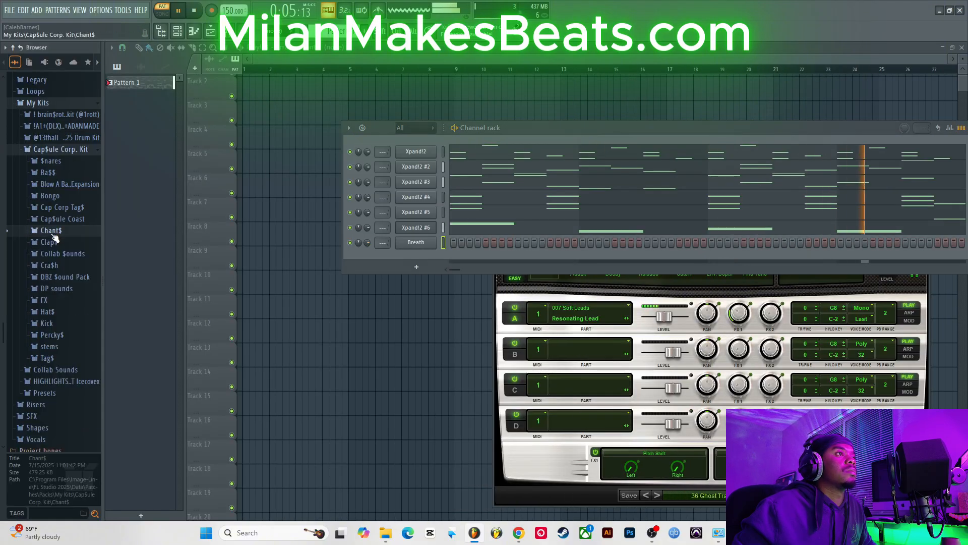
left_click(71, 176)
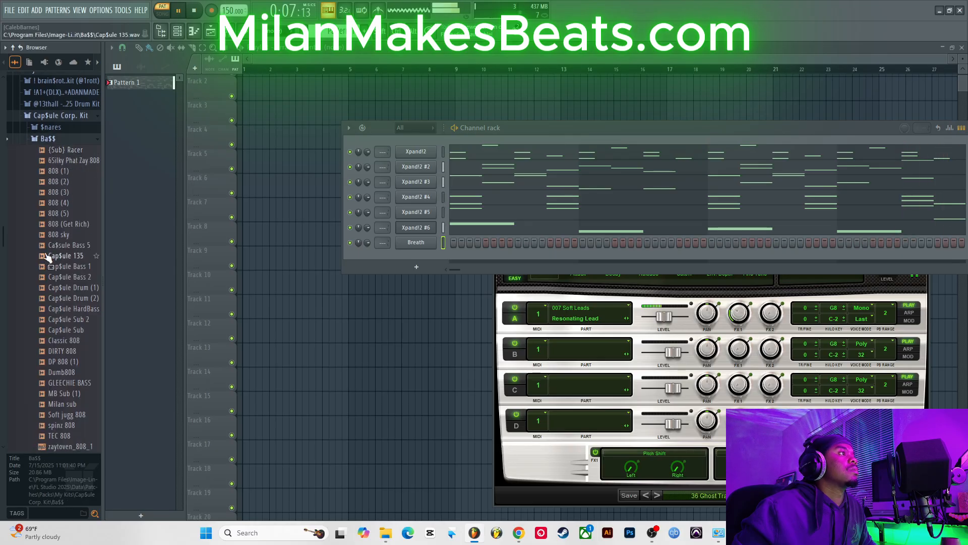
left_click_drag(70, 242, 311, 258)
right_click(313, 260)
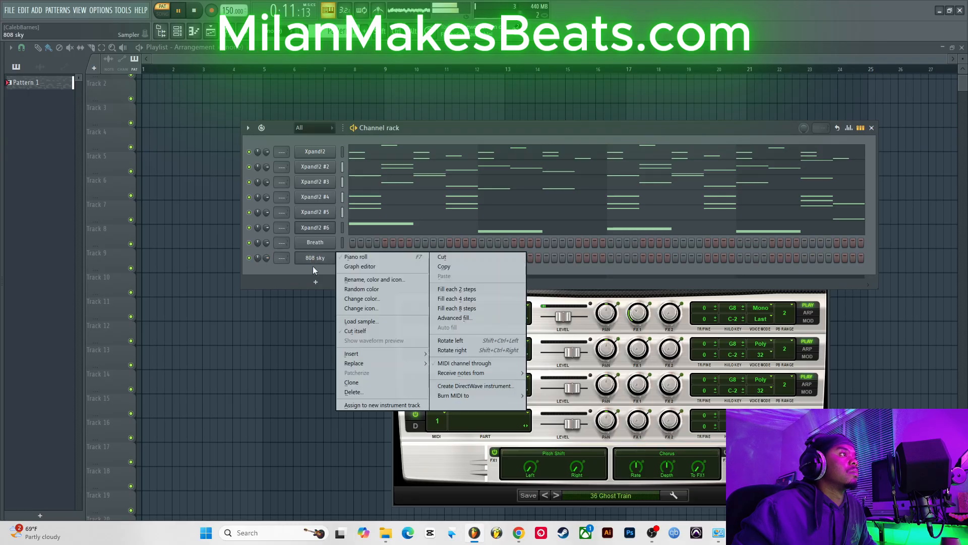
left_click(380, 330)
Step: Open the 808 sky piano roll, play the pattern back and close it
right_click(314, 261)
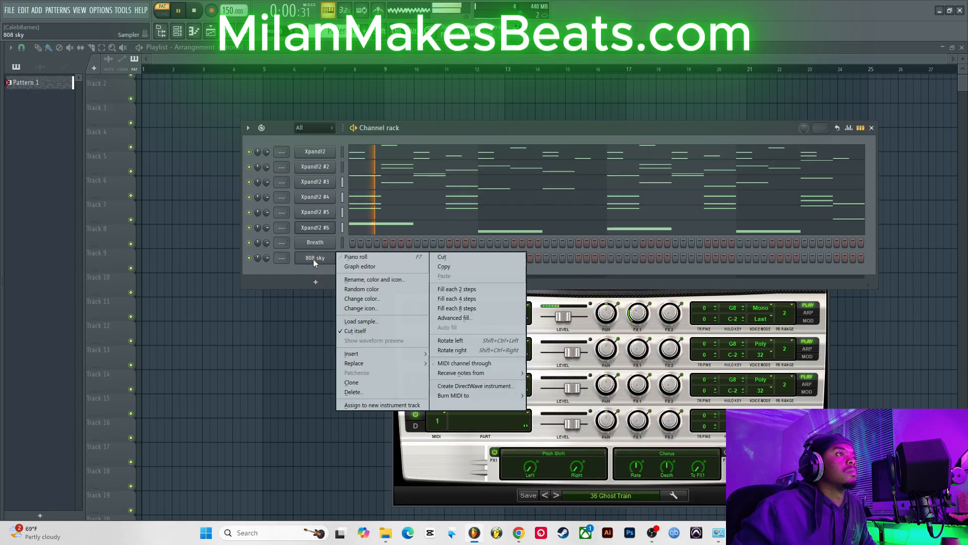
left_click(348, 258)
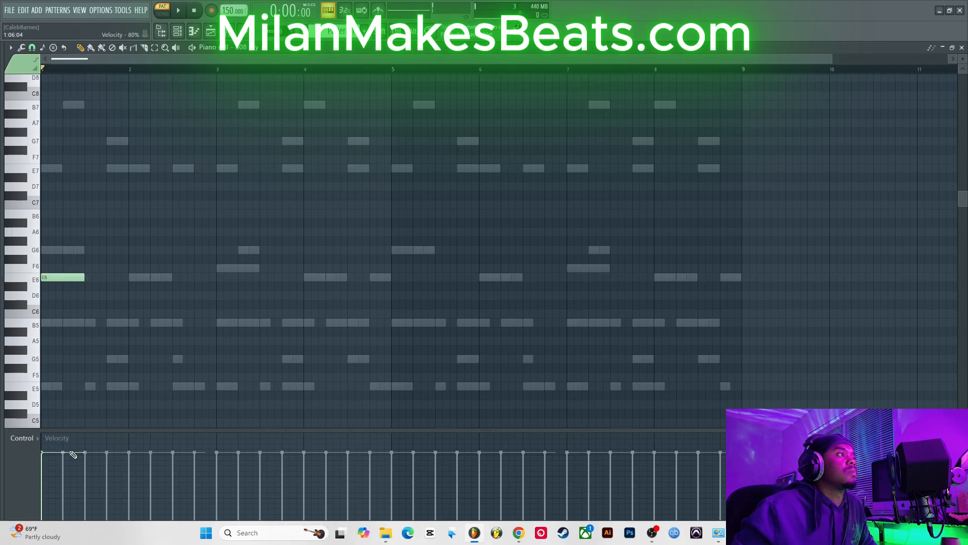
key("space")
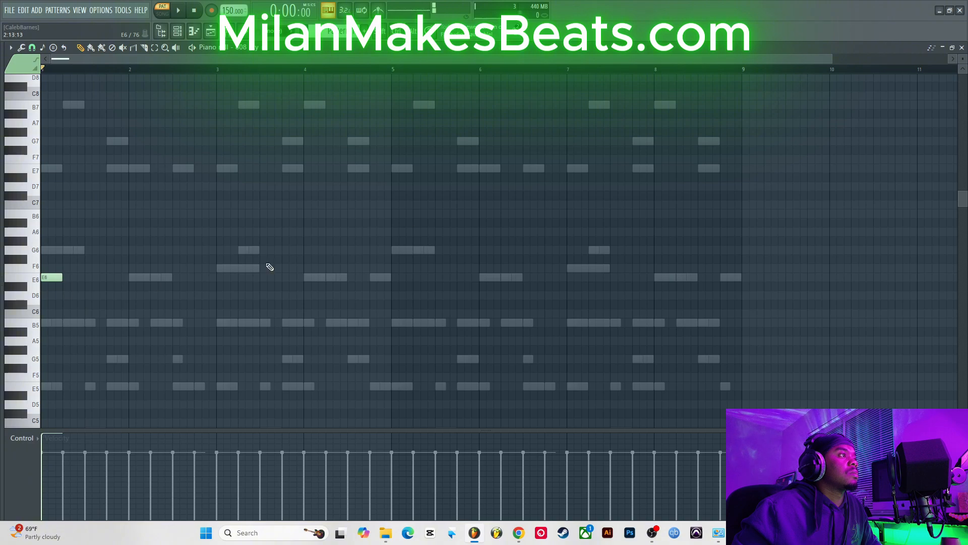
left_click(960, 48)
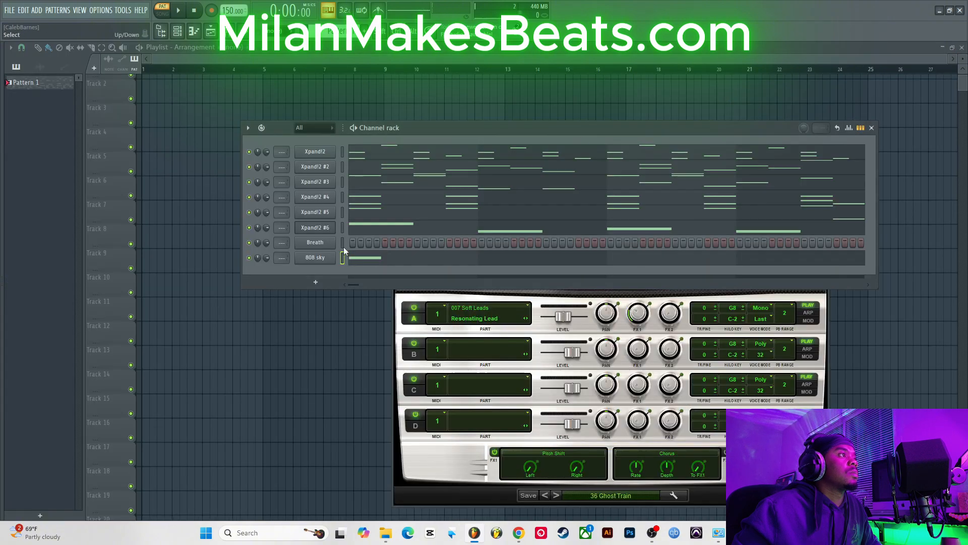
Step: Open the 808 sky sampler settings, change its time-stretching setting and close the window
right_click(330, 260)
left_click(302, 246)
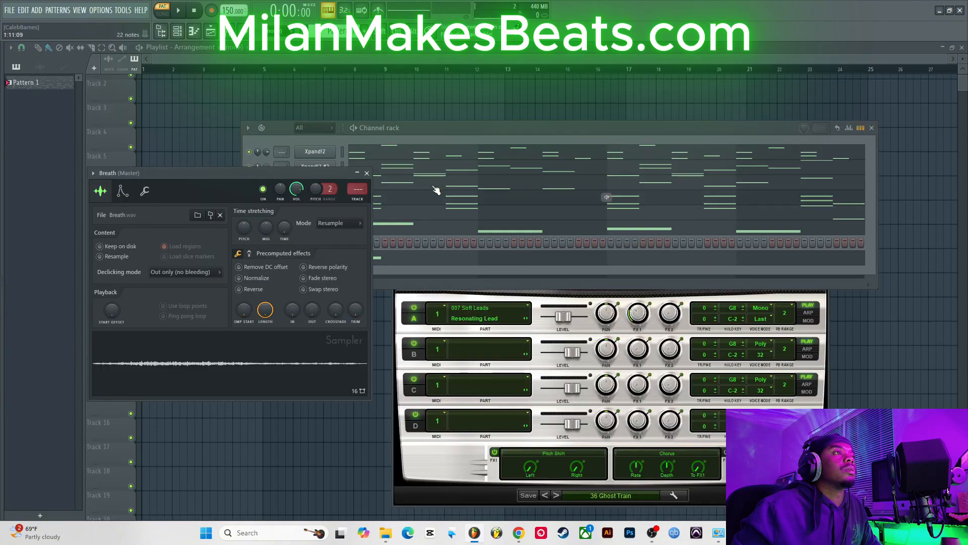
left_click(415, 130)
left_click(316, 258)
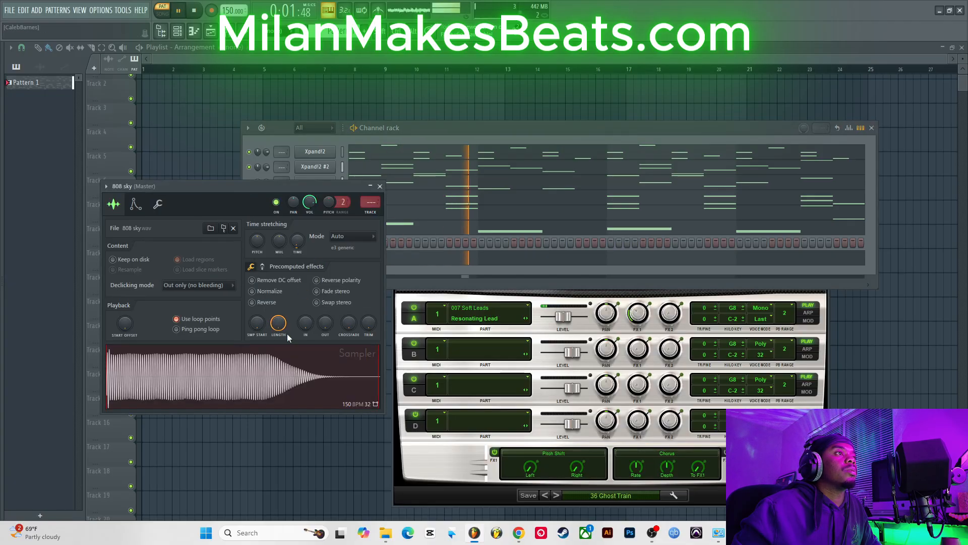
right_click(298, 240)
left_click(304, 245)
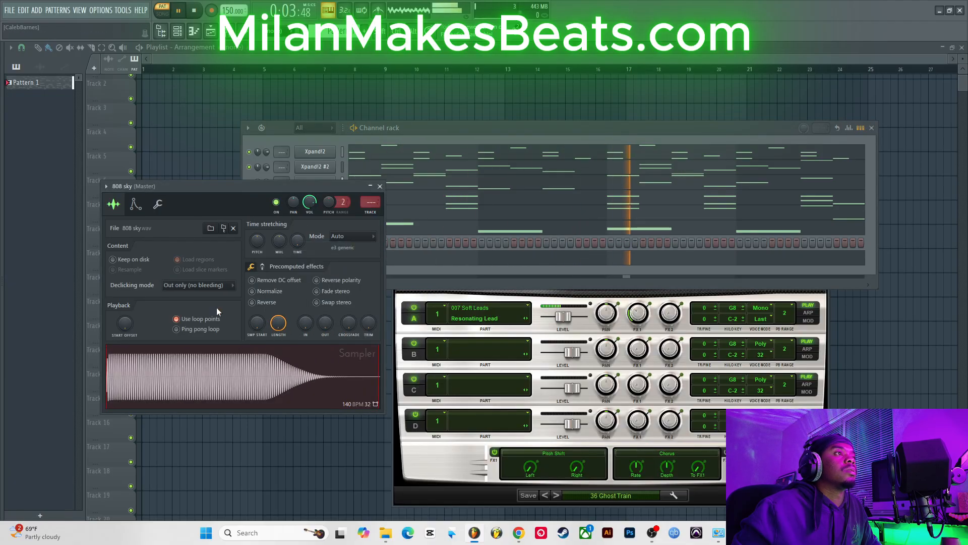
left_click(380, 187)
Step: Open the 808 sky piano roll and place a bass line of B5 and E6 notes across bars 1–4
right_click(334, 255)
left_click(348, 257)
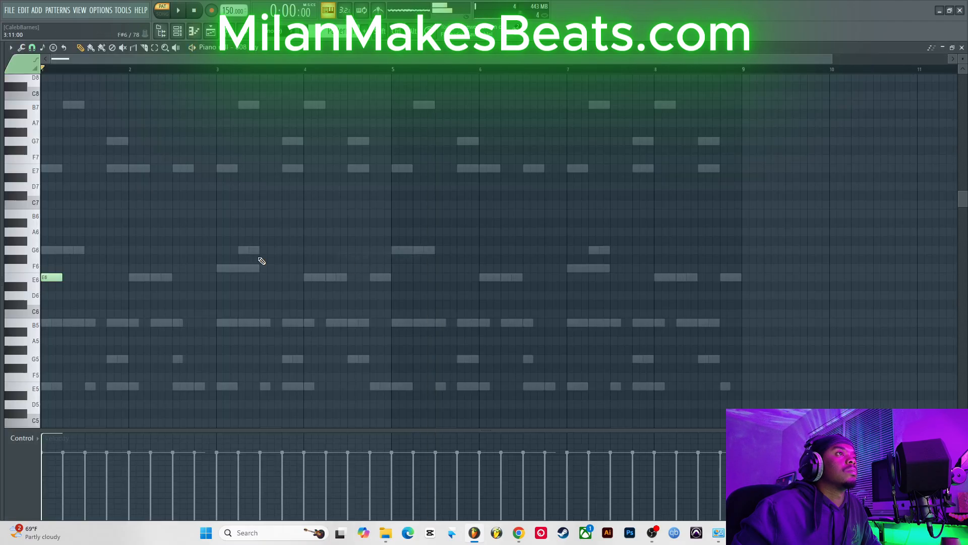
key("space")
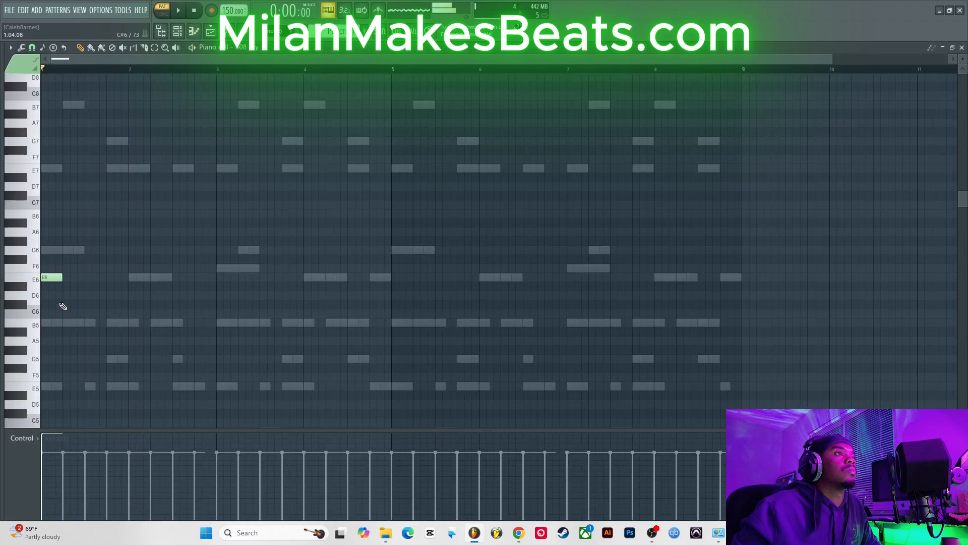
key("space")
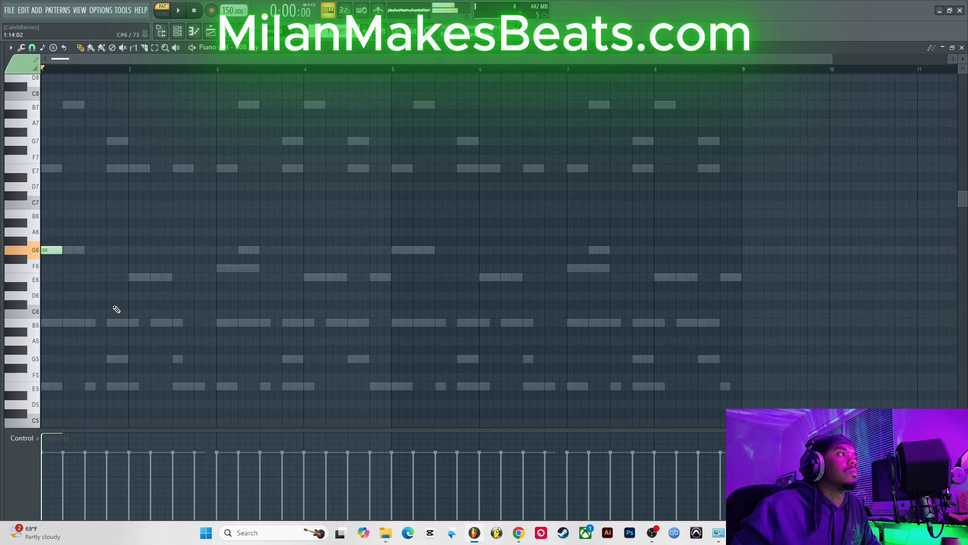
left_click(107, 322)
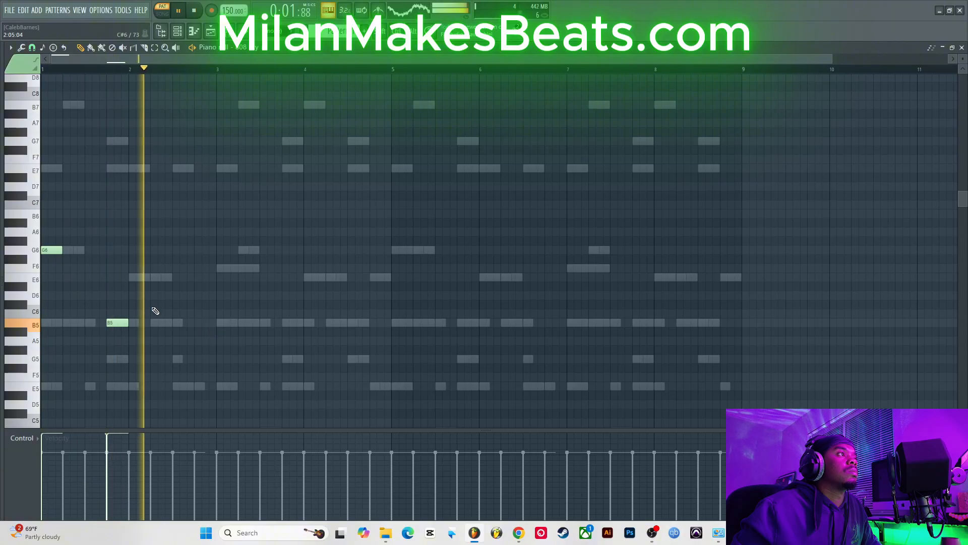
left_click(218, 277)
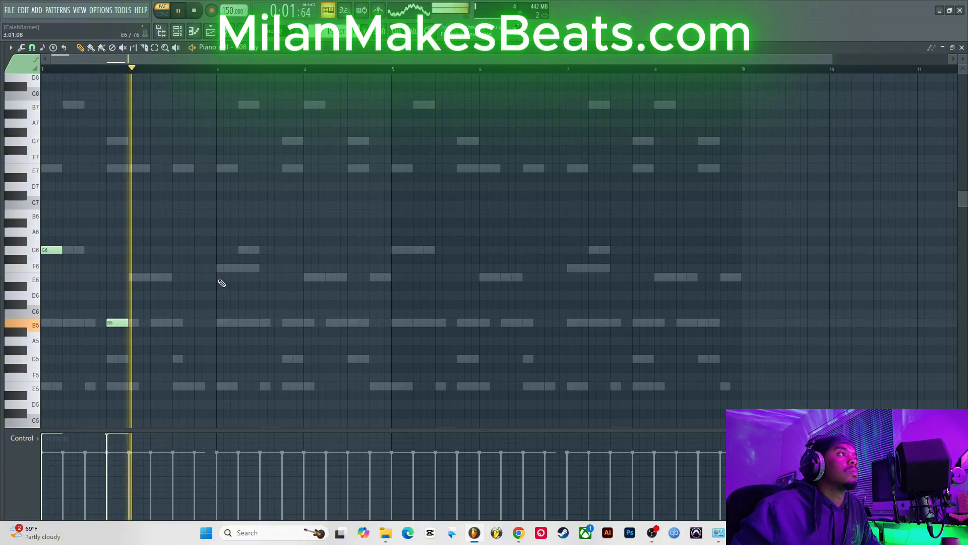
left_click(309, 278)
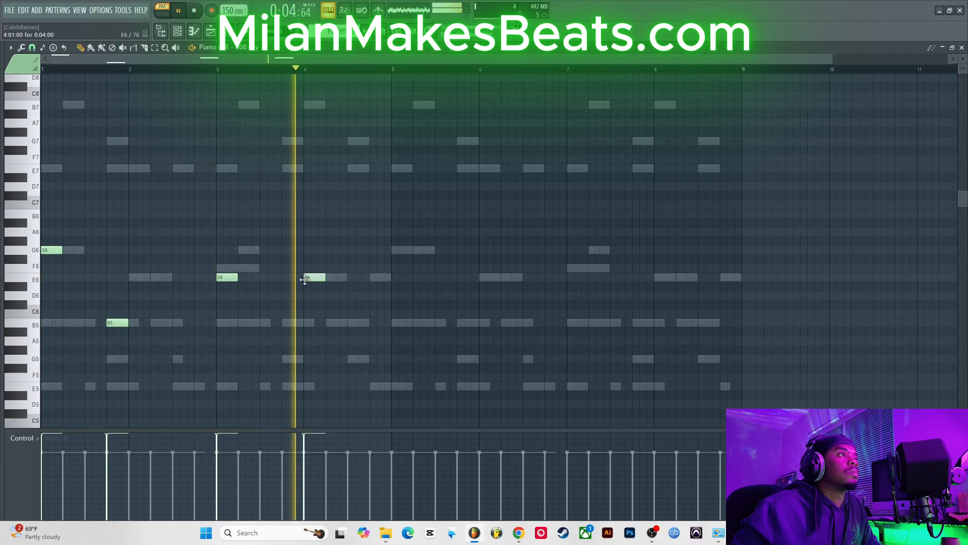
left_click_drag(309, 277, 285, 278)
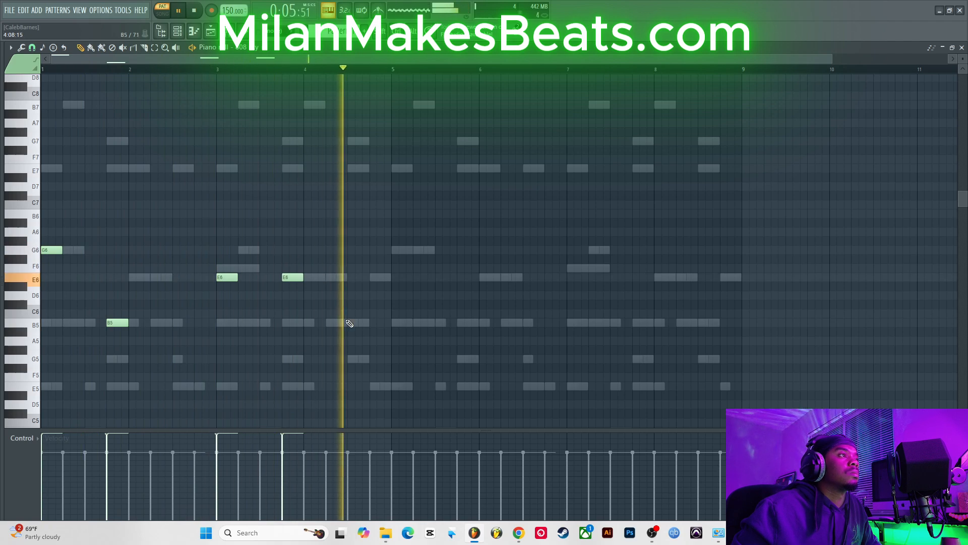
left_click(351, 323)
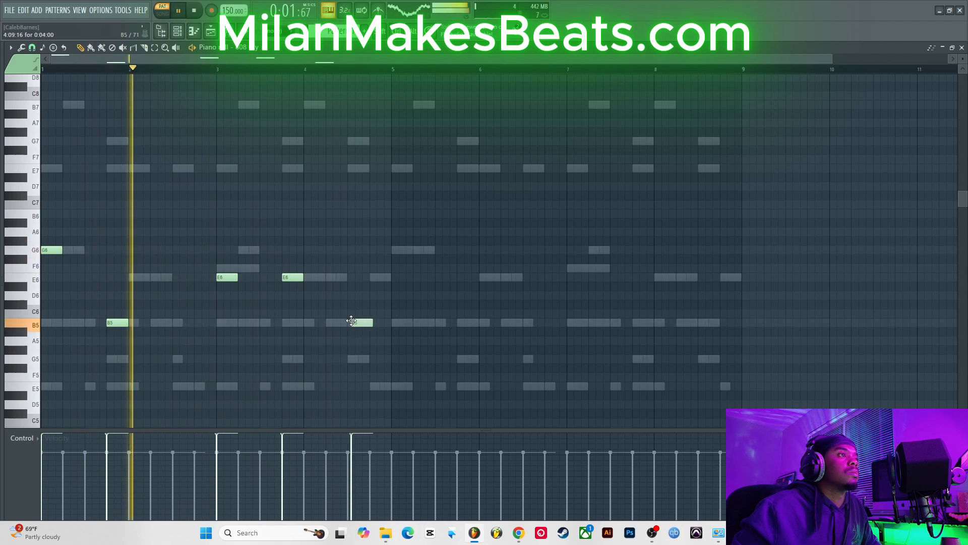
left_click_drag(351, 318, 347, 319)
Step: Select the 808 notes and transpose them down one octave
left_click_drag(22, 214, 51, 352)
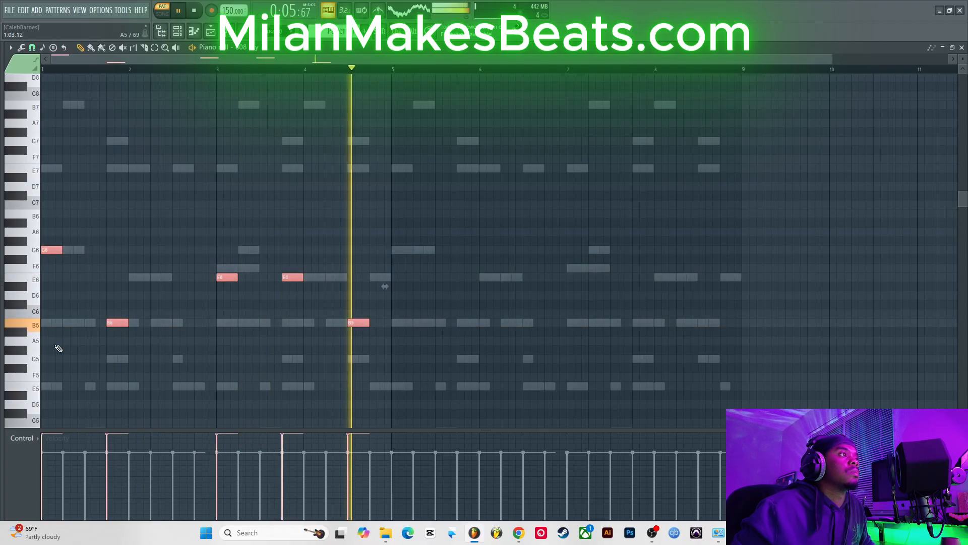
key("ctrl+Down")
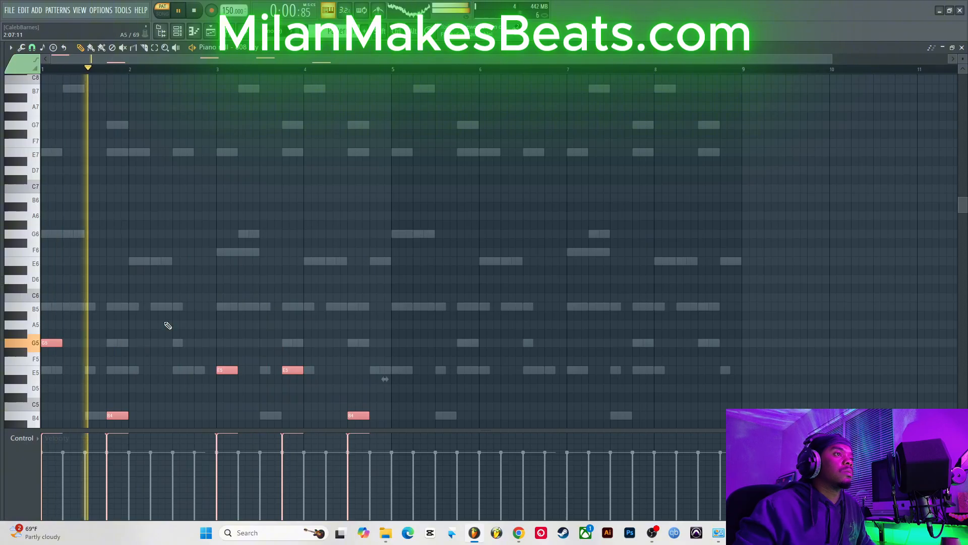
scroll(172, 253, "down", 3)
scroll(172, 254, "up", 3)
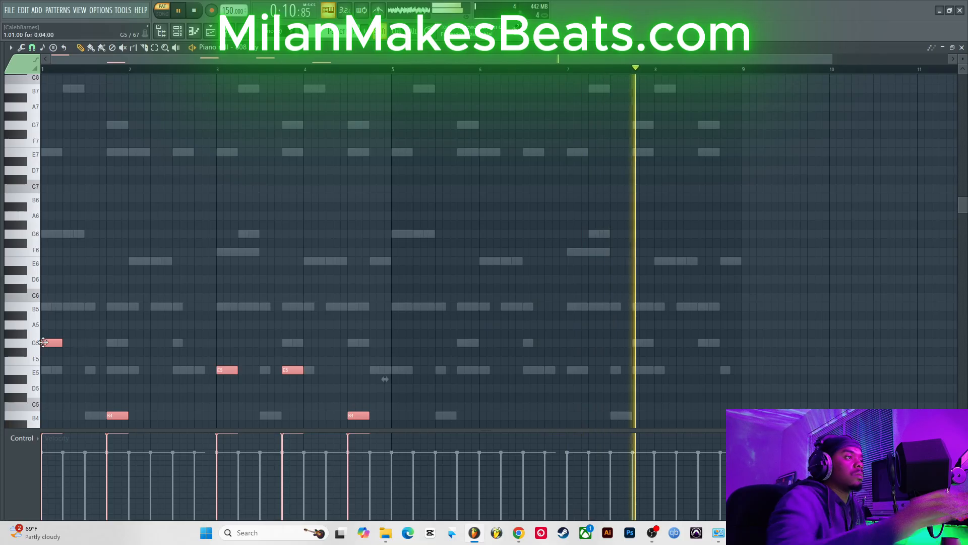
Step: Duplicate the bars 1–4 808 notes into bars 5–8 and close the piano roll
left_click_drag(59, 345, 415, 350)
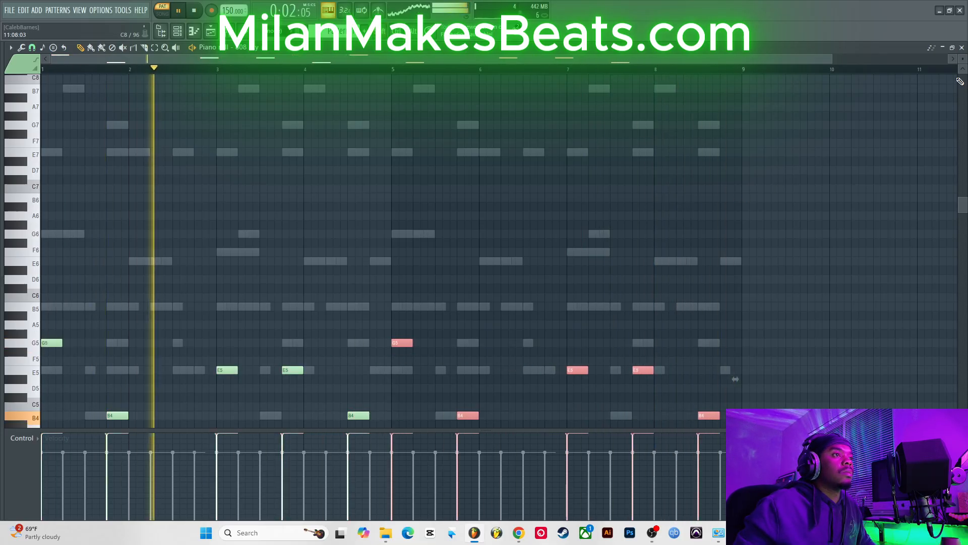
key("F7")
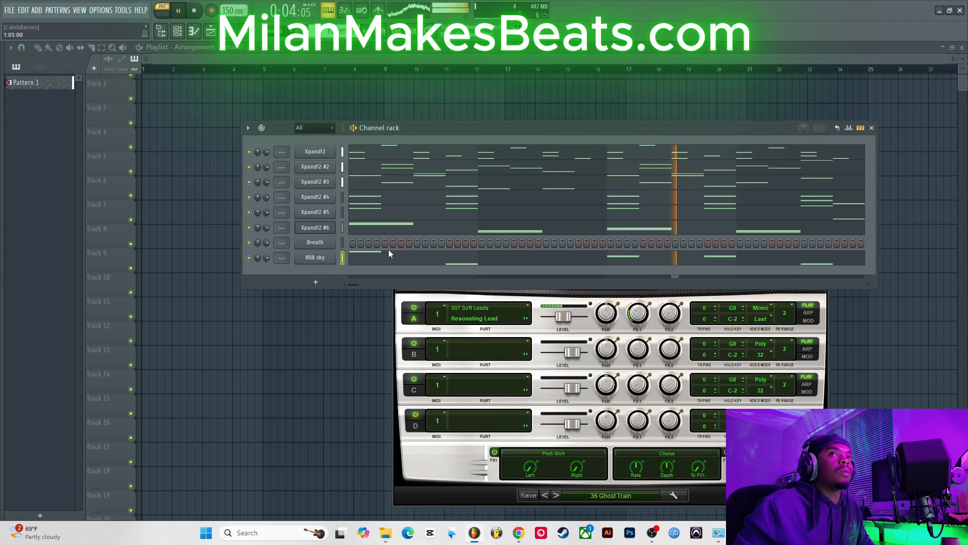
Step: Add the Cap$ule Hat (1) sample from the Hat$ folder to the channel rack and fill its step pattern
key("alt+F8")
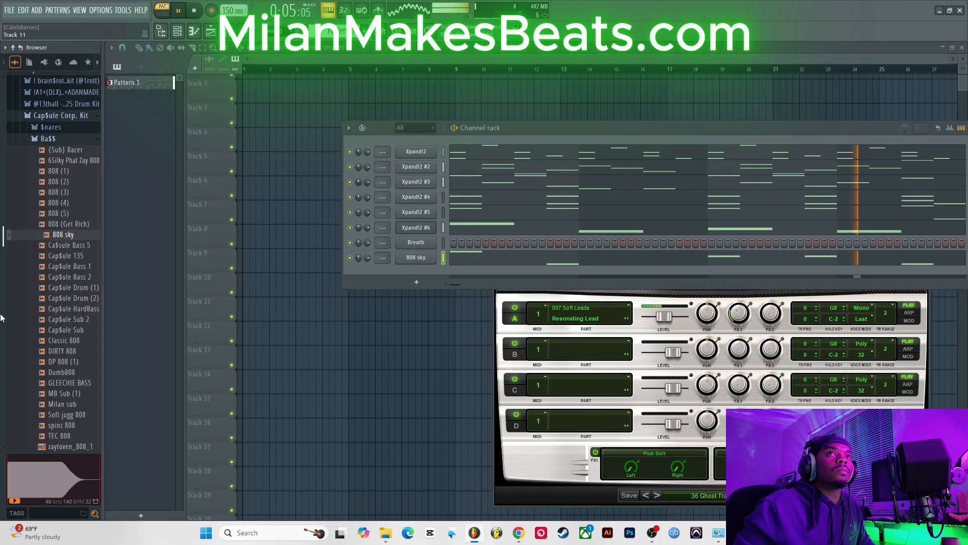
left_click(61, 140)
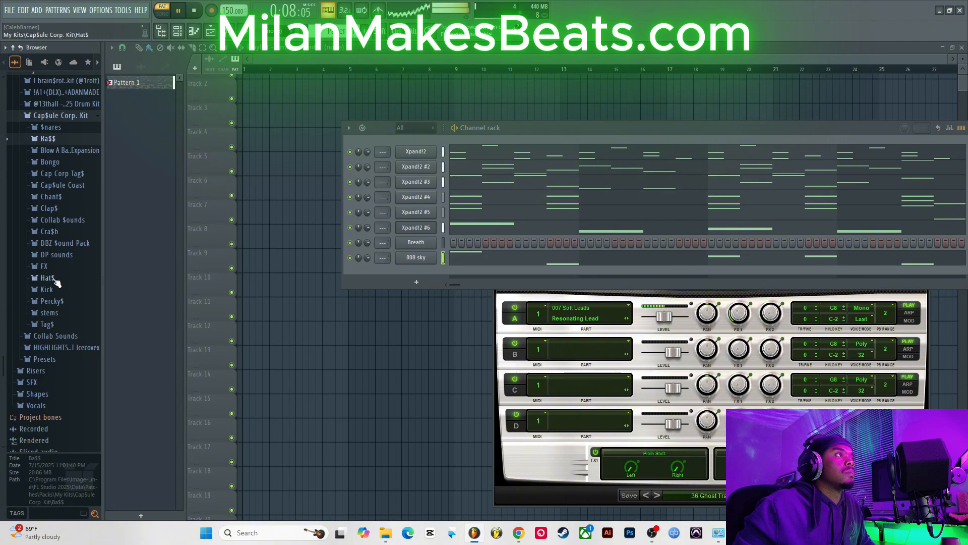
left_click(48, 278)
left_click_drag(116, 295, 323, 240)
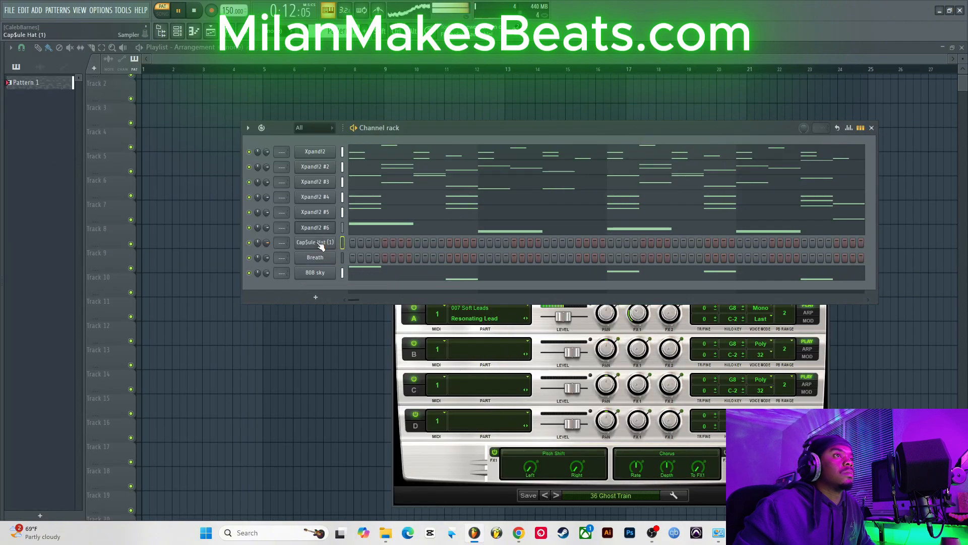
right_click(314, 242)
left_click(466, 277)
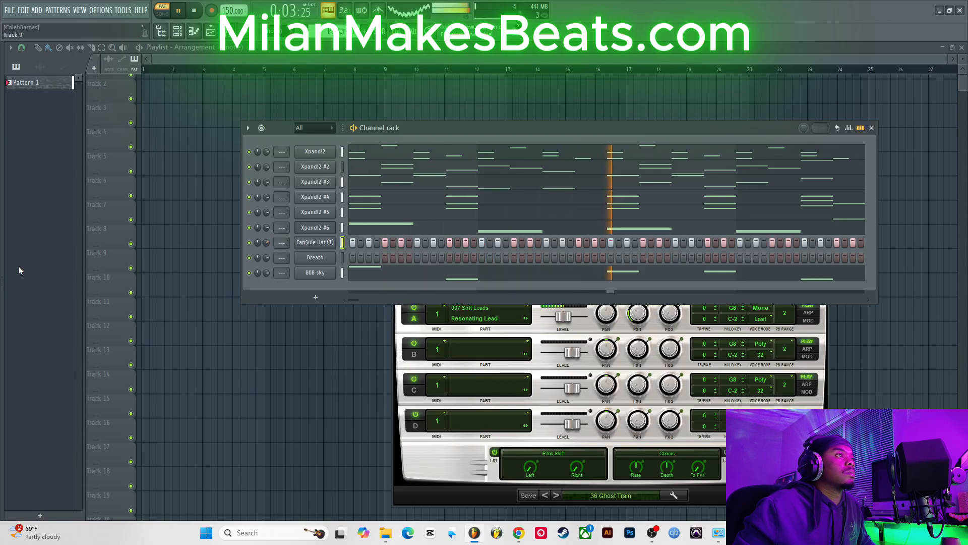
Step: Add the jugg Snare sample from the $nares folder to the channel rack
mouse_move(1, 275)
left_click(47, 278)
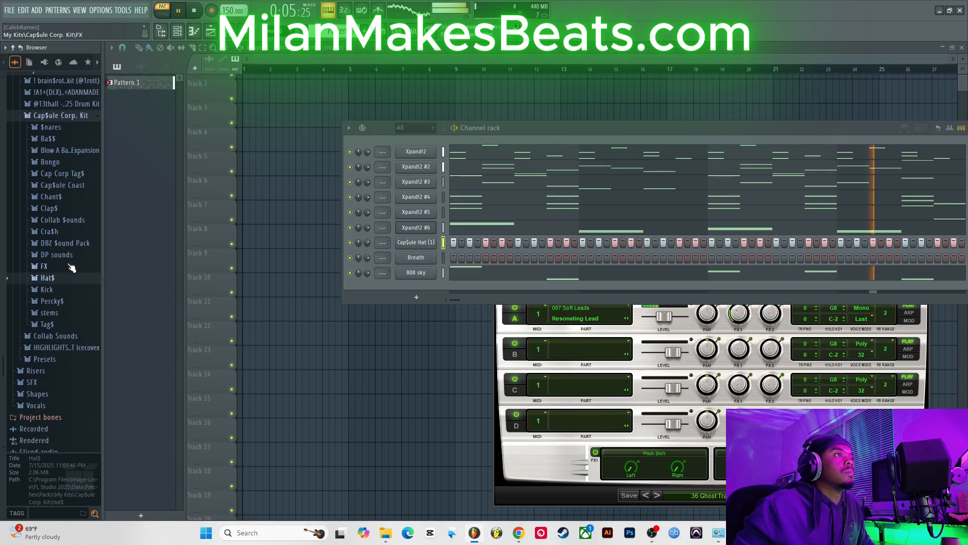
left_click(69, 127)
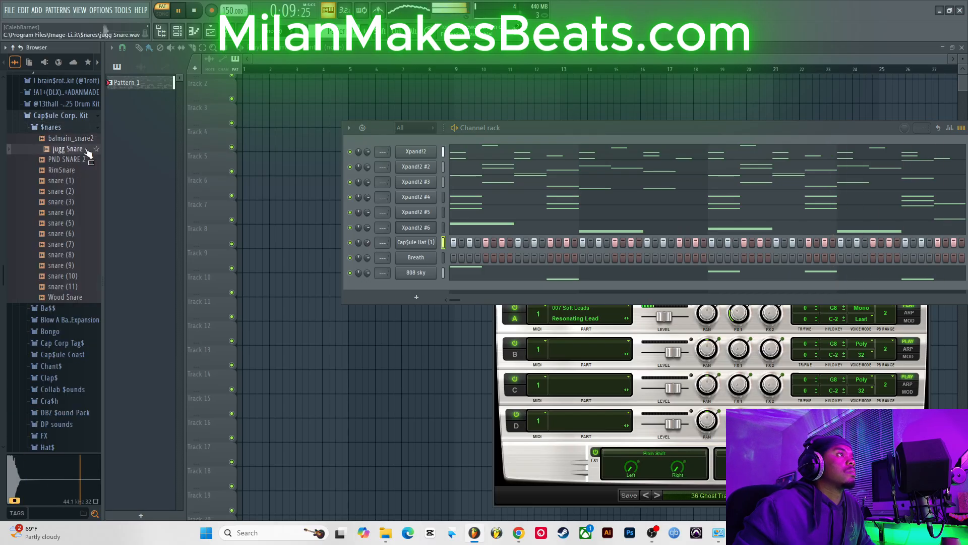
left_click_drag(87, 152, 379, 222)
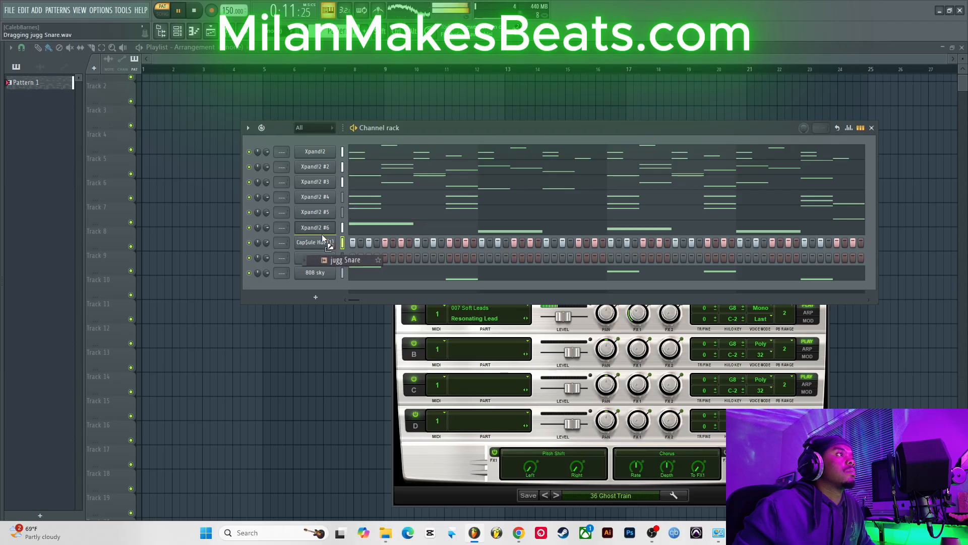
Step: Open the jugg Snare in the piano roll and place a snare note on the third beat of bars 1 through 4
left_click_drag(321, 252, 318, 255)
right_click(319, 254)
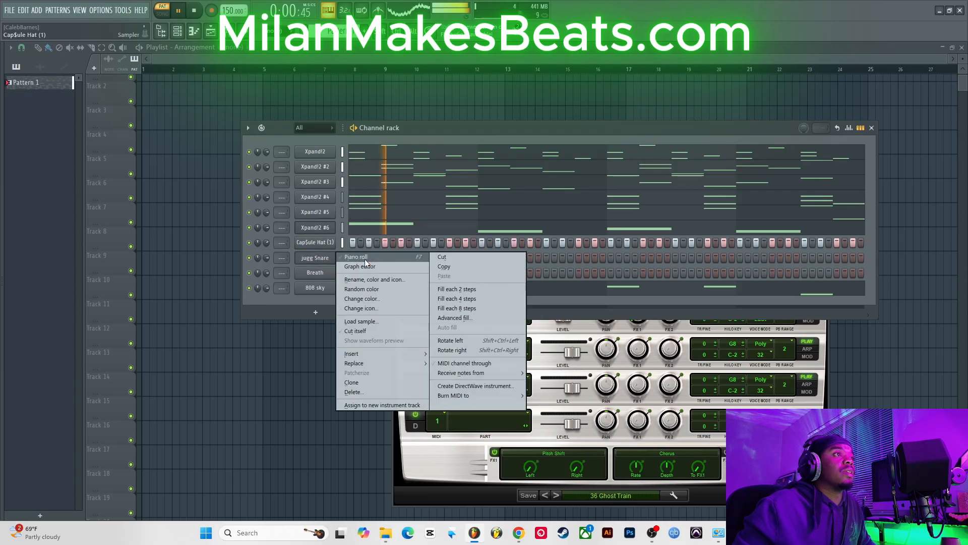
left_click(359, 258)
left_click(84, 306)
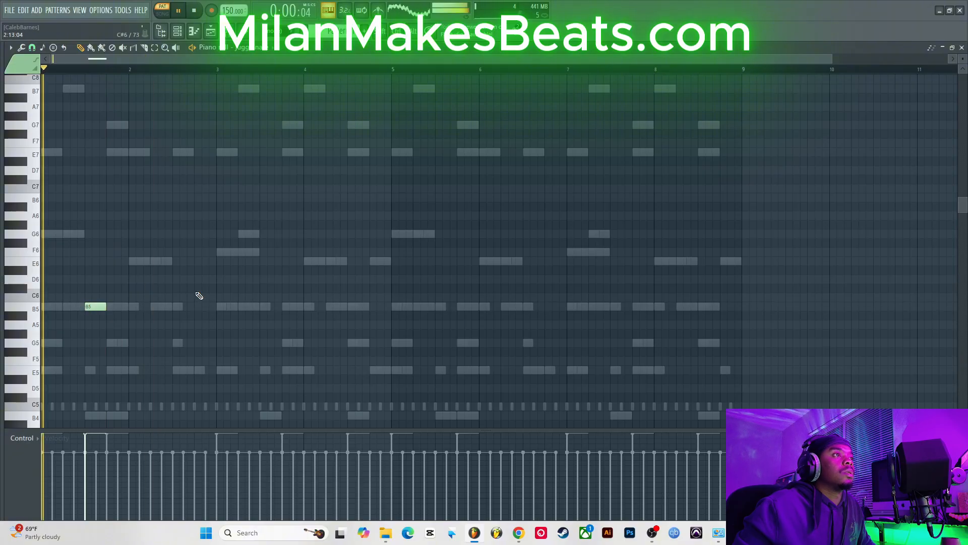
left_click(177, 307)
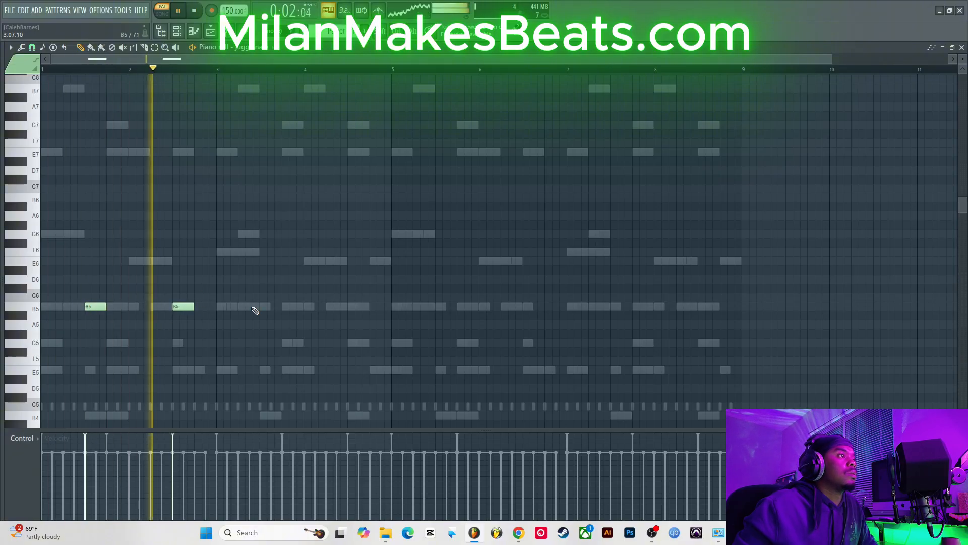
left_click(263, 307)
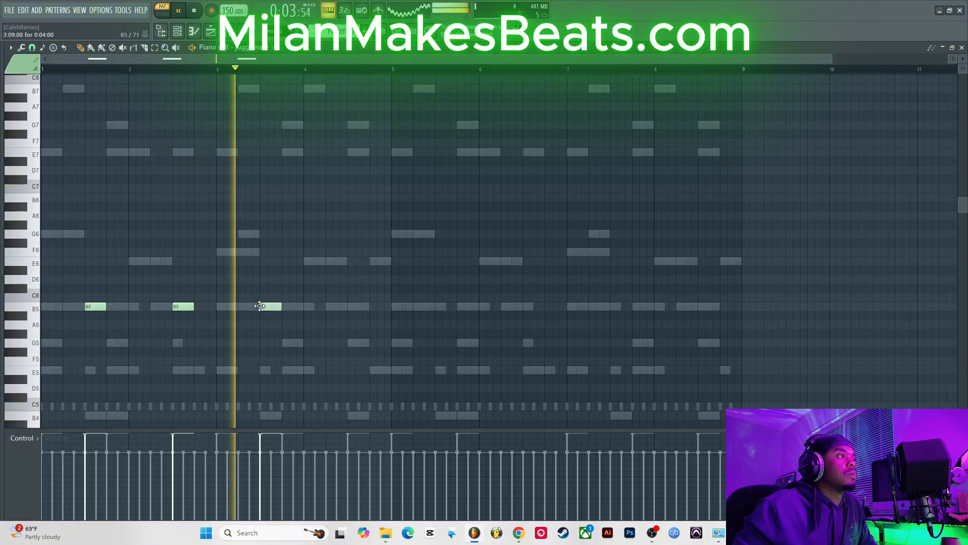
left_click(354, 307)
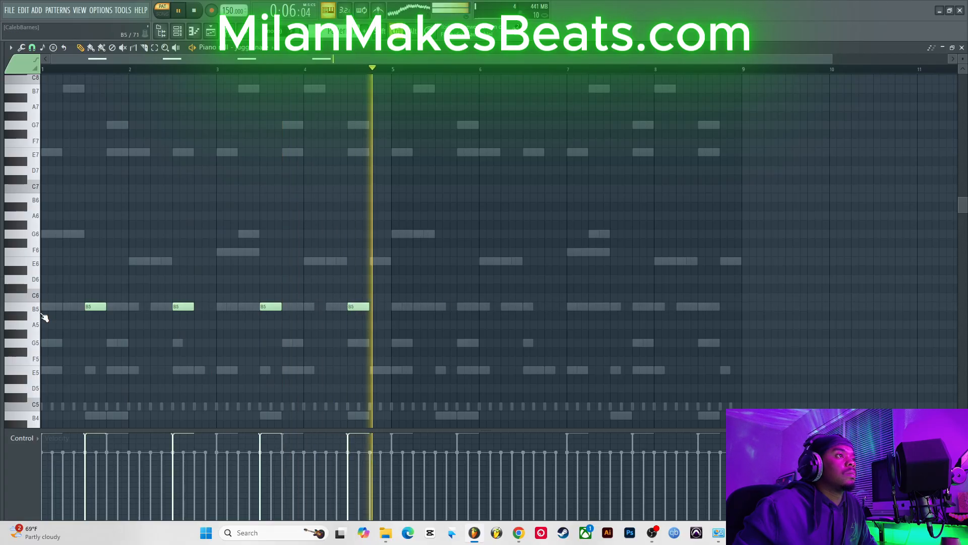
Step: Copy the snare notes into bars 5–8 and transpose all snare notes down one octave
key("ctrl+a")
left_click_drag(99, 306, 451, 331)
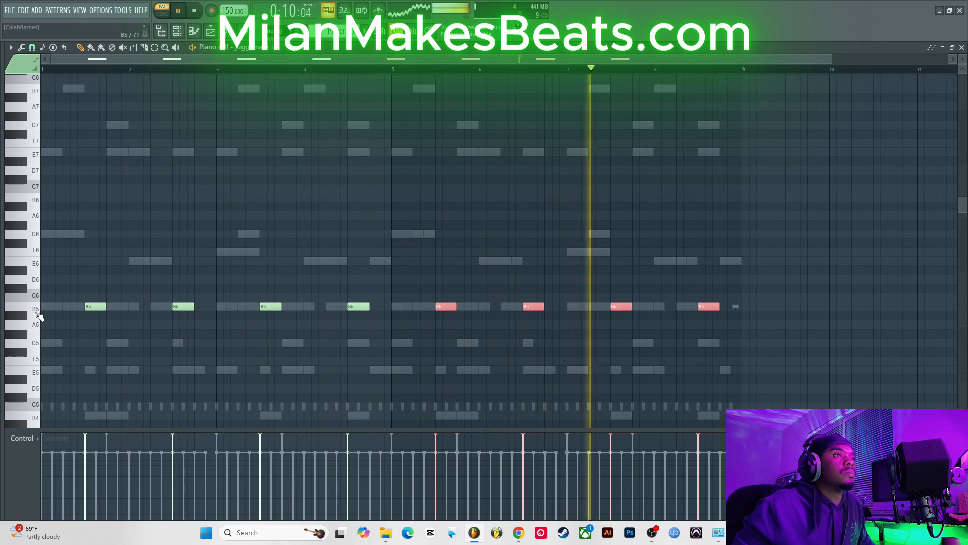
key("ctrl+a")
key("ctrl+Down")
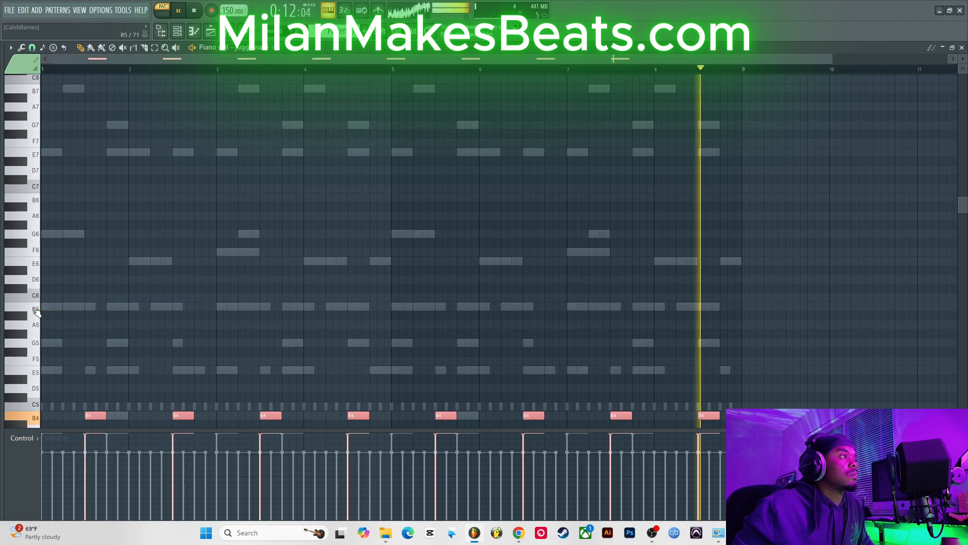
scroll(37, 312, "down", 1)
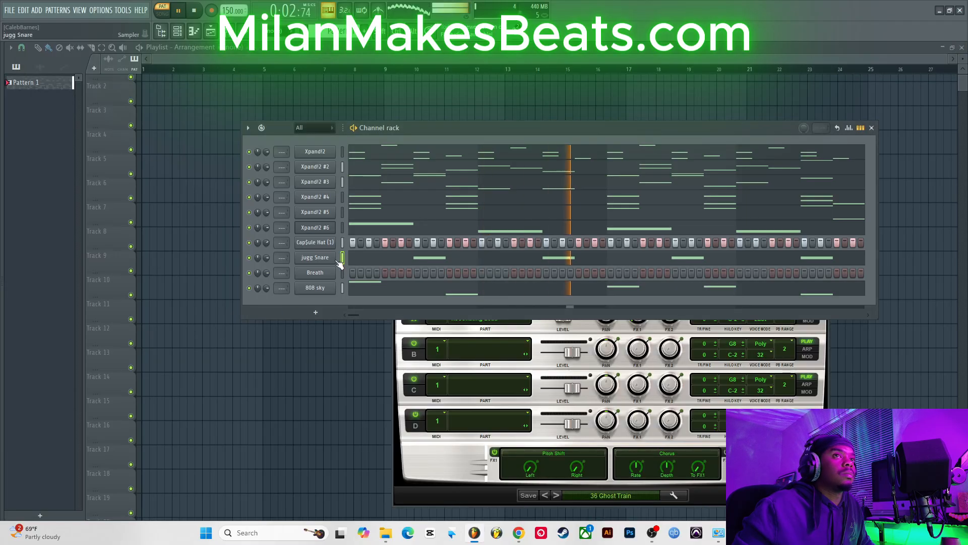
Step: Open the CapSule Hat (1) piano roll, move its hat notes down a semitone to B4, and close it
right_click(326, 243)
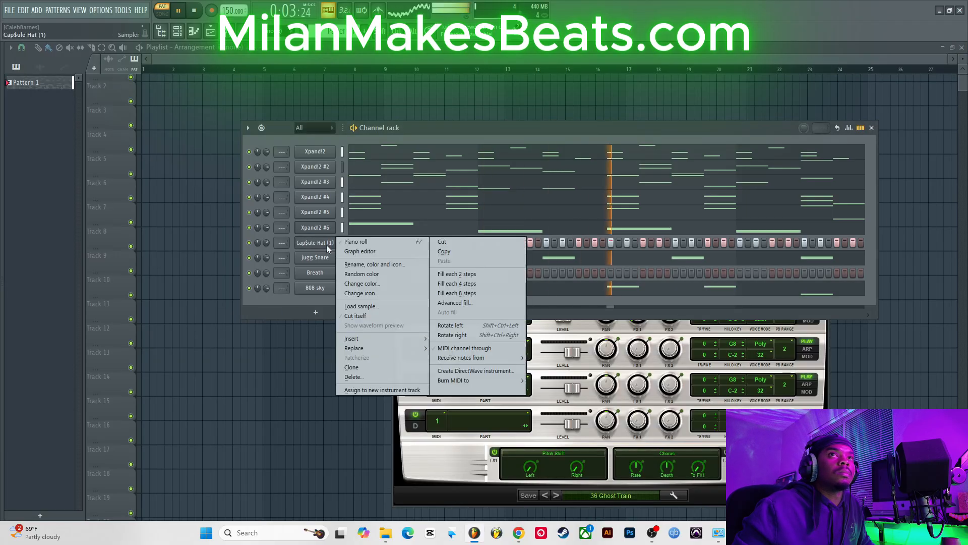
left_click(356, 241)
left_click(36, 378)
key("Down")
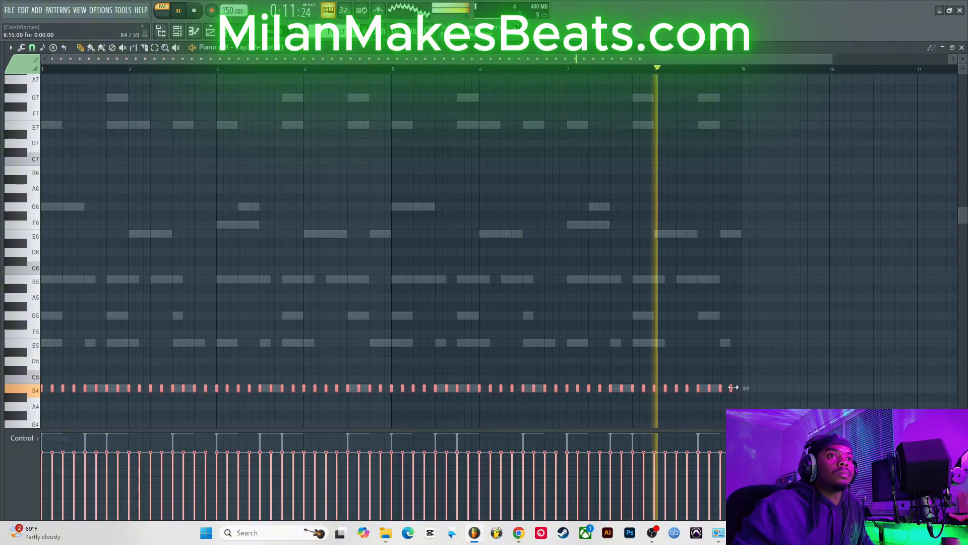
left_click_drag(732, 387, 742, 389)
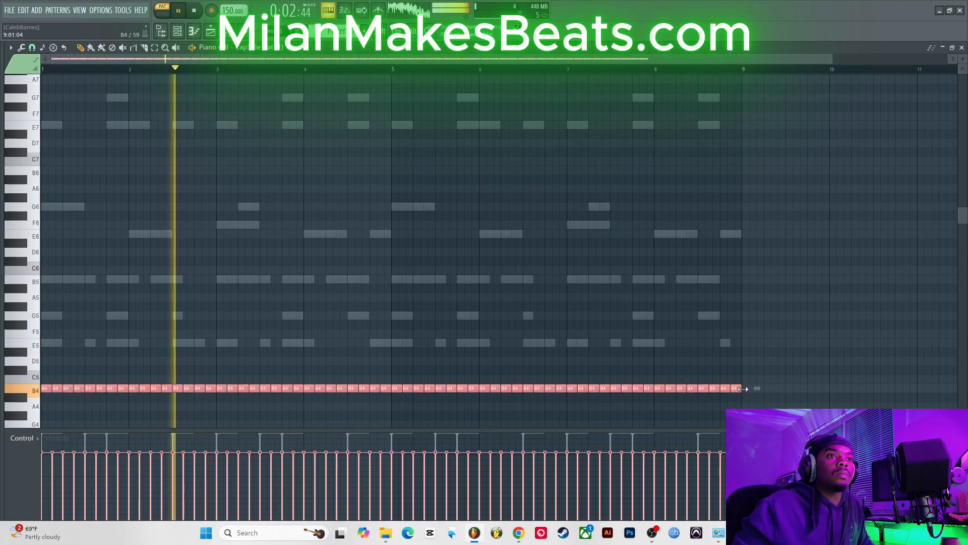
left_click(961, 48)
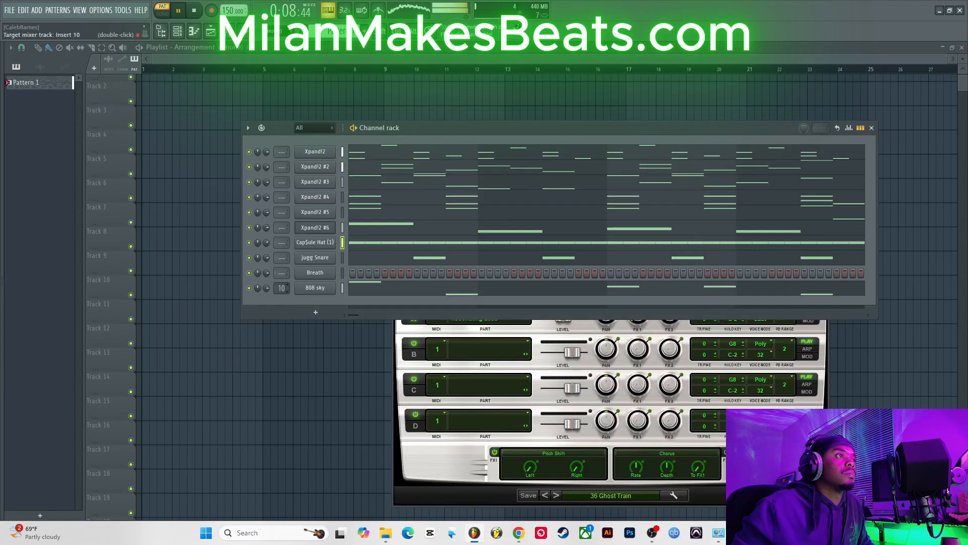
Step: Open the Breath piano roll, place B4 notes on the fourth beat of bars 1 and 5, and close it
right_click(313, 275)
left_click(371, 274)
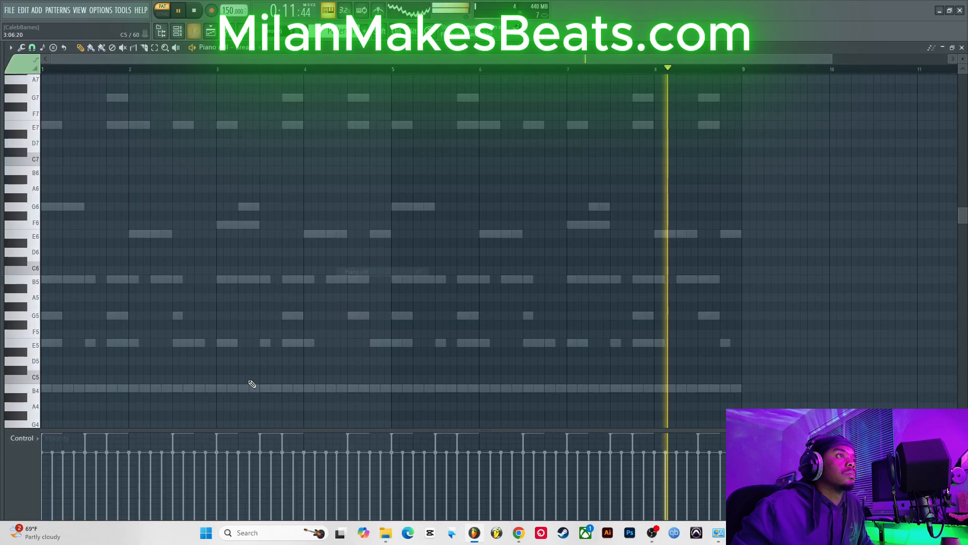
left_click(112, 343)
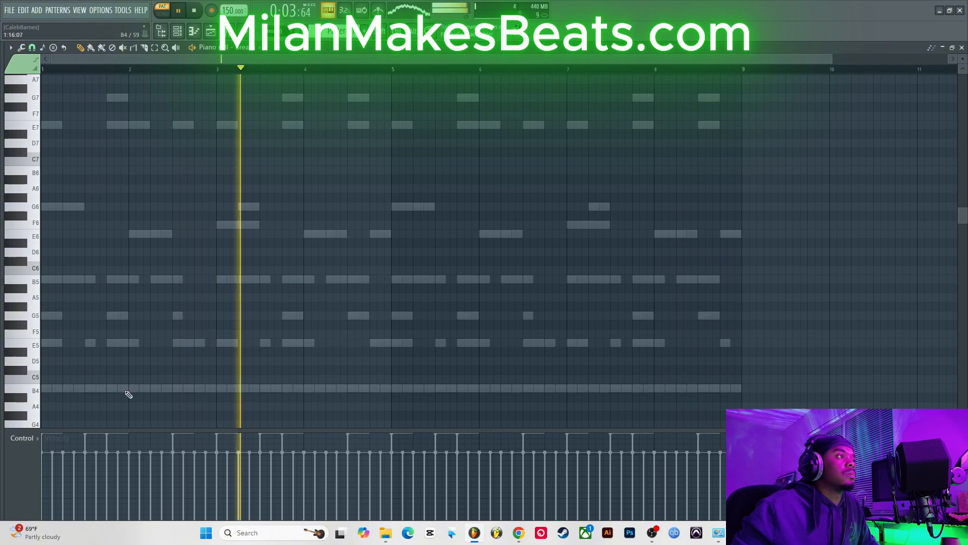
left_click(115, 388)
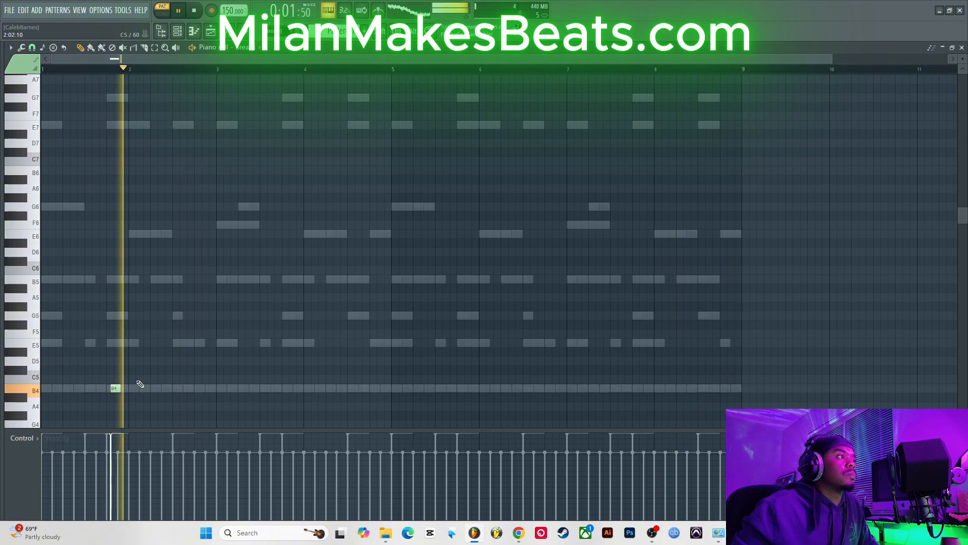
left_click_drag(114, 388, 110, 389)
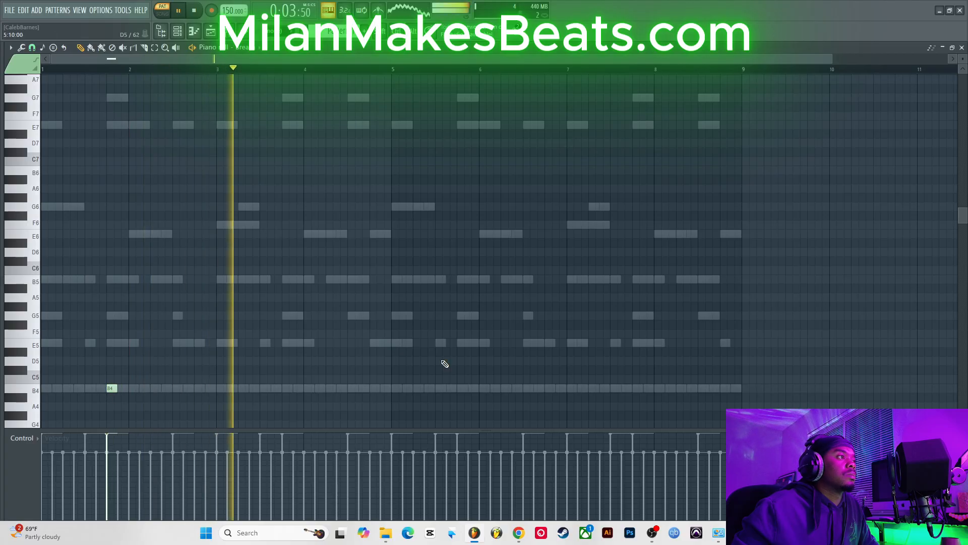
left_click(459, 388)
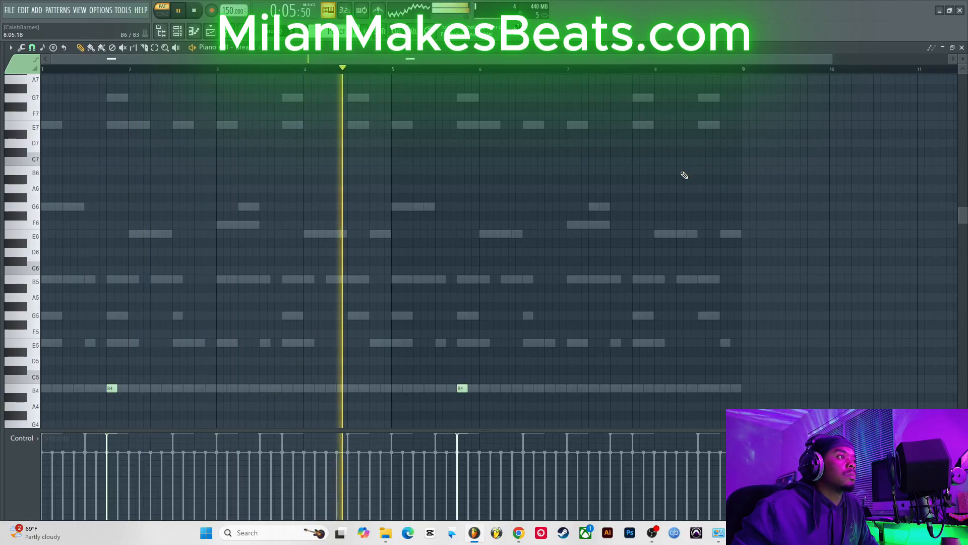
left_click(962, 48)
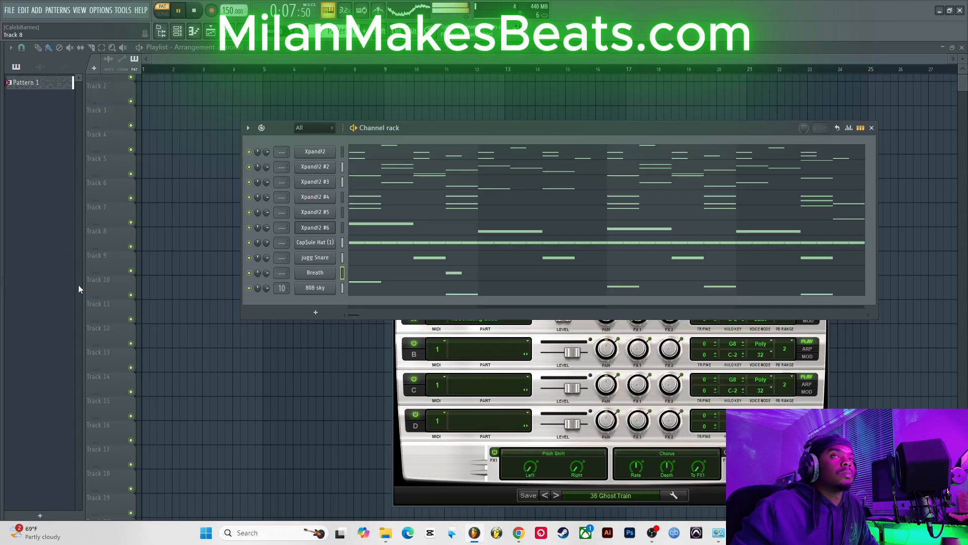
Step: Replace the jugg Snare channel with the CapSule Clap (3) sample from the Clap$ folder
mouse_move(1, 289)
scroll(62, 218, "up", 2)
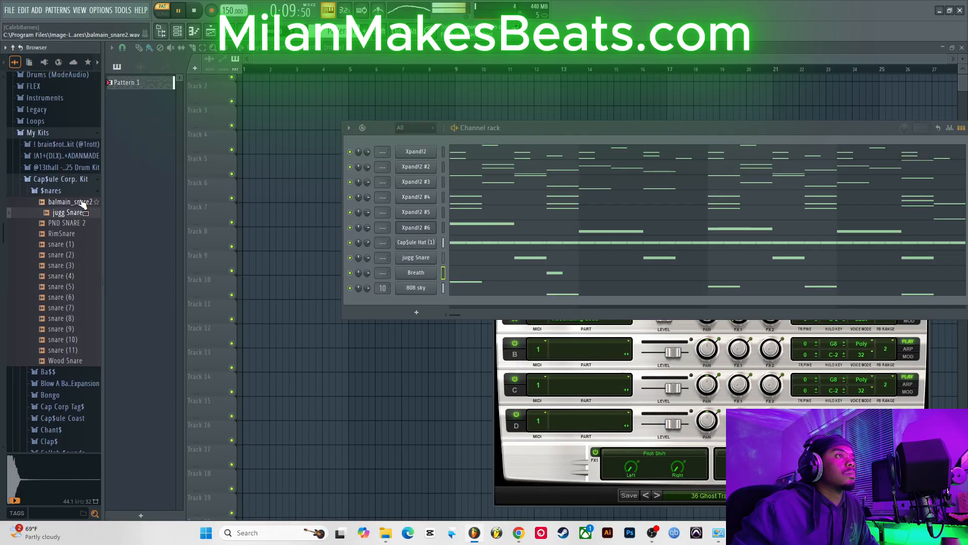
left_click(51, 190)
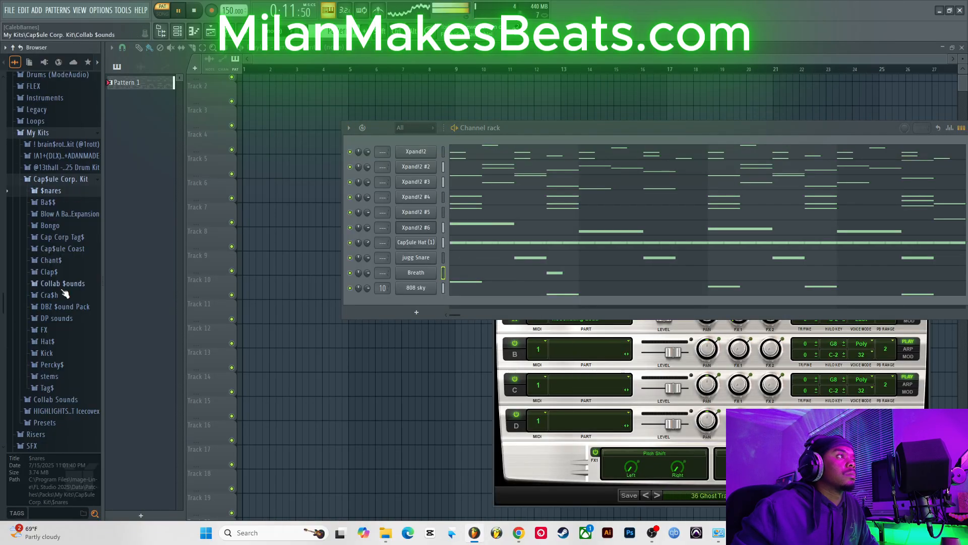
left_click(49, 272)
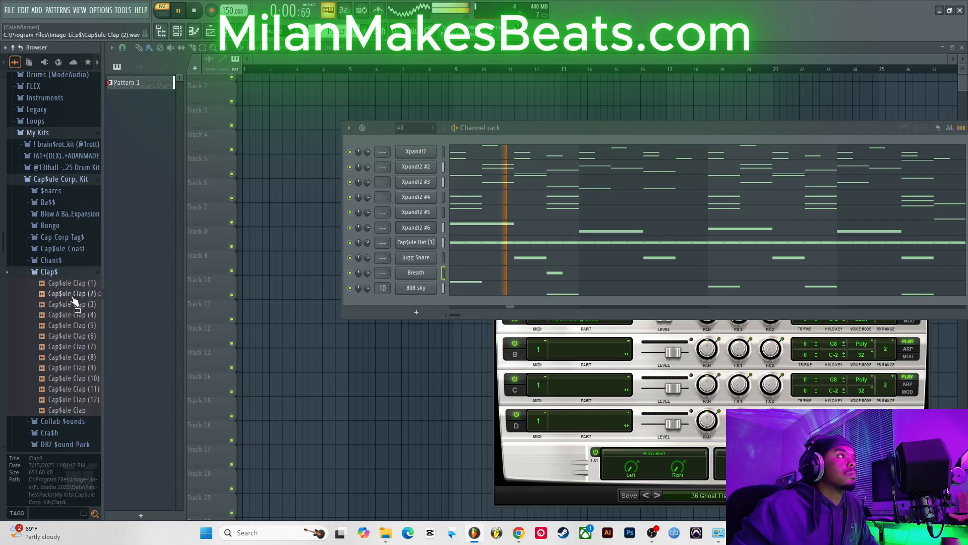
left_click(74, 297)
left_click(78, 304)
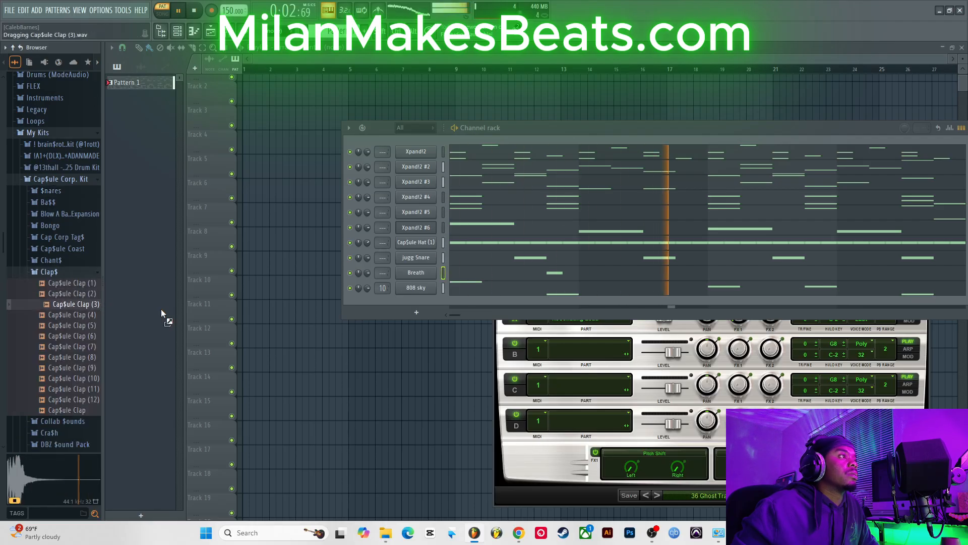
left_click_drag(161, 309, 421, 286)
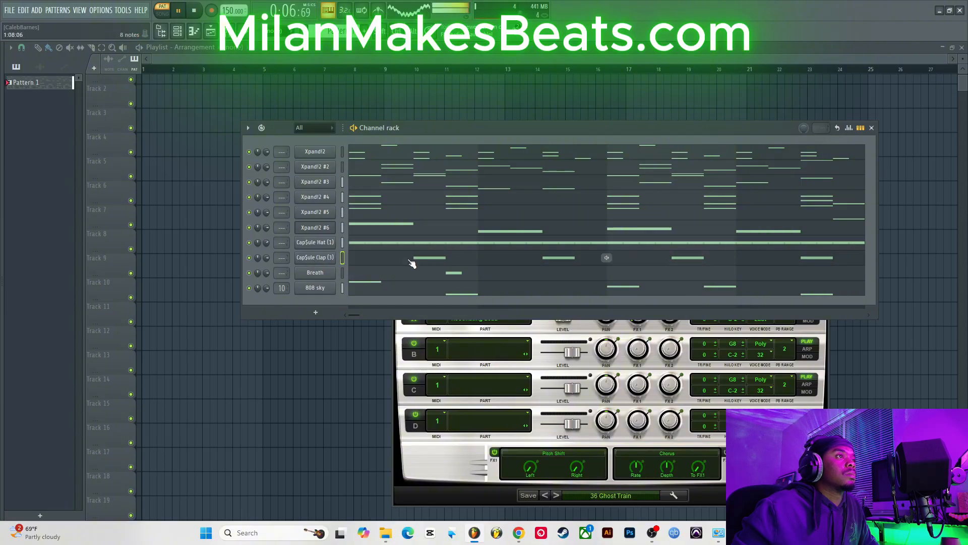
Step: Add the Crash 1 sample from the Cra$h folder to the channel rack
mouse_move(0, 321)
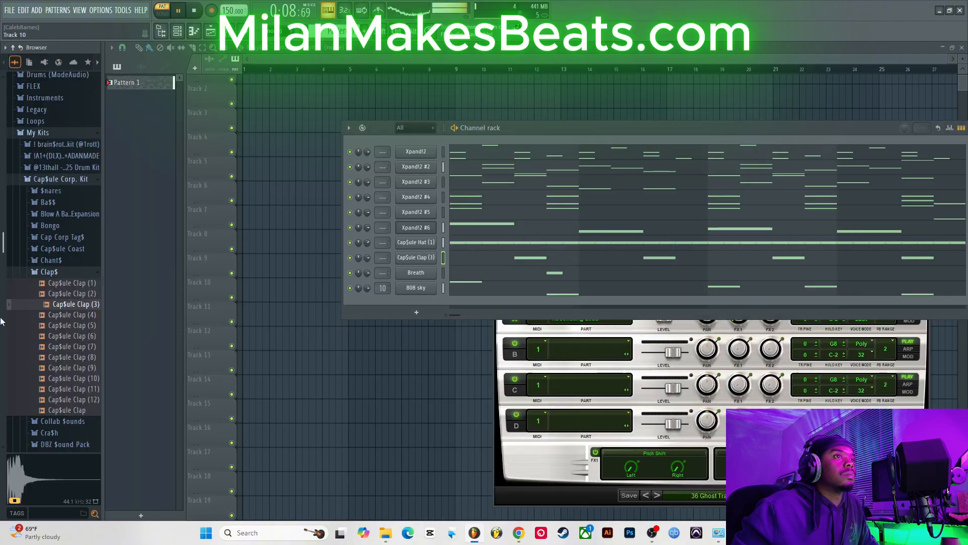
left_click(71, 272)
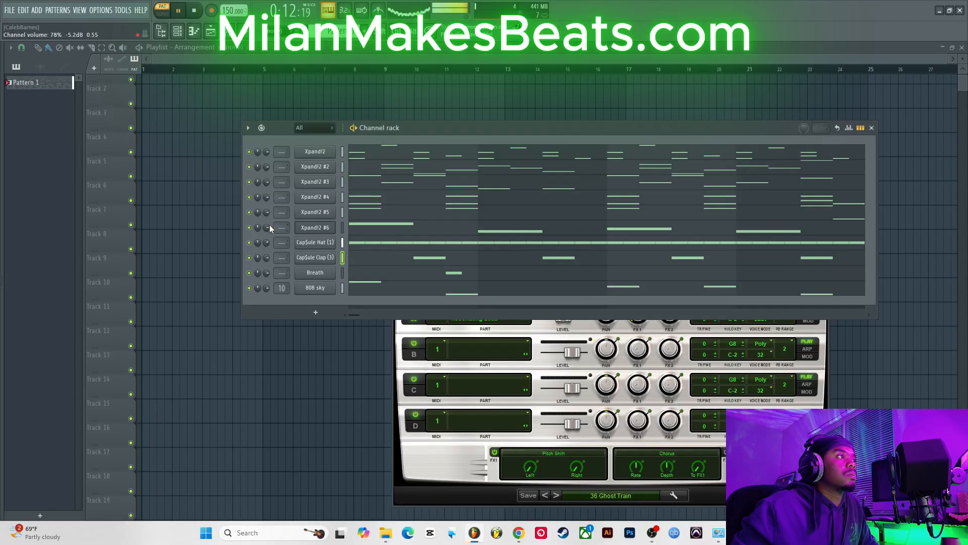
left_click_drag(270, 225, 269, 238)
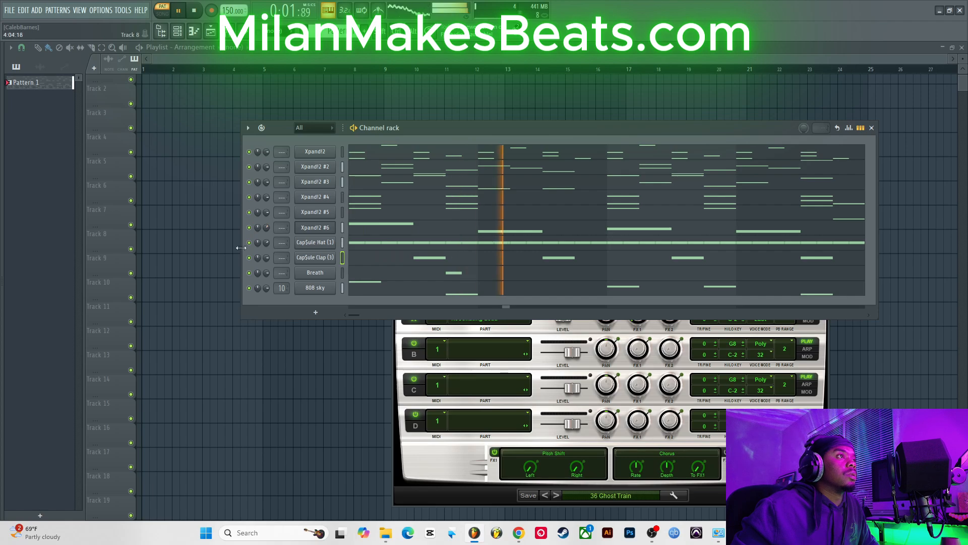
mouse_move(2, 295)
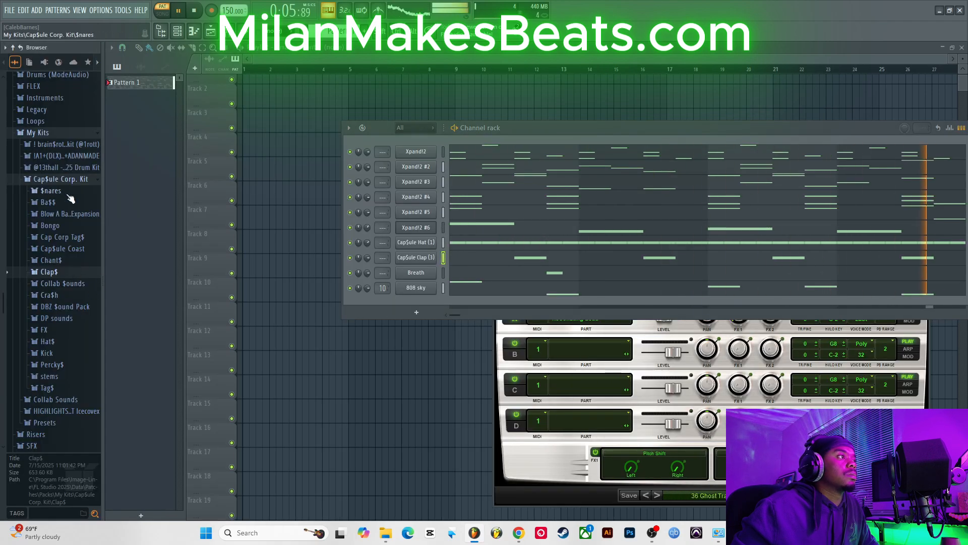
left_click(66, 296)
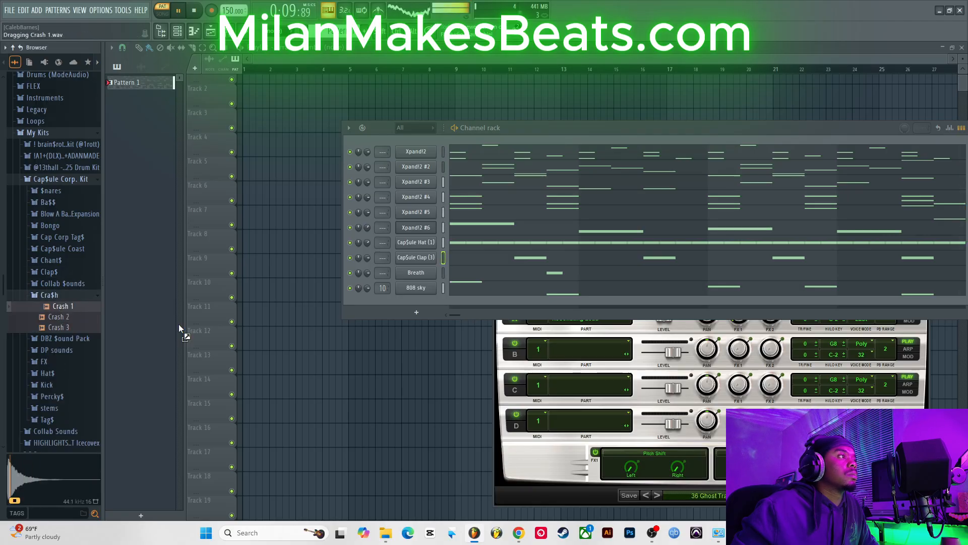
left_click_drag(178, 324, 320, 305)
Step: Open the Crash 1 piano roll, place a B4 note at the start of bar 1, preview it, and close it
right_click(320, 302)
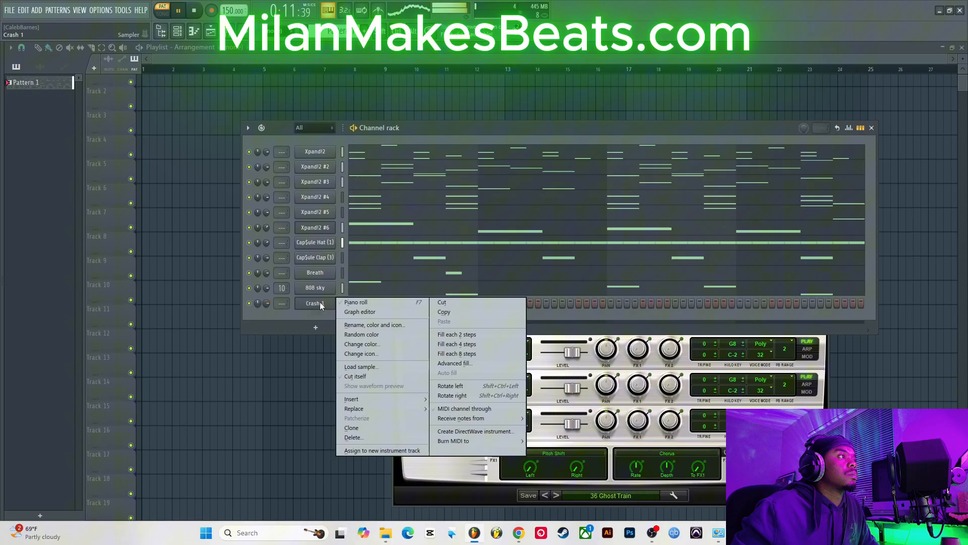
left_click(349, 304)
left_click(46, 297)
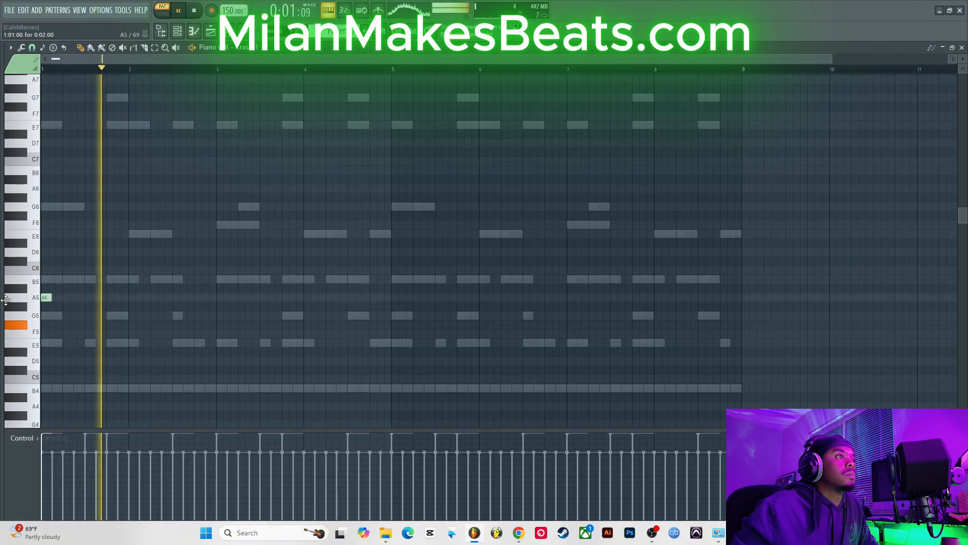
left_click_drag(6, 300, 4, 398)
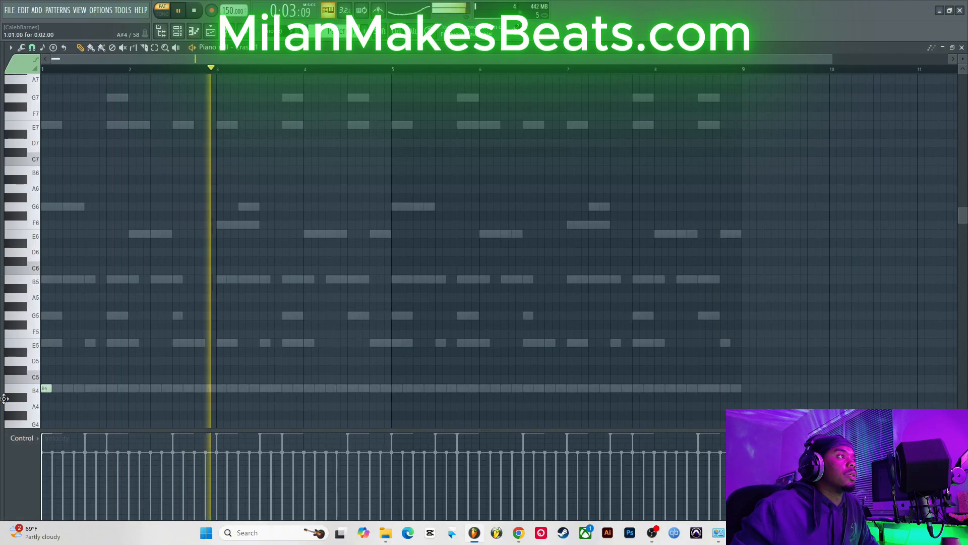
key("space")
key("space")
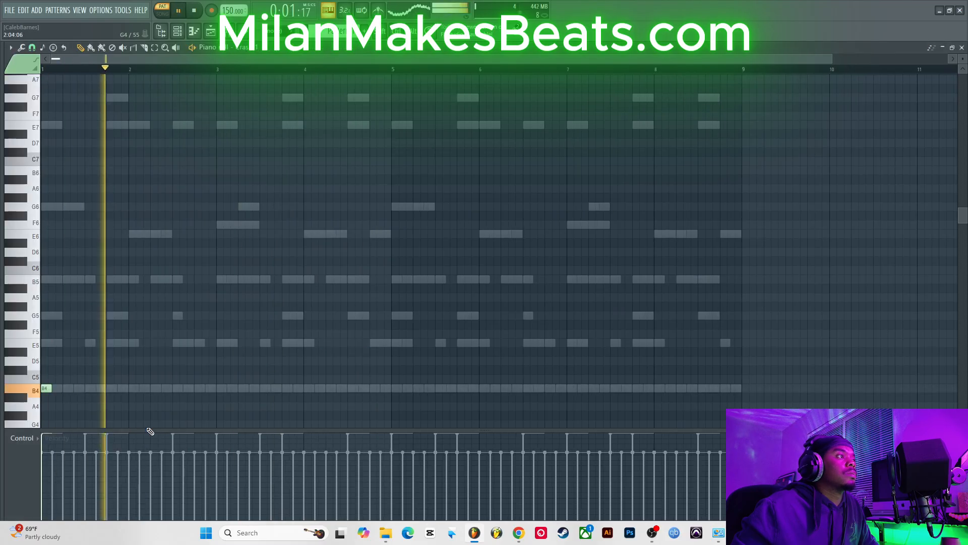
left_click(962, 48)
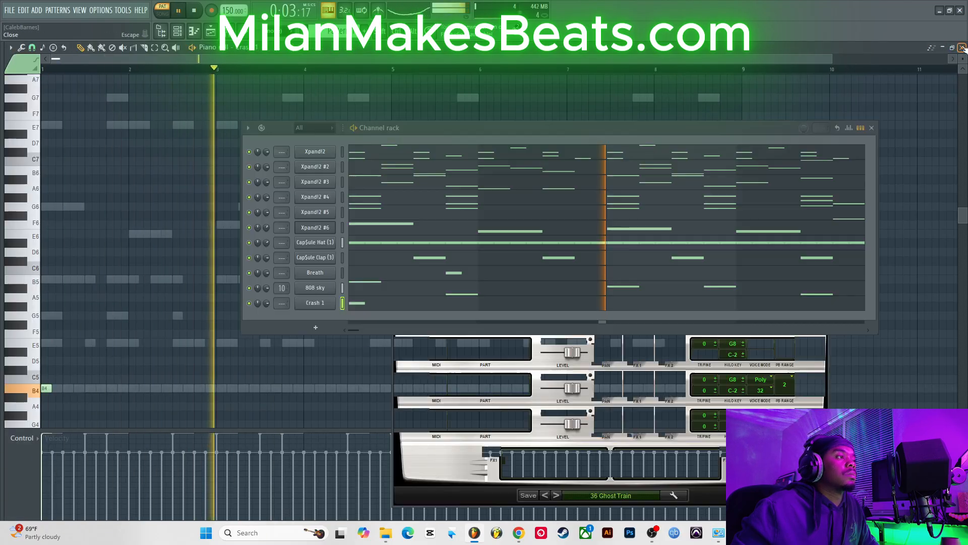
Step: Hide the channel rack
mouse_move(19, 268)
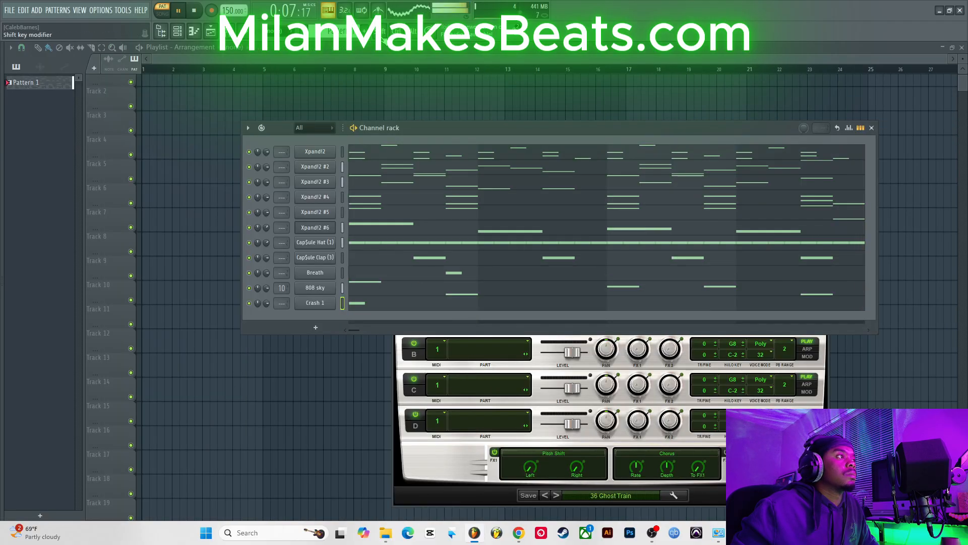
left_click(177, 33)
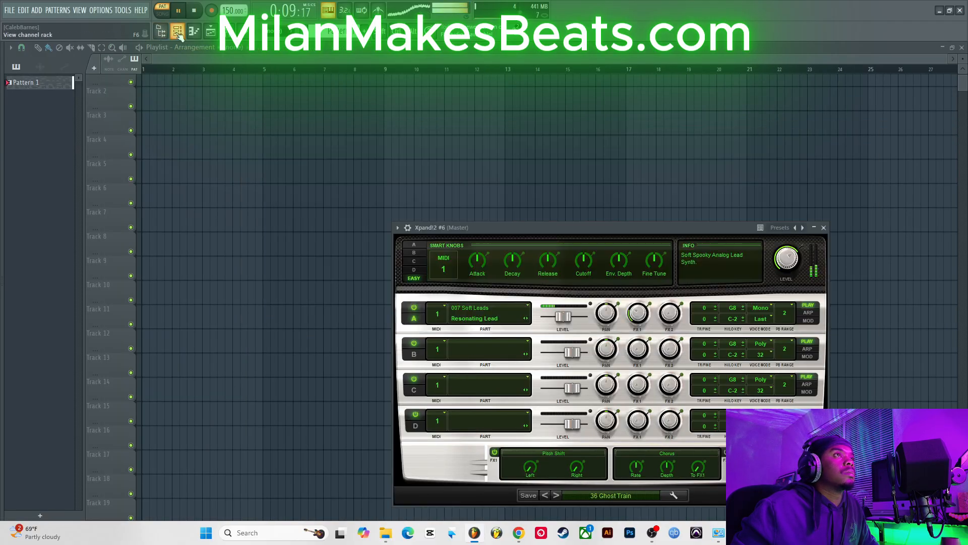
Step: Open the mixer and add Fruity Parametric EQ 2 to Insert 10, pulling its high band into a steep low-pass cut
left_click(177, 32)
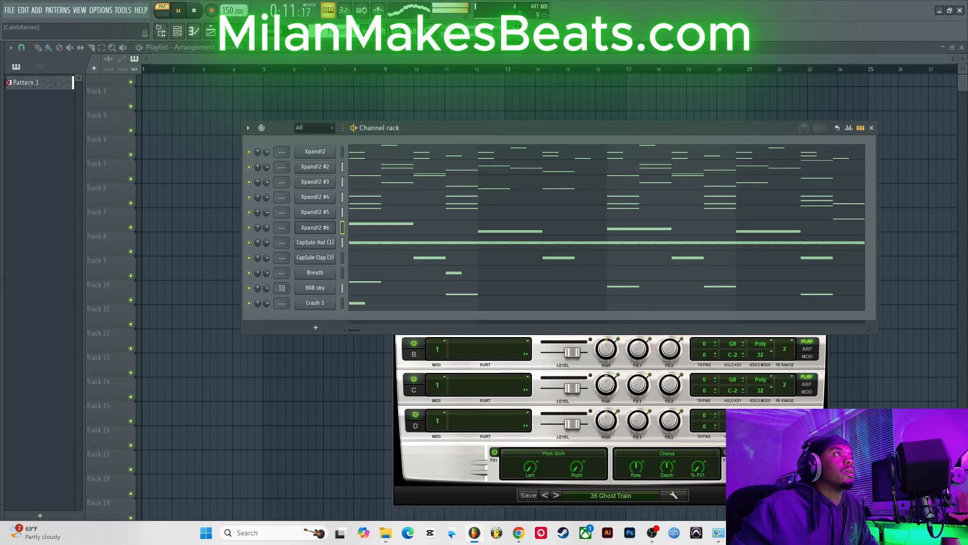
left_click(211, 32)
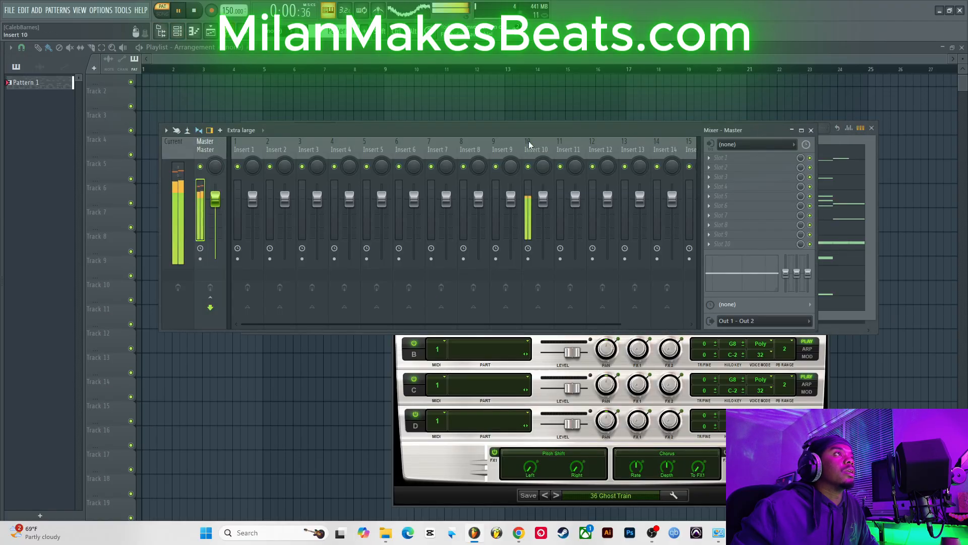
left_click(767, 168)
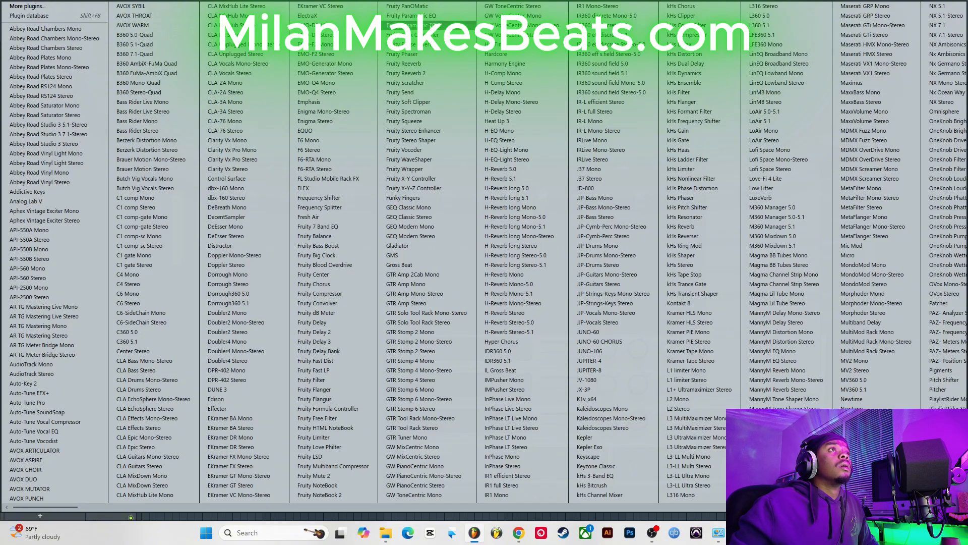
left_click(419, 25)
left_click_drag(312, 260, 222, 318)
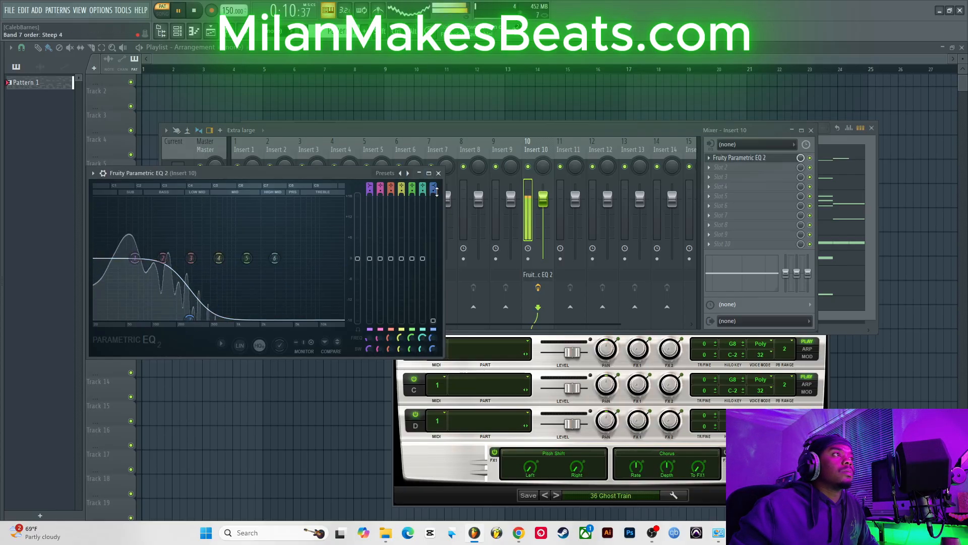
left_click_drag(436, 191, 437, 178)
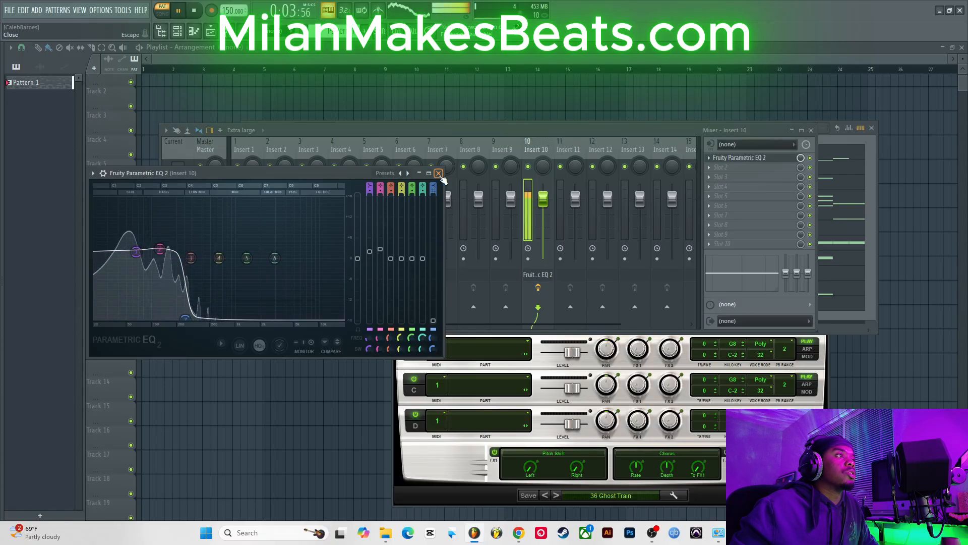
left_click(439, 173)
Step: Add Fruity Parametric EQ to the next Insert 10 slot and load its BassDrum Punch preset
left_click(719, 168)
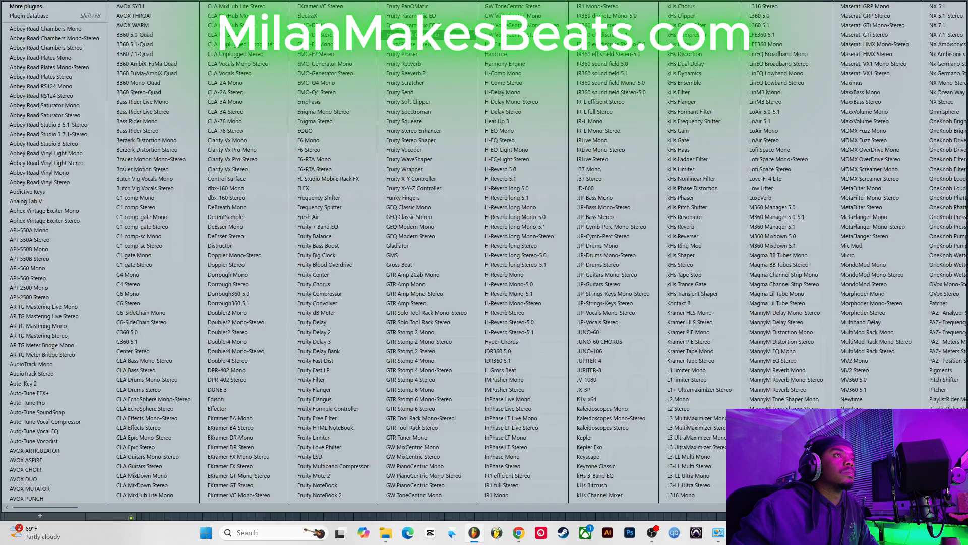
left_click(439, 18)
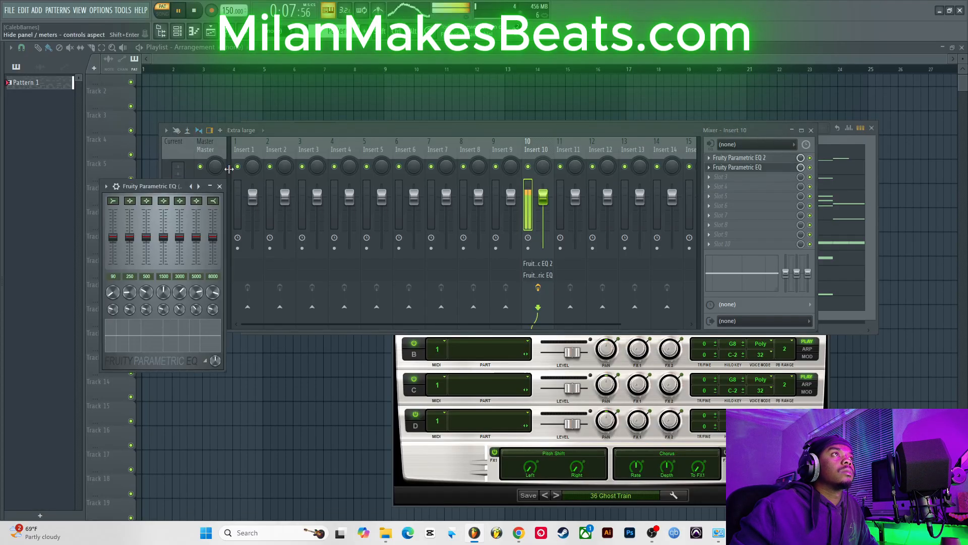
left_click(106, 186)
mouse_move(150, 227)
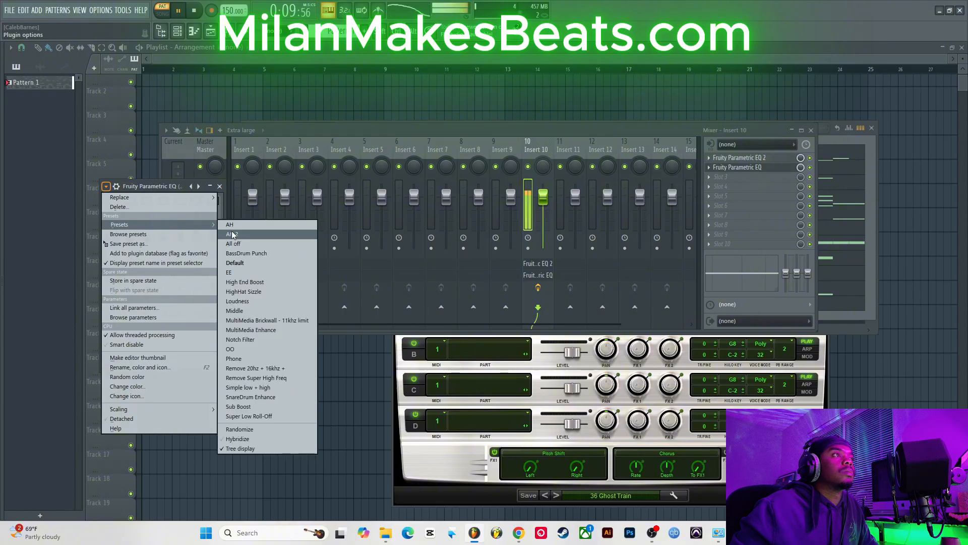
left_click(258, 256)
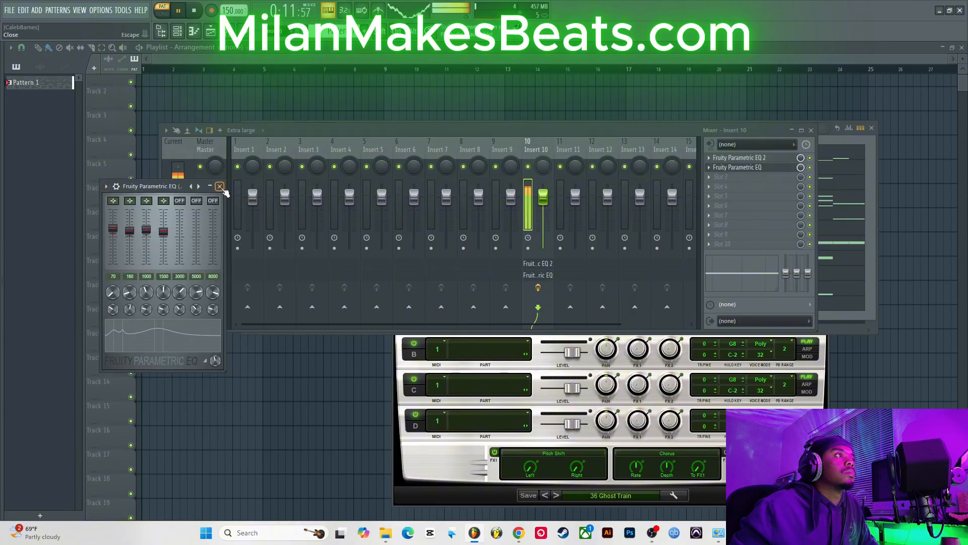
left_click(220, 187)
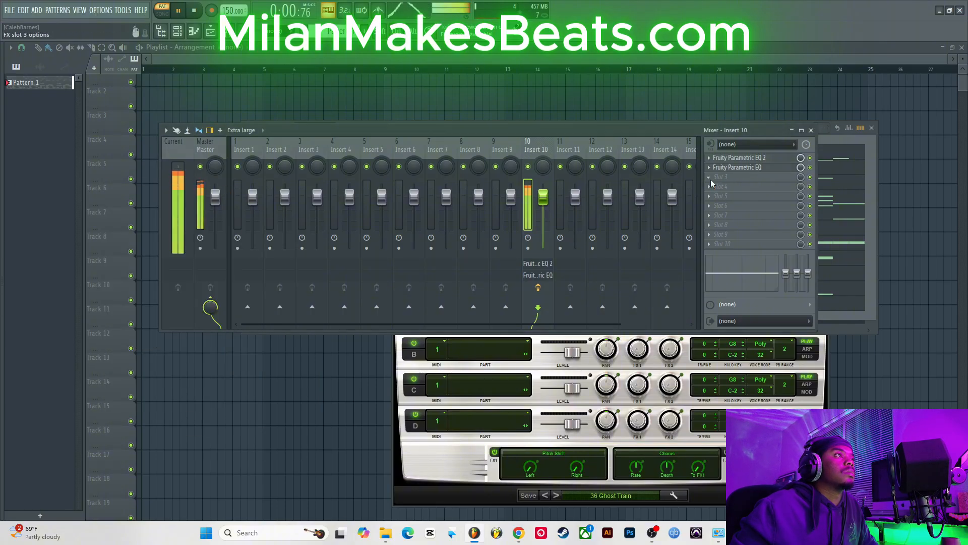
Step: Add a third Fruity Parametric EQ to Insert 10, apply a preset from its options, and close the mixer
left_click(712, 182)
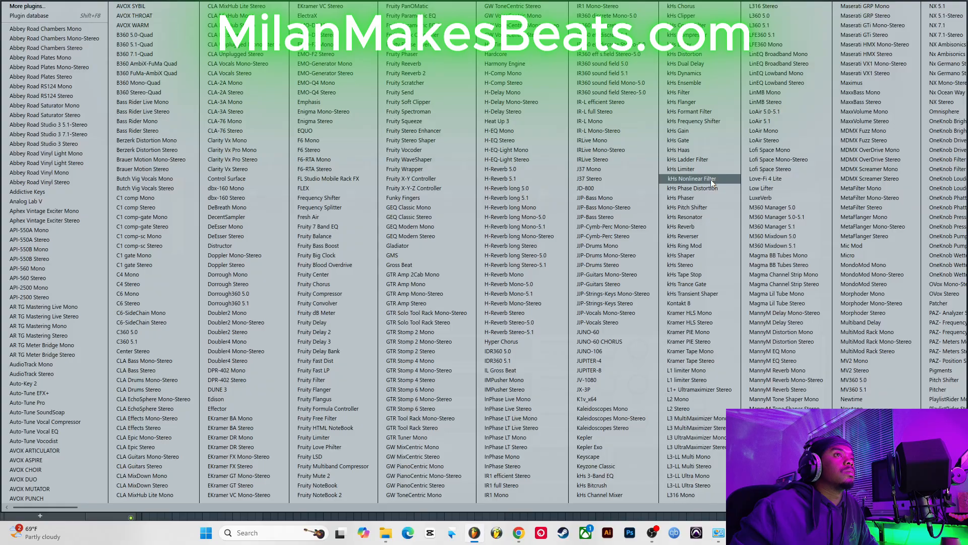
left_click(442, 19)
left_click(24, 95)
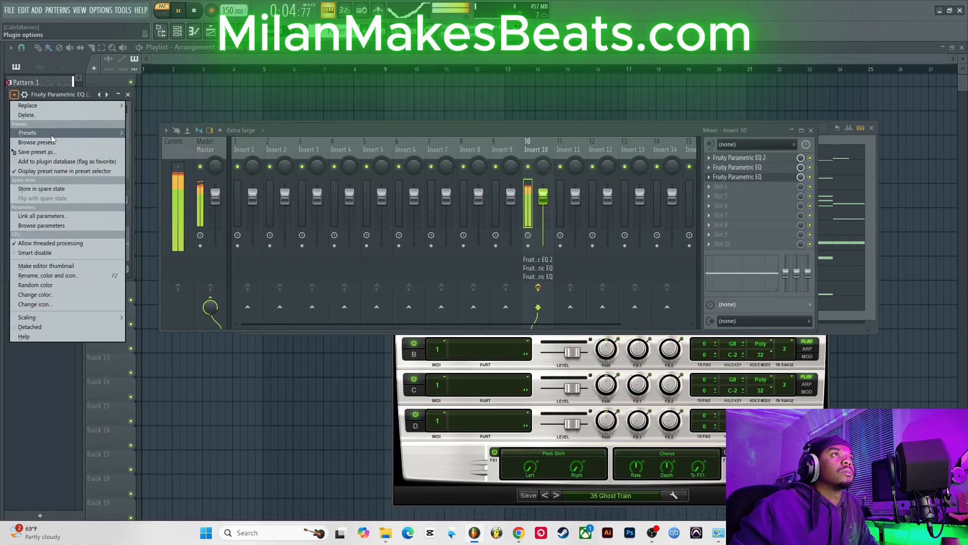
mouse_move(51, 134)
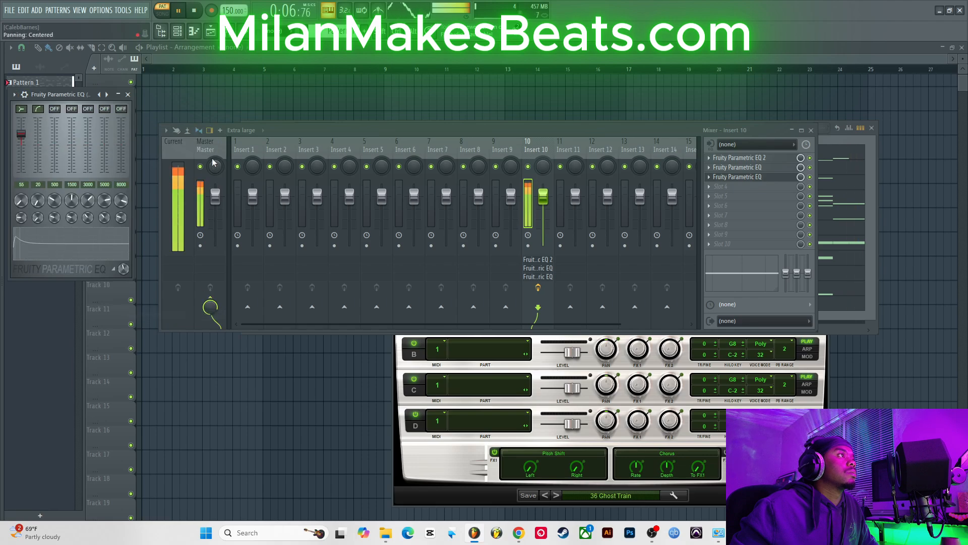
left_click(129, 95)
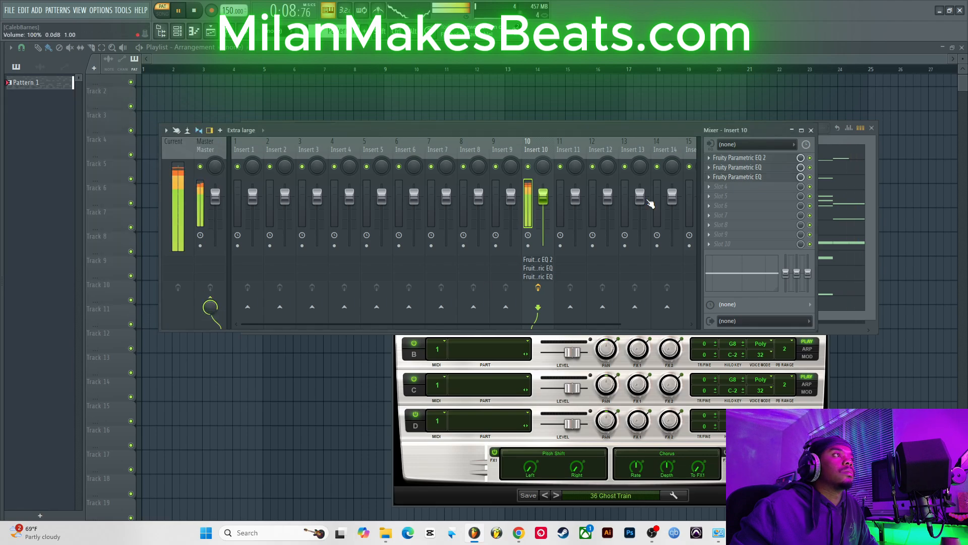
left_click(801, 130)
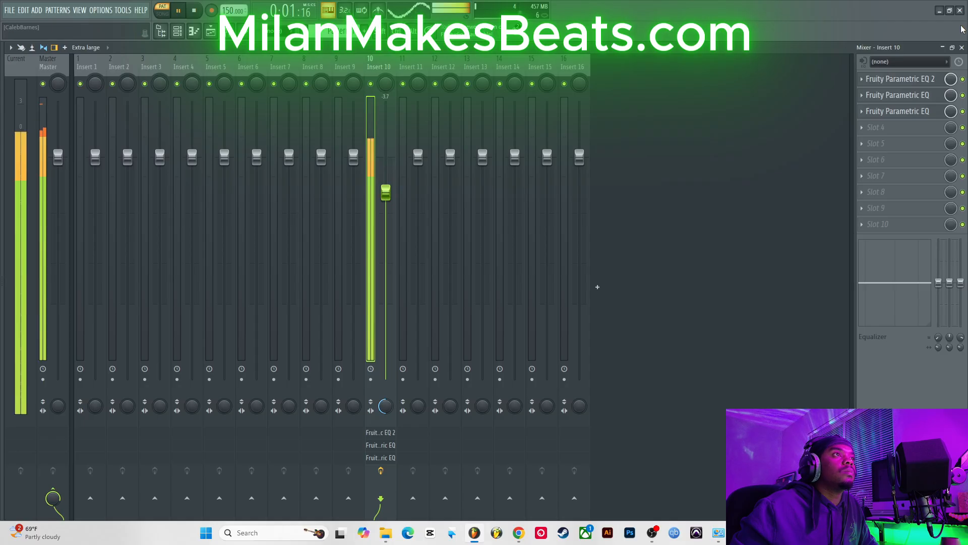
left_click(962, 47)
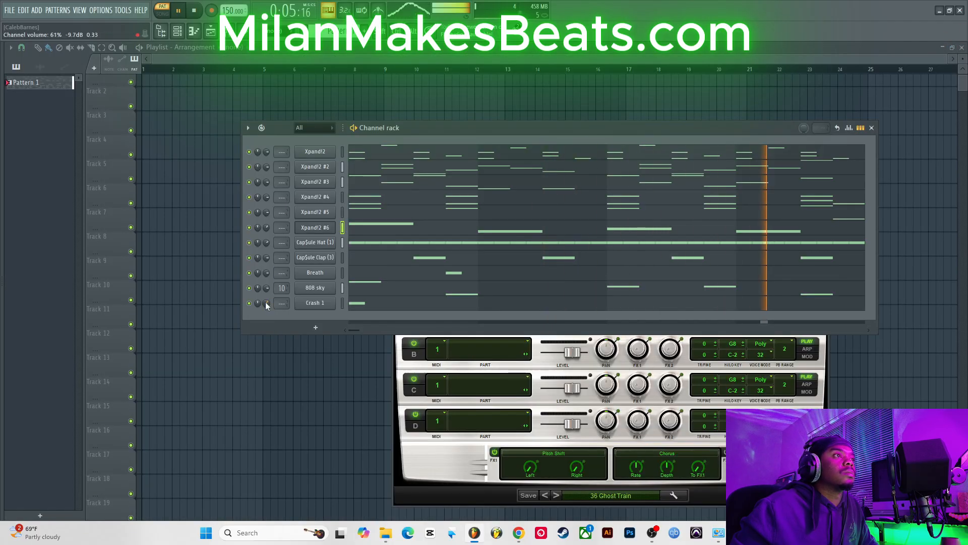
Step: Add the snare (2) and snare (3) samples from the Cap$ule Corp. Kit $nares folder to the channel rack
key("alt+F8")
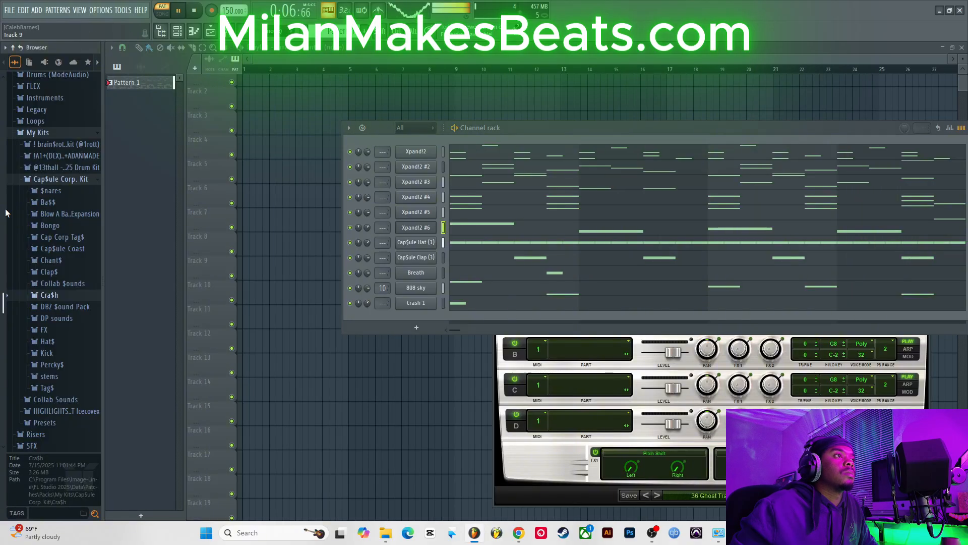
left_click(52, 184)
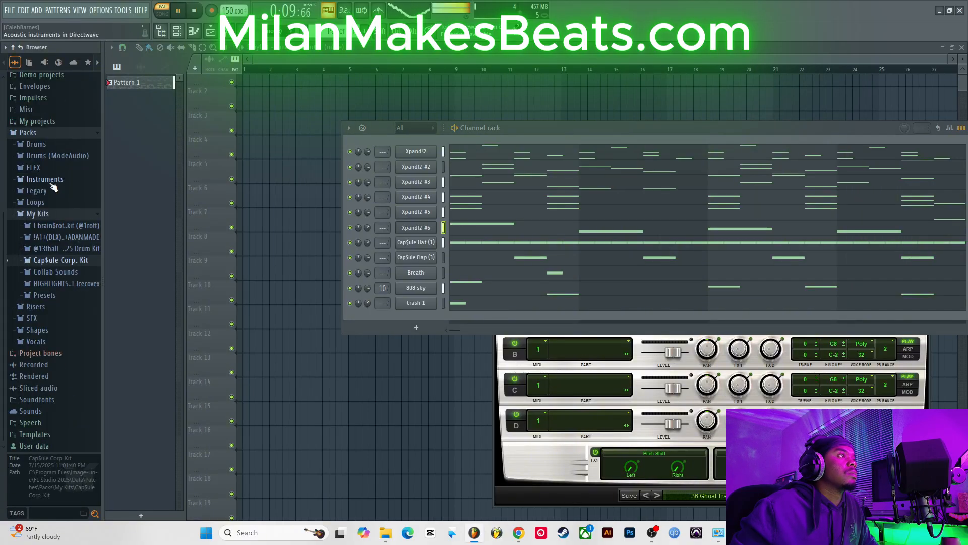
left_click(69, 261)
key("alt+F8")
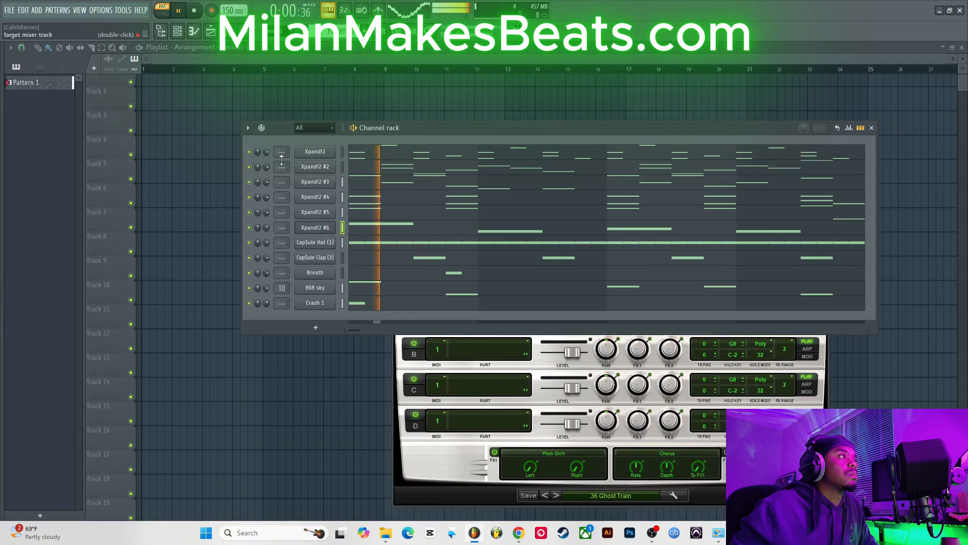
key("alt+F8")
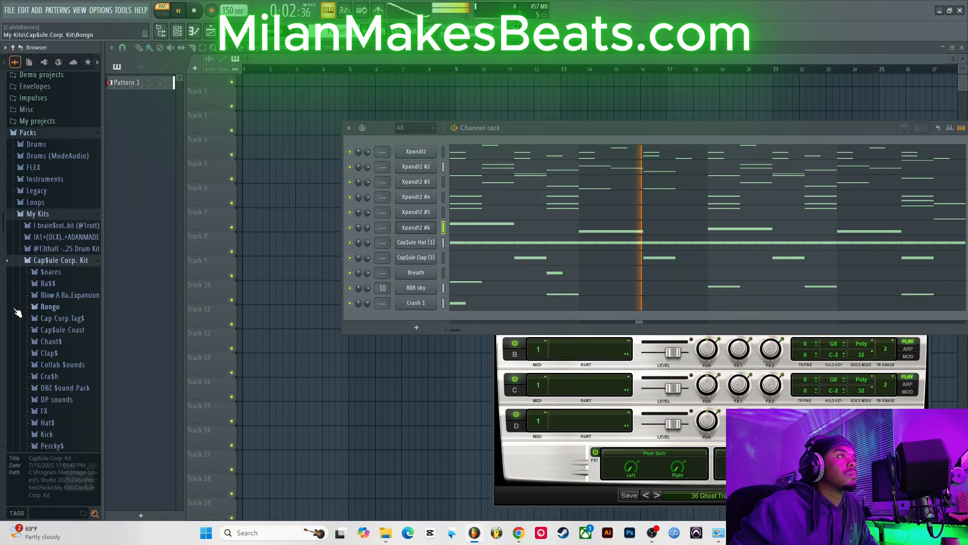
left_click(71, 274)
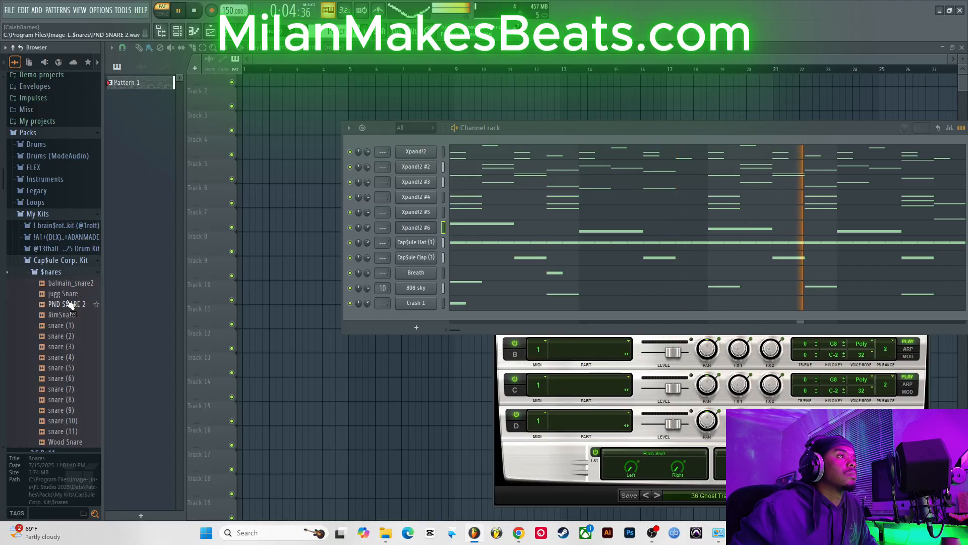
left_click(74, 345)
left_click(79, 338)
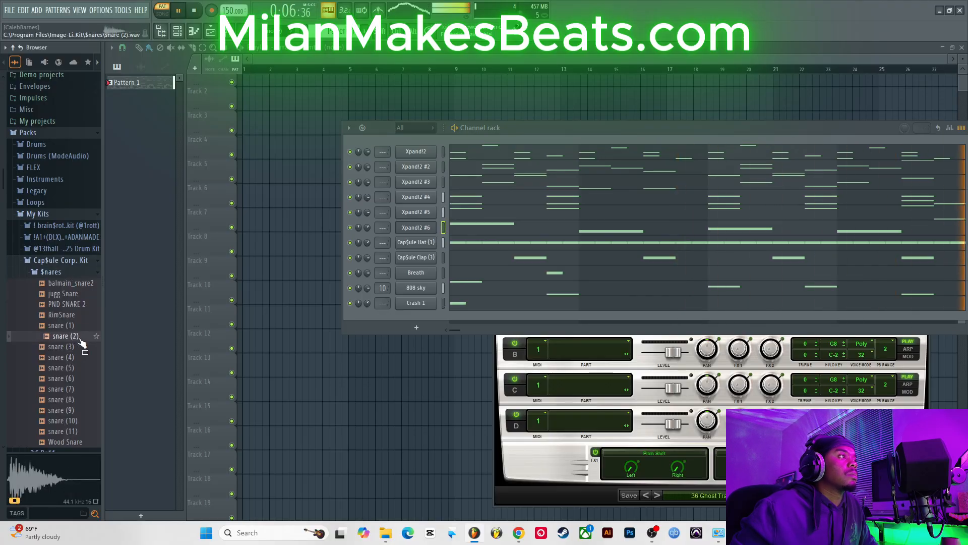
left_click_drag(317, 317, 324, 279)
mouse_move(2, 338)
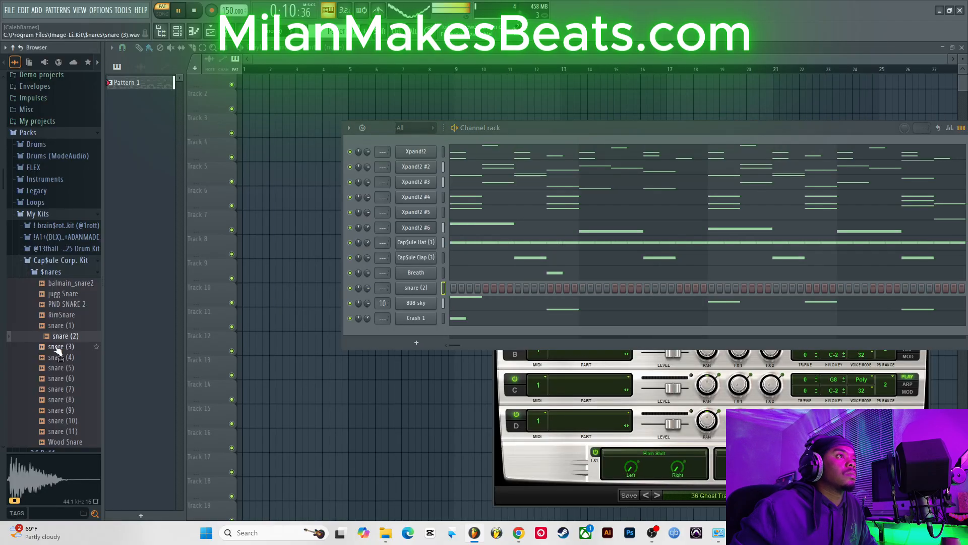
left_click_drag(56, 348, 314, 302)
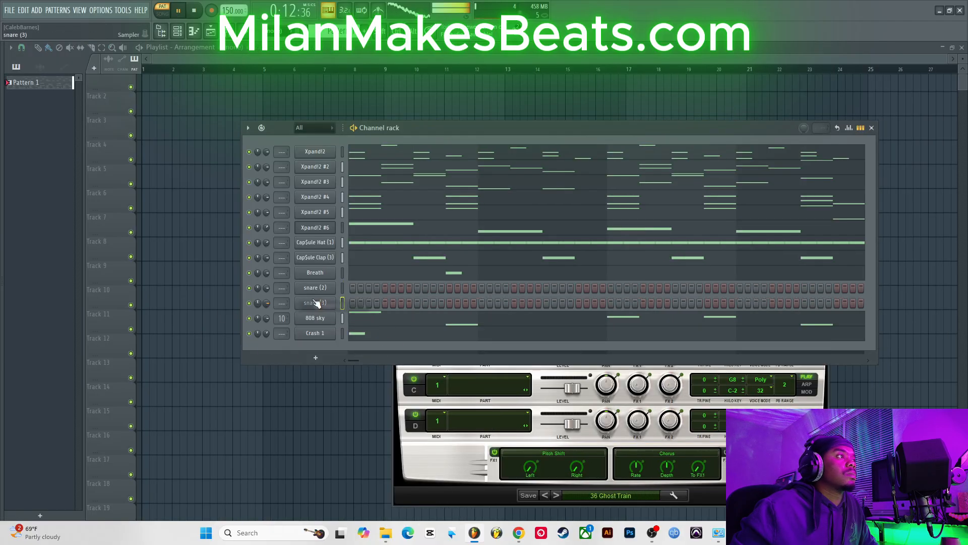
Step: Open the snare (3) piano roll and place B4 notes near the end of bars 2 and 6, previewing playback
right_click(315, 303)
left_click(356, 304)
key("space")
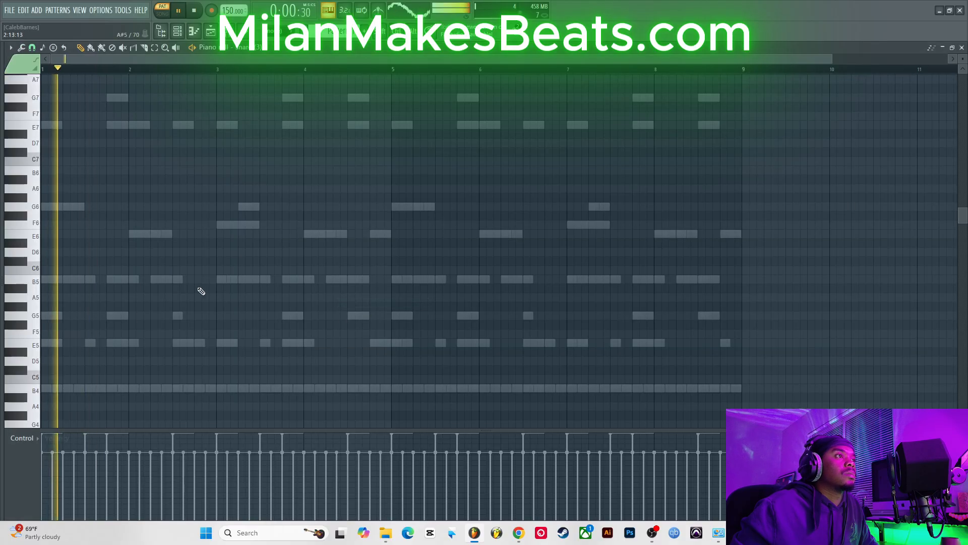
left_click(208, 279)
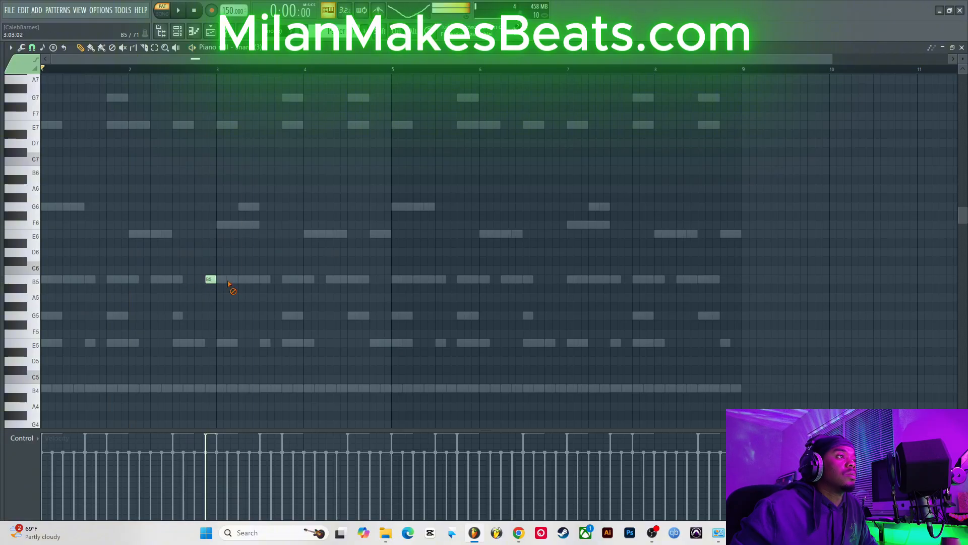
key("space")
left_click(207, 343)
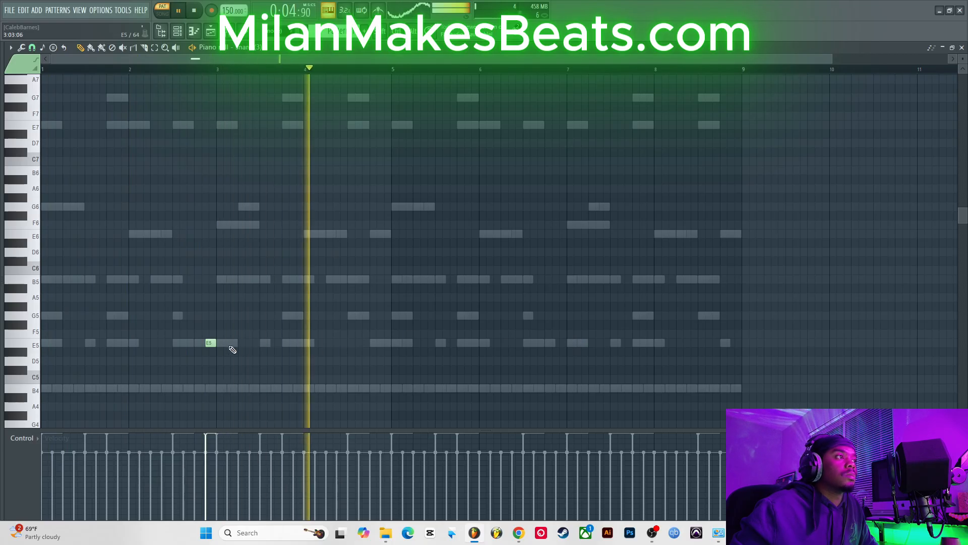
left_click_drag(210, 344, 210, 389)
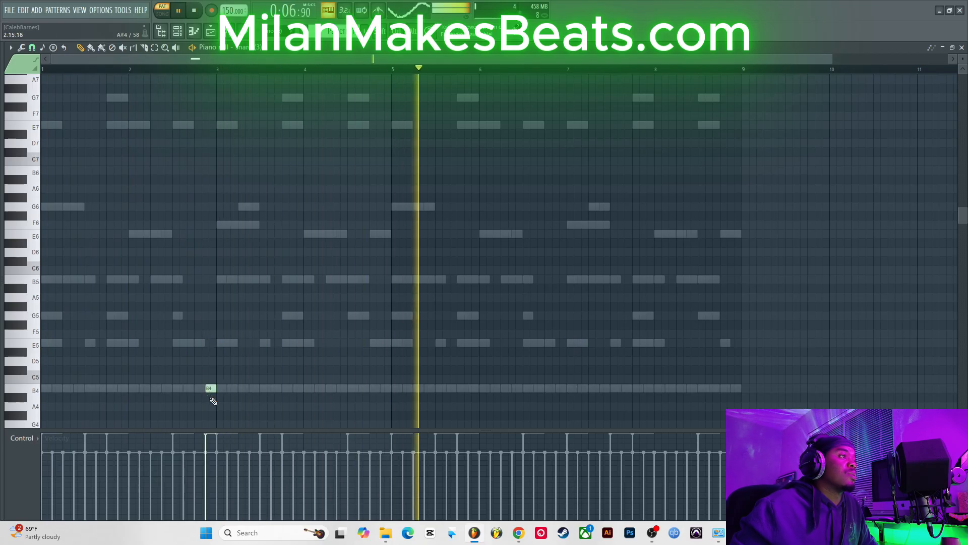
key("space")
key("space")
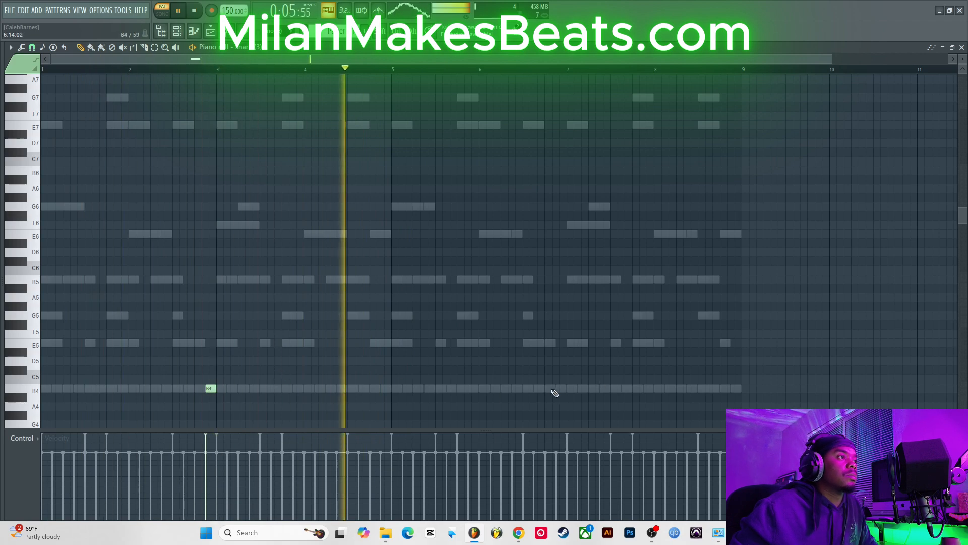
left_click(553, 388)
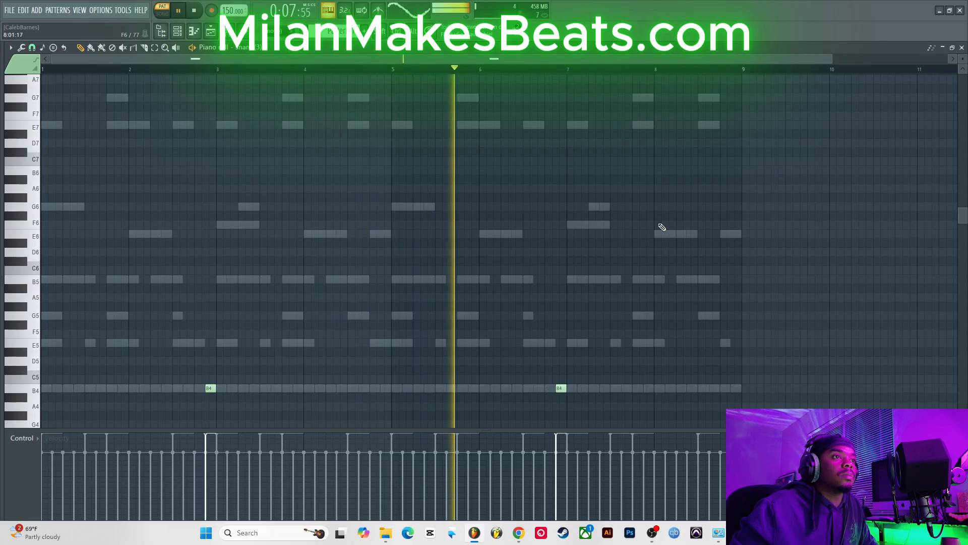
left_click(962, 48)
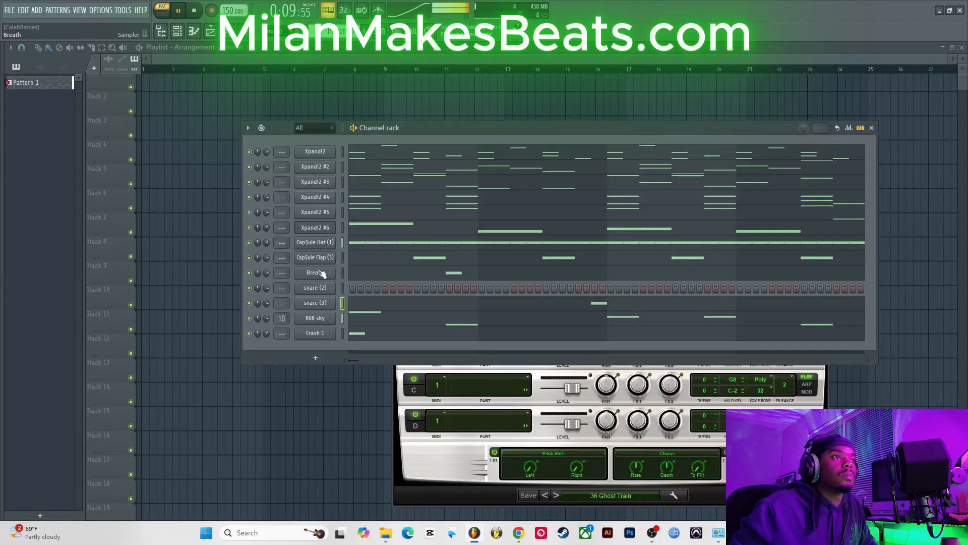
Step: Open the snare (2) piano roll and place E5 notes near bars 2 and 4, dragging the first one down to B4
right_click(331, 289)
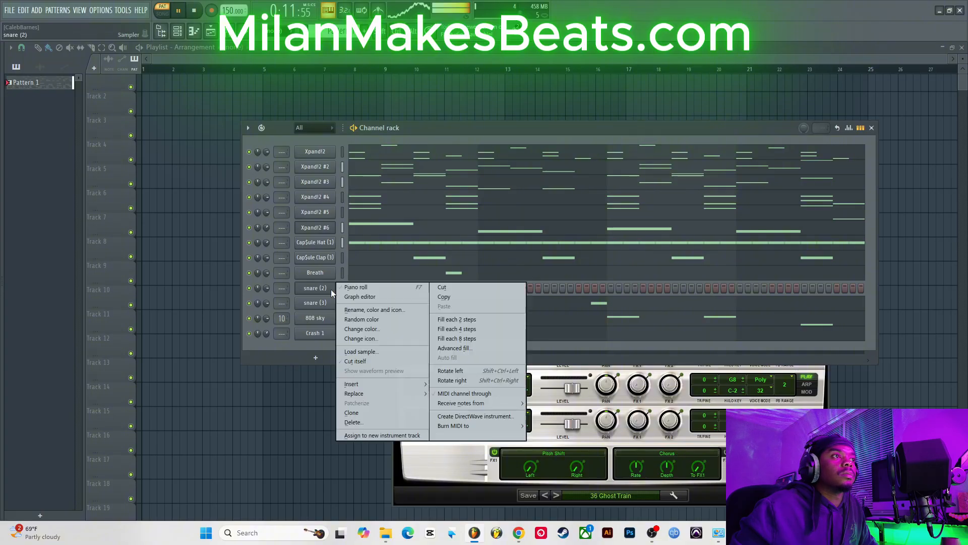
left_click(365, 286)
left_click(121, 342)
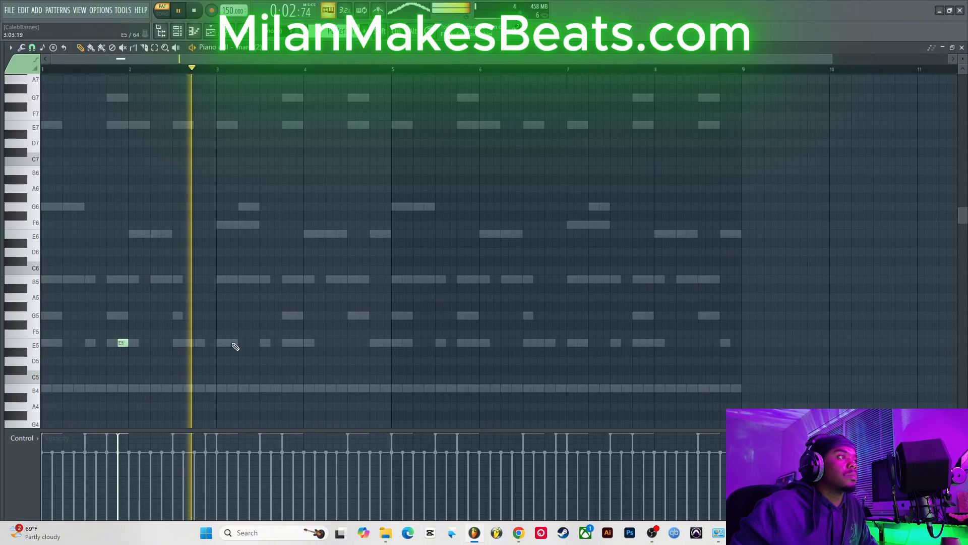
left_click(317, 343)
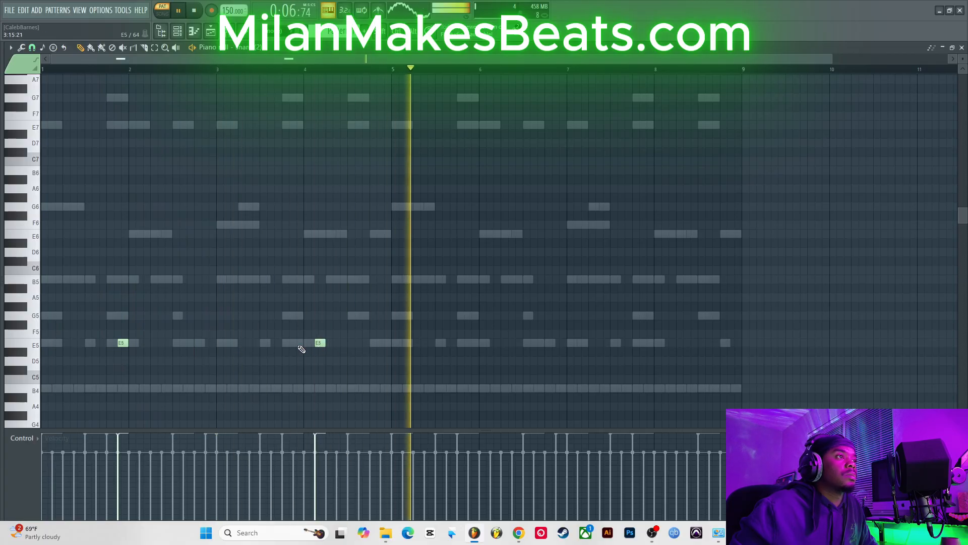
left_click(298, 343)
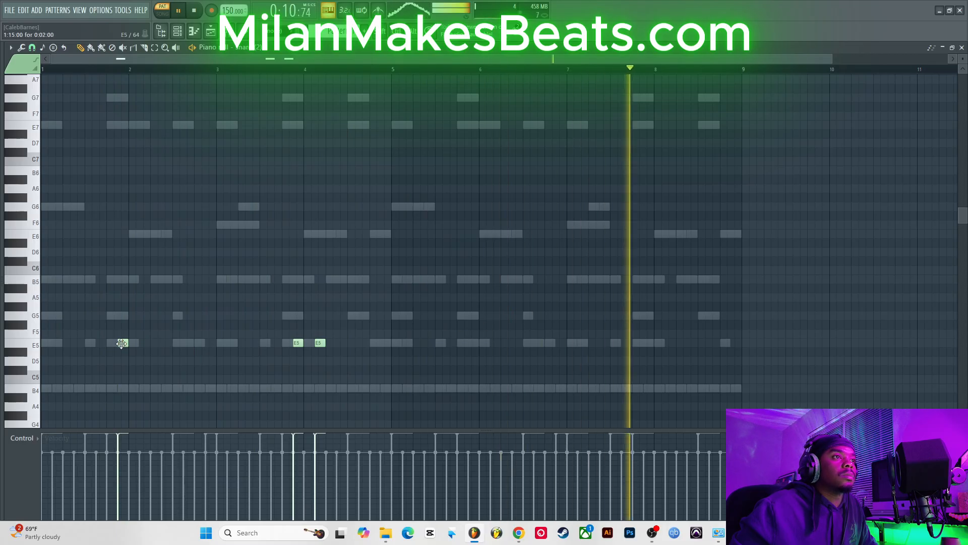
left_click_drag(122, 347, 120, 392)
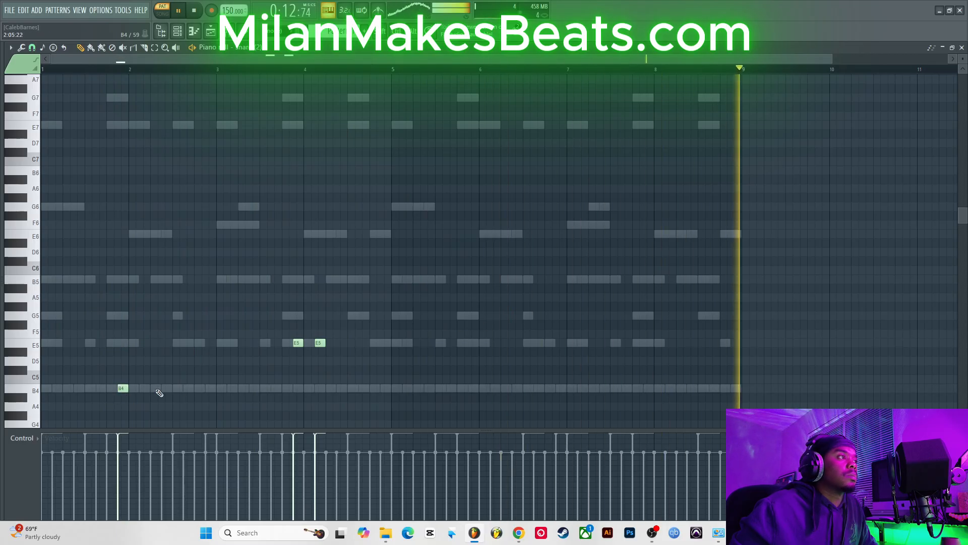
Step: Add more snare (2) notes, B4 near bars 5, 6 and 9 and two E5 around bar 8, then close the piano roll
left_click(473, 394)
left_click_drag(472, 394, 471, 387)
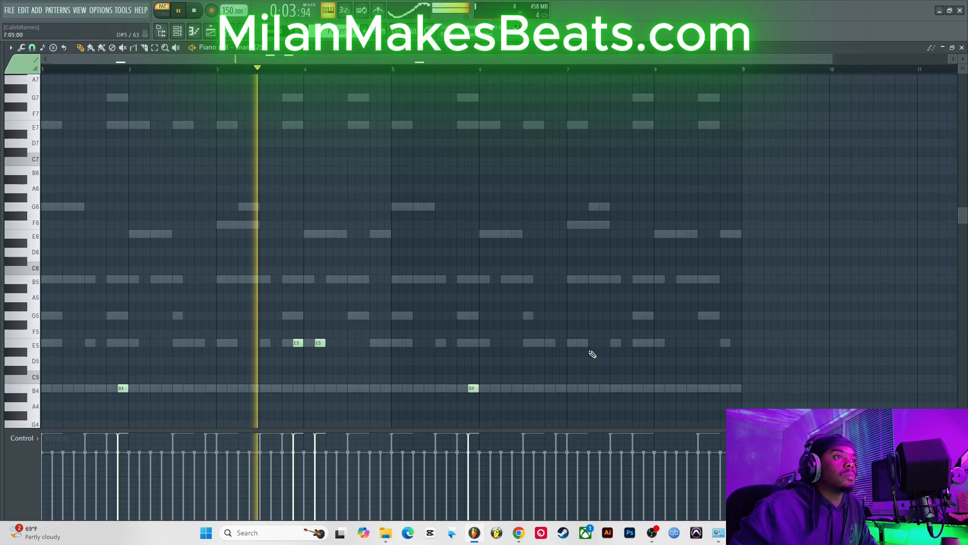
left_click(641, 343)
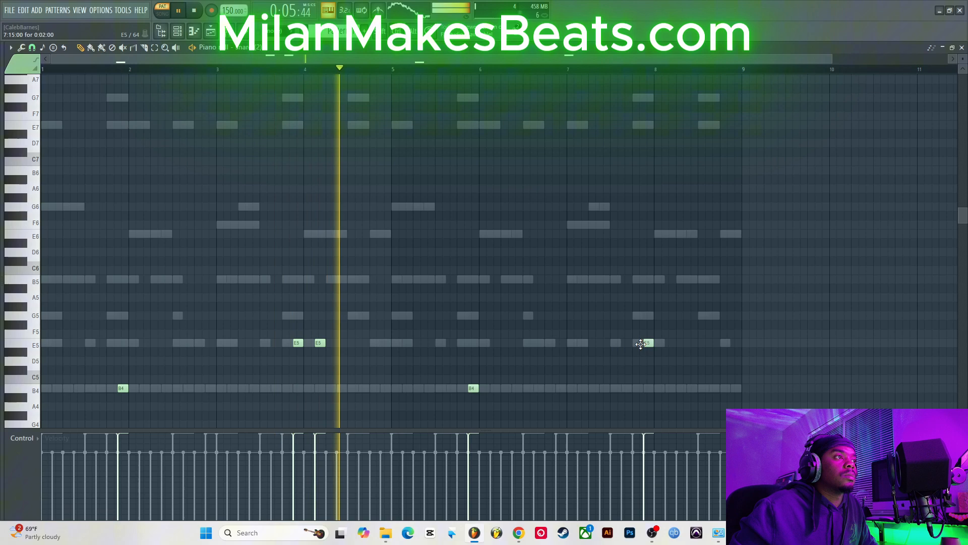
left_click(666, 343)
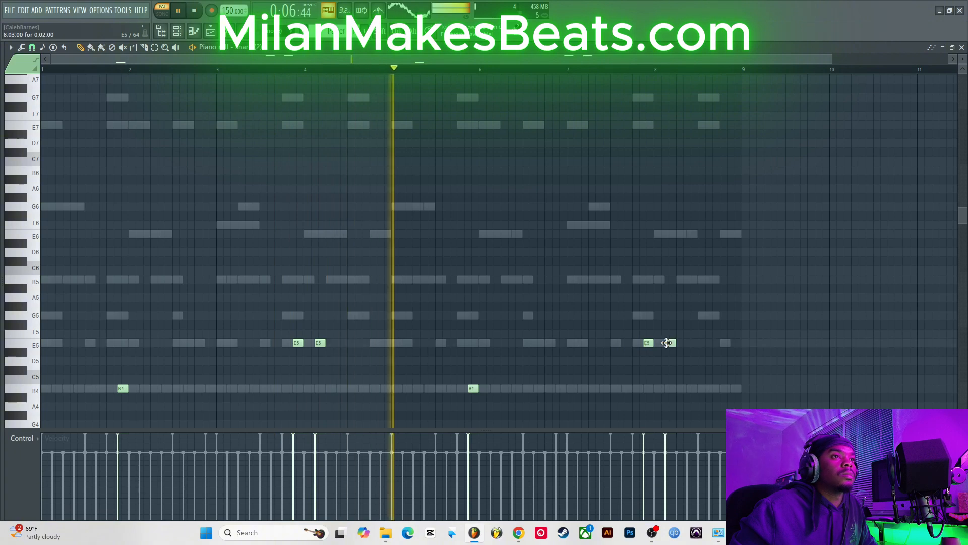
left_click(383, 388)
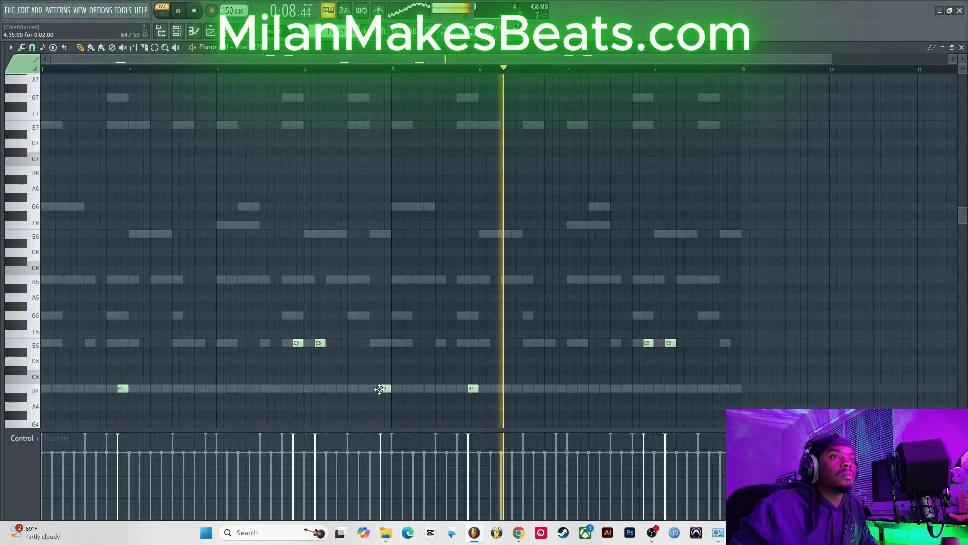
left_click(732, 388)
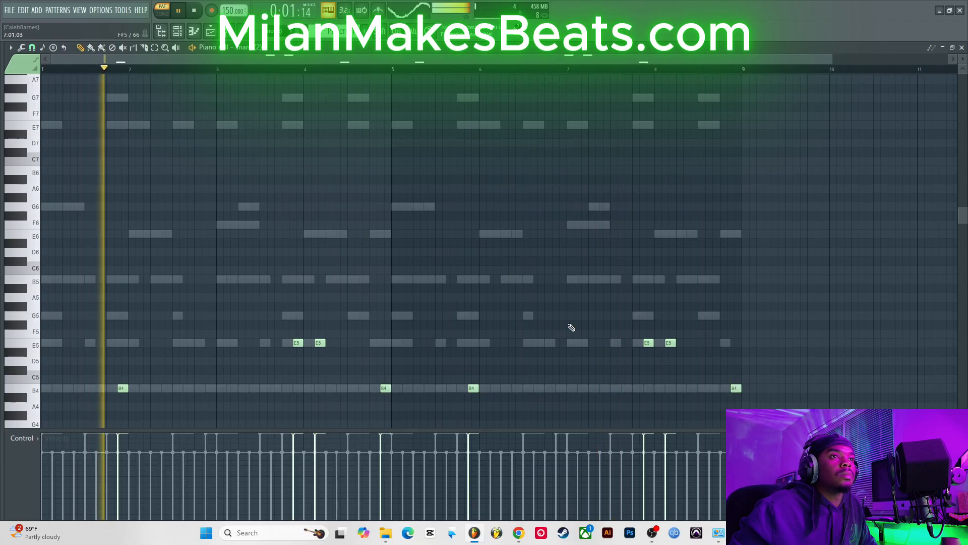
left_click(962, 47)
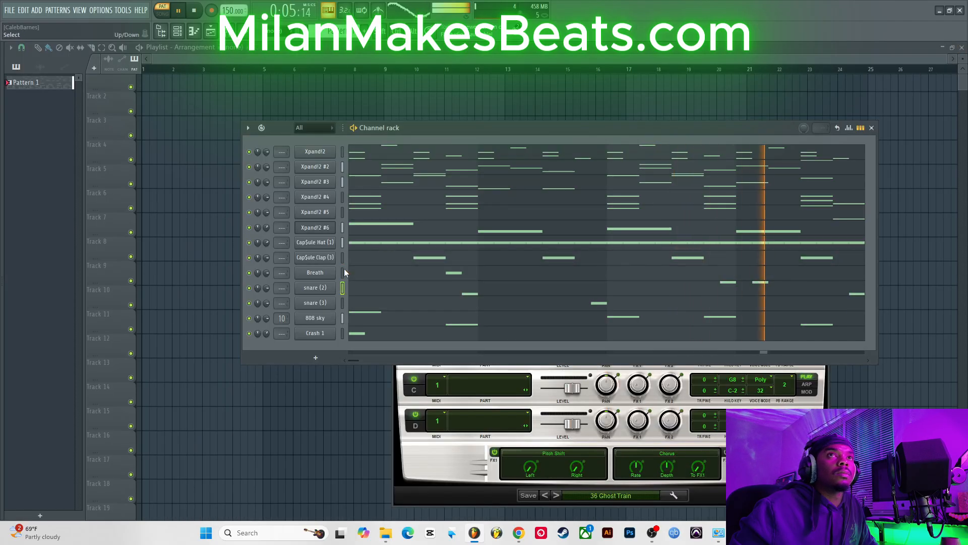
Step: Add B4 notes to the snare (3) piano roll near bars 5 and 9, removing an extra one near bar 2, and close it
left_click(370, 304)
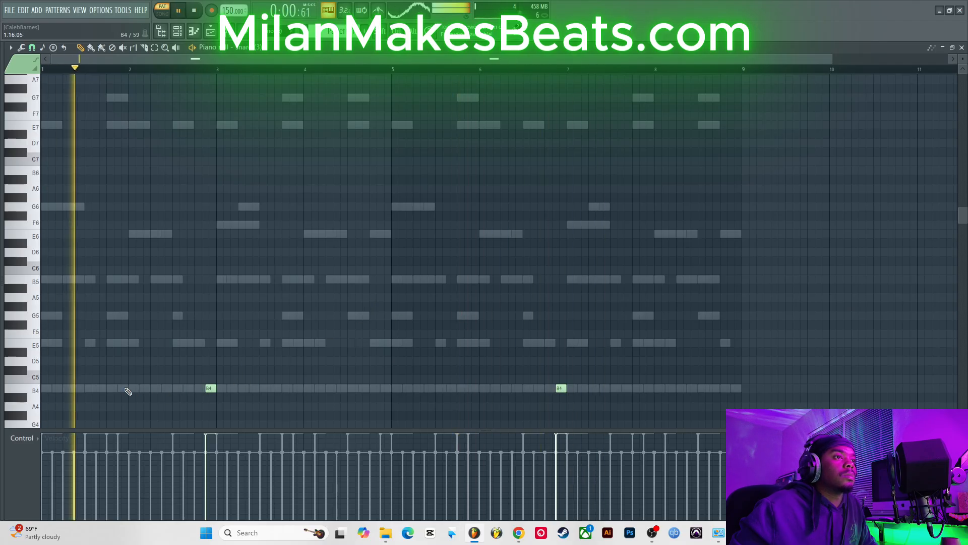
left_click(126, 389)
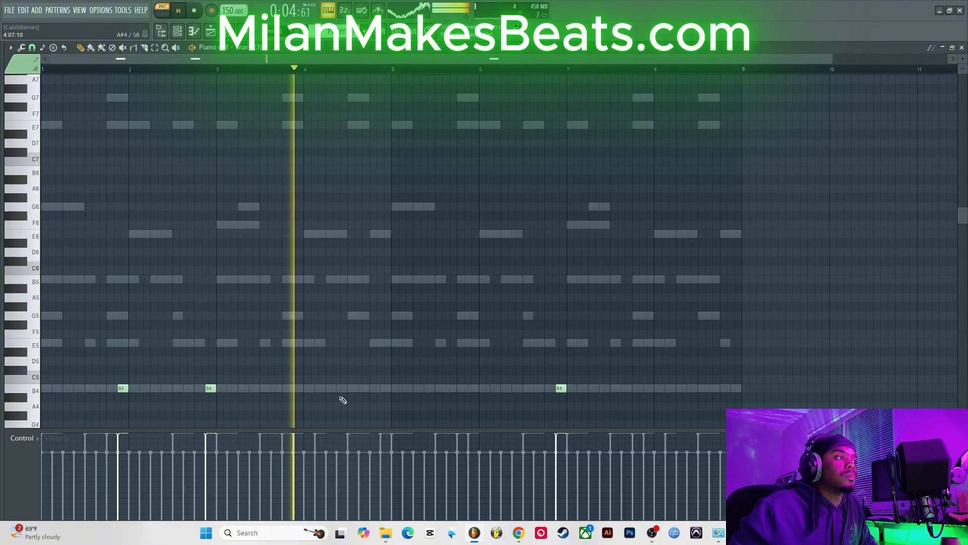
left_click(385, 389)
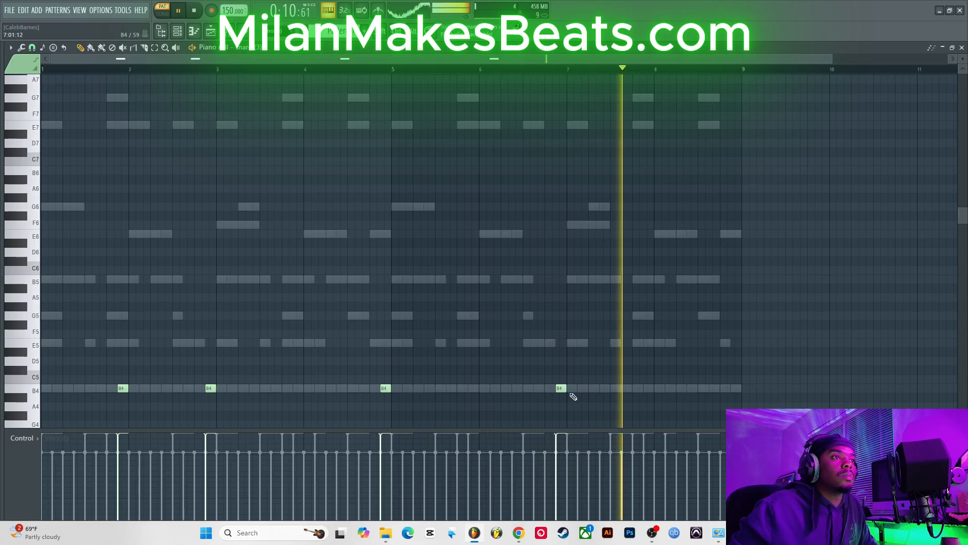
left_click(731, 388)
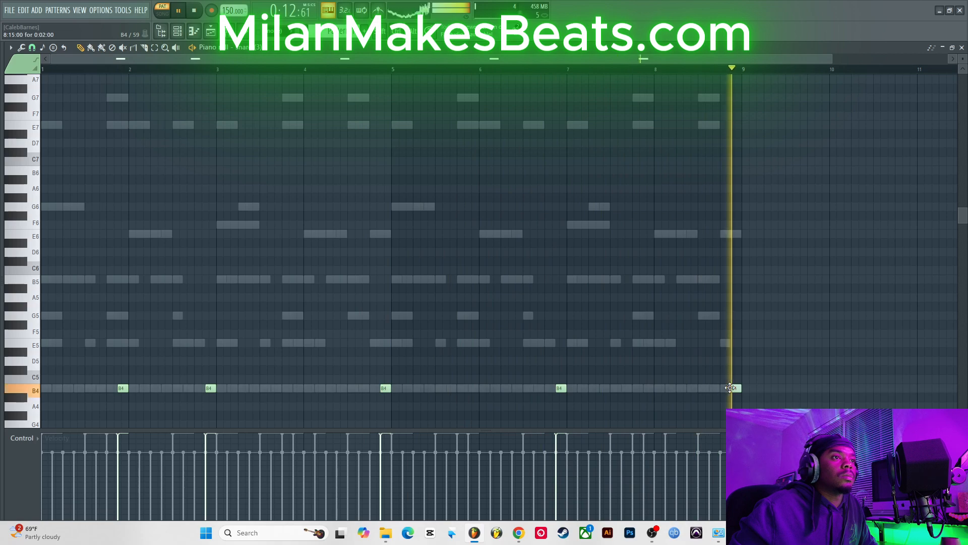
right_click(123, 389)
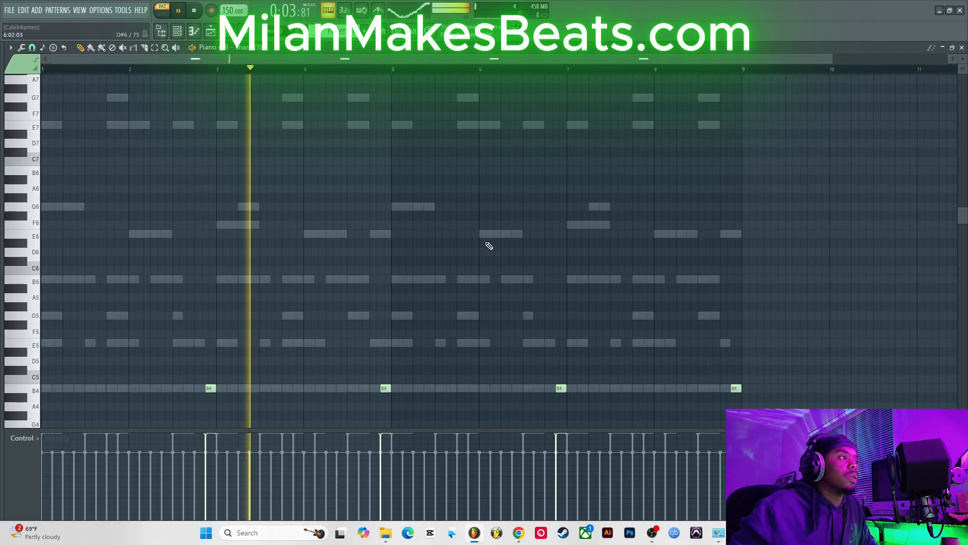
left_click(961, 48)
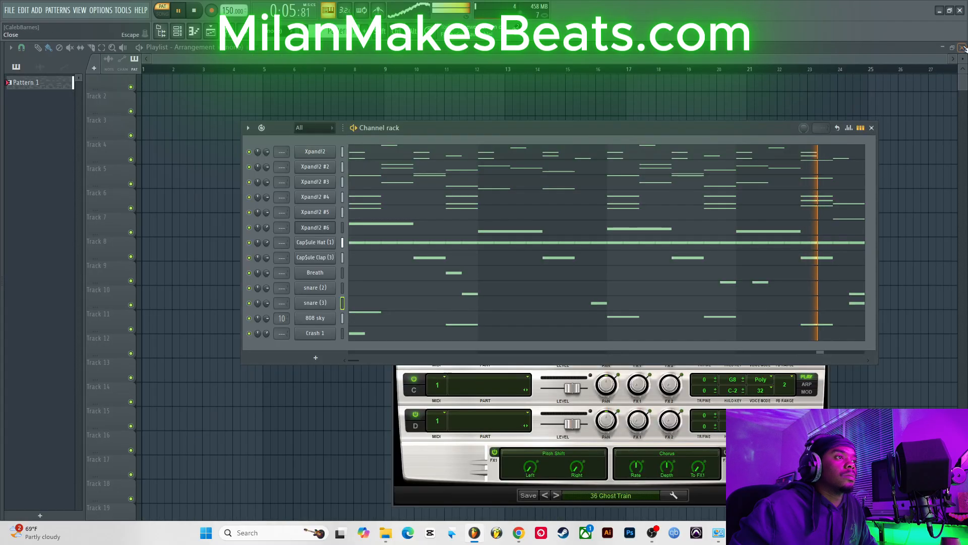
Step: Delete the last B4 note near bar 9 from the snare (2) piano roll and close it
left_click(432, 292)
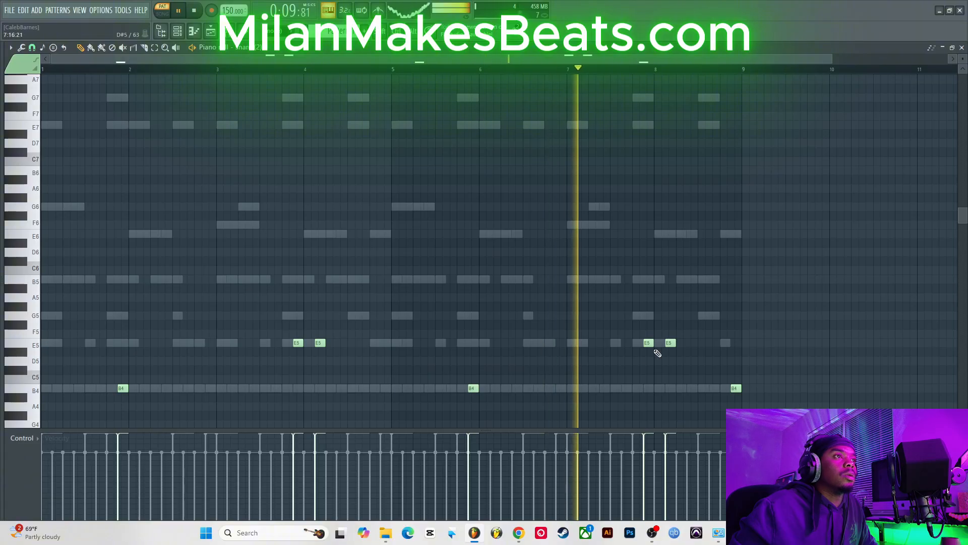
right_click(735, 388)
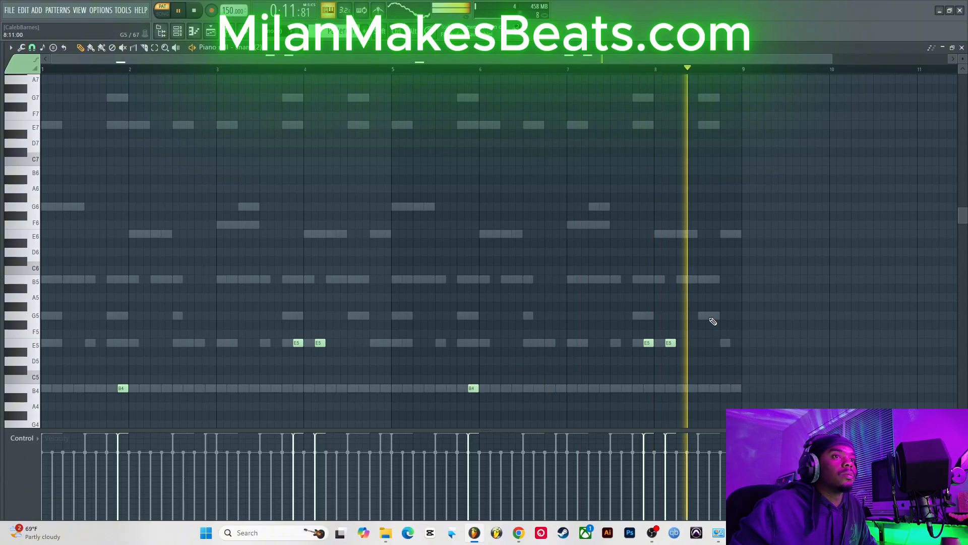
left_click(962, 48)
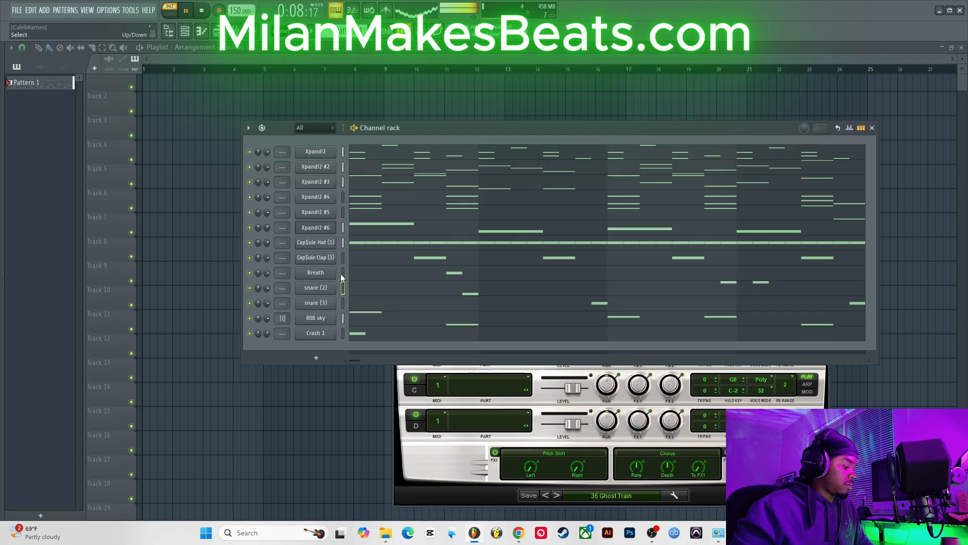
key("super+d")
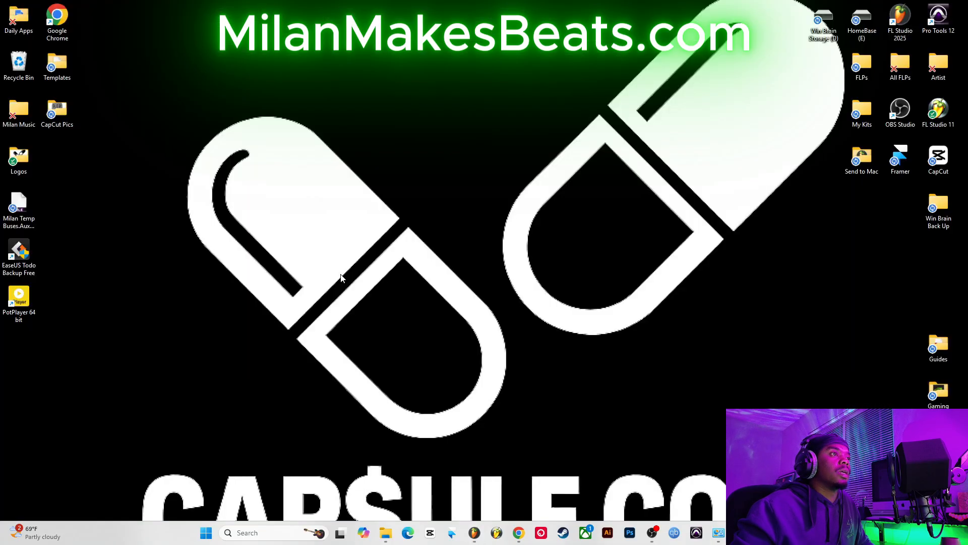
key("super")
key("super")
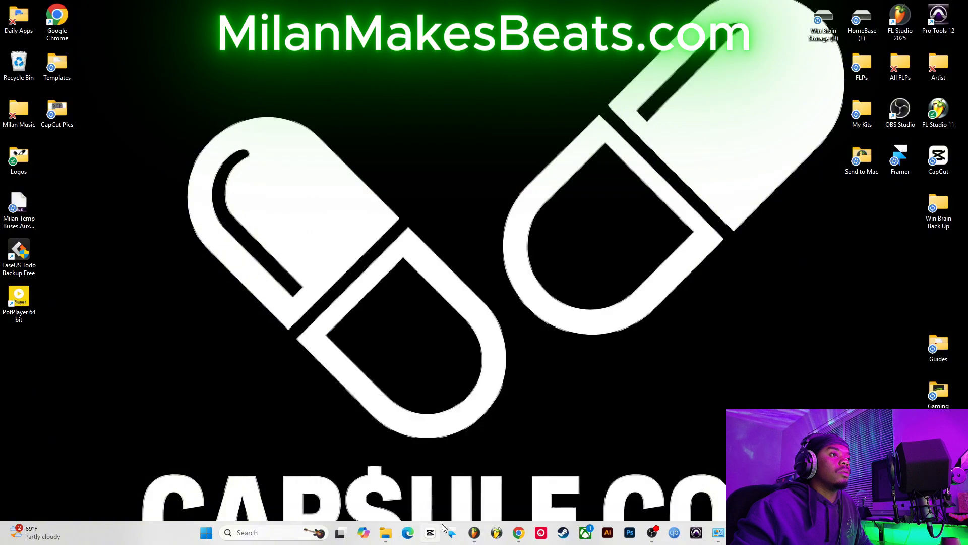
left_click(474, 533)
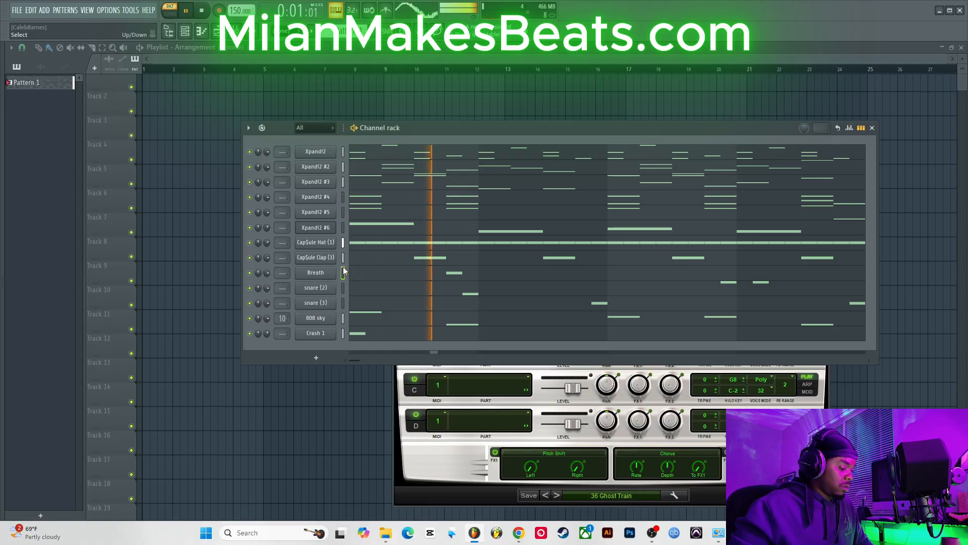
Step: Move the Breath channel down below snare (3) in the channel rack
key("alt+Down")
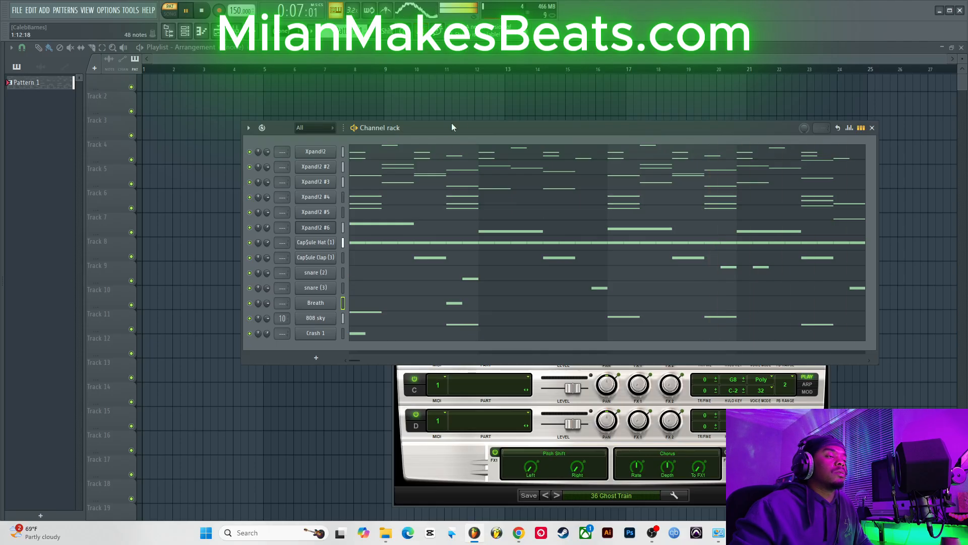
left_click_drag(443, 132, 431, 110)
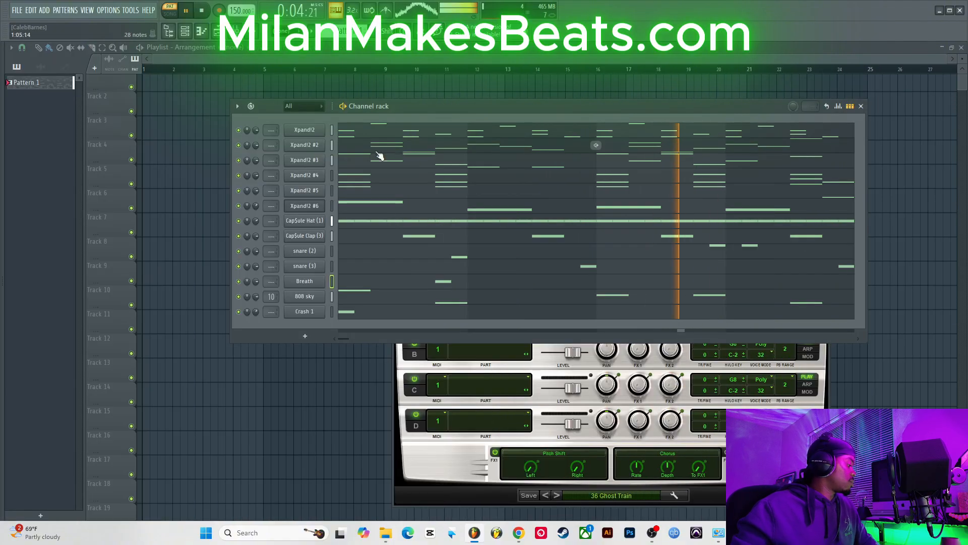
Step: Toggle the Crash 1 channel mute off and on again and preview the pattern playback
left_click(239, 312)
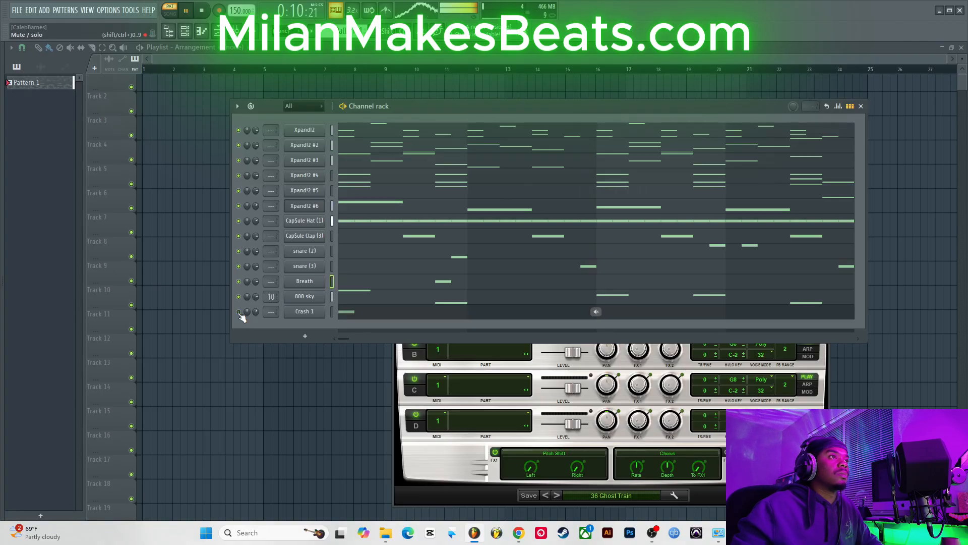
left_click(239, 312)
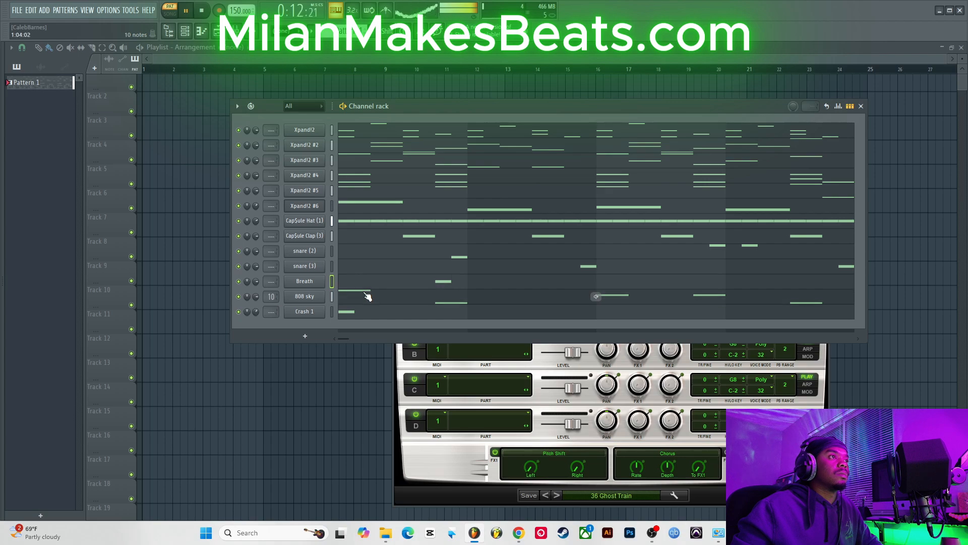
left_click(404, 285)
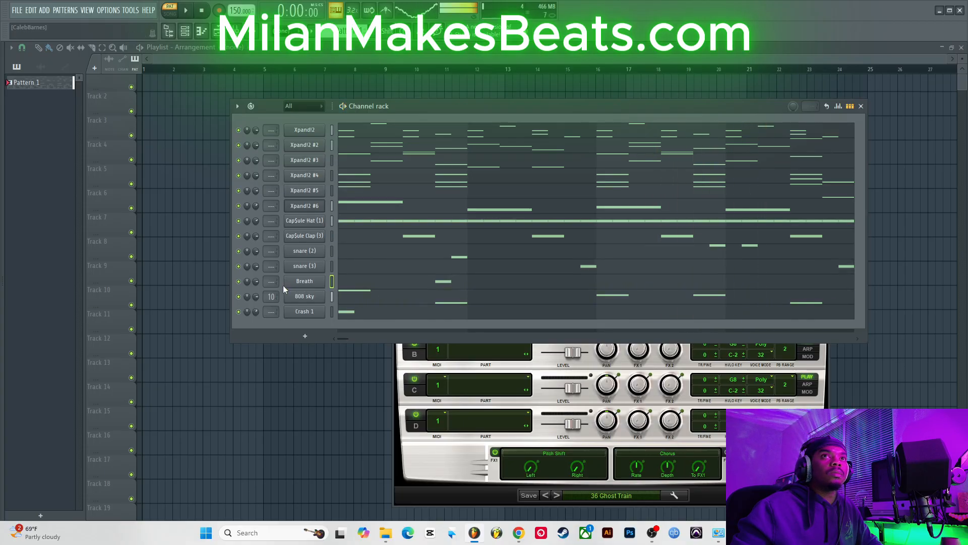
key("space")
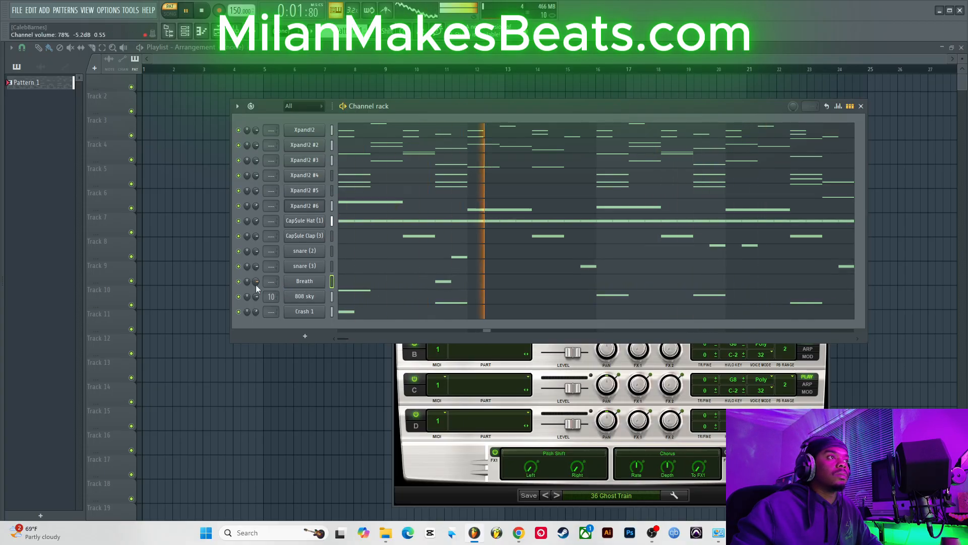
key("space")
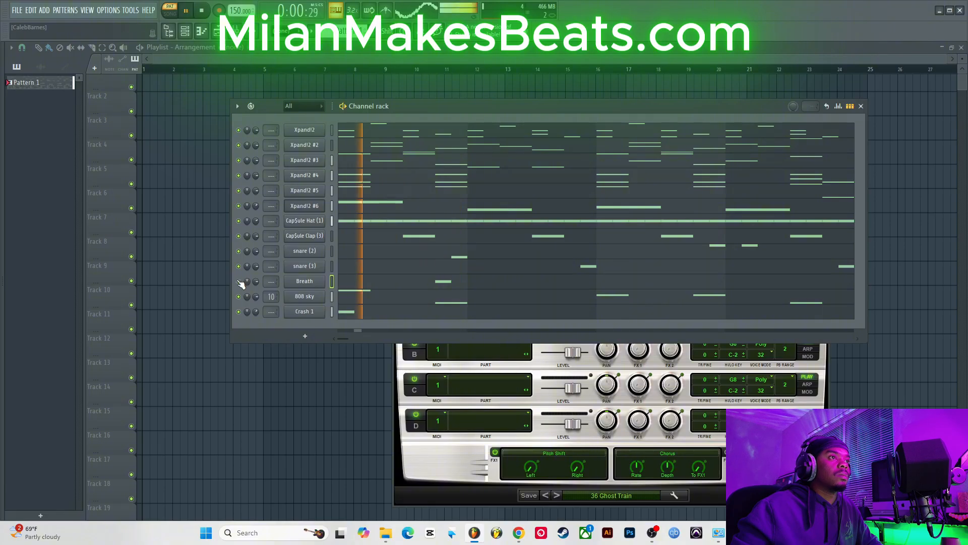
Step: Open the Breath piano roll and preview its playback
left_click(450, 281)
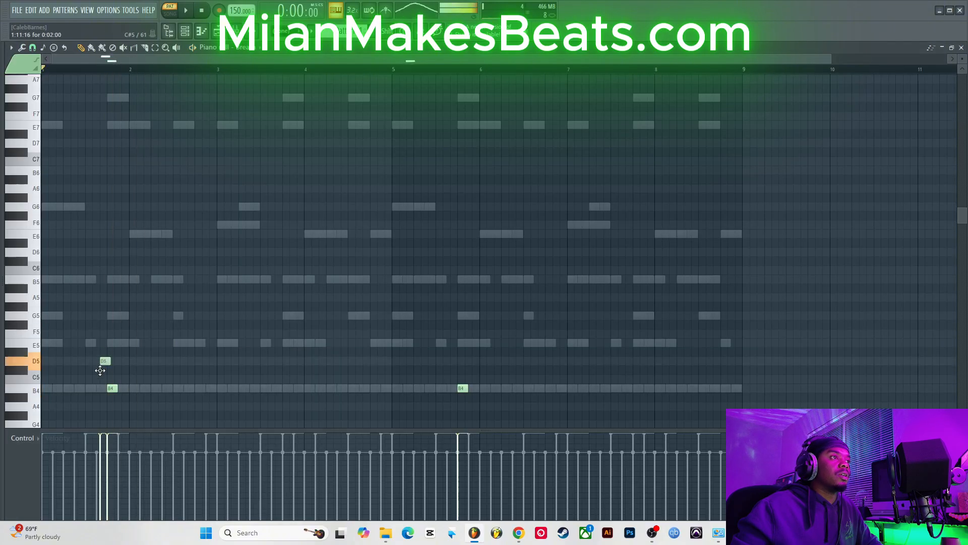
key("space")
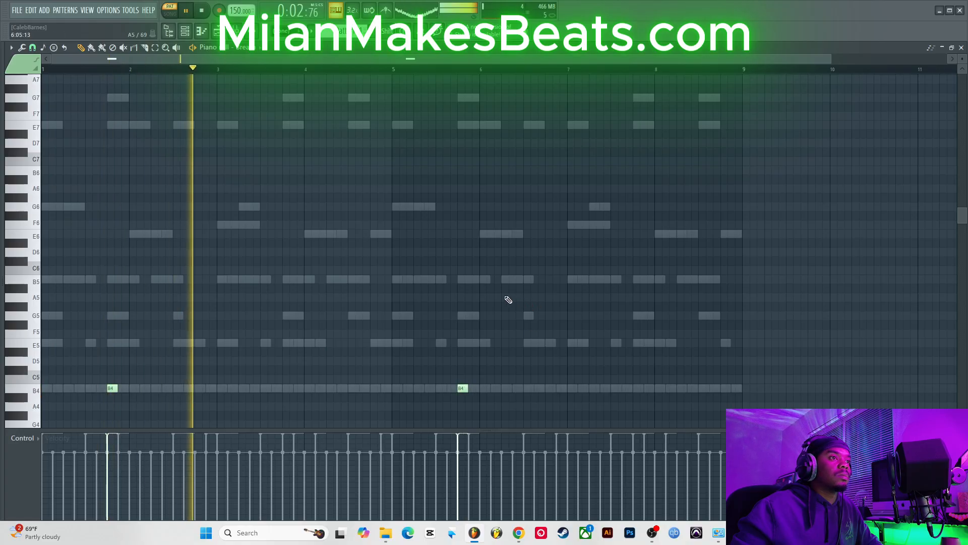
key("space")
key("space")
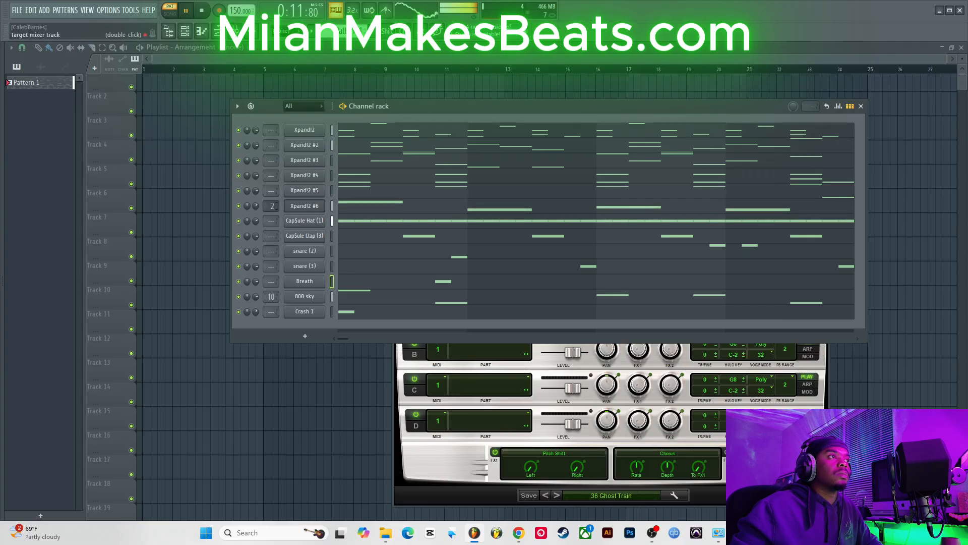
Step: Route all six Xpand!2 channels to mixer insert 1 and mute Xpand!2 #6, #5 and #4
left_click_drag(277, 192, 271, 128)
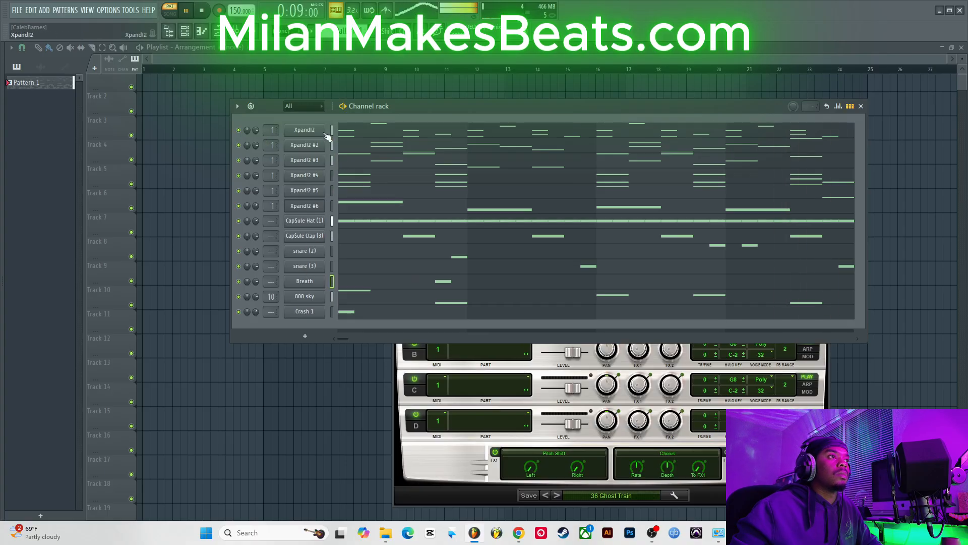
left_click(239, 205)
left_click(239, 190)
left_click(239, 176)
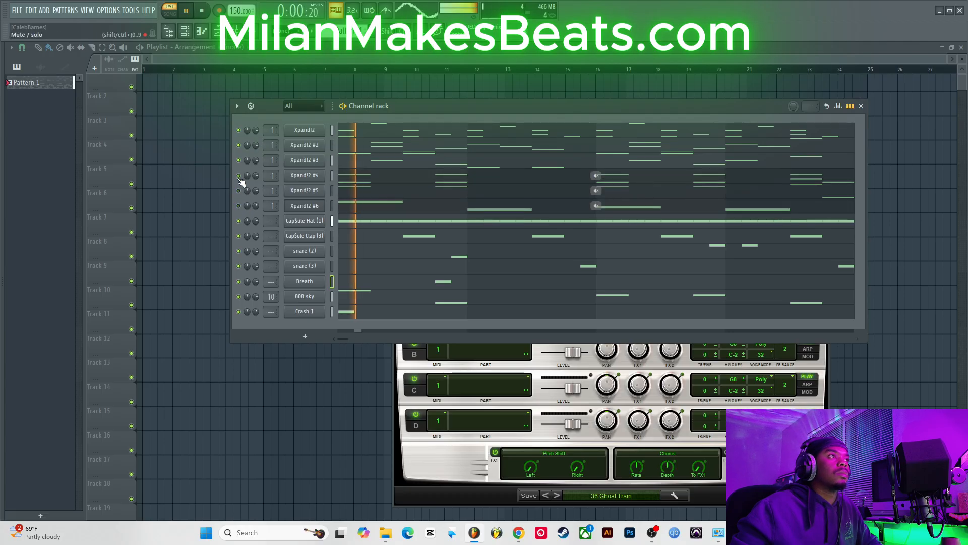
Step: Mute the Xpand!2 #3 channel and preview the pattern playback
left_click(239, 160)
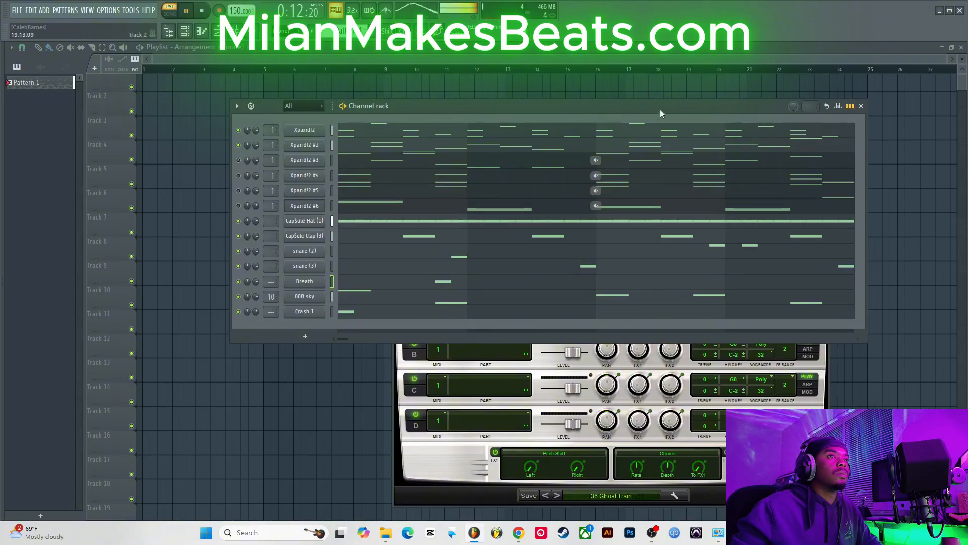
key("space")
key("space")
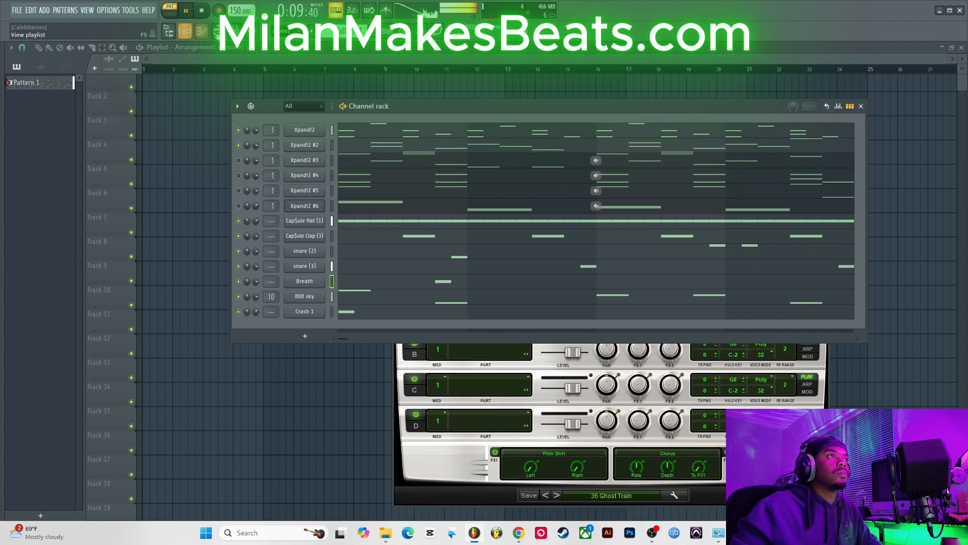
Step: Open the mixer and load Fruity Parametric EQ 2 into the first effect slot of insert 1
left_click(235, 32)
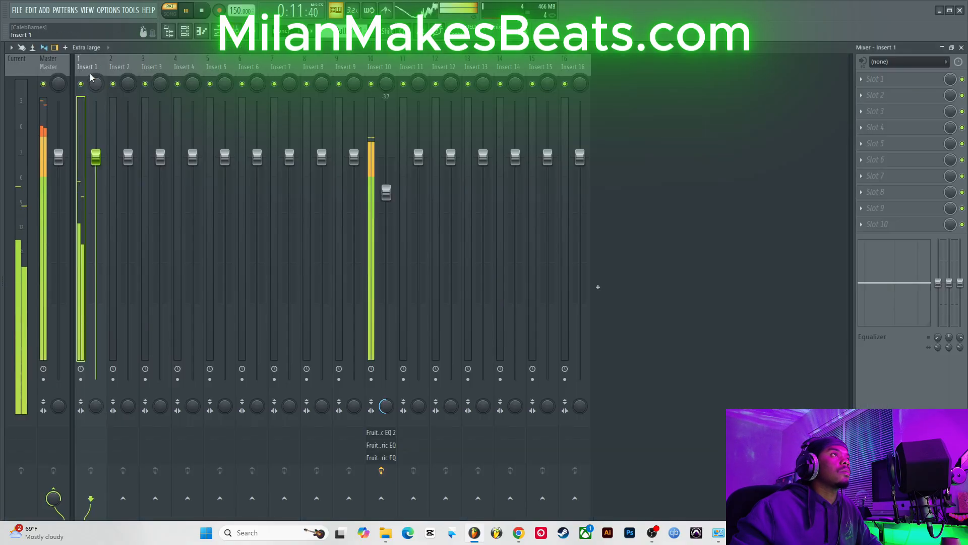
left_click(858, 127)
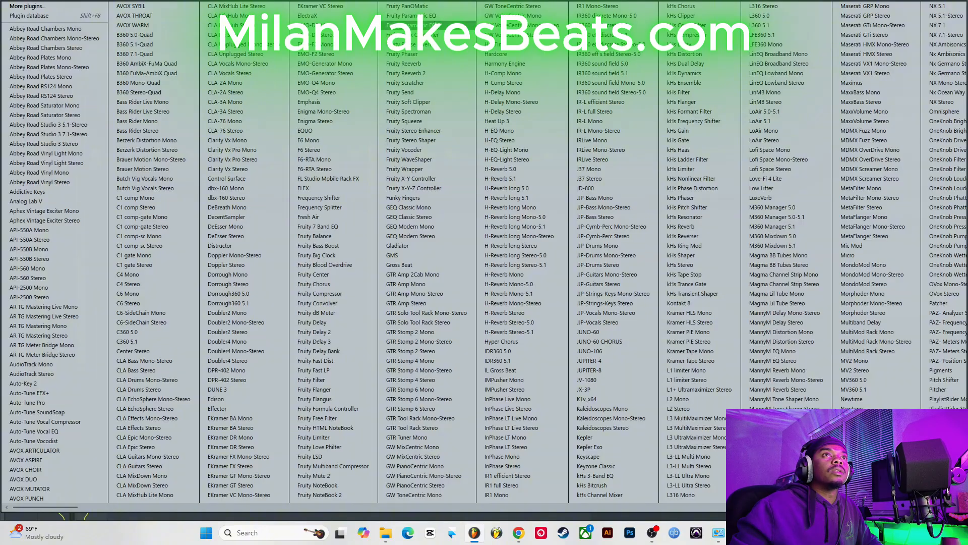
left_click(454, 15)
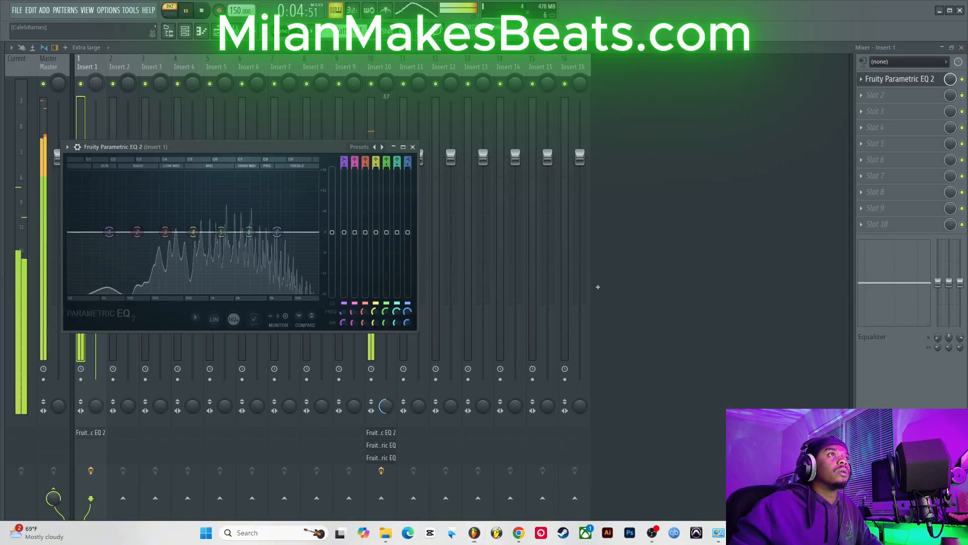
Step: Start playback, unmute Xpand!2 #3 through #6, and mute all the drum and 808 channels to solo the melodies
key("space")
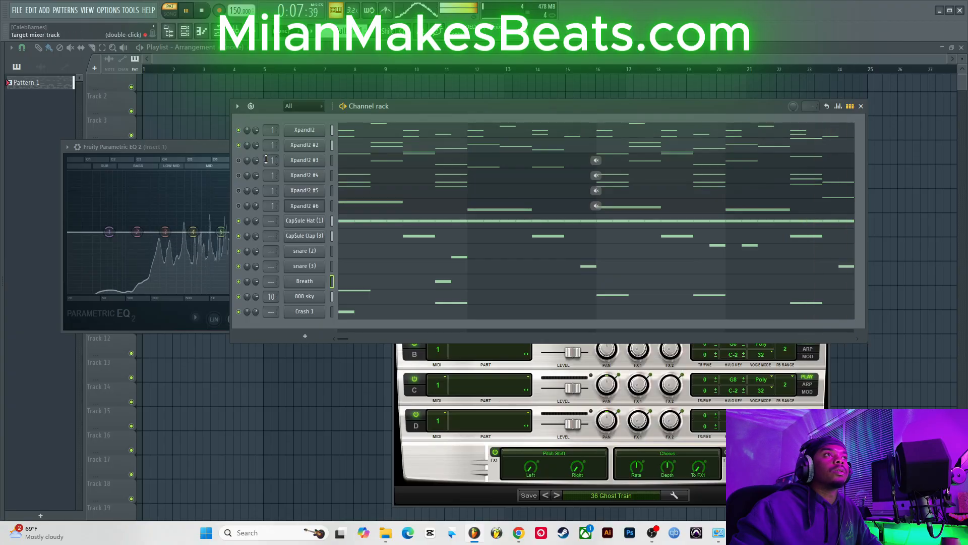
left_click(239, 160)
left_click(238, 176)
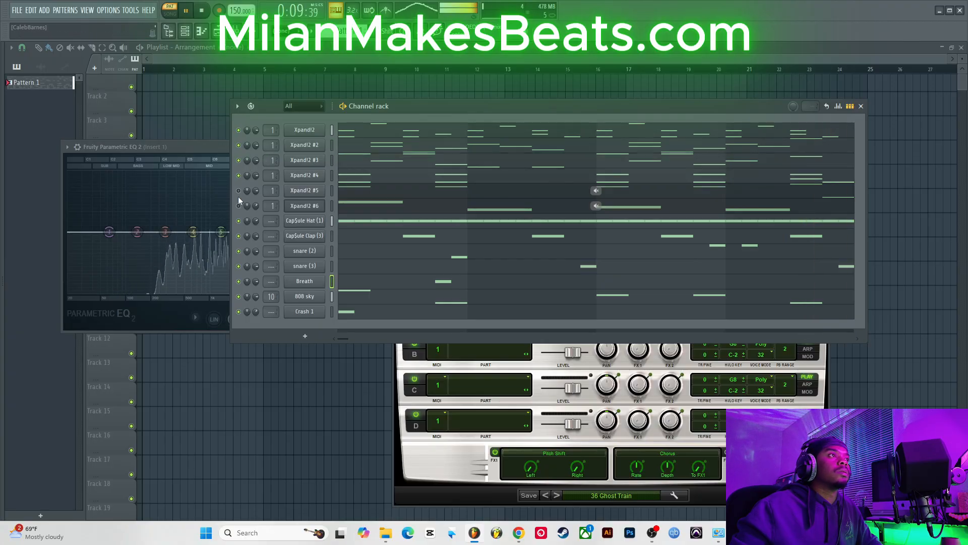
left_click(238, 206)
left_click(239, 191)
left_click_drag(240, 222, 238, 311)
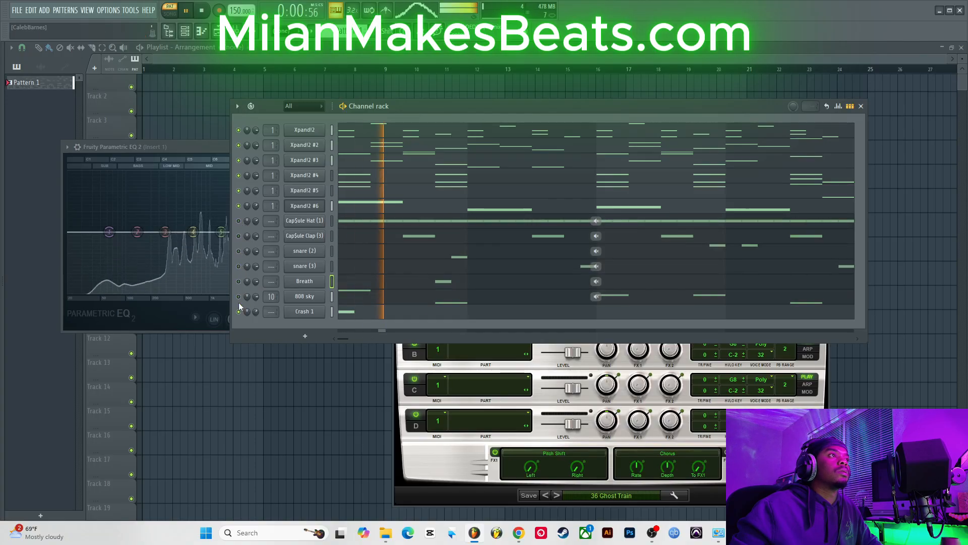
Step: Bring the EQ forward and turn the first band into a steep low cut on insert 1
left_click(211, 147)
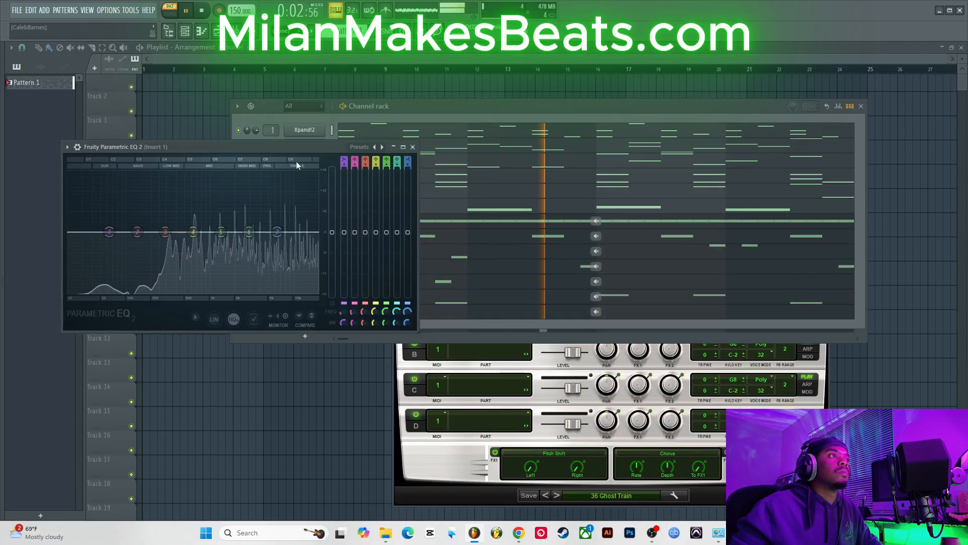
left_click_drag(109, 232, 168, 292)
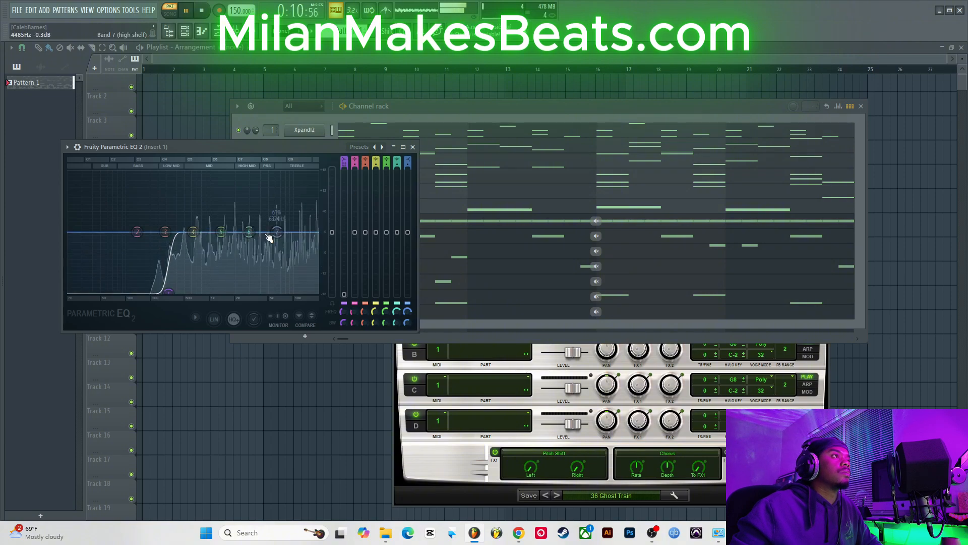
Step: Try boosting band 6 by 18 dB around 1770 Hz and sweeping it up to 16846 Hz, then reset the band
left_click_drag(268, 237, 230, 172)
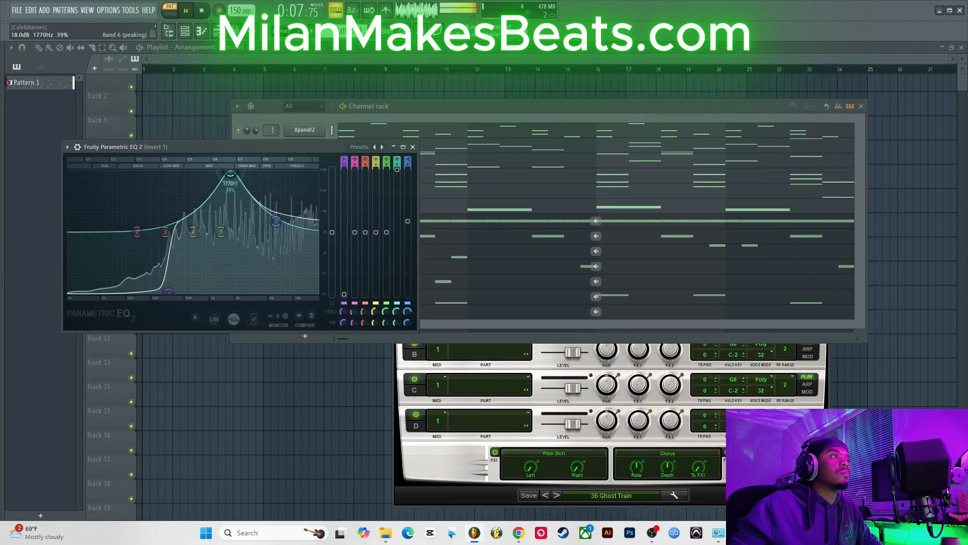
left_click_drag(297, 173, 312, 172)
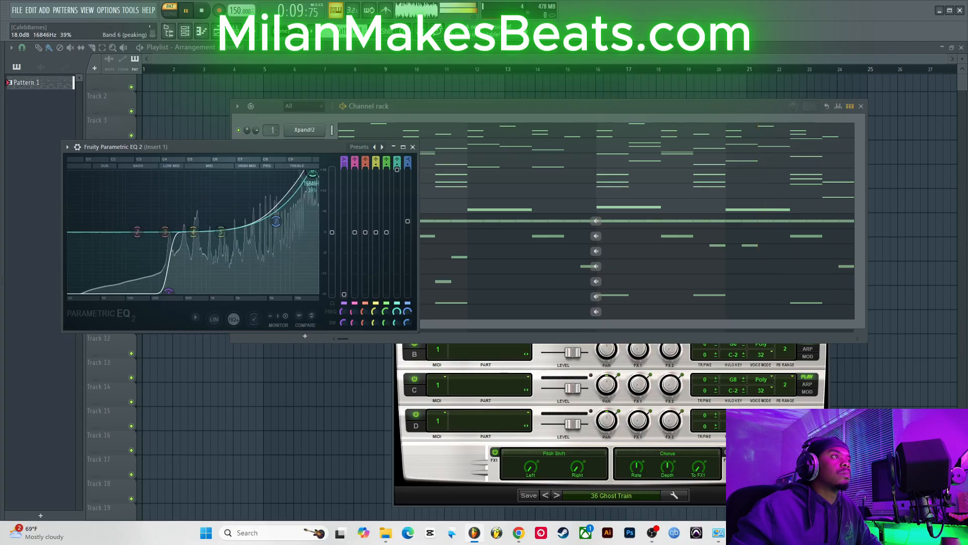
right_click(311, 174)
left_click(329, 187)
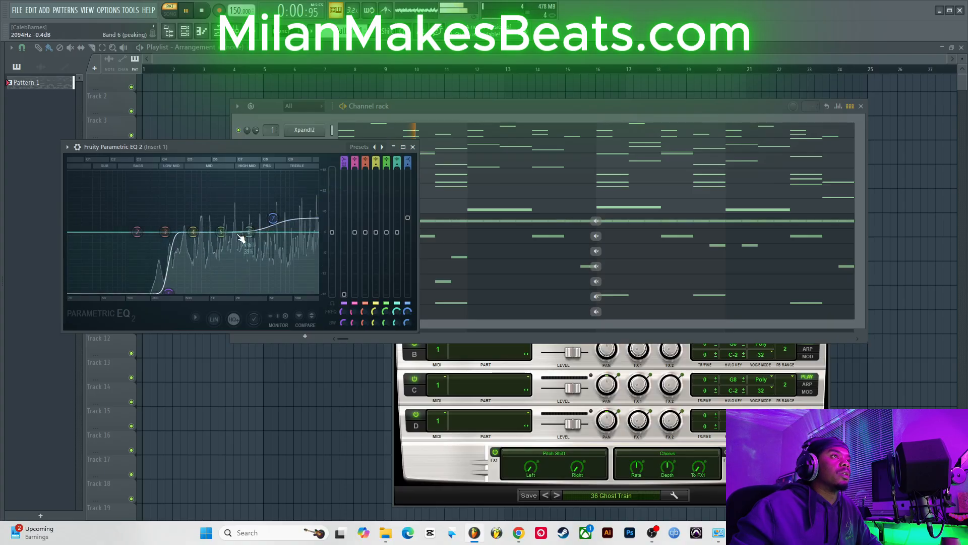
Step: Boost the mid bands slightly and dip band 6 to about -2.8 dB near 1799 Hz
left_click_drag(248, 232, 219, 218)
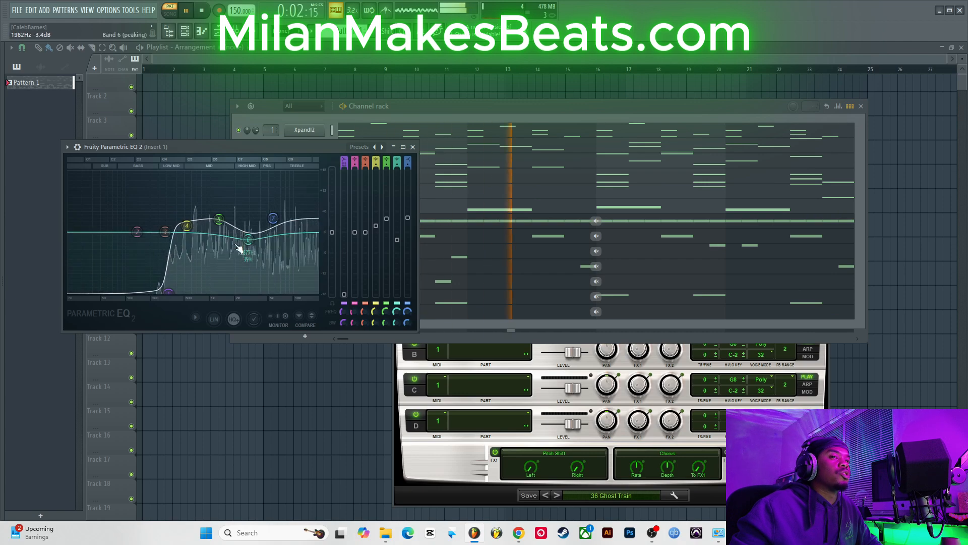
mouse_move(248, 240)
left_mouse_down()
mouse_move(219, 224)
mouse_move(242, 241)
left_mouse_up()
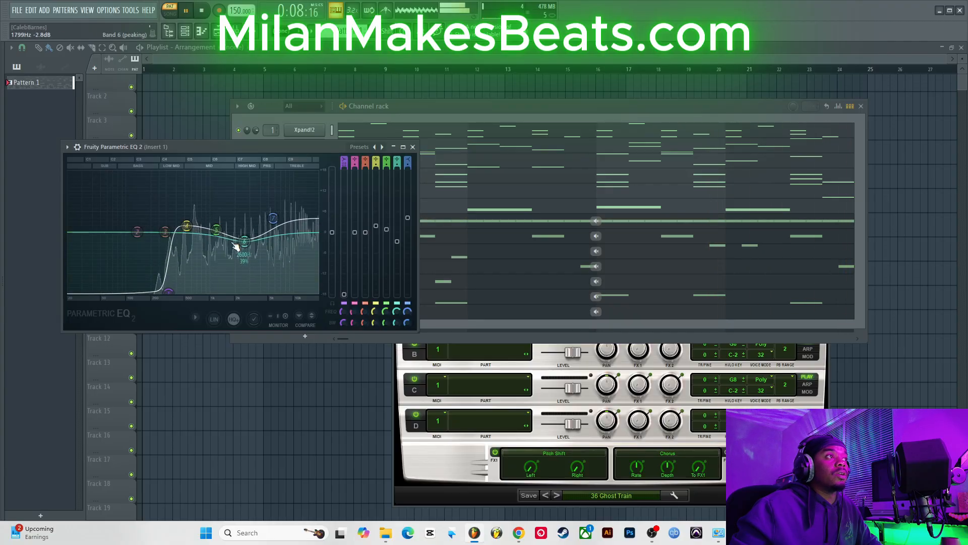
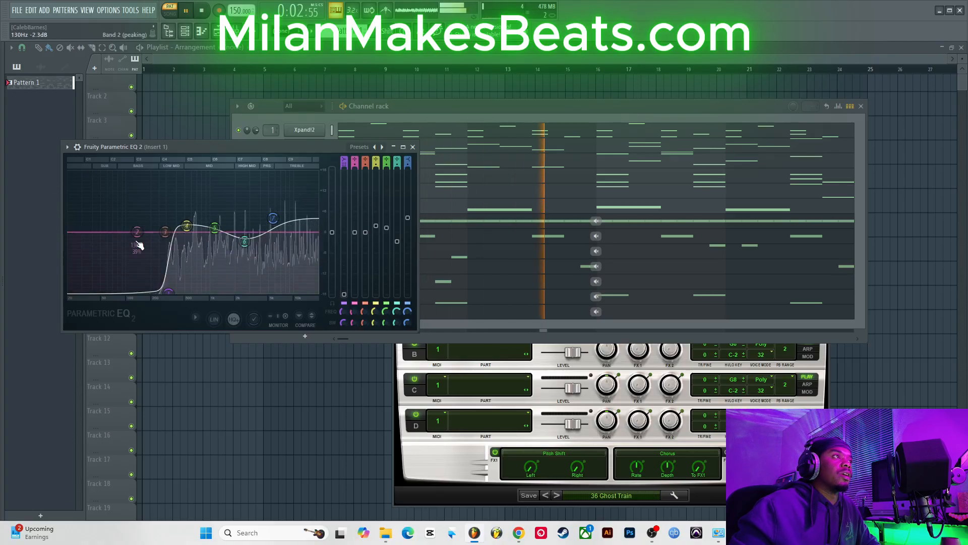
Step: Close the EQ, solo the first Xpand!2 channel and transpose all its piano-roll notes down one octave
left_click(412, 147)
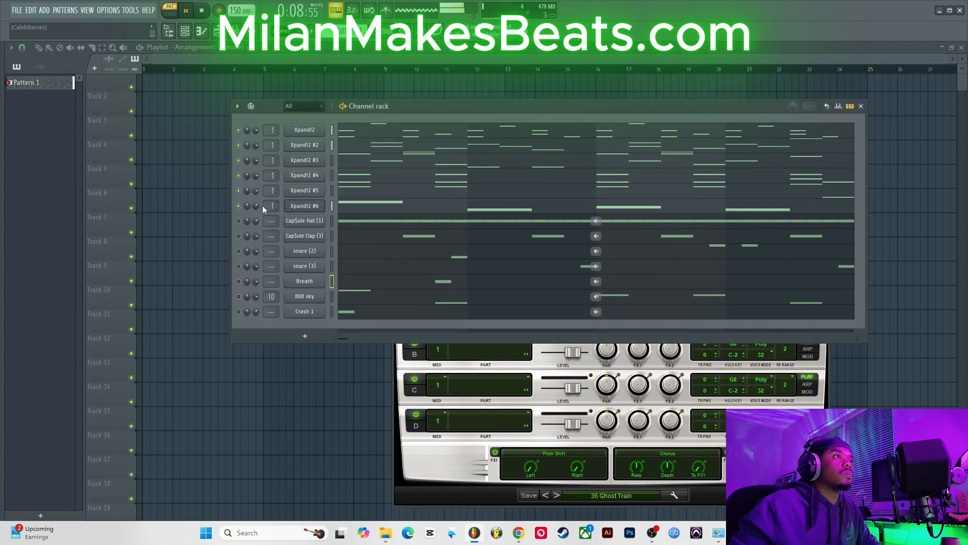
right_click(239, 130)
left_click(268, 133)
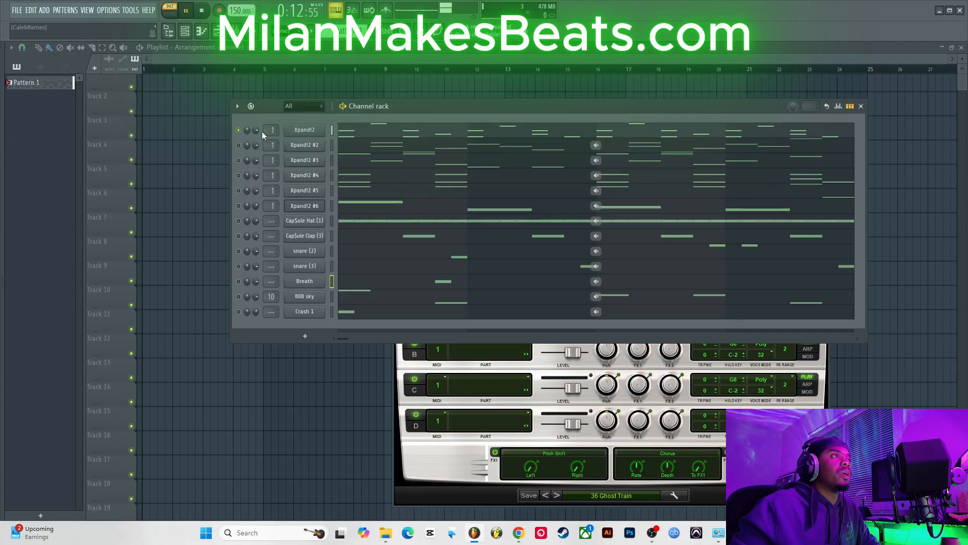
left_click(360, 133)
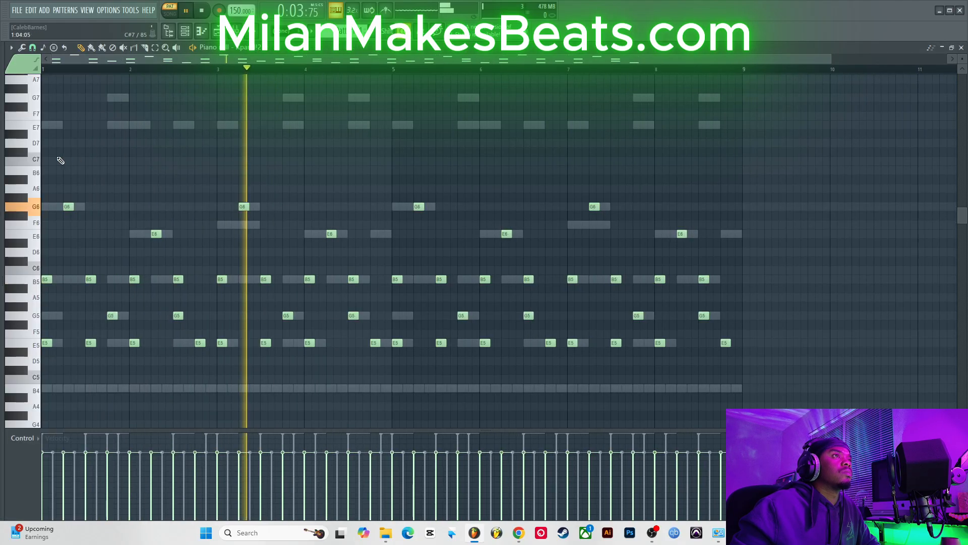
key("ctrl+a")
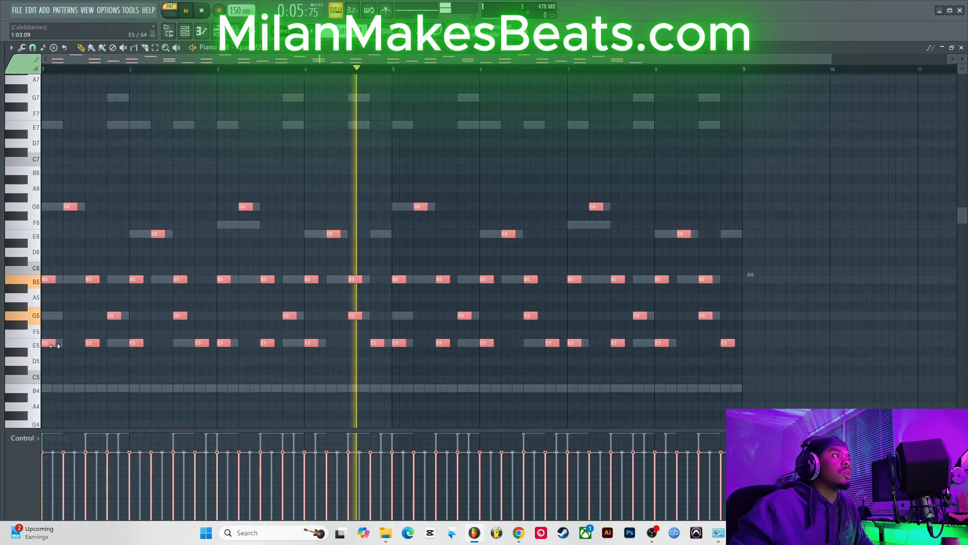
left_click_drag(54, 346, 62, 344)
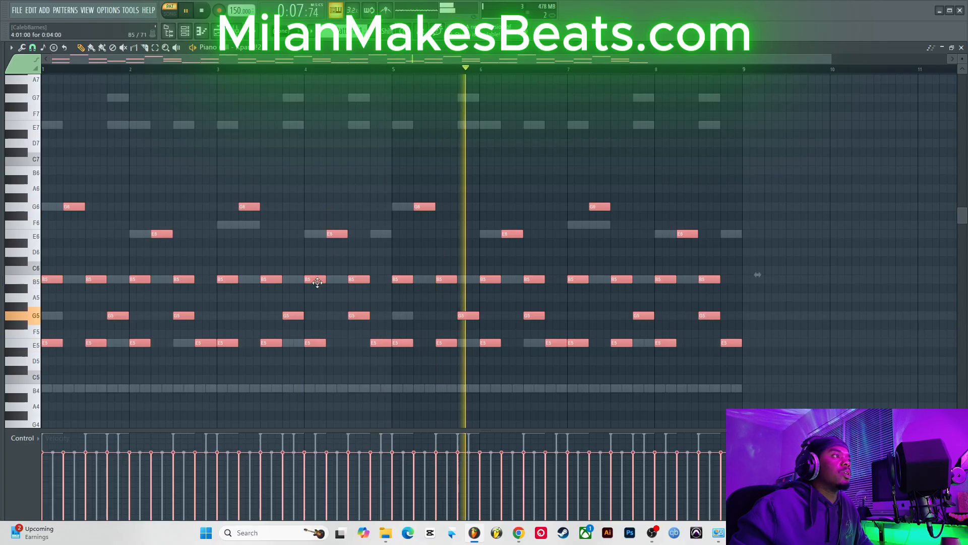
key("ctrl+Down")
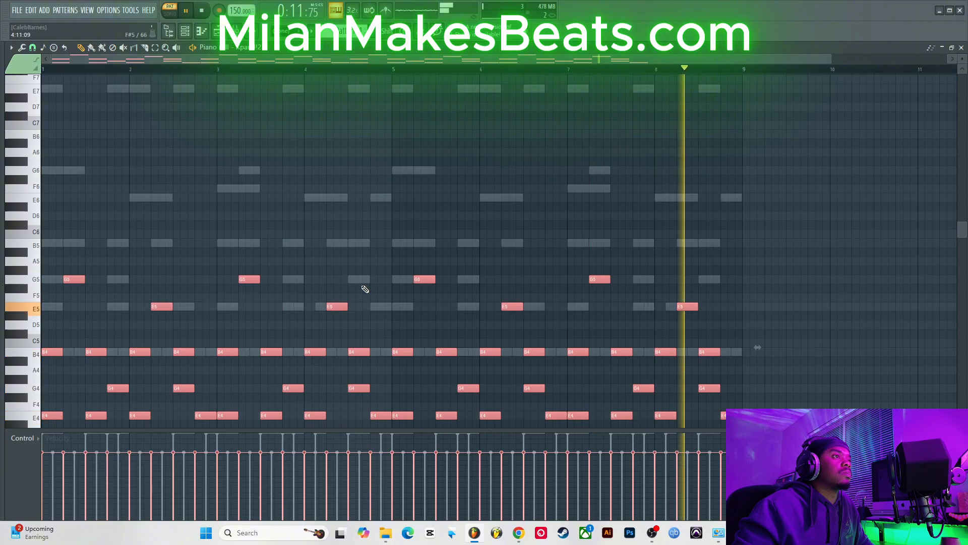
left_click(960, 48)
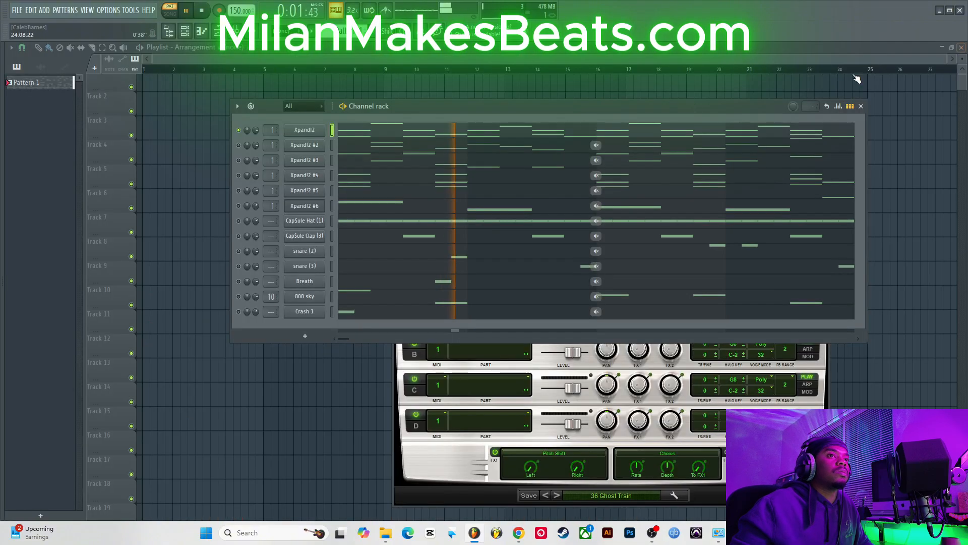
Step: Unmute Xpand!2 #2, transpose all its notes up one octave and lengthen them
left_click(239, 145)
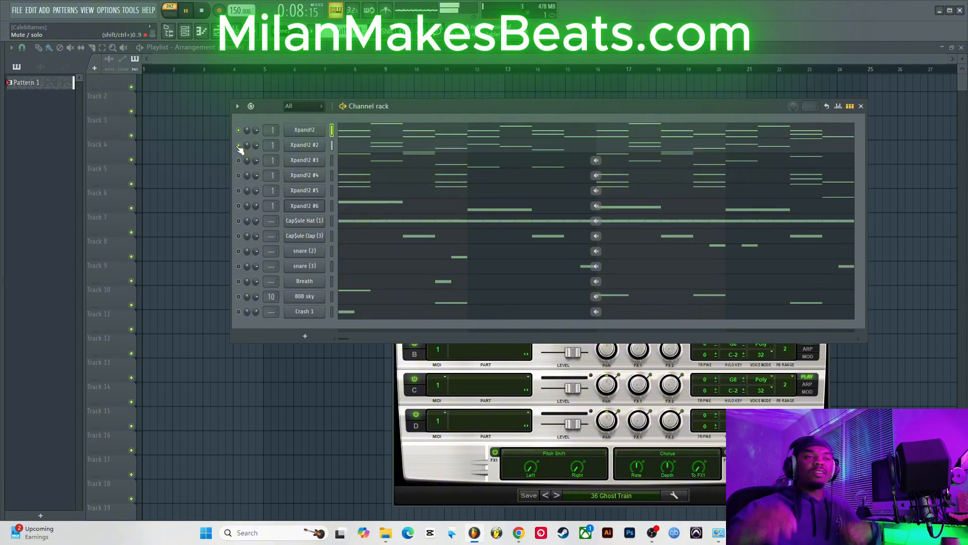
left_click(358, 150)
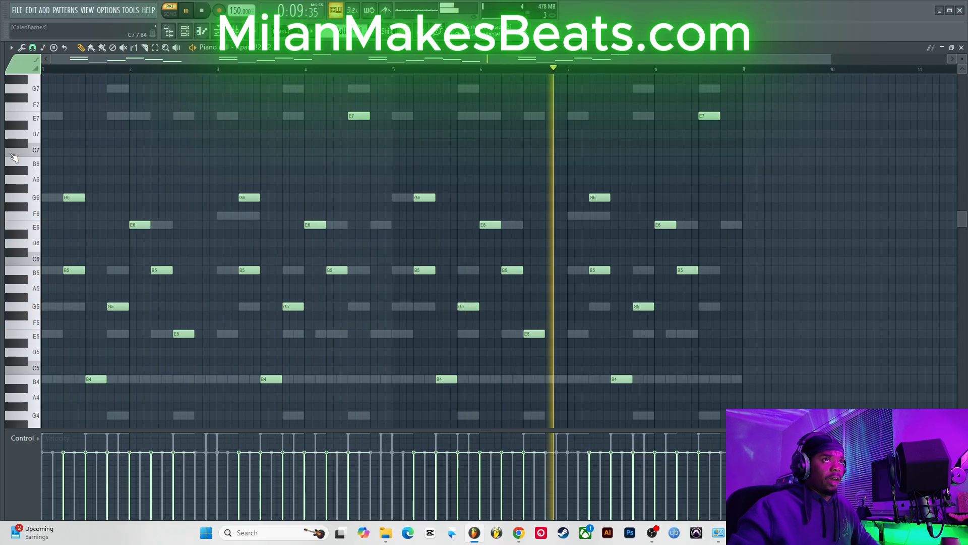
key("ctrl+a")
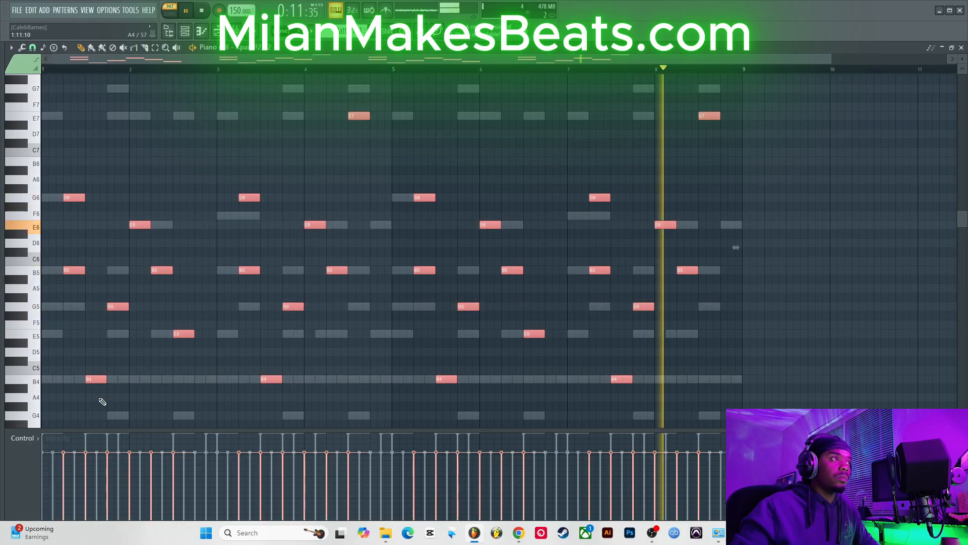
key("ctrl+Up")
scroll(101, 399, "up", 3)
key("space")
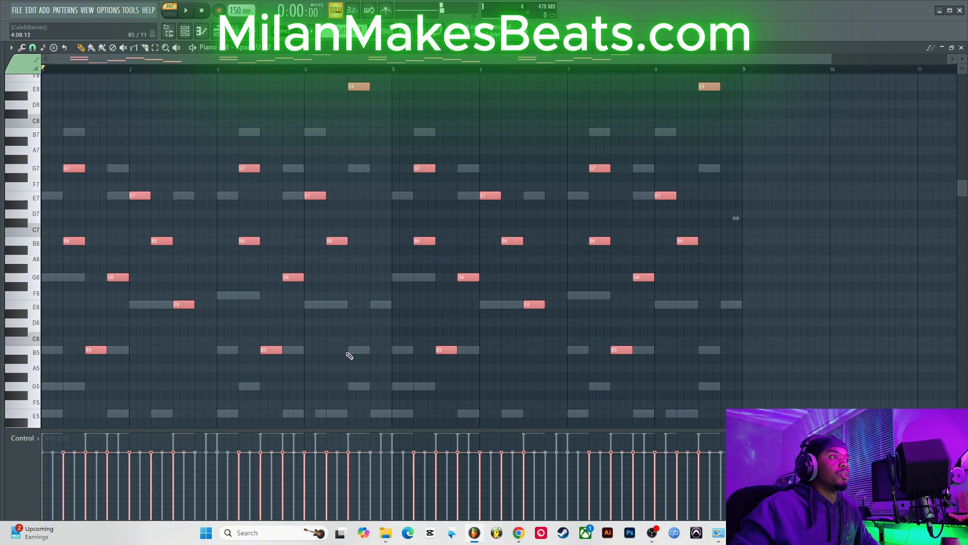
key("space")
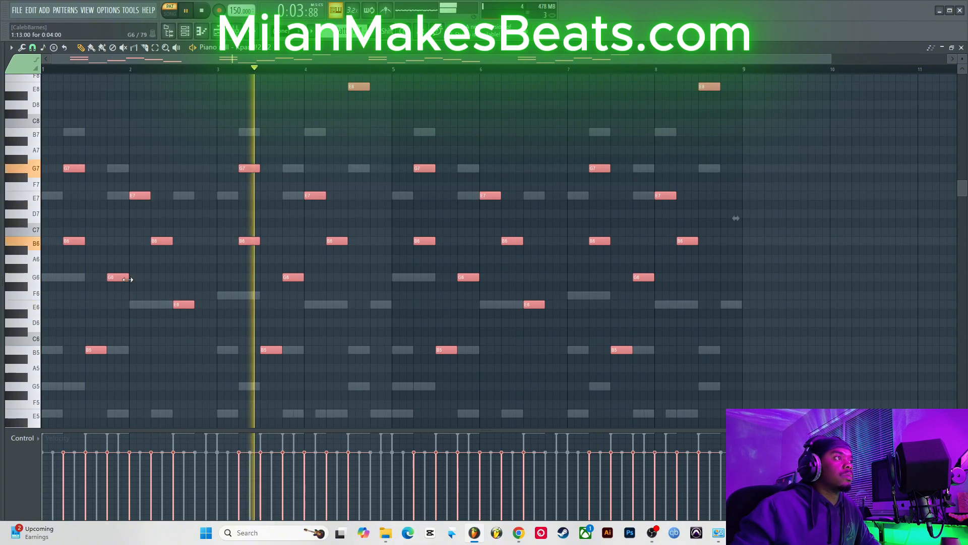
left_click_drag(128, 279, 150, 279)
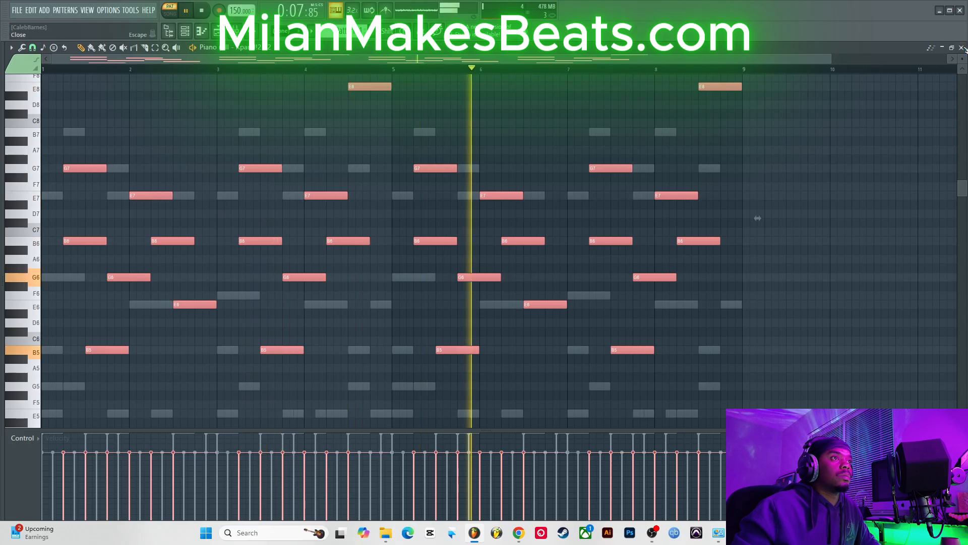
left_click(962, 48)
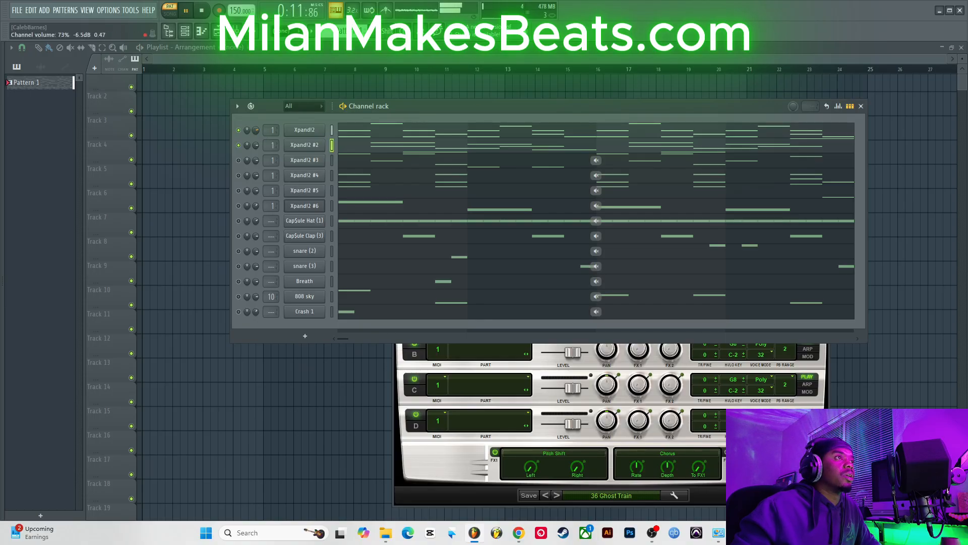
Step: Unmute Xpand!2 #3 through #6 one by one, adjusting their panning and volume knobs
left_click(239, 161)
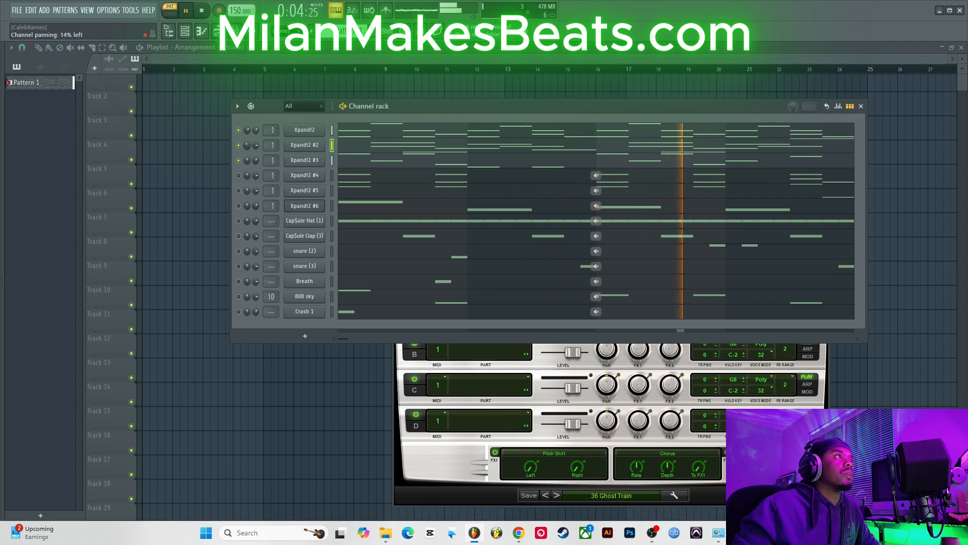
left_click_drag(247, 145, 247, 148)
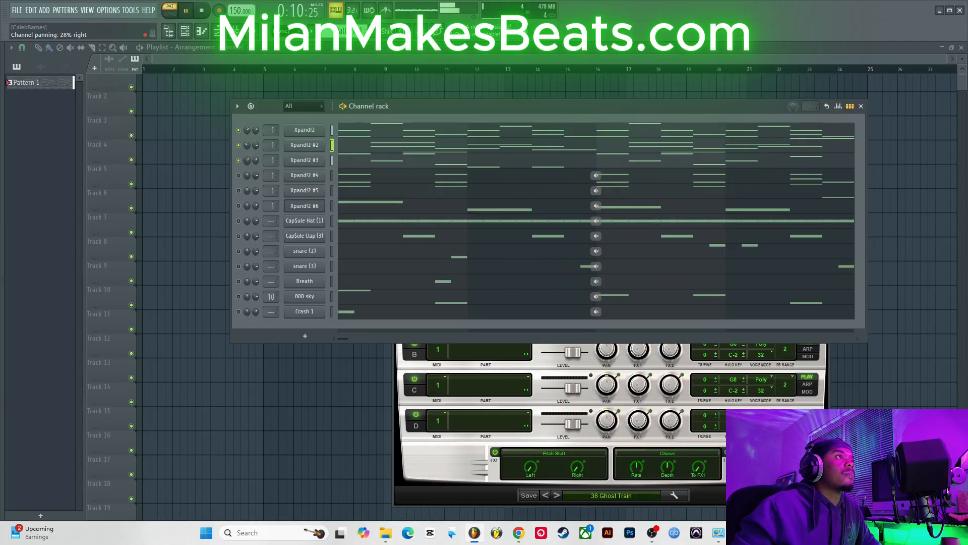
left_click(240, 175)
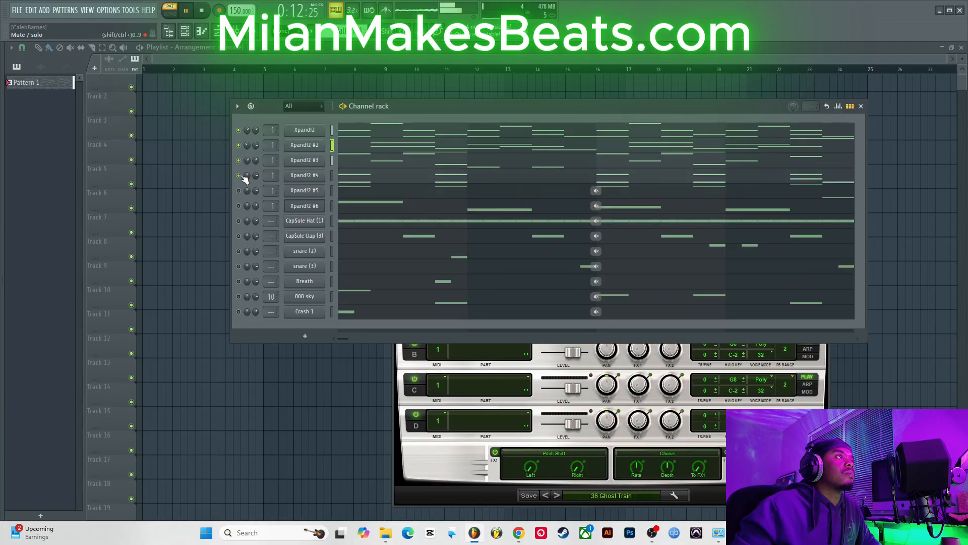
left_click_drag(247, 176, 247, 188)
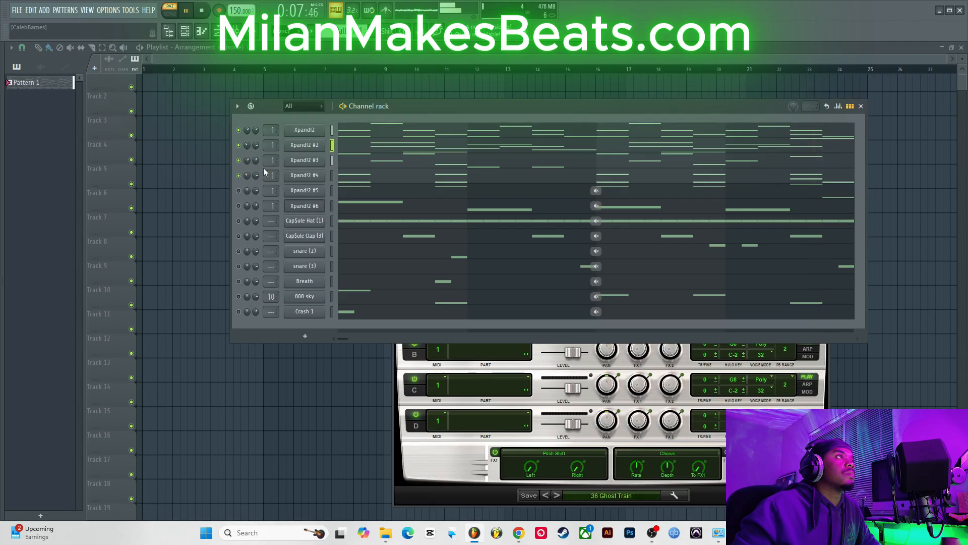
left_click(239, 191)
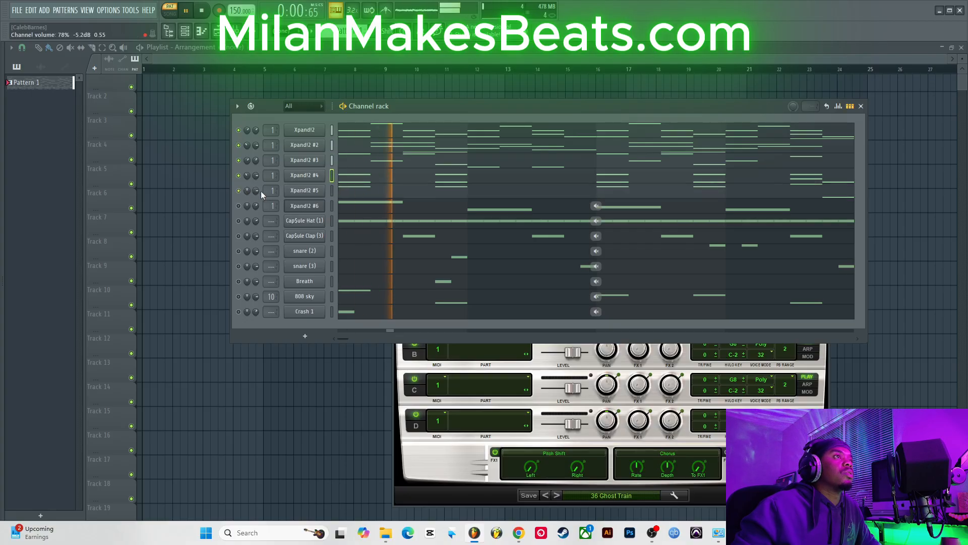
mouse_move(255, 191)
left_mouse_down()
mouse_move(255, 198)
mouse_move(247, 182)
left_mouse_up()
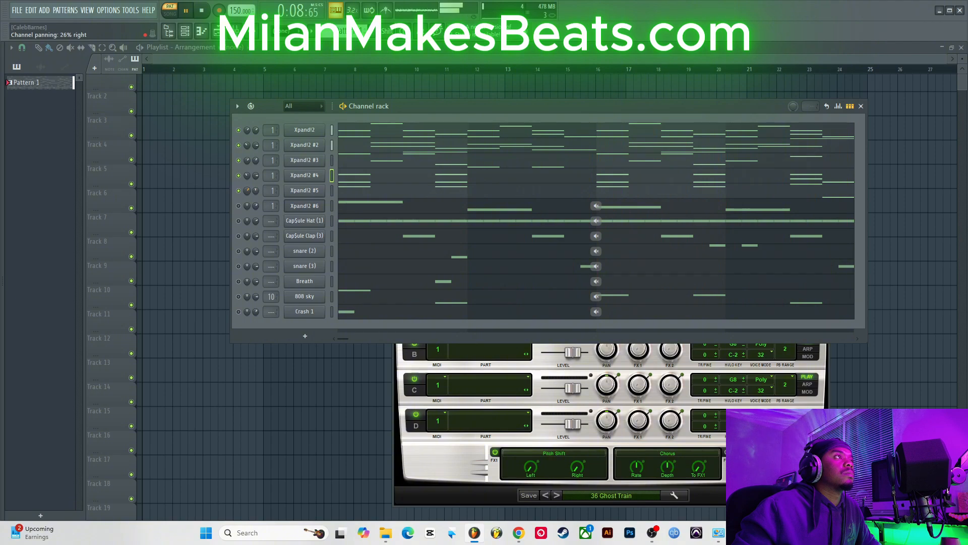
left_click(238, 206)
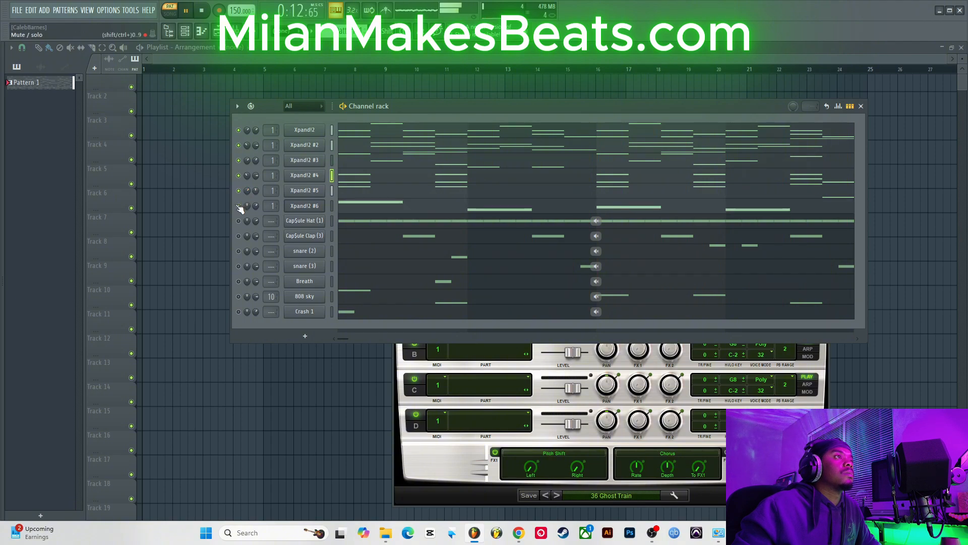
left_click_drag(247, 206, 247, 213)
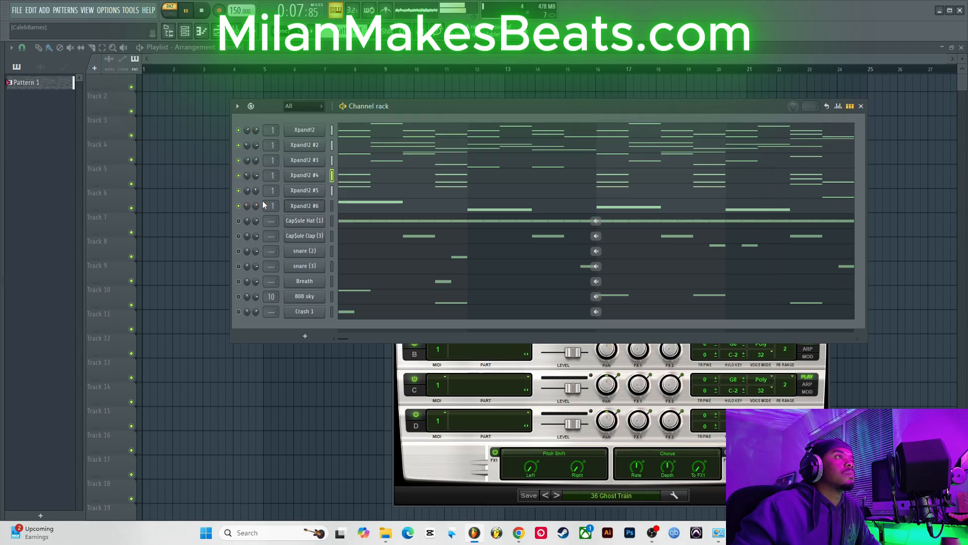
left_click_drag(255, 203, 255, 205)
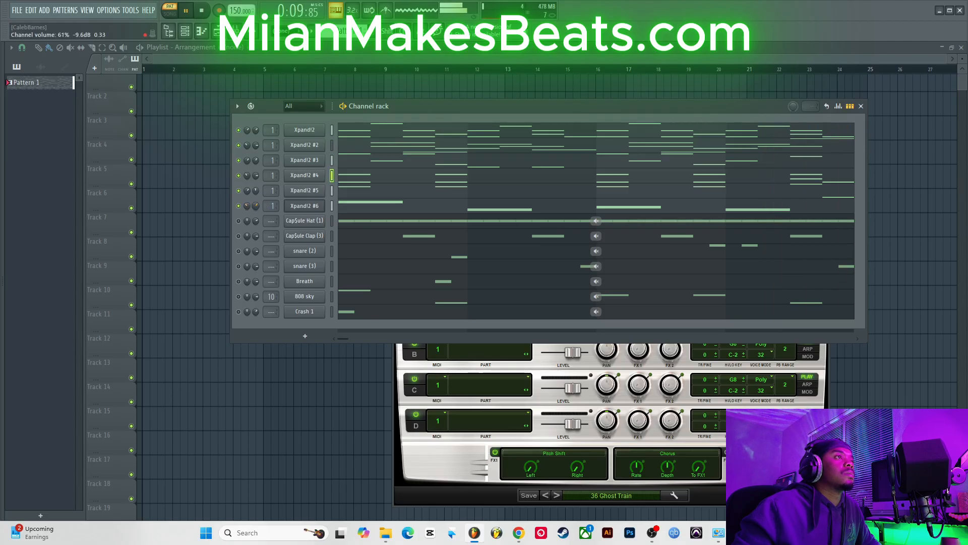
Step: Unmute the hat channel and replace its sample with Cap$ule Hat (3) from the Cap$ule Corp. Kit Hat$ folder
left_click(239, 221)
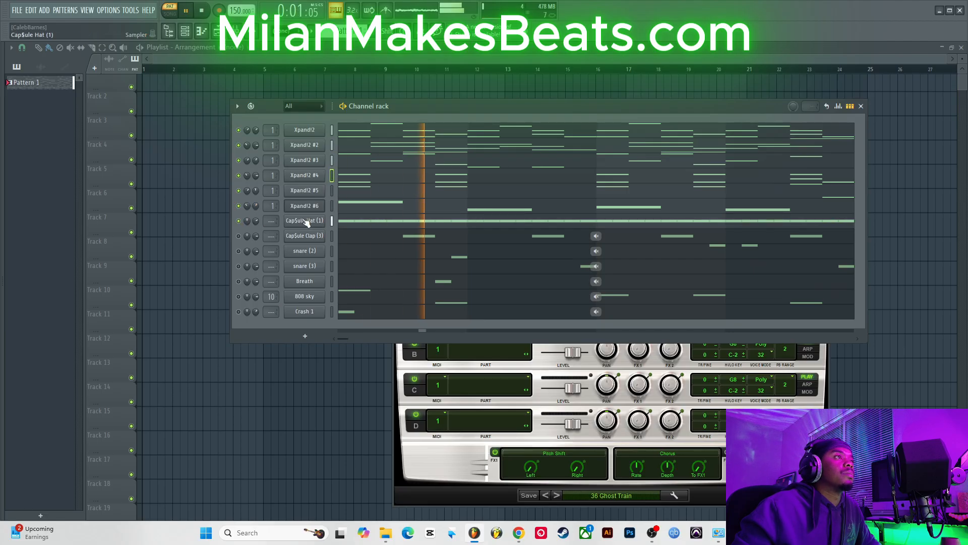
key("alt+F8")
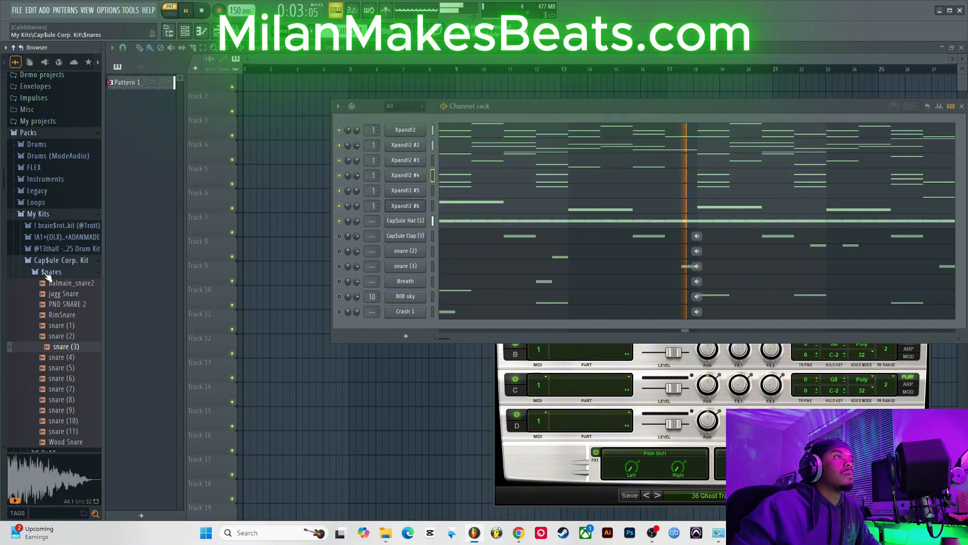
left_click(49, 272)
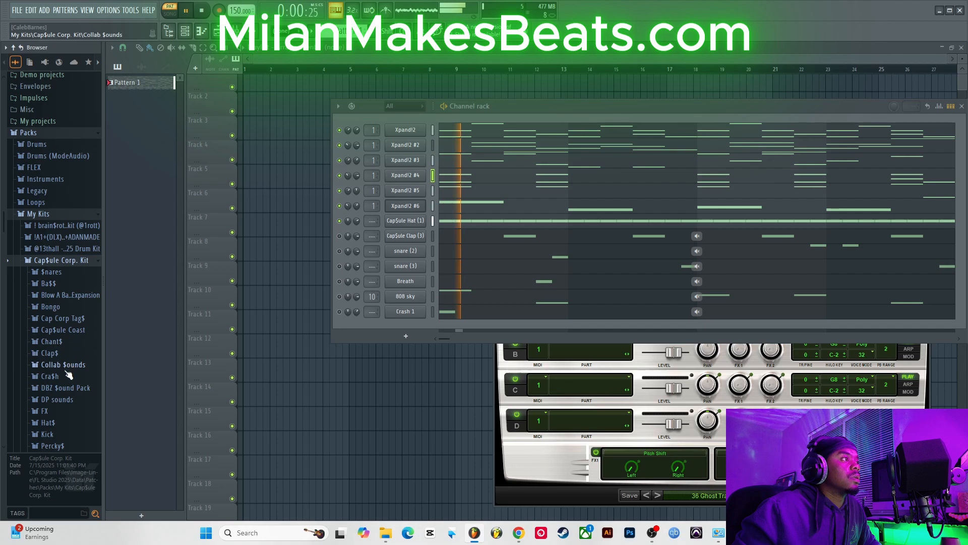
left_click(48, 422)
left_click(90, 340)
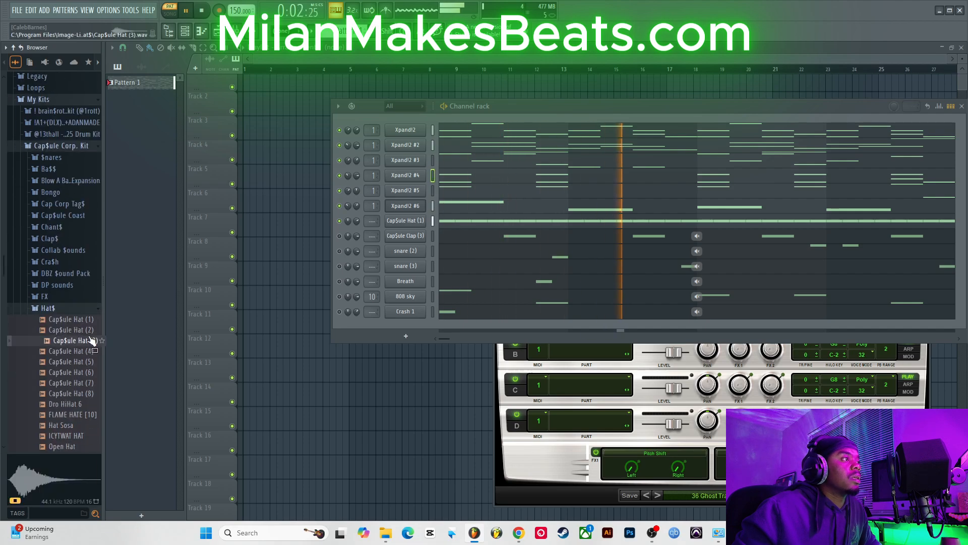
left_click_drag(90, 340, 300, 223)
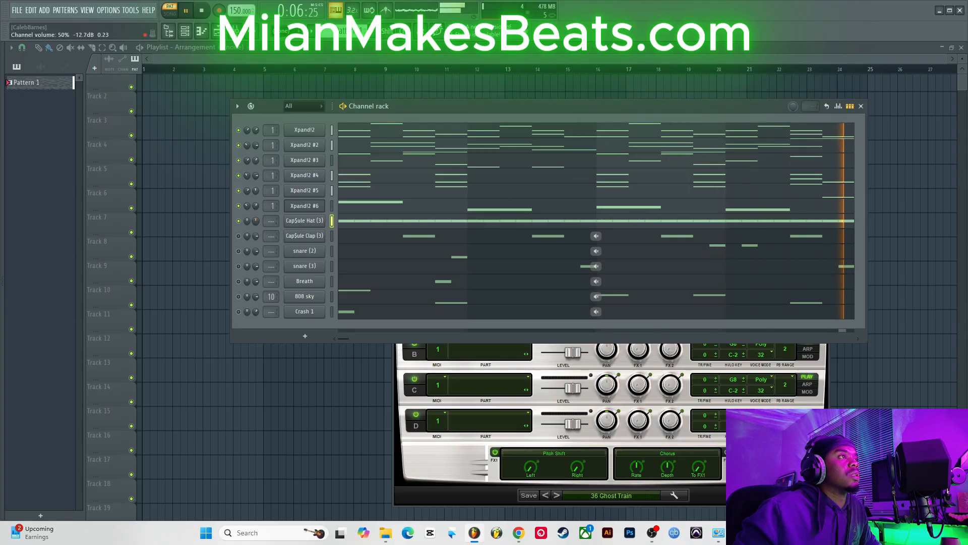
Step: Unmute the clap and route the hat, clap, both snare and Breath channels to mixer insert 2
left_click(239, 236)
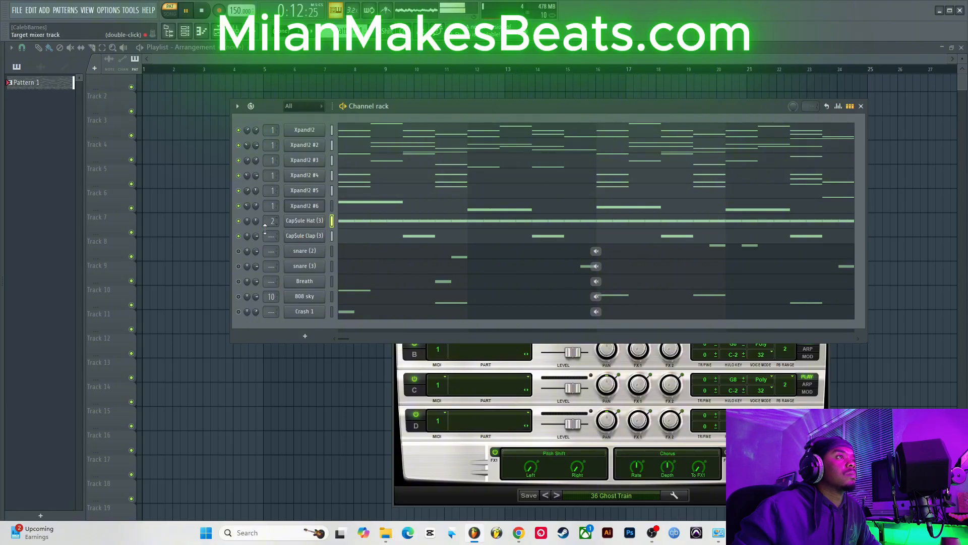
left_click_drag(272, 236, 268, 264)
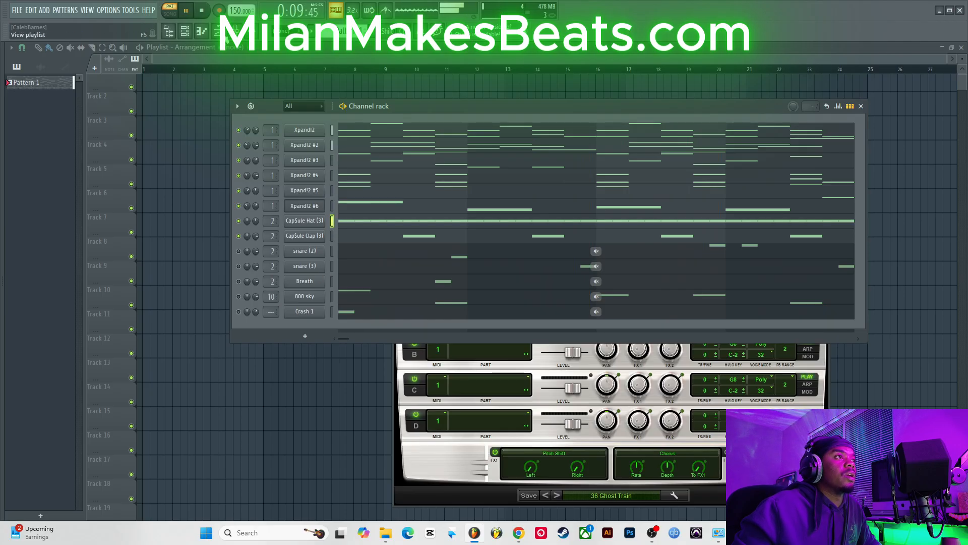
Step: Open the mixer and add Fruity Parametric EQ to the first effect slot of insert 2
left_click(217, 32)
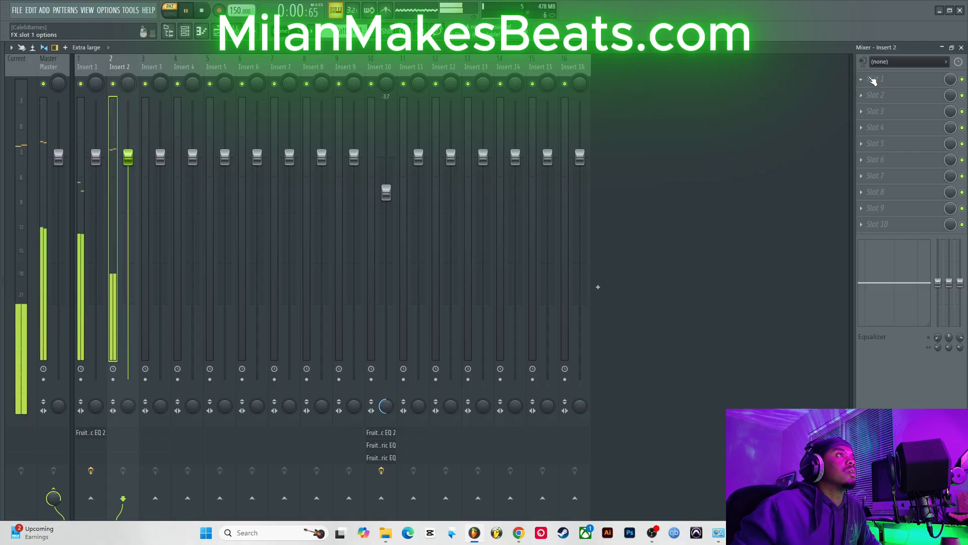
left_click(876, 79)
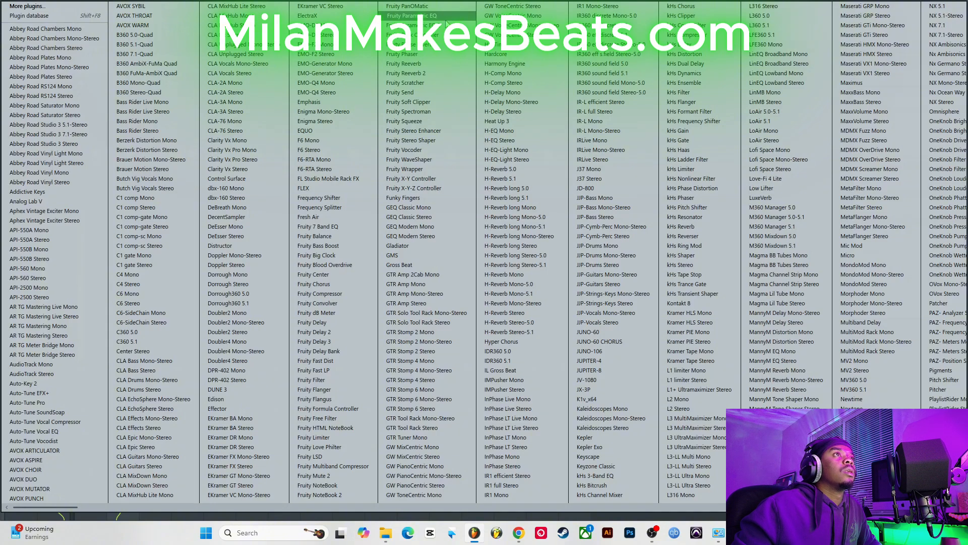
left_click(445, 21)
Step: Load the SnareDrum Enhance preset into the new Fruity Parametric EQ
left_click(94, 174)
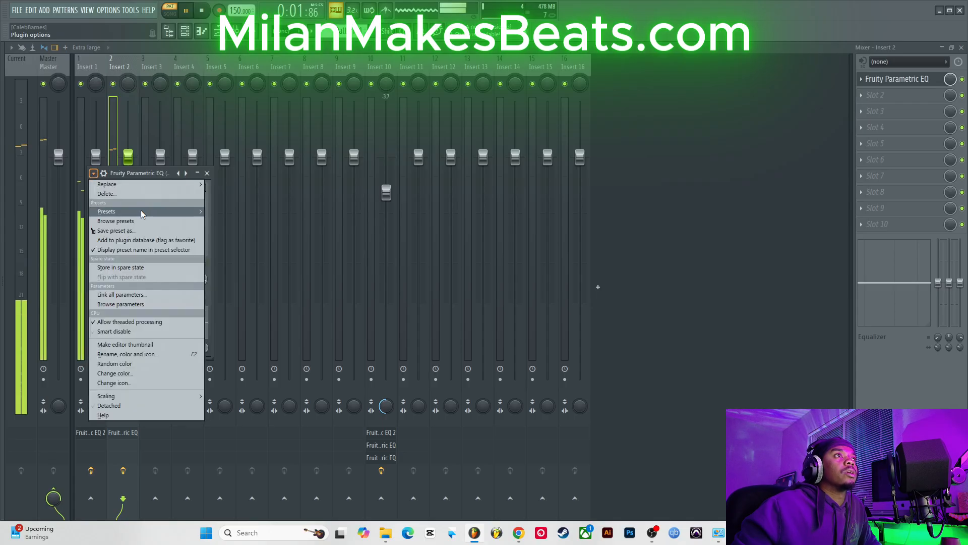
mouse_move(142, 213)
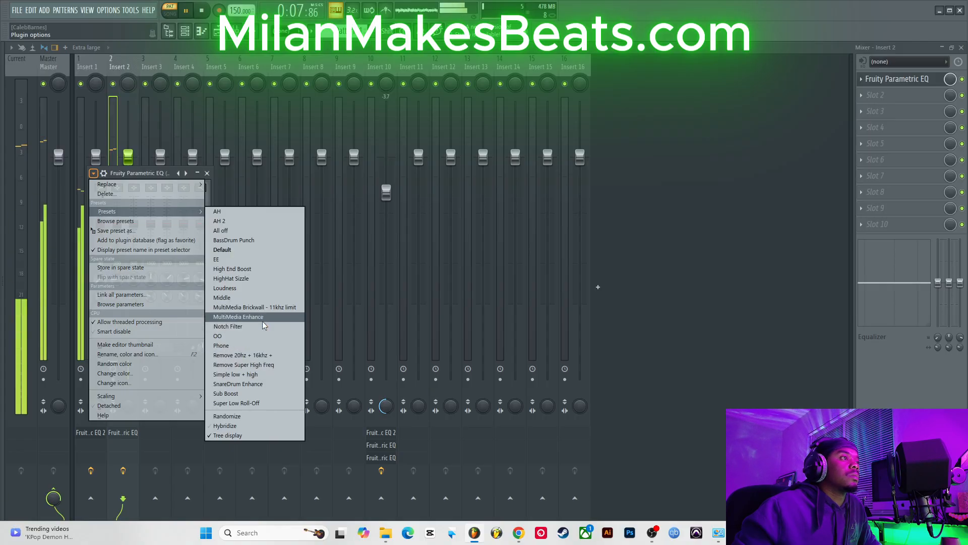
left_click(254, 384)
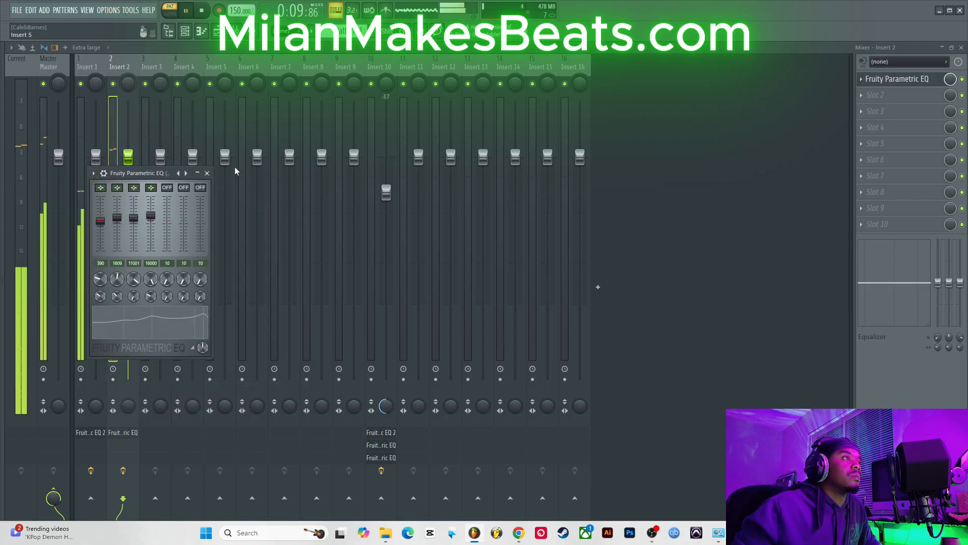
Step: Close the EQ window and lower insert 2's fader to about -4.2 dB
left_click(207, 173)
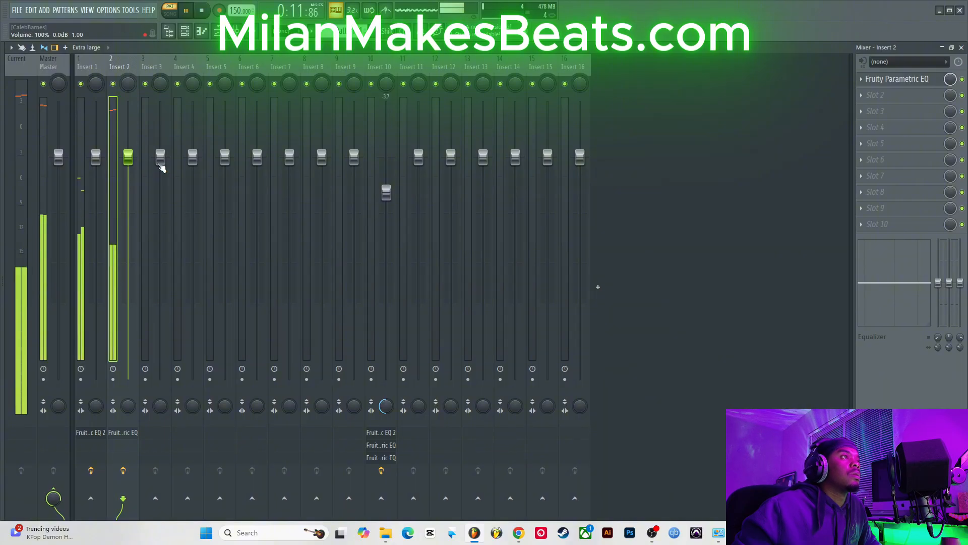
left_click_drag(128, 158, 128, 195)
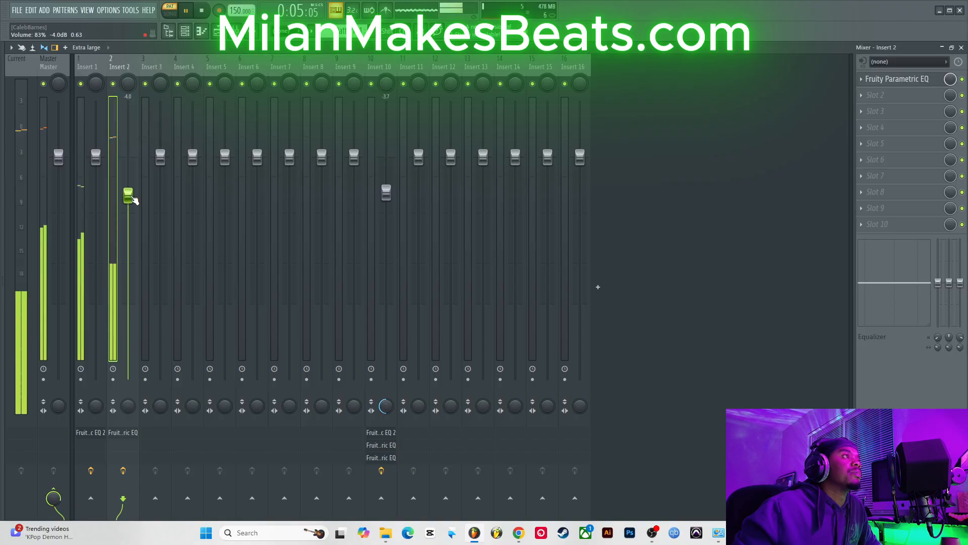
left_click_drag(130, 195, 130, 197)
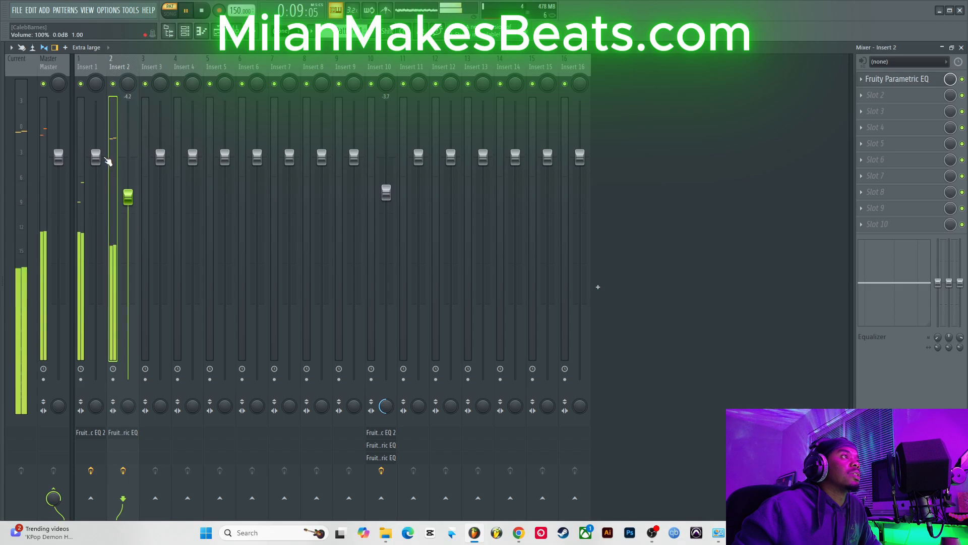
Step: Add Fruity Convolver to the second effect slot of insert 1, lowering its dry level to about -3.5 dB and adjusting wet
left_click(101, 98)
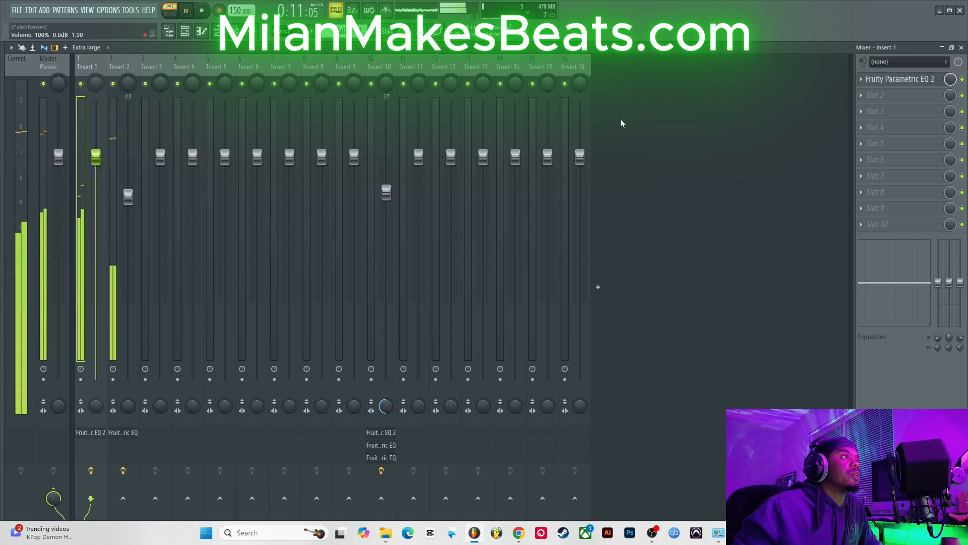
left_click(862, 98)
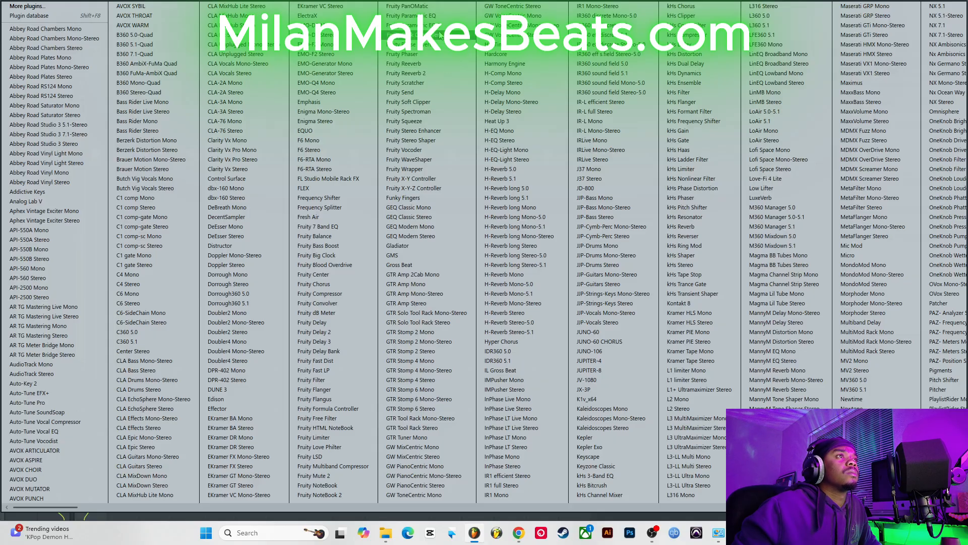
left_click(332, 303)
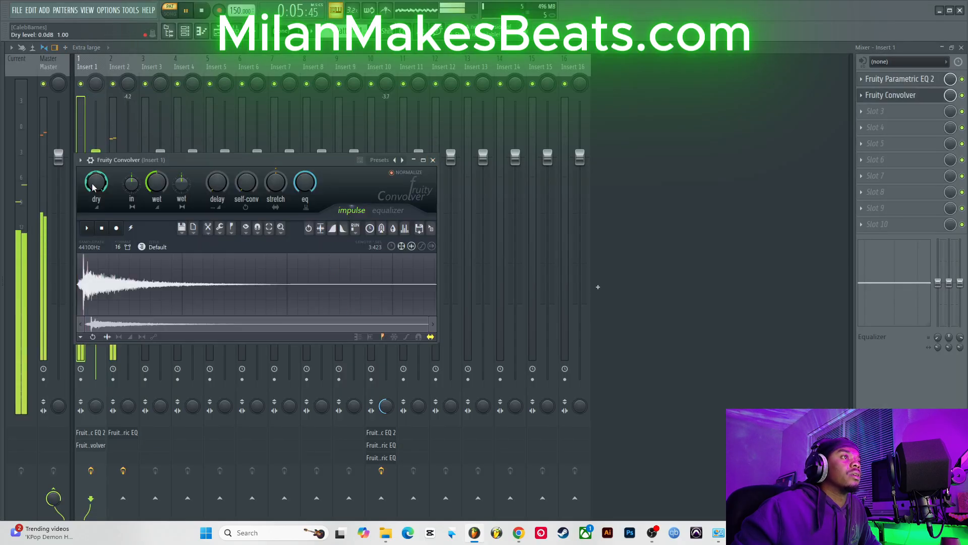
left_click_drag(97, 183, 97, 185)
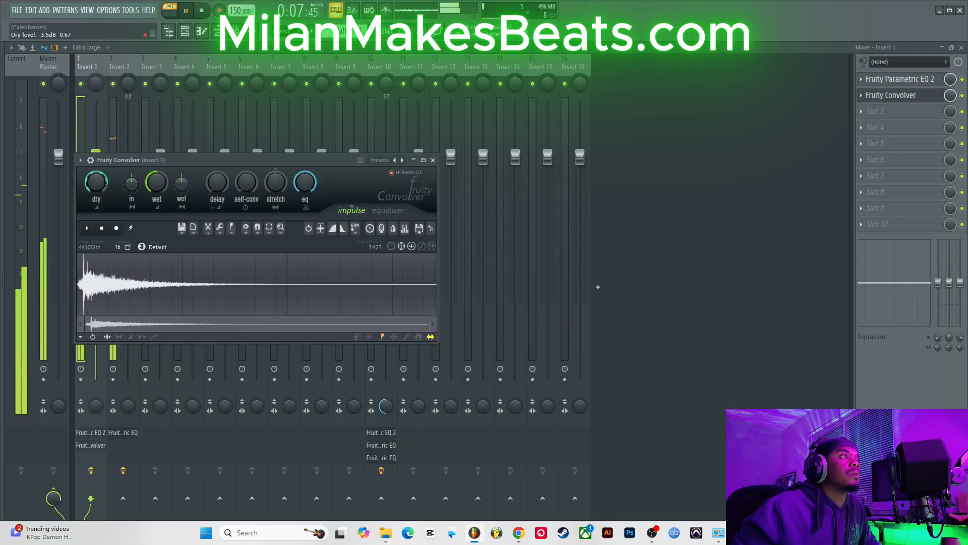
left_click_drag(156, 182, 158, 189)
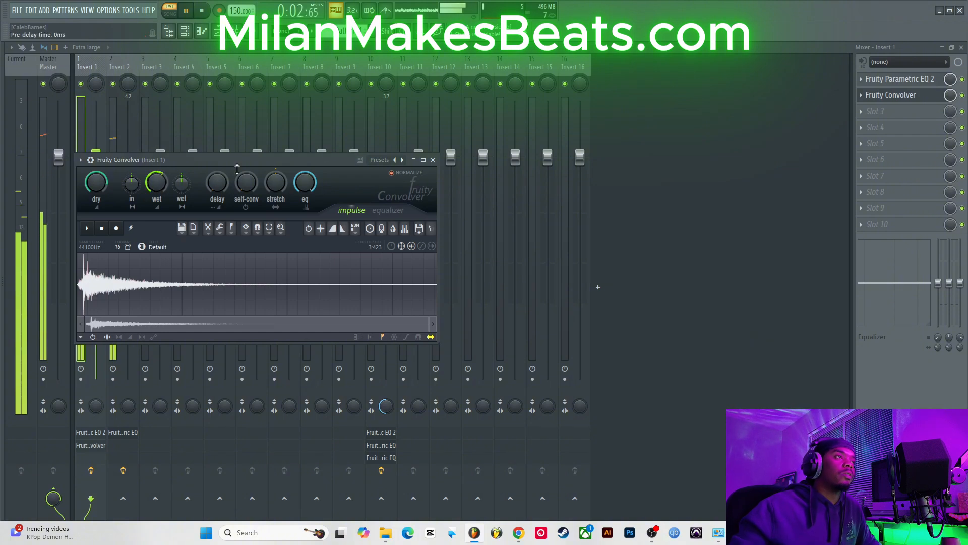
left_click(433, 160)
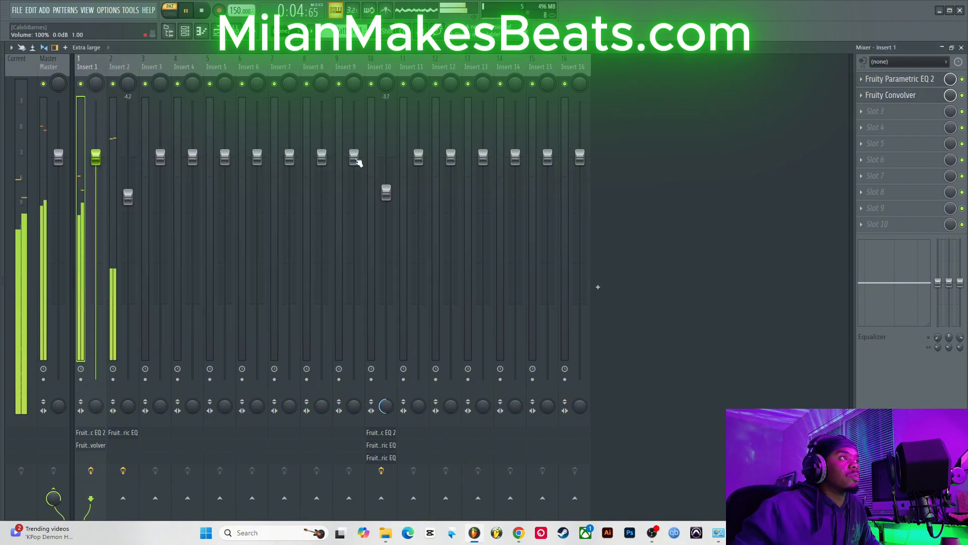
Step: Add Fruity Delay 2 to insert 1's third slot, choose ping-pong feedback and lower the feedback cutoff
left_click(878, 111)
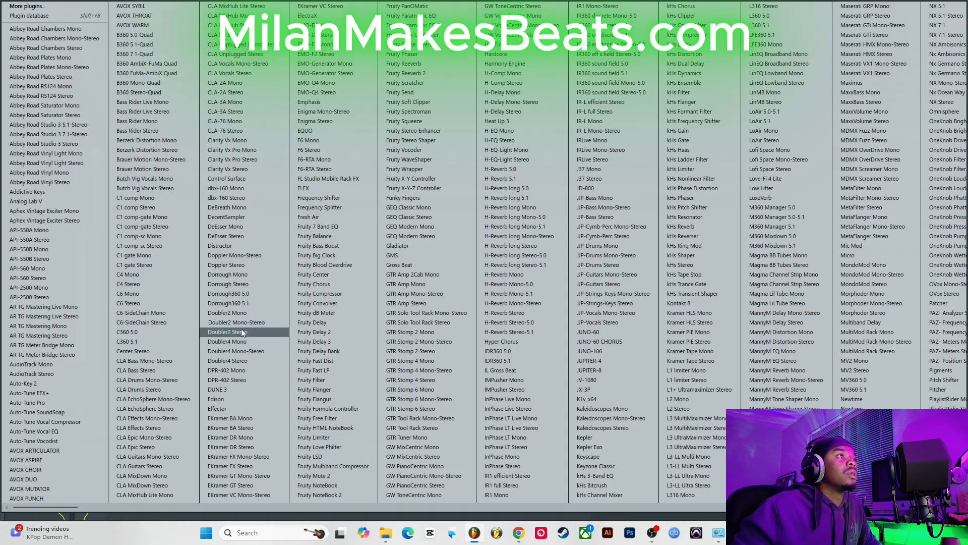
left_click(340, 333)
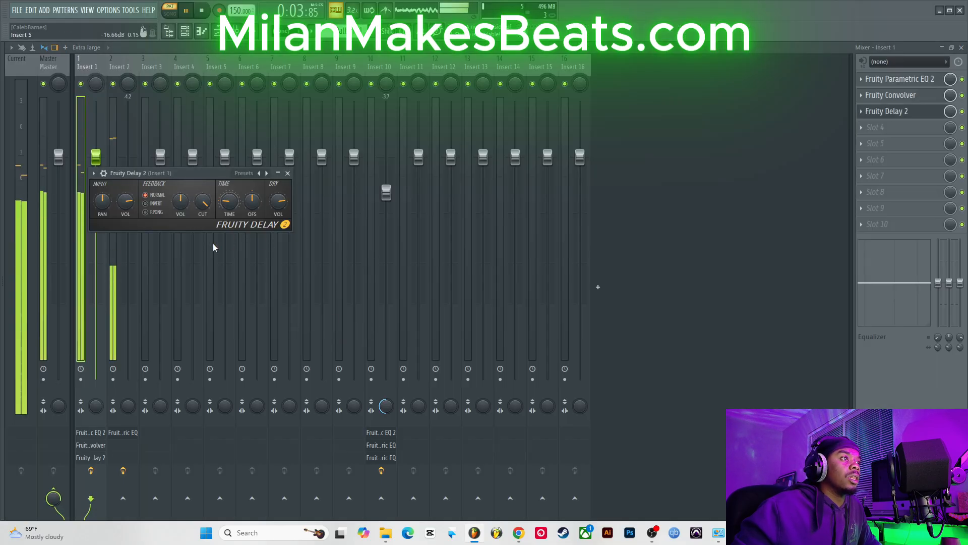
left_click(163, 214)
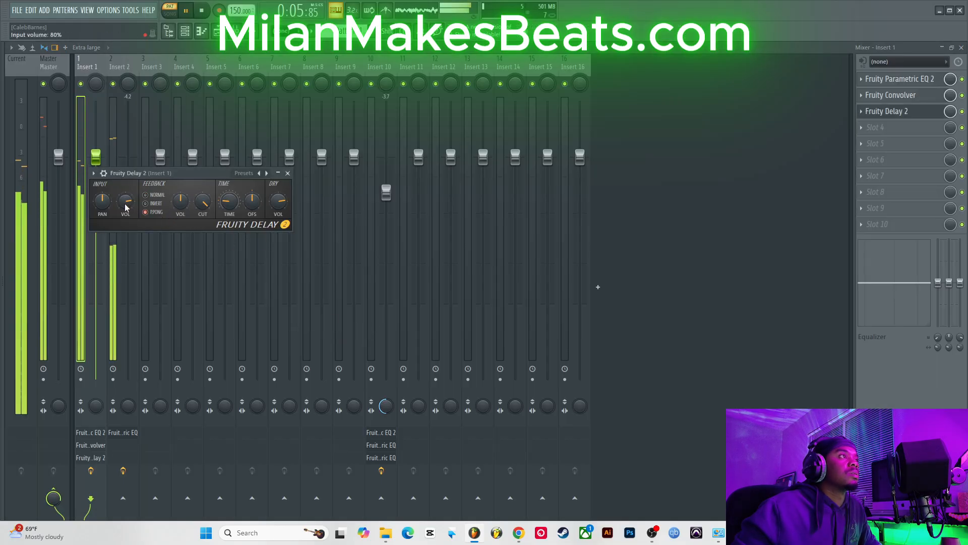
left_click_drag(202, 201, 202, 209)
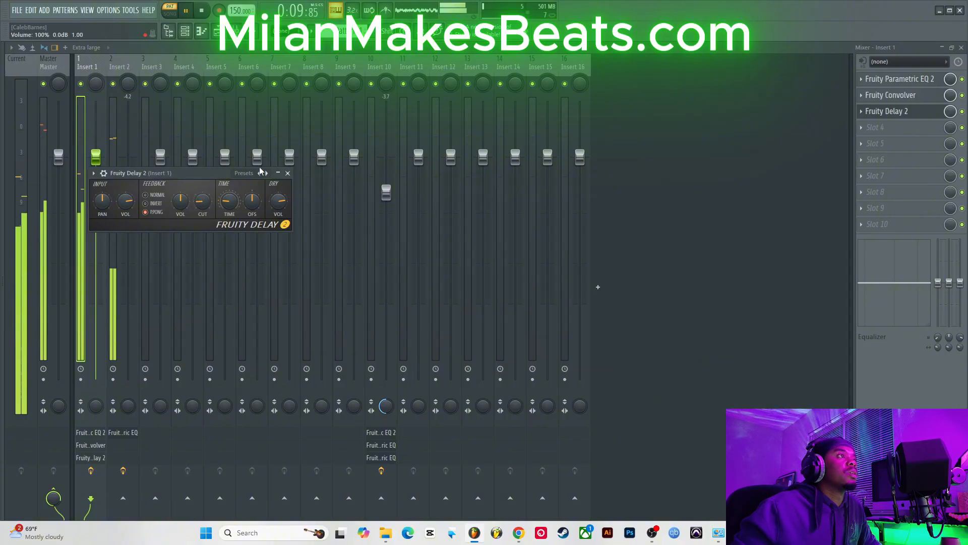
left_click(288, 173)
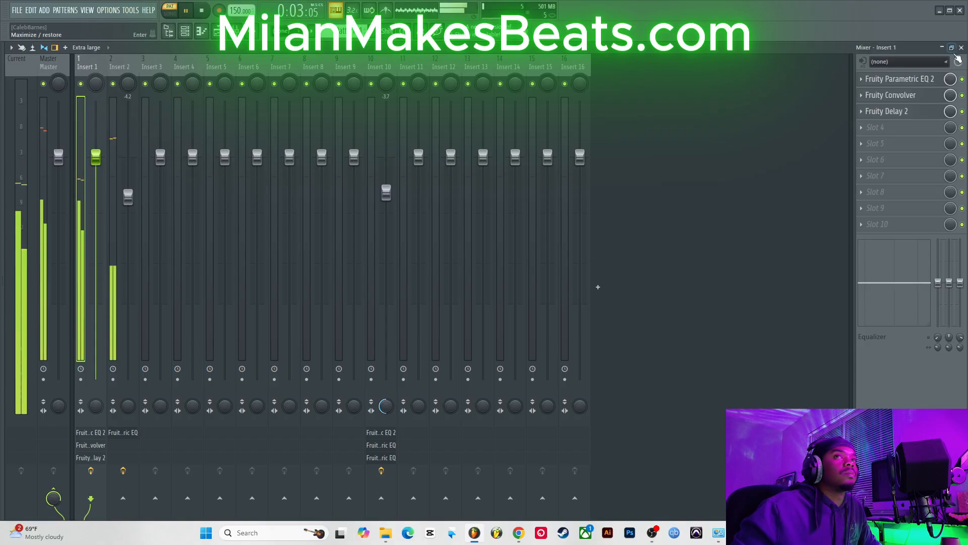
Step: Toggle mutes on both snare channels and the Breath channel while playing the beat to audition the drums
left_click(961, 49)
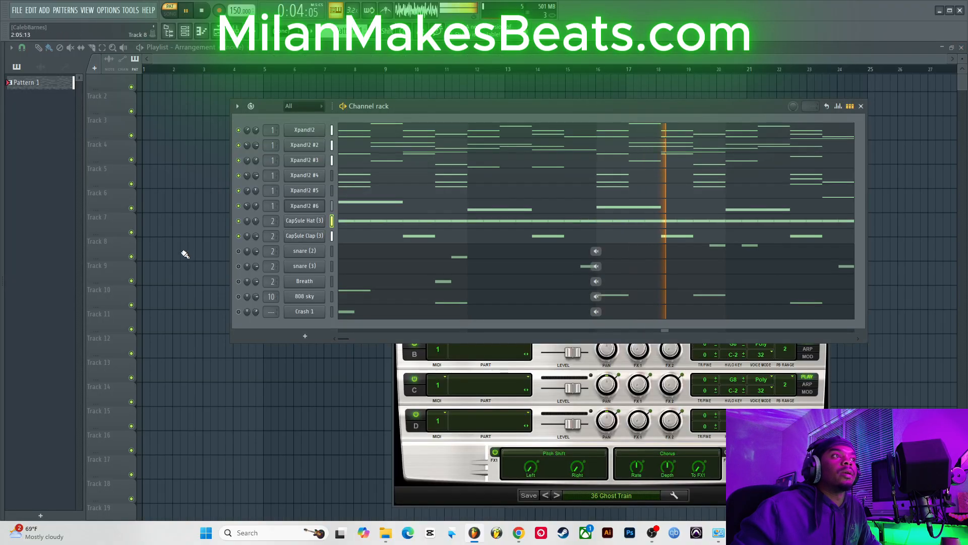
left_click(239, 251)
left_click(239, 266)
left_click(239, 281)
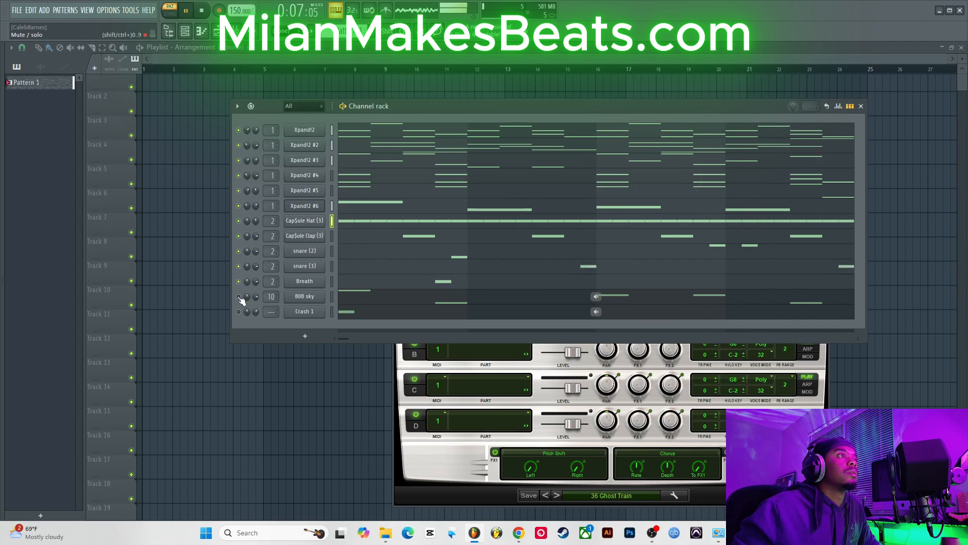
left_click(239, 281)
left_click(239, 266)
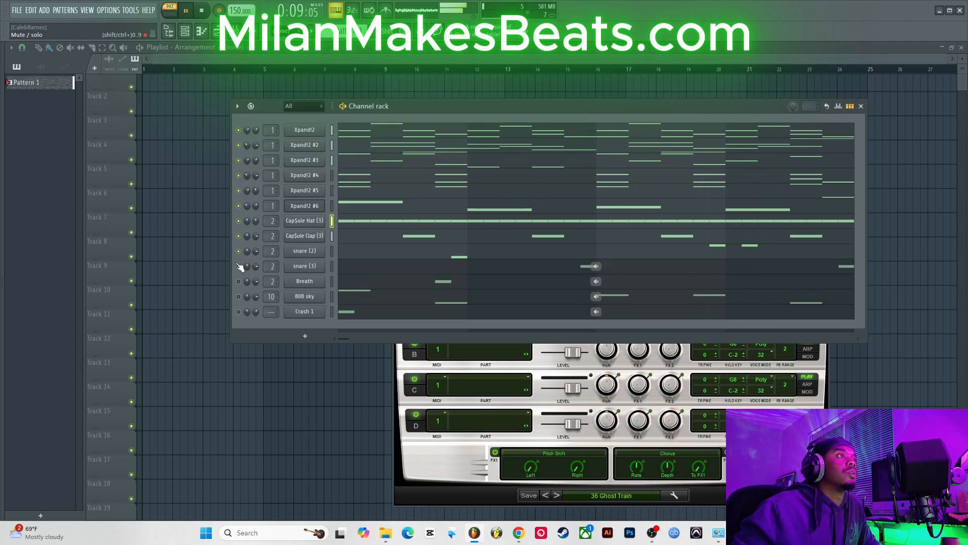
left_click(239, 251)
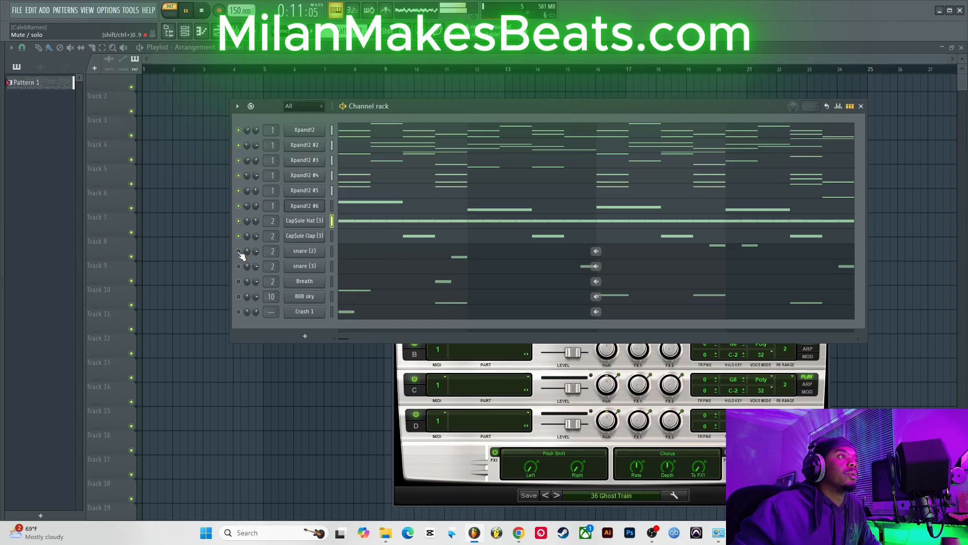
left_click(240, 251)
key("space")
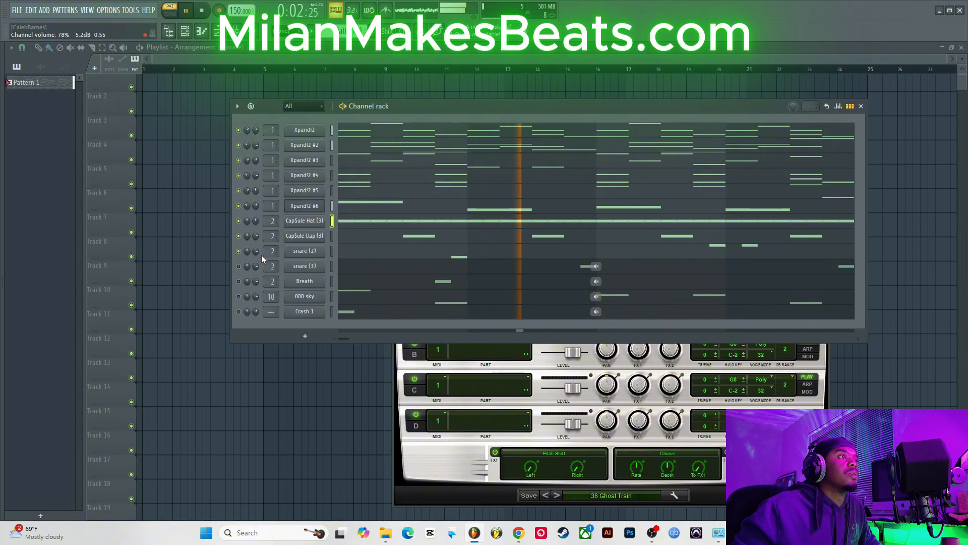
left_click_drag(256, 251, 256, 262)
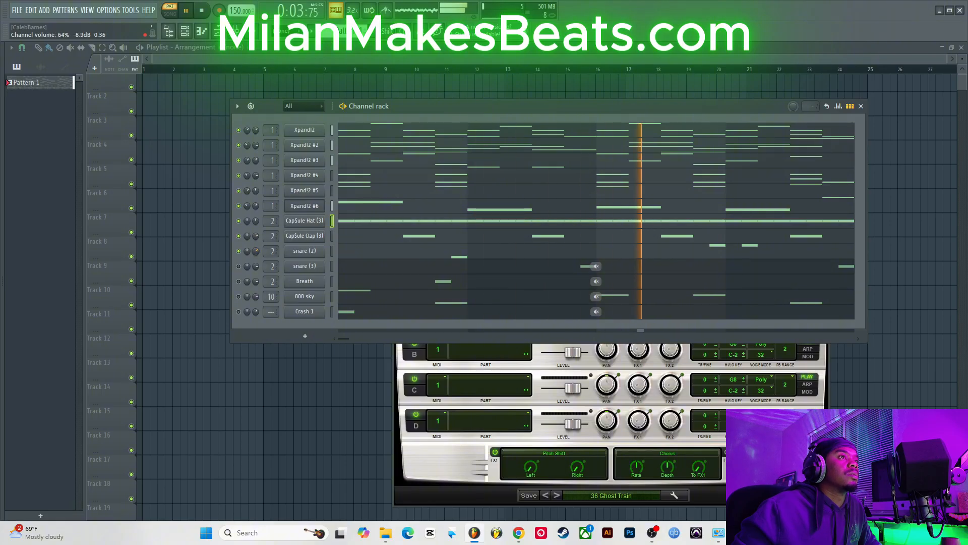
Step: Unmute the snare (3), Breath and 808 sky channels and play back the beat
left_click(239, 266)
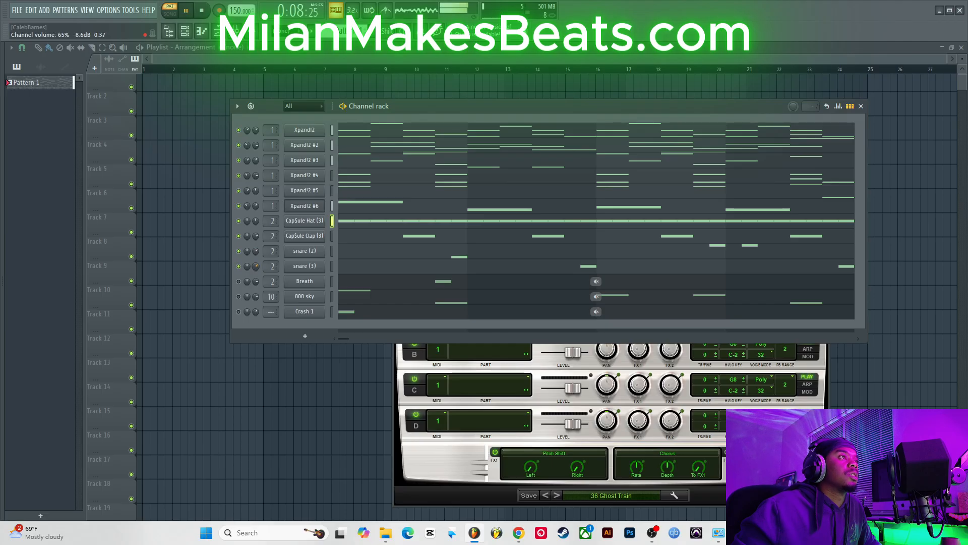
left_click(239, 282)
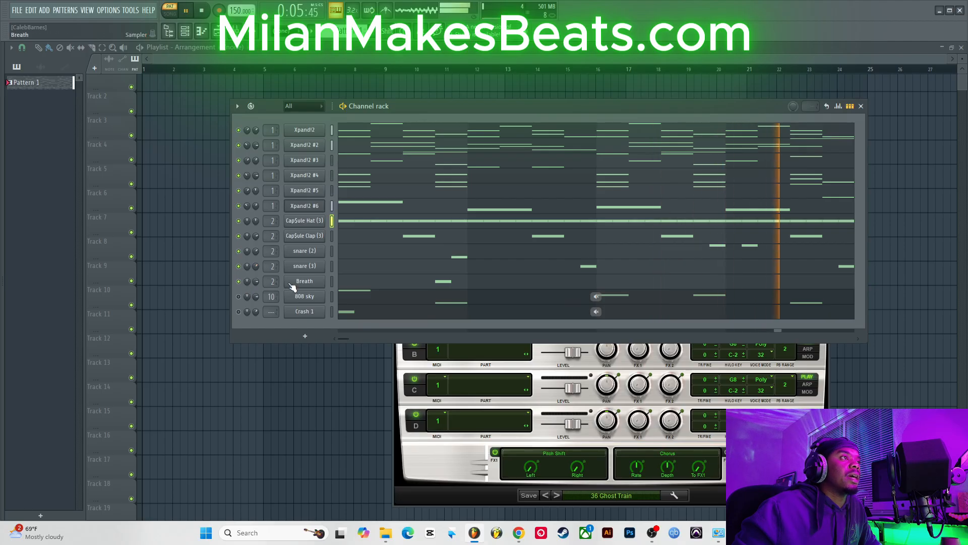
key("space")
key("space")
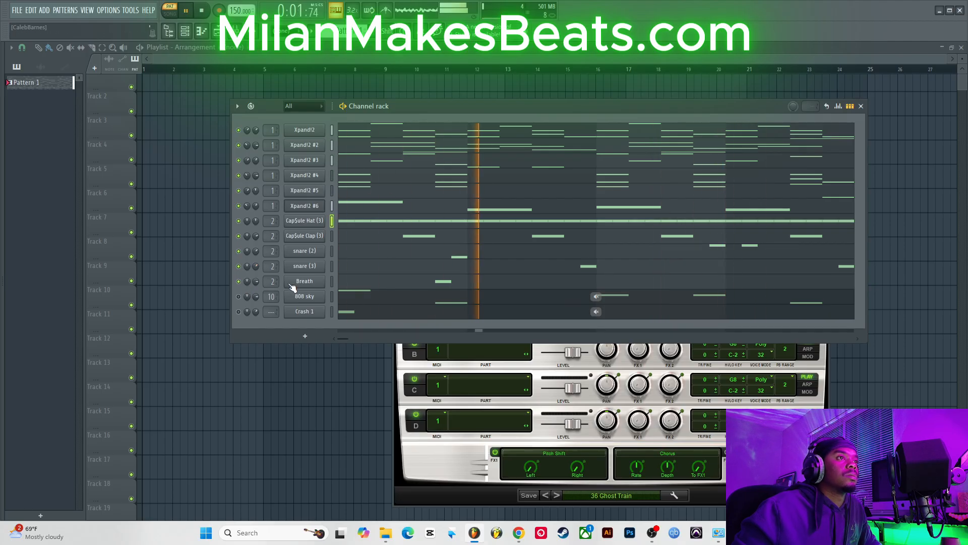
key("space")
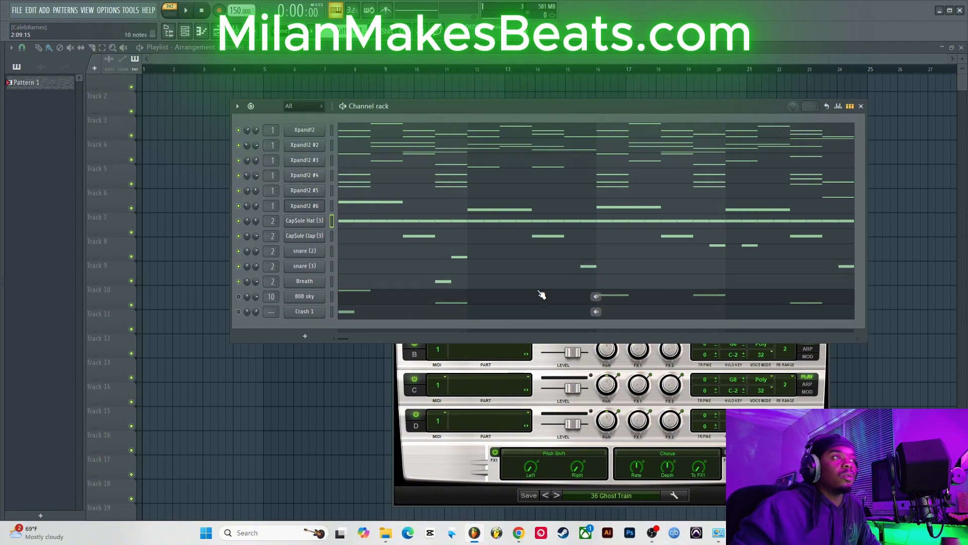
key("space")
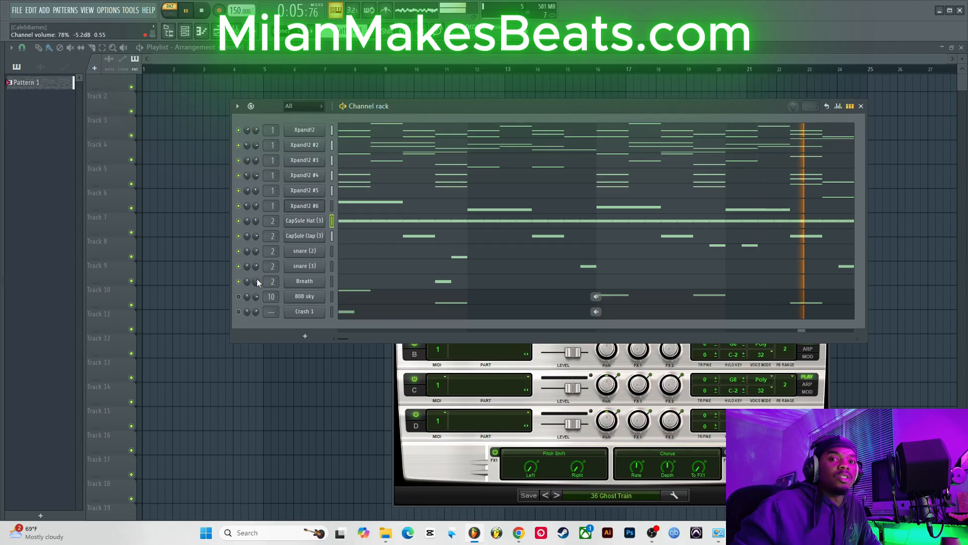
left_click(240, 296)
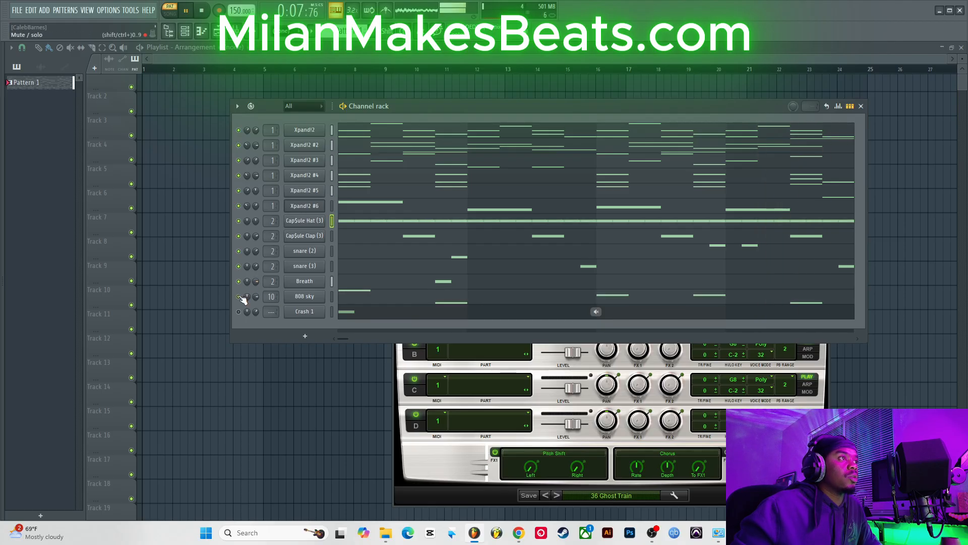
key("space")
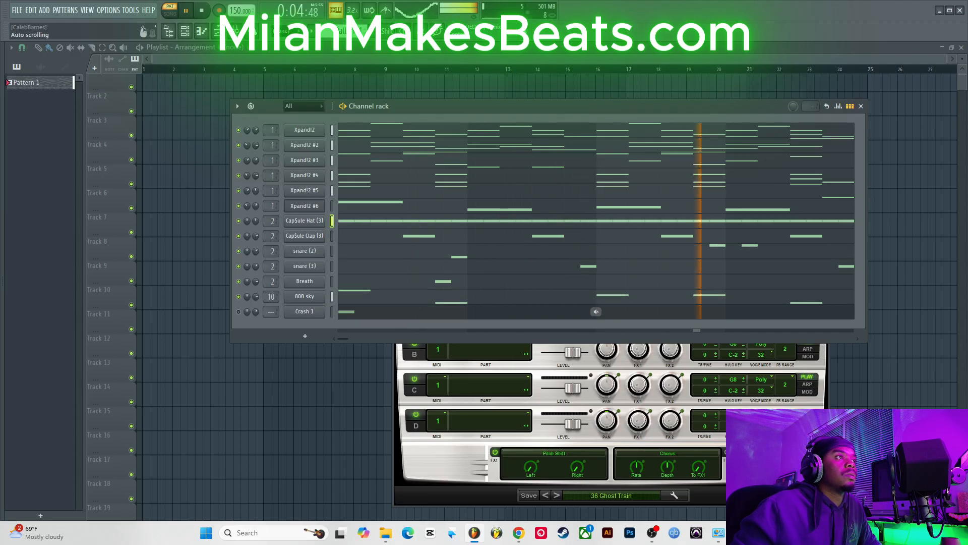
Step: Add Fruity Soft Clipper to the master's first effect slot, close it, and play back the beat
key("F9")
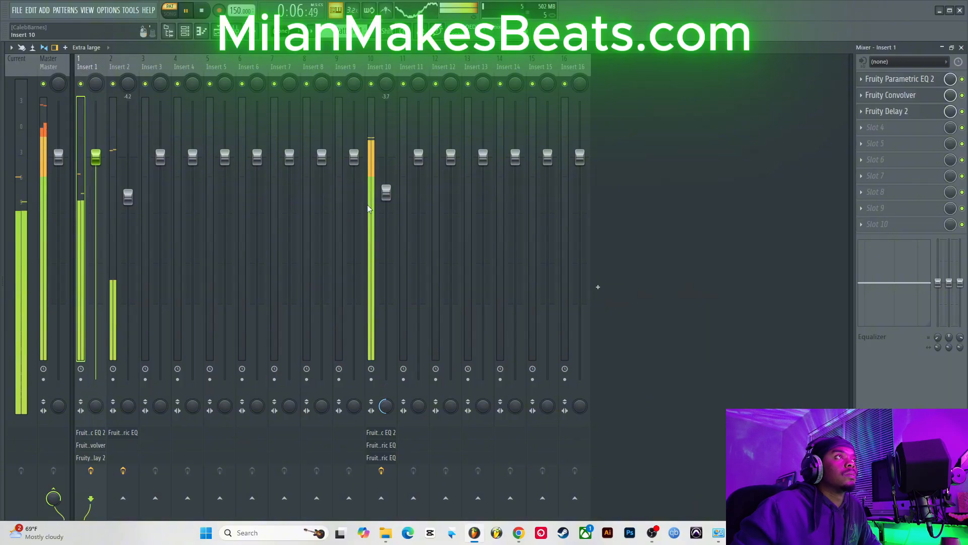
left_click(49, 64)
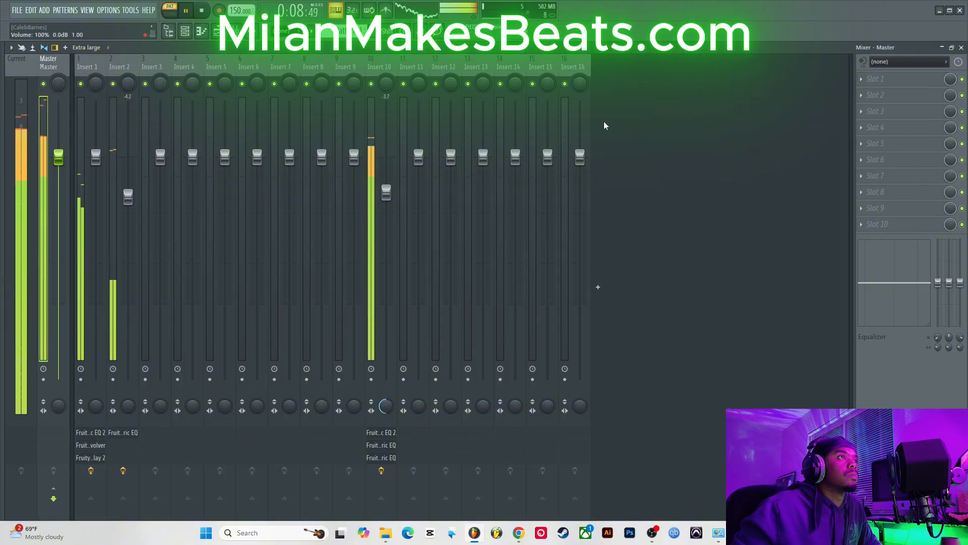
left_click(881, 79)
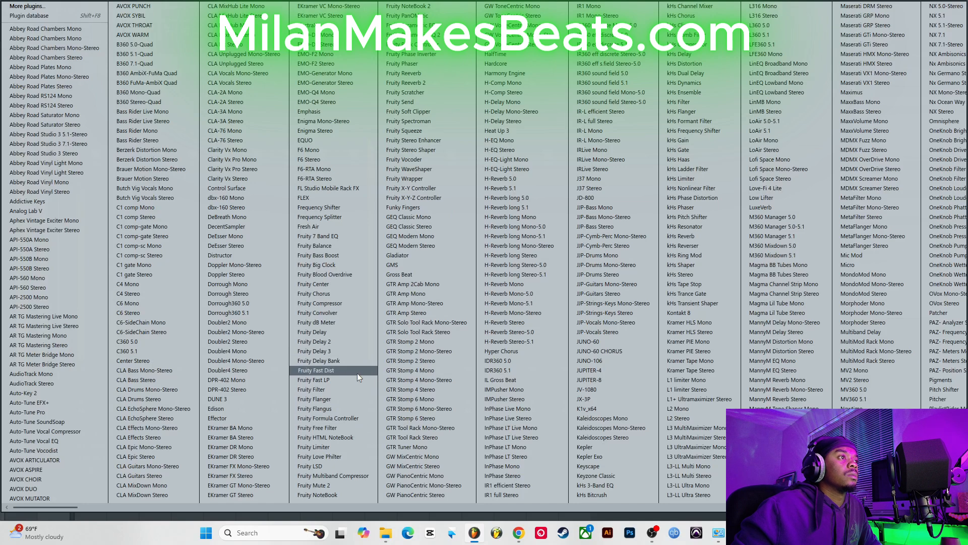
left_click(470, 114)
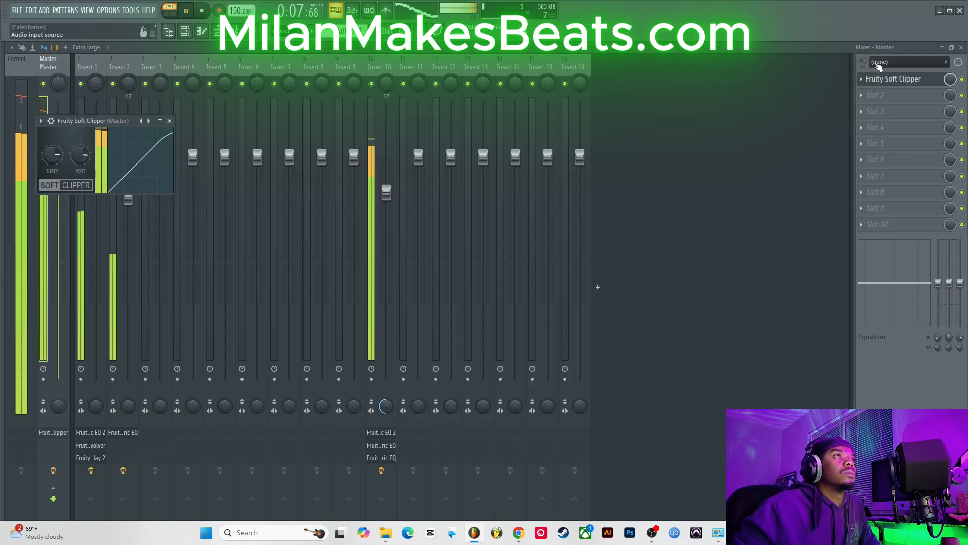
left_click(962, 48)
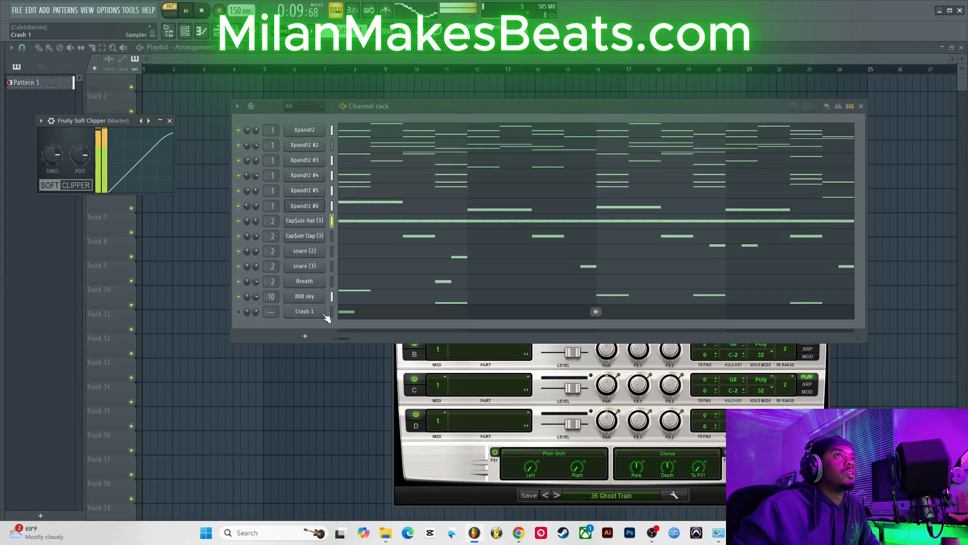
left_click(170, 122)
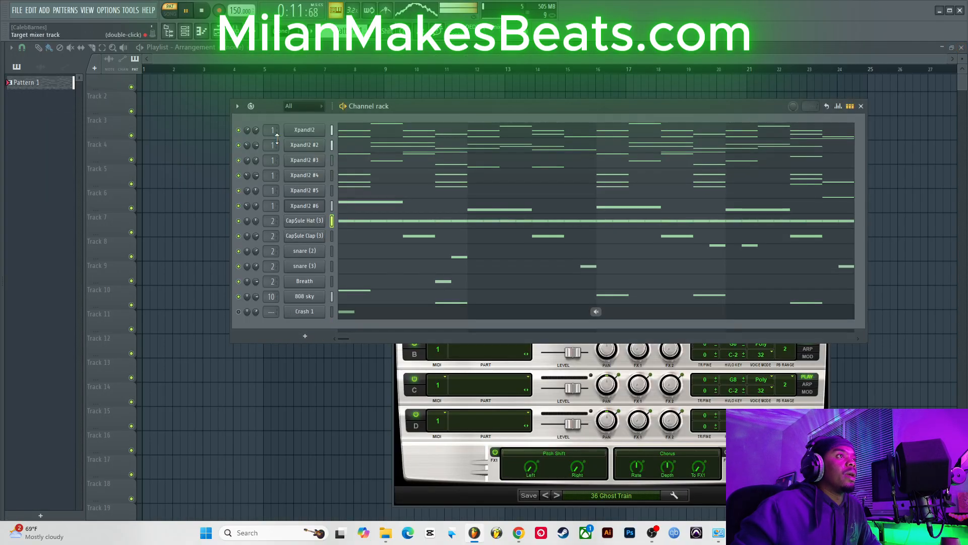
key("space")
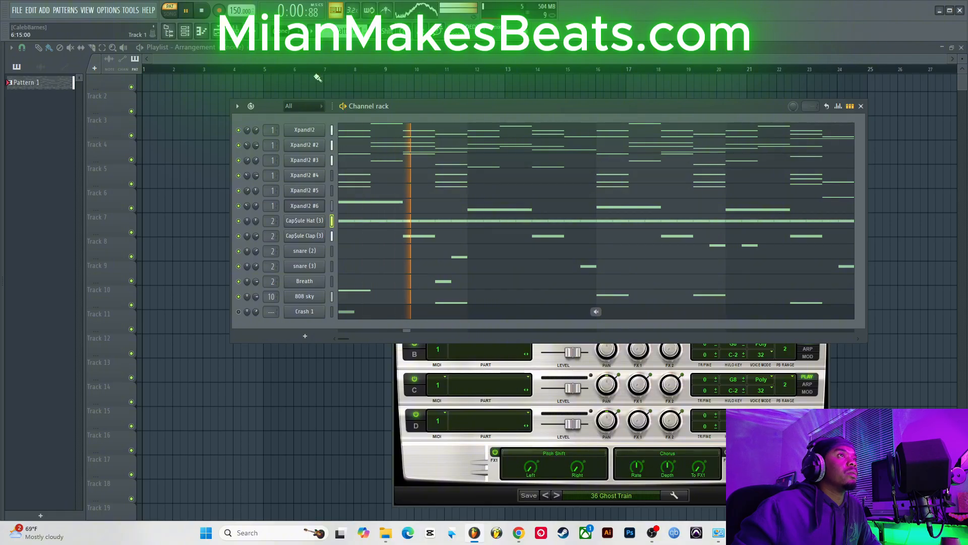
key("F9")
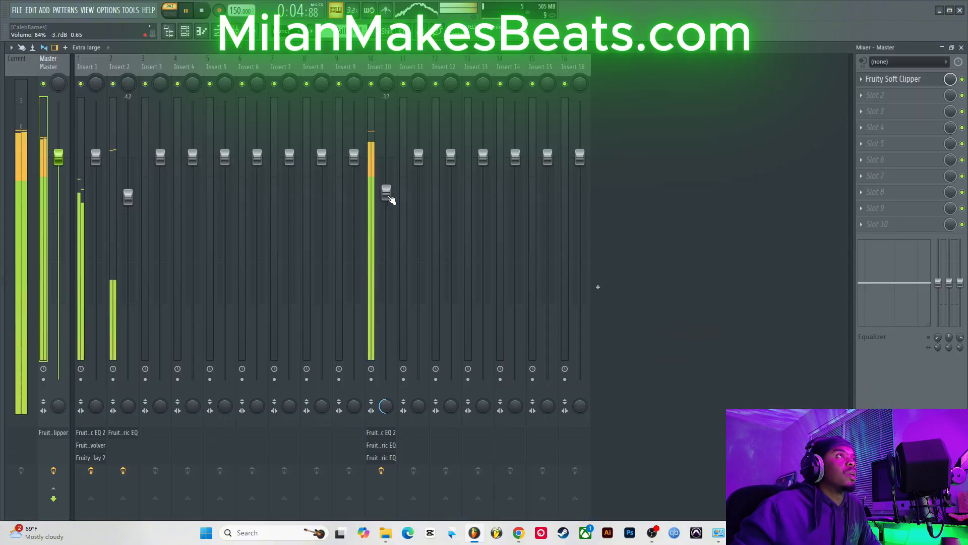
Step: Close the mixer and unmute the Crash 1 channel in the channel rack
left_click(384, 196)
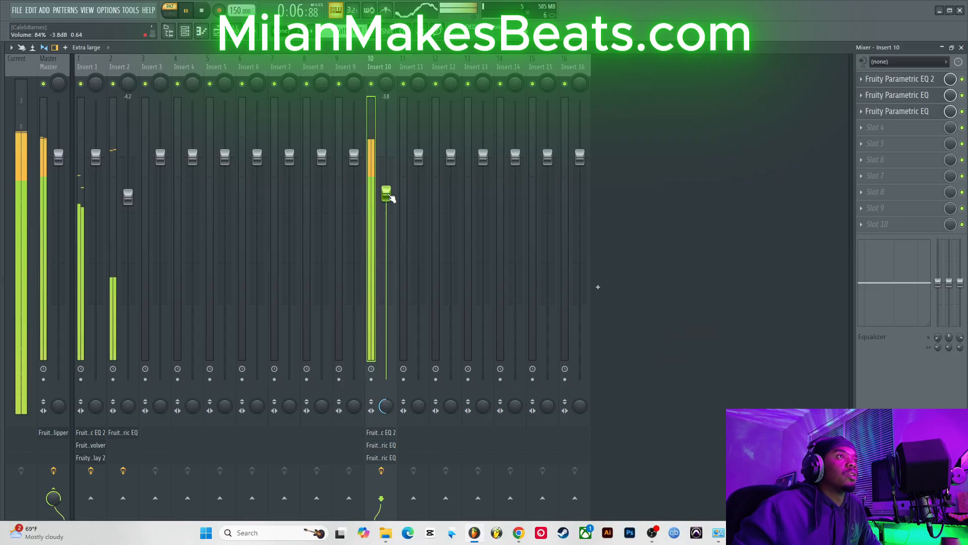
key("F9")
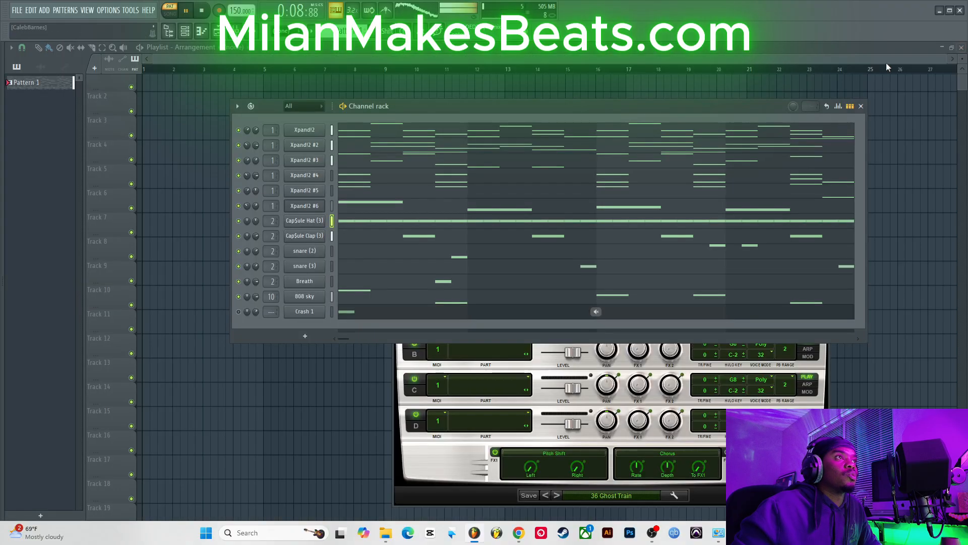
left_click(238, 312)
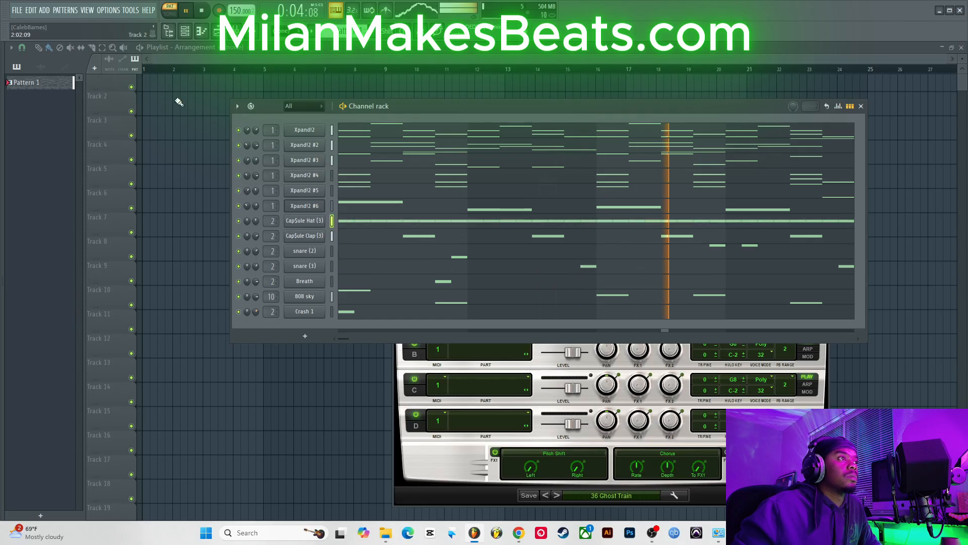
mouse_move(656, 532)
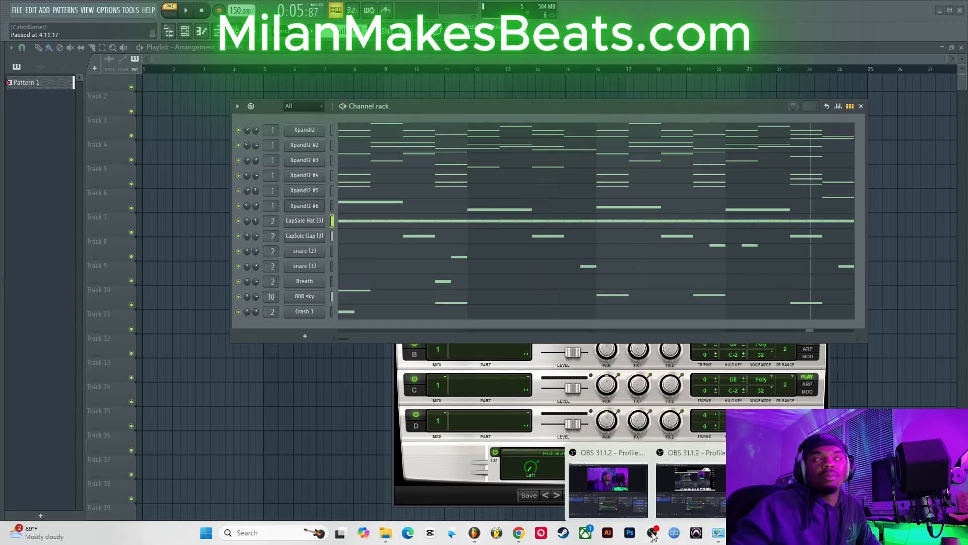
left_click(623, 478)
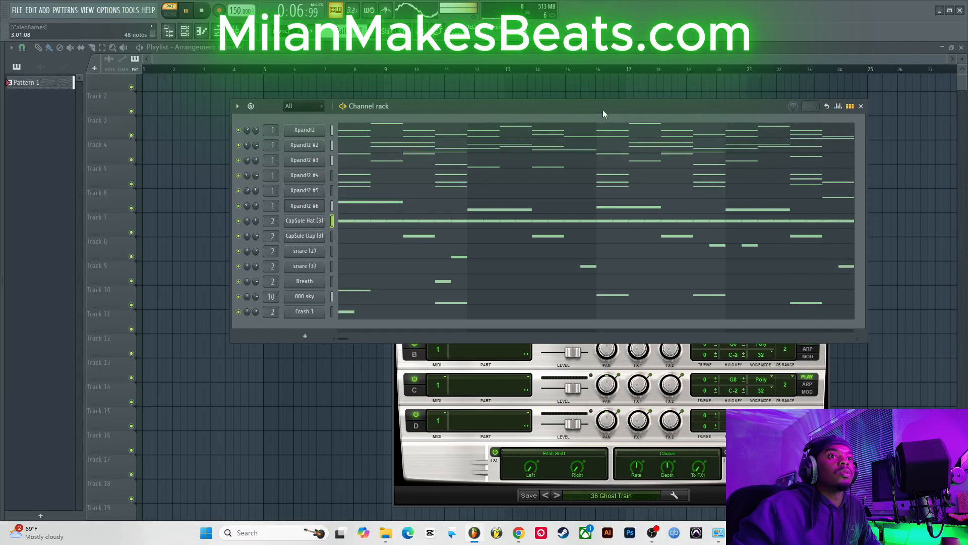
left_click(17, 10)
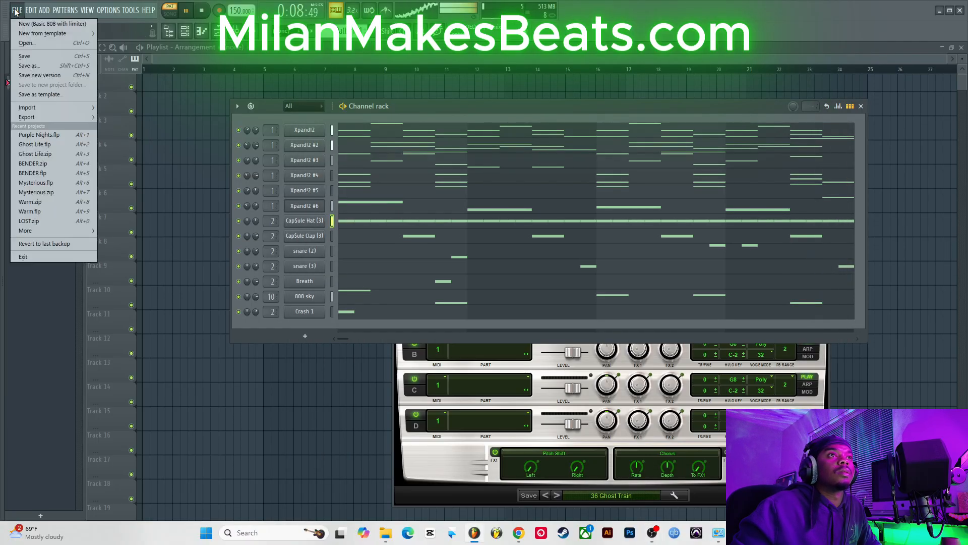
left_click(27, 55)
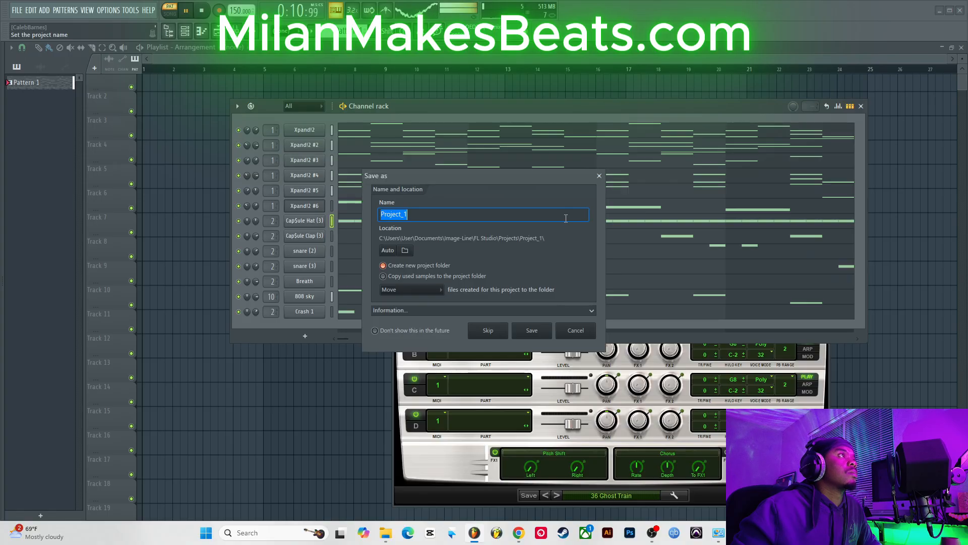
left_click(599, 176)
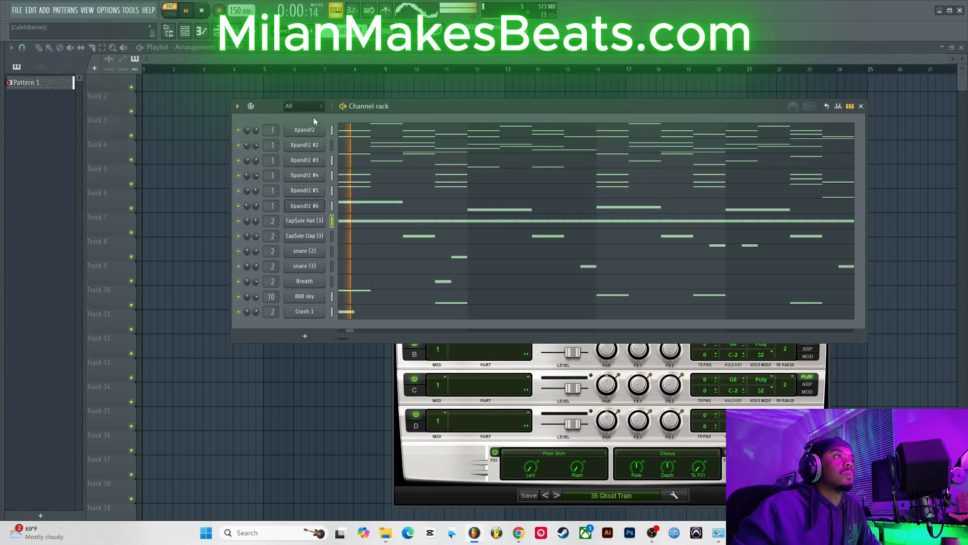
Step: Open each Xpand!2 channel's plugin window in turn to review its preset, closing each afterwards
left_click(311, 130)
left_click(312, 130)
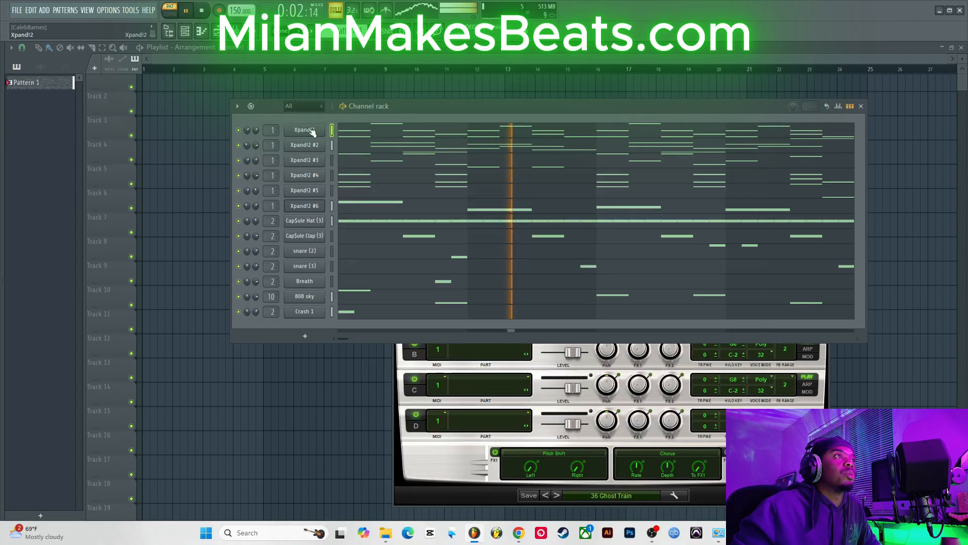
left_click(306, 147)
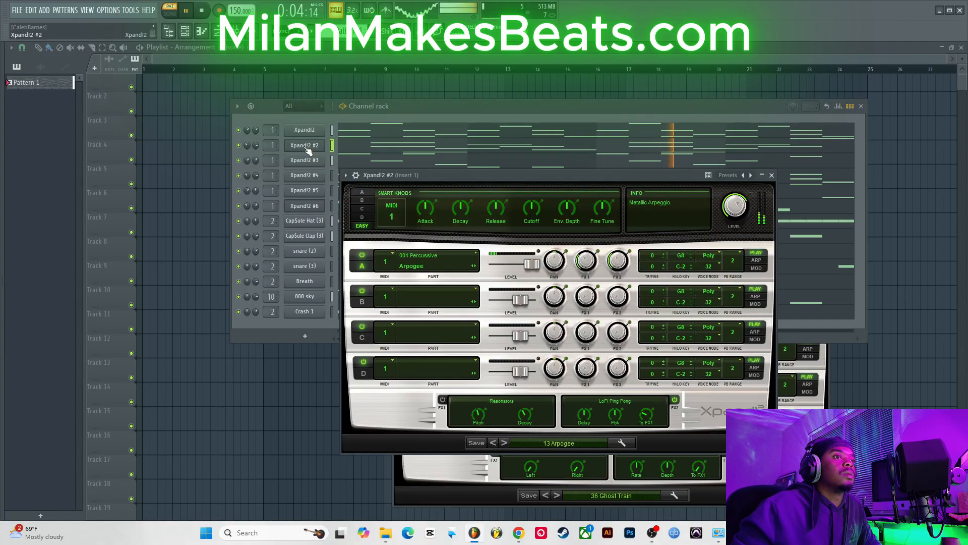
left_click(307, 146)
left_click(302, 161)
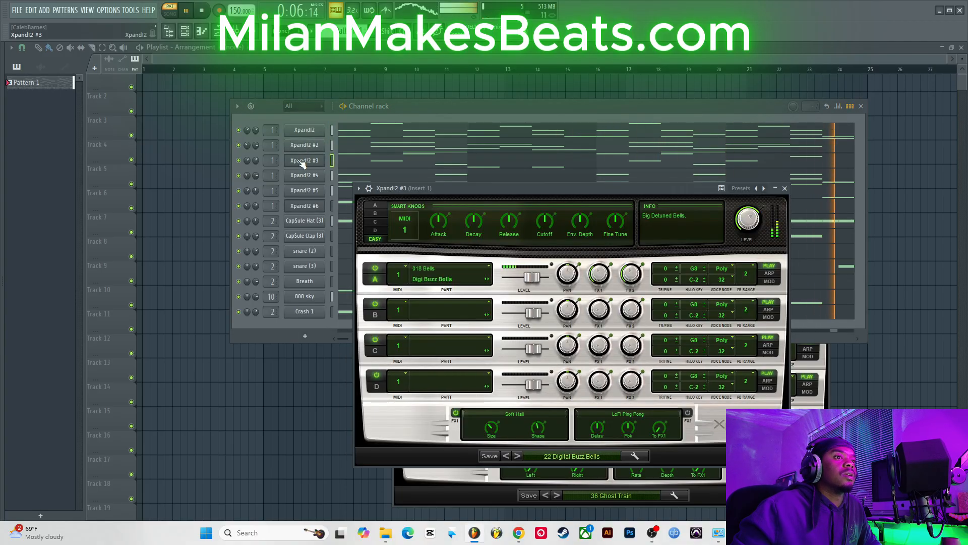
left_click(301, 162)
left_click(302, 177)
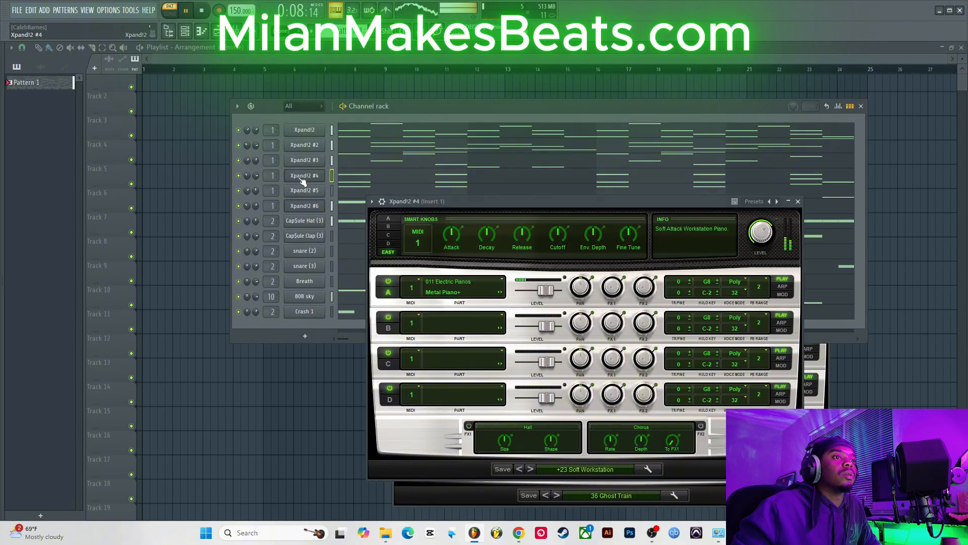
left_click(302, 181)
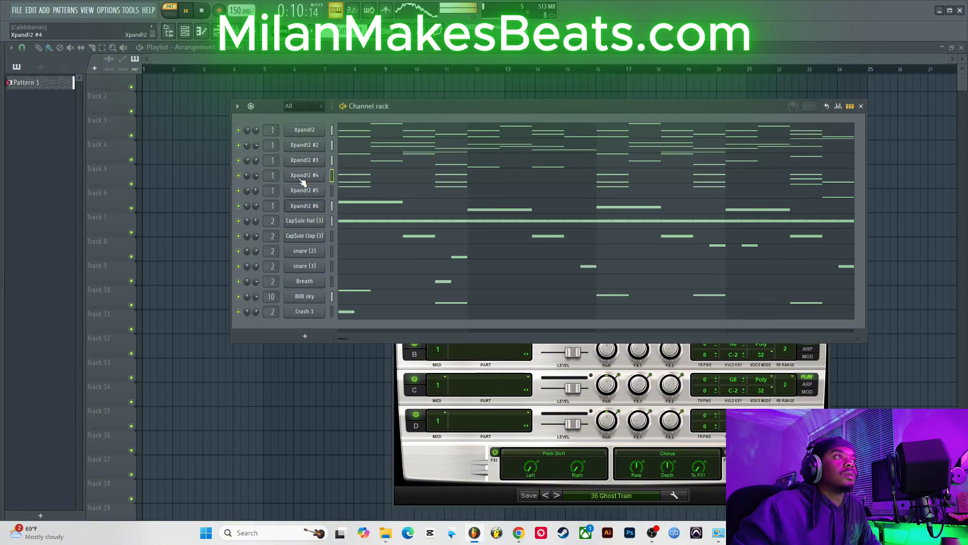
left_click(302, 181)
left_click(303, 181)
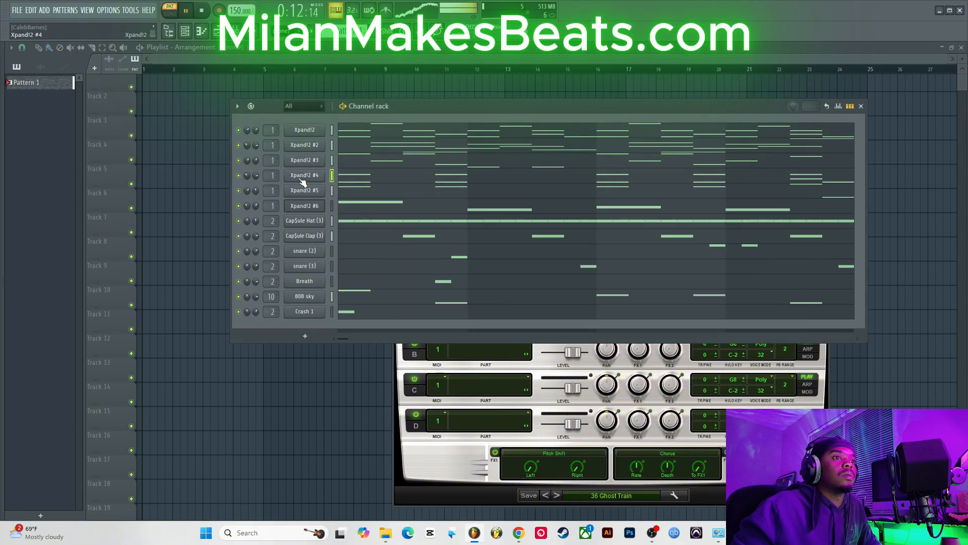
left_click(303, 192)
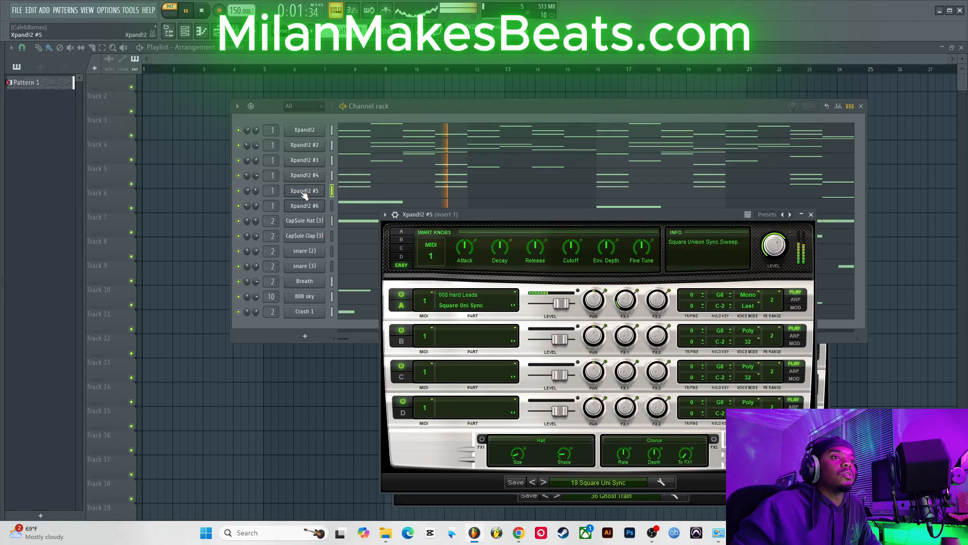
left_click(303, 192)
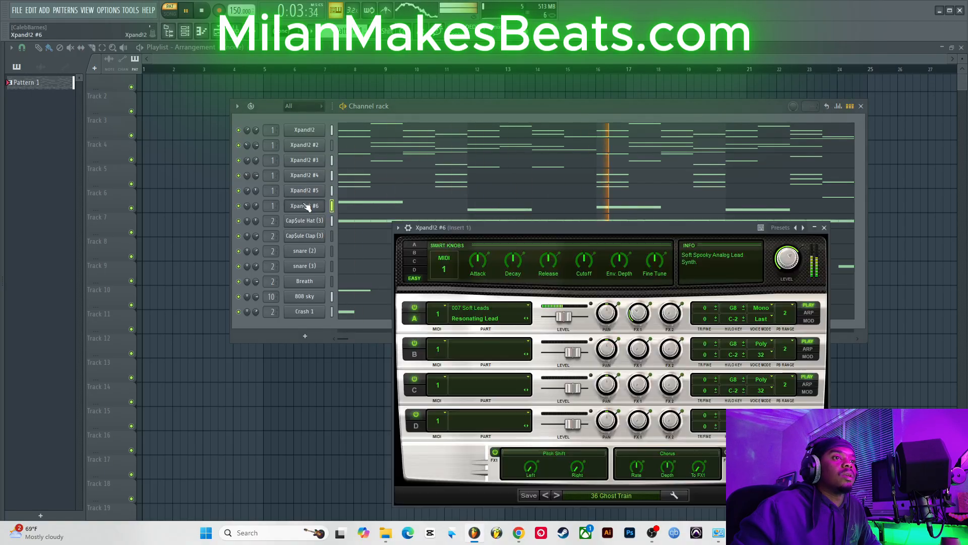
left_click(306, 205)
left_click(306, 205)
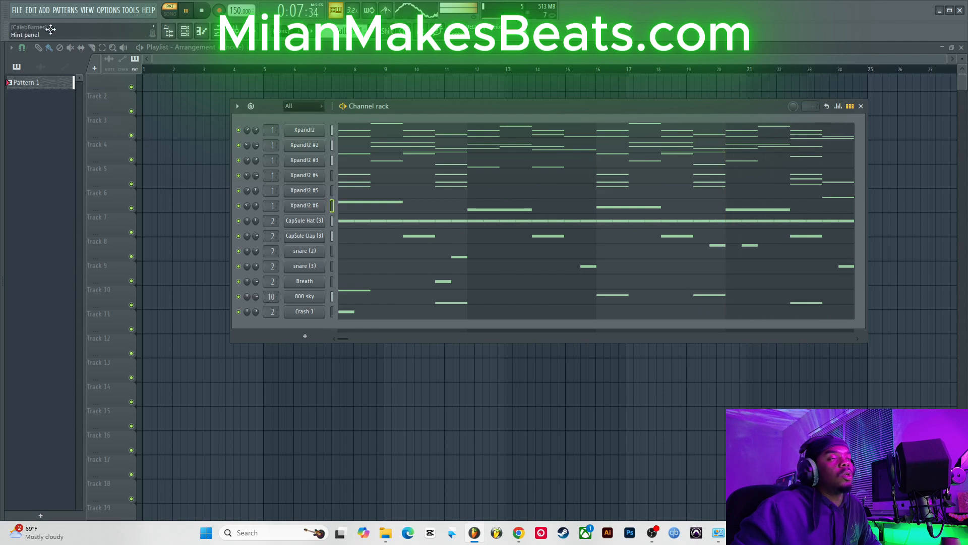
Step: Save the project under the name GHOSTED
left_click(17, 10)
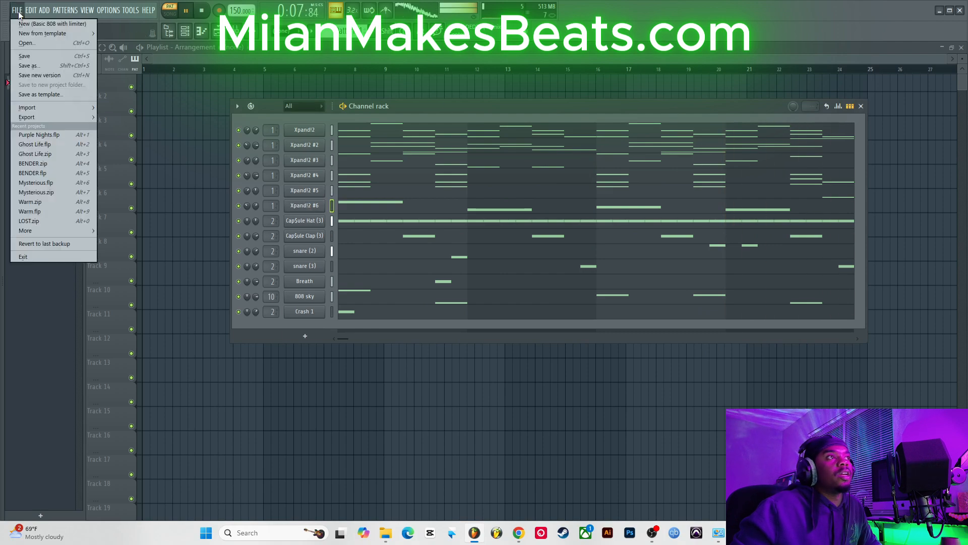
left_click(40, 56)
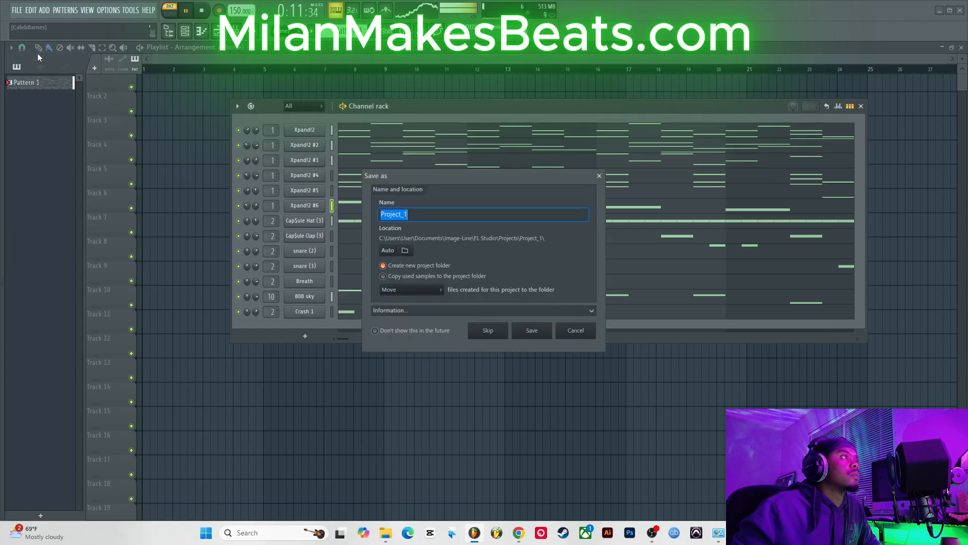
type("gH")
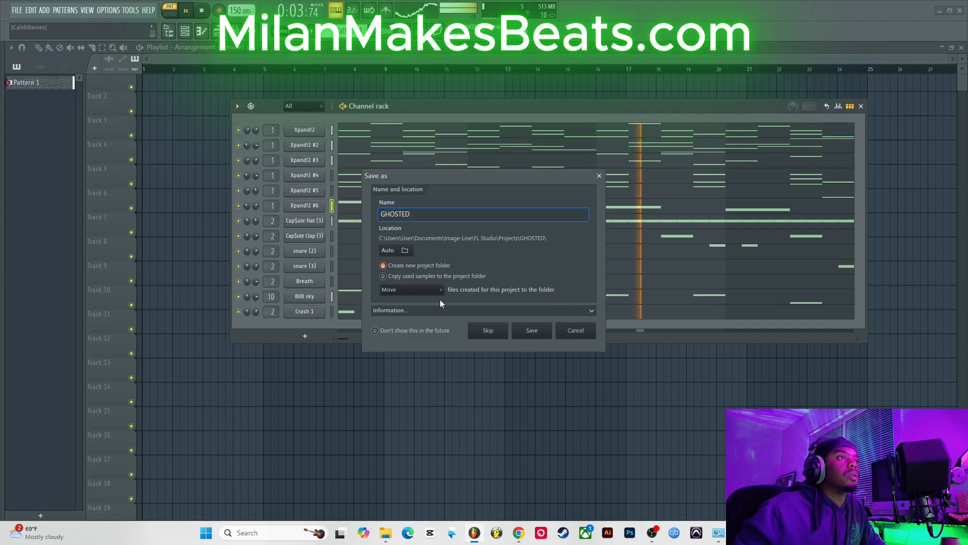
left_click(532, 331)
Step: Start playback and mute the Xpand!2 #6, #5, #4 and #3 channels
key("space")
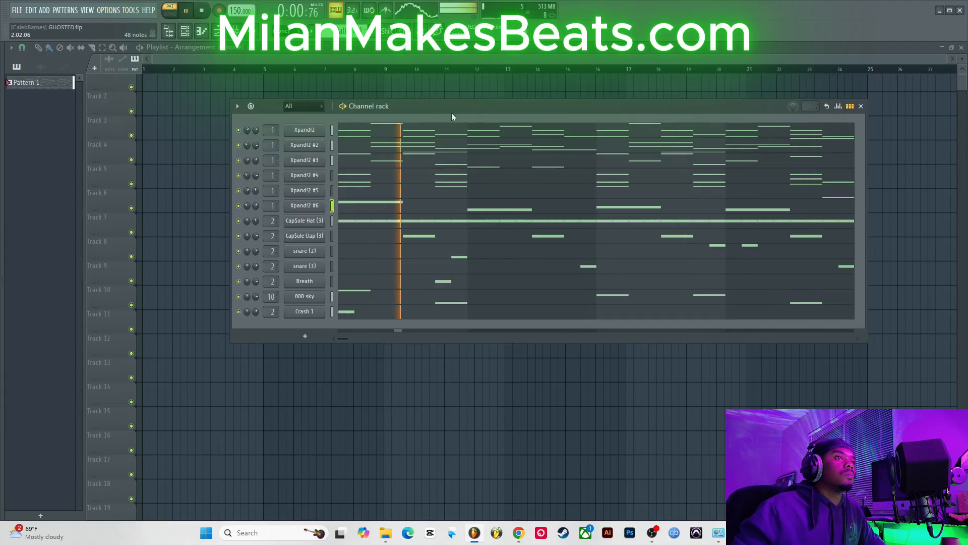
left_click(239, 205)
left_click(238, 190)
left_click(238, 175)
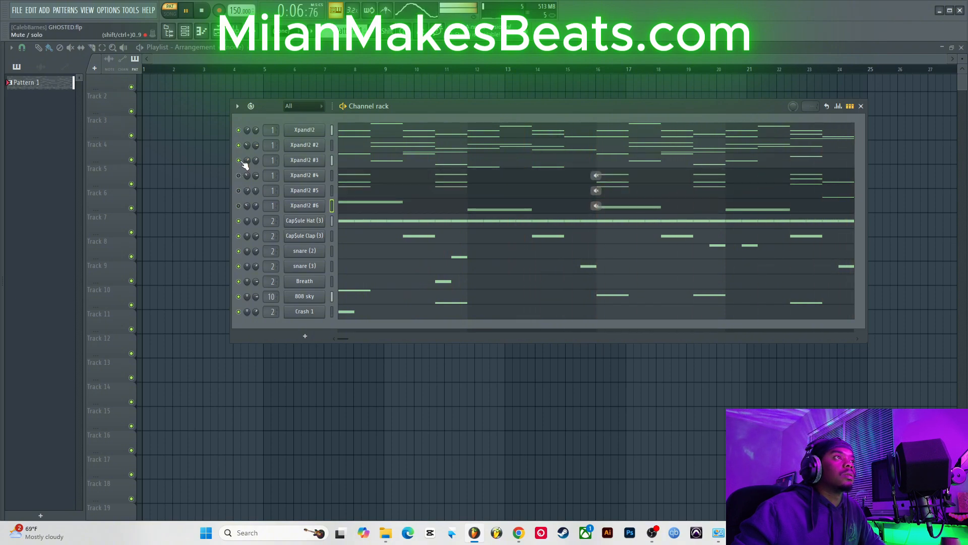
left_click(240, 160)
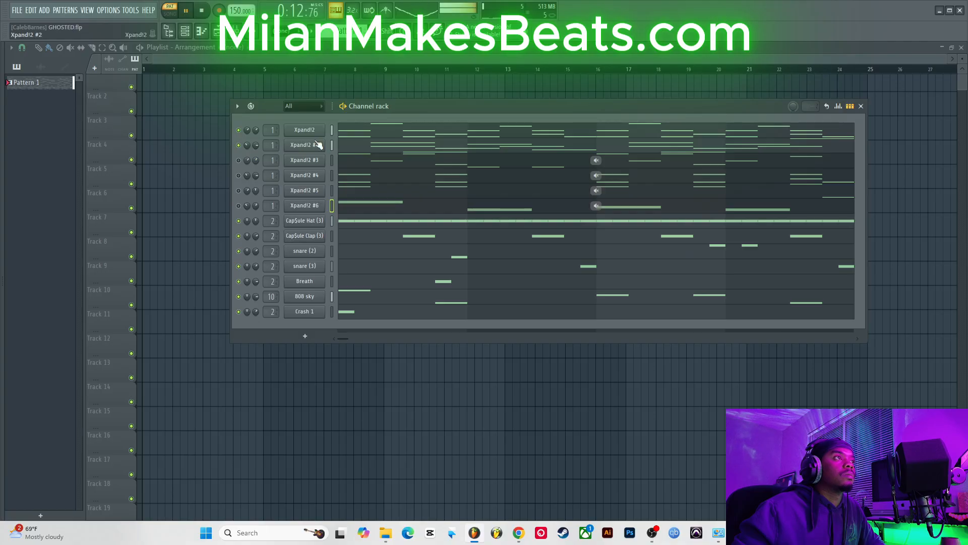
Step: Rename the first Xpand!2 channel to bg
right_click(326, 129)
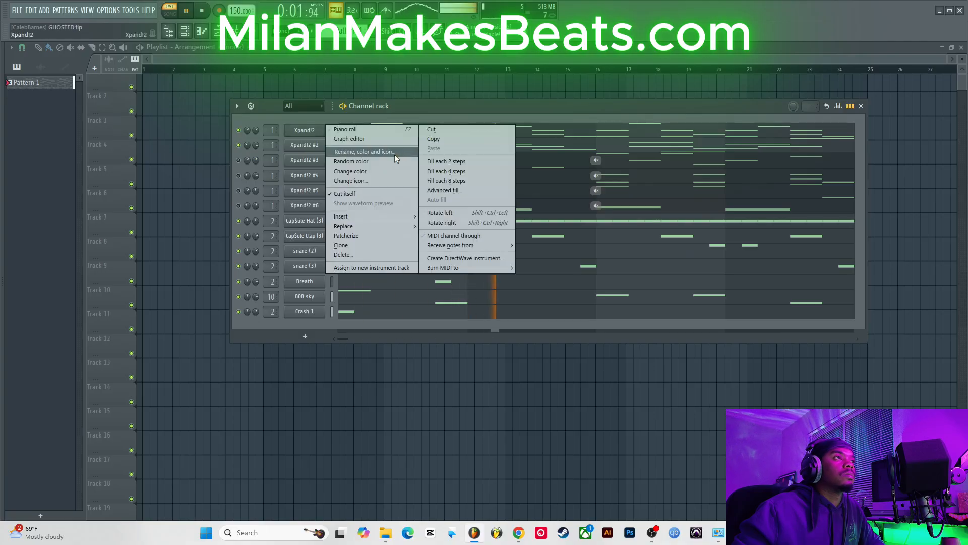
left_click(394, 155)
type("b")
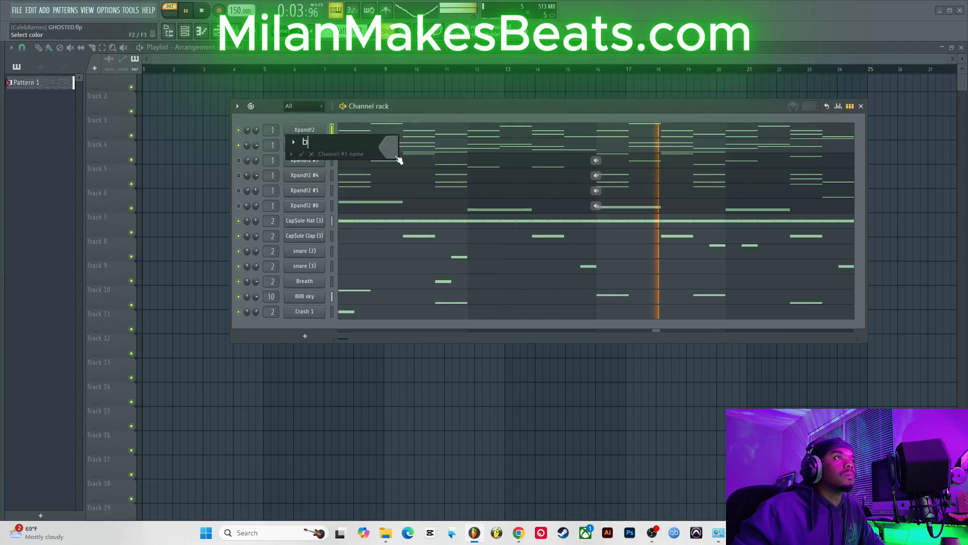
type("g")
key("Return")
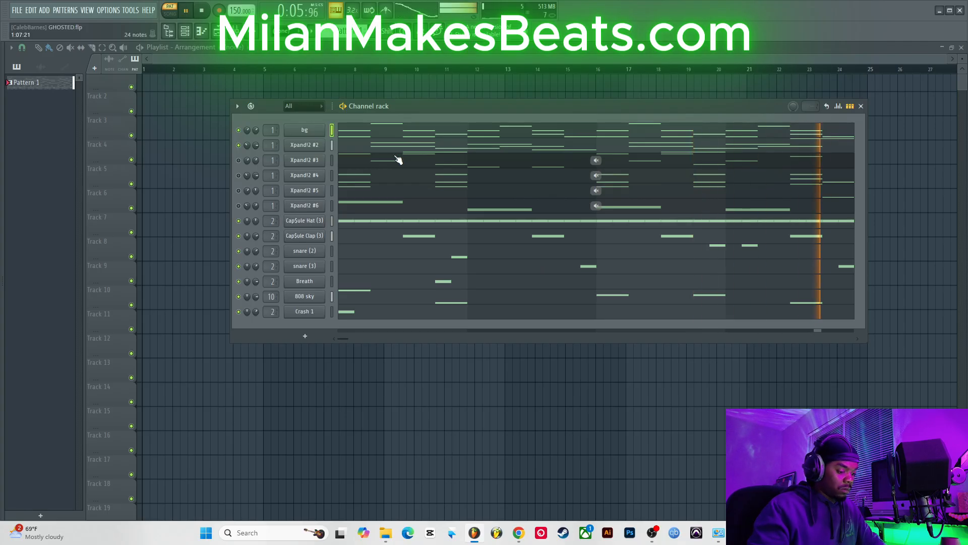
Step: Rename the first channel to BG
right_click(313, 132)
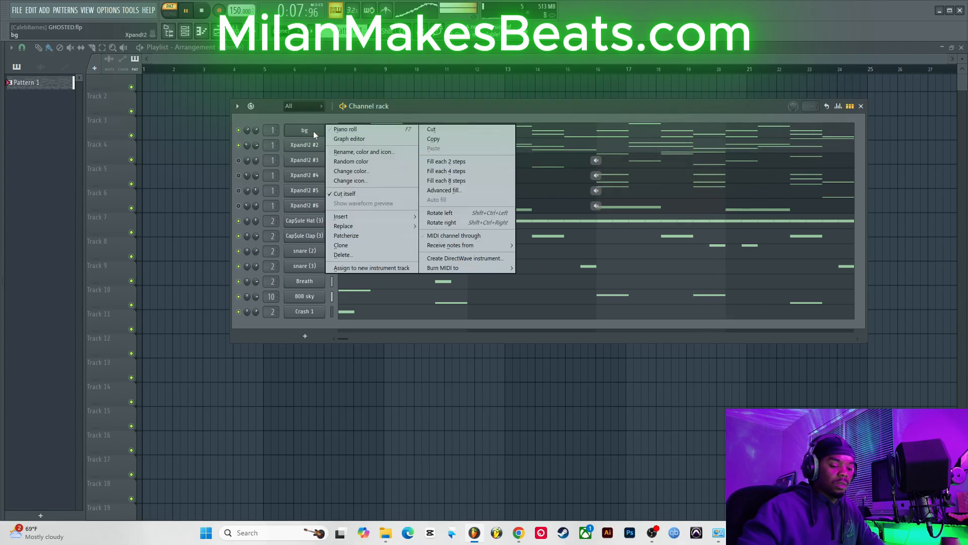
left_click(351, 152)
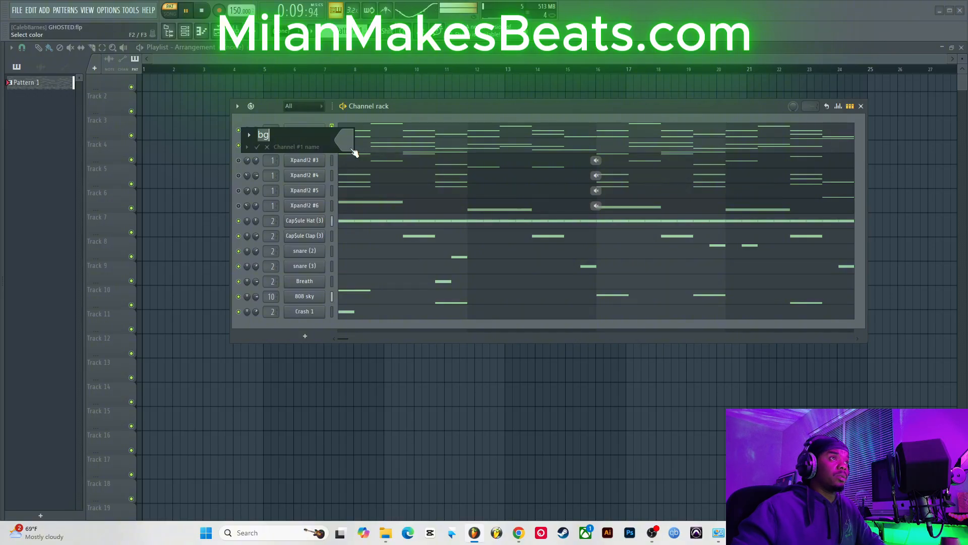
type("BG")
key("Return")
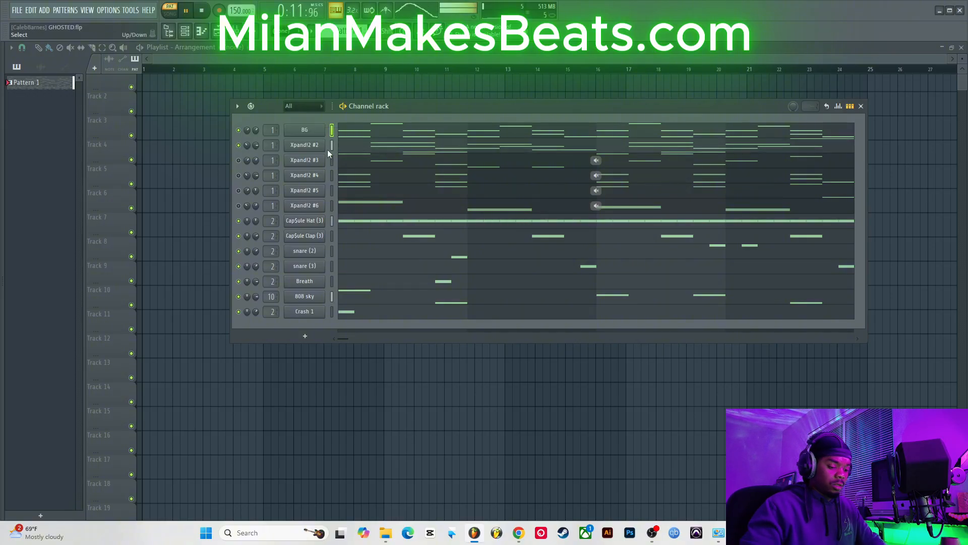
Step: Rename the Xpand!2 #2 channel to Meldoy
right_click(319, 146)
left_click(364, 167)
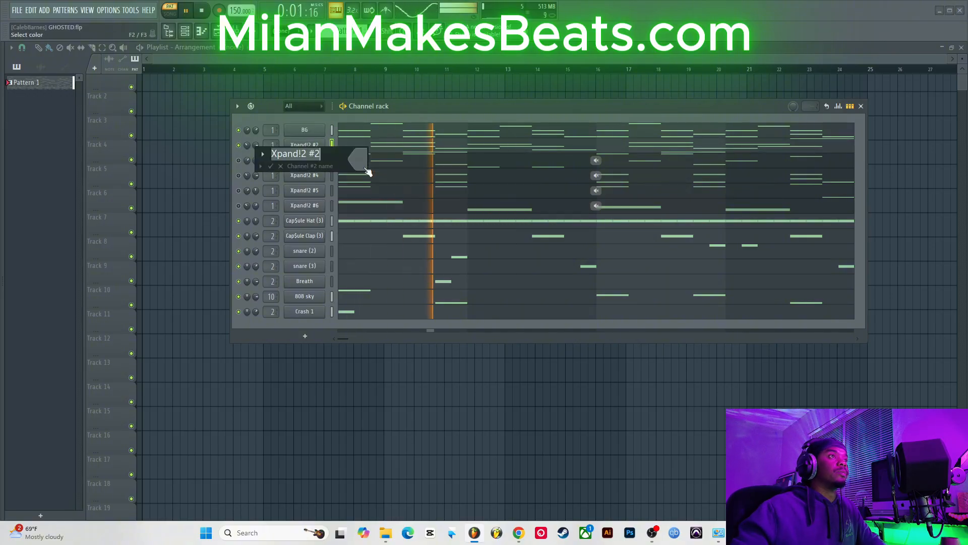
type("Meldoy")
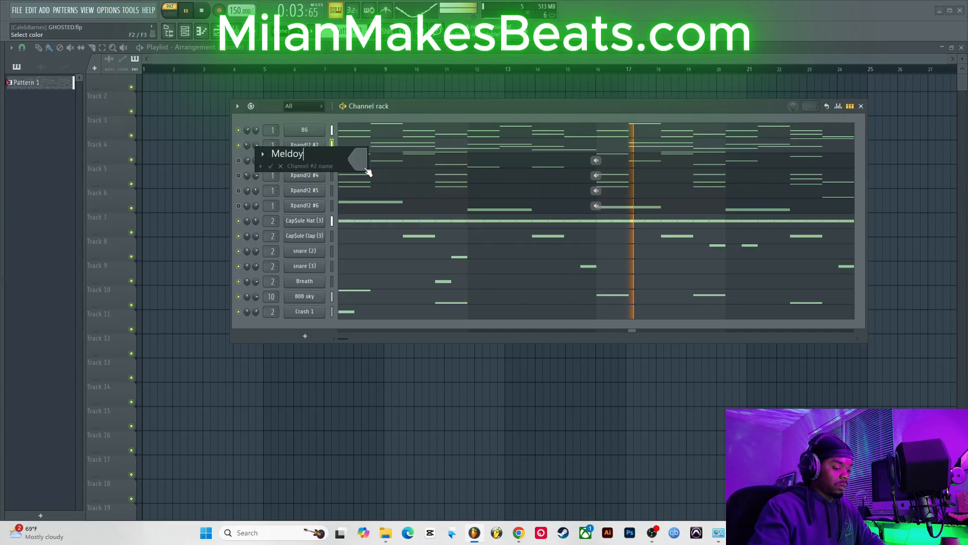
key("Return")
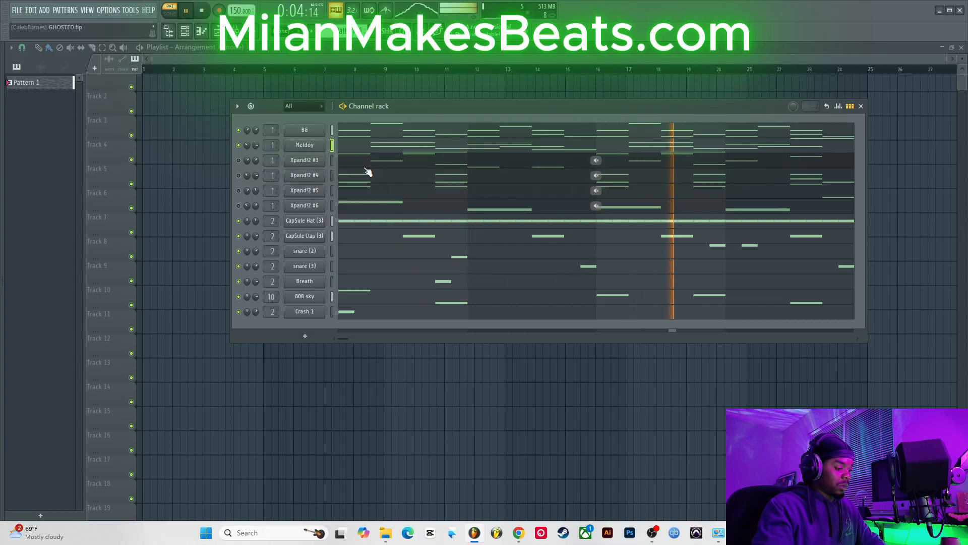
right_click(311, 159)
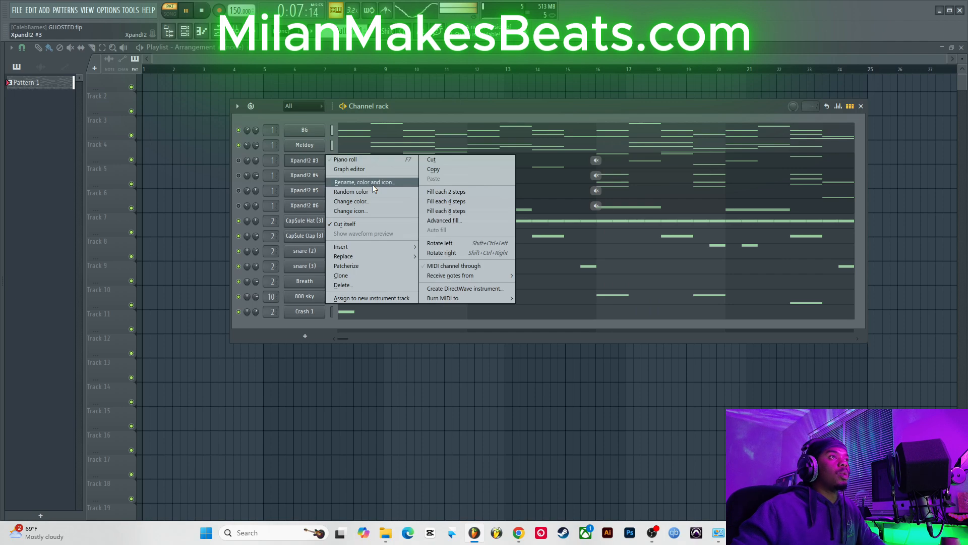
left_click(227, 162)
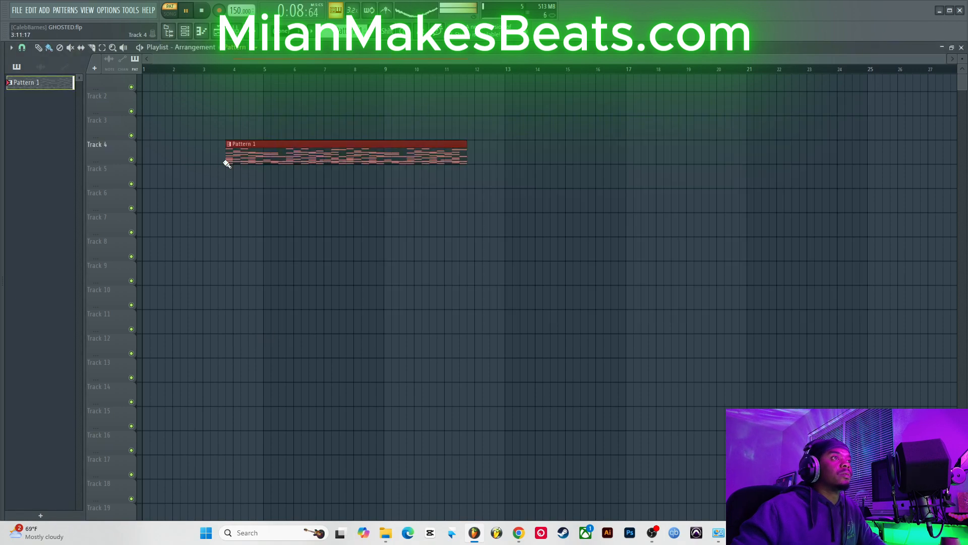
right_click(266, 160)
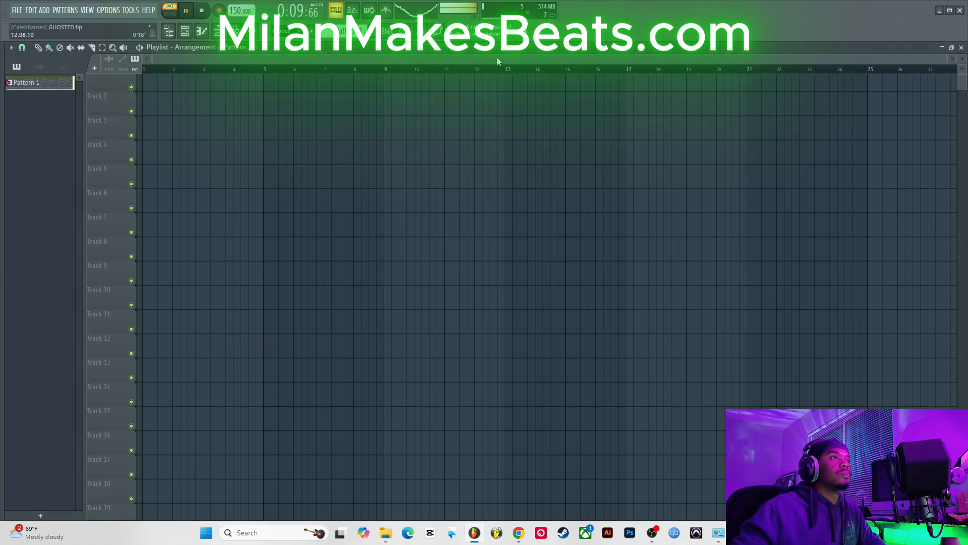
Step: Open the channel rack, restart playback, unmute the Xpand!2 #3 channel and open its plugin
left_click(195, 35)
key("space")
left_click(240, 160)
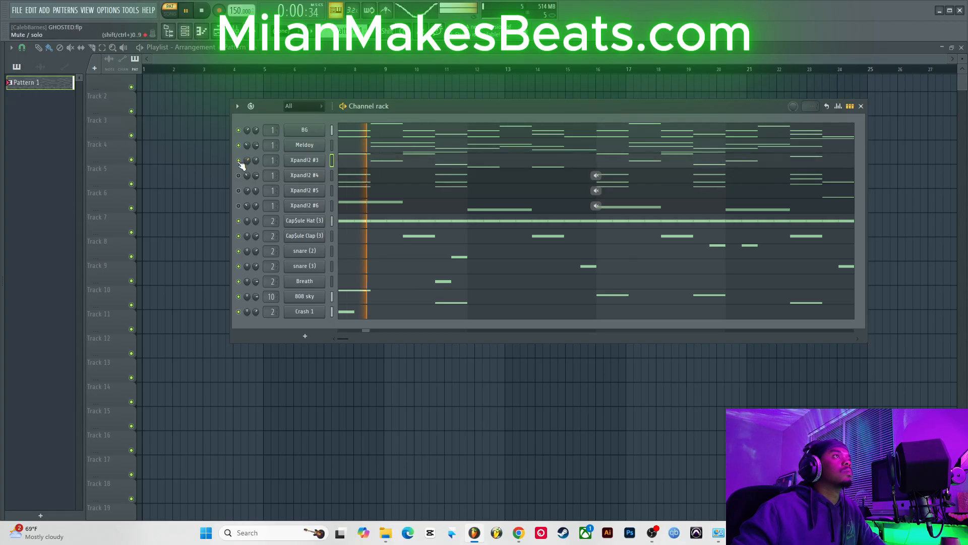
left_click(312, 163)
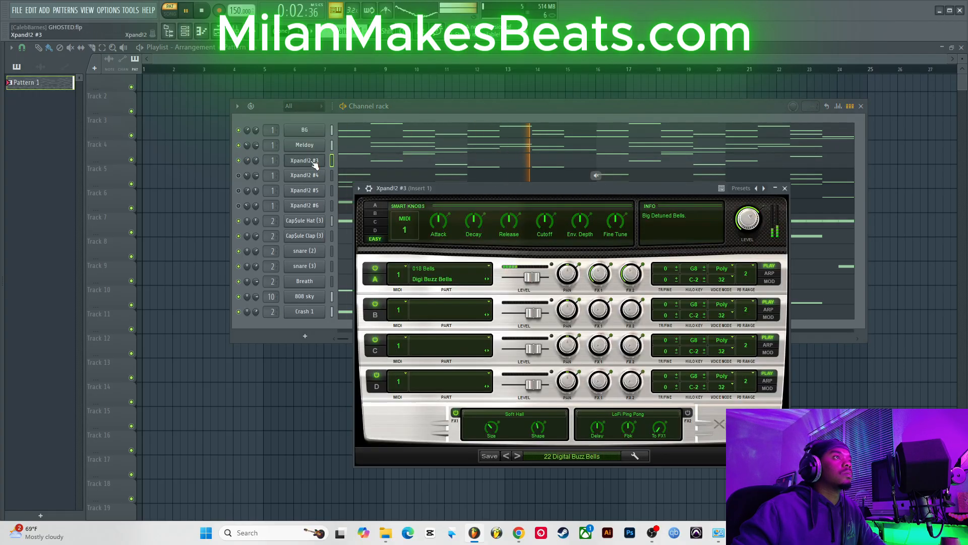
Step: Rename the Xpand!2 #3 channel to Bells
left_click(312, 161)
right_click(310, 160)
left_click(352, 174)
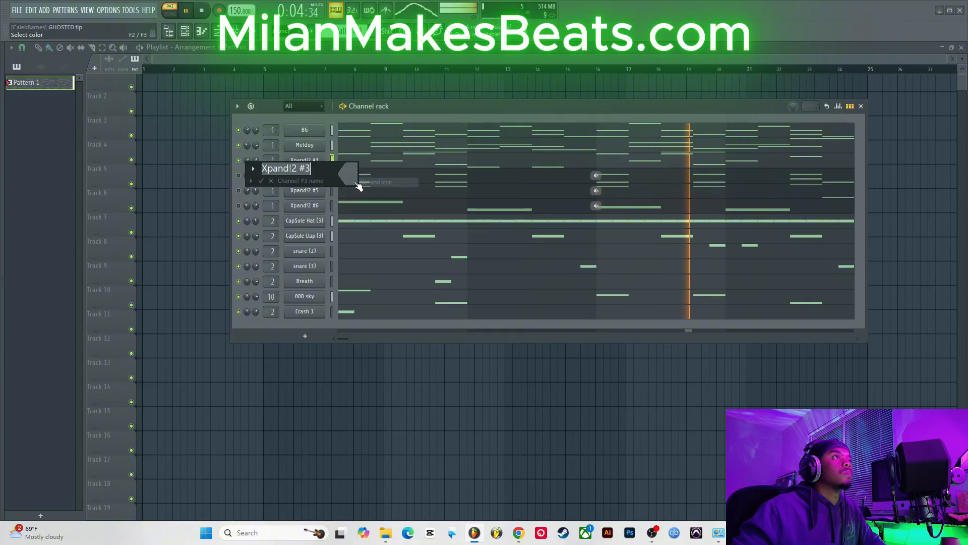
type("Bels")
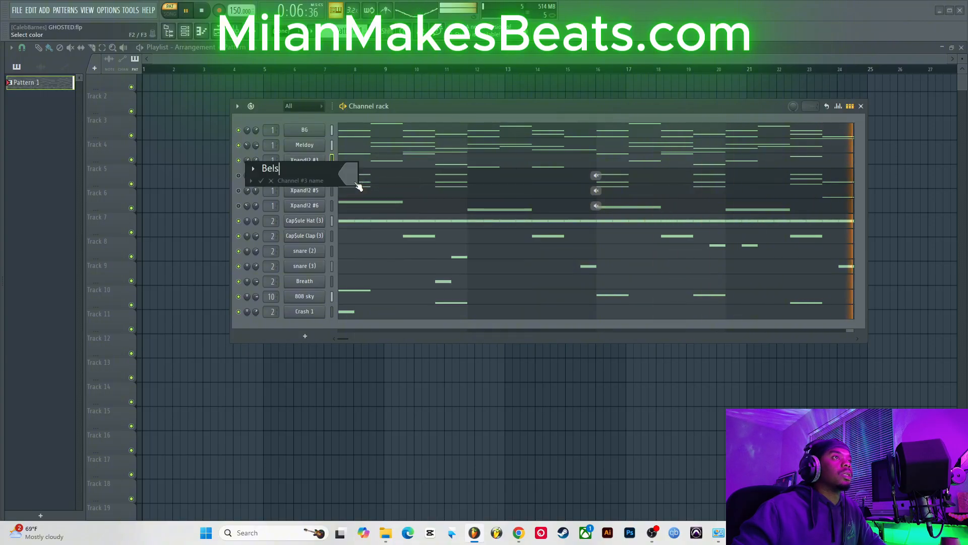
key("BackSpace")
type("ls")
key("Return")
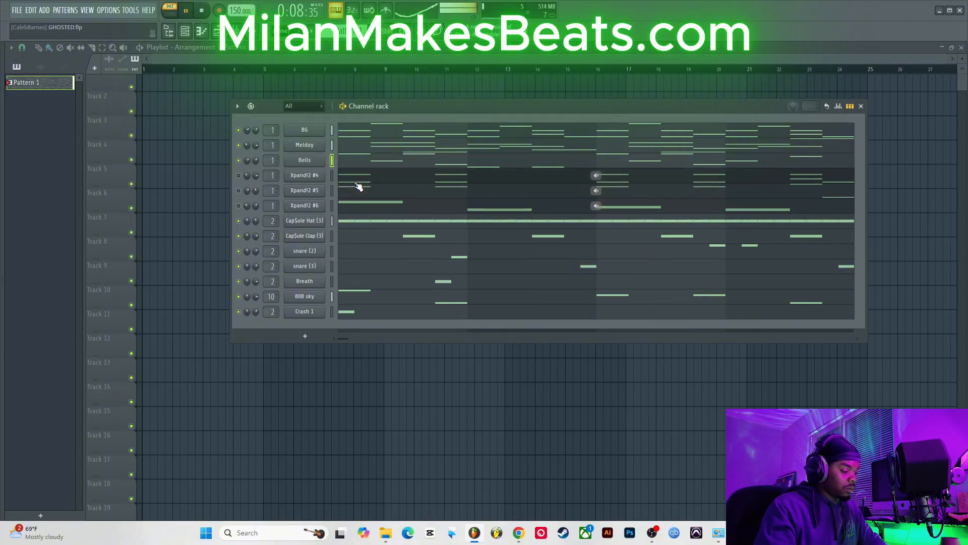
Step: Unmute the Xpand!2 #4 channel and open its plugin's preset list to check the sound
left_click(239, 175)
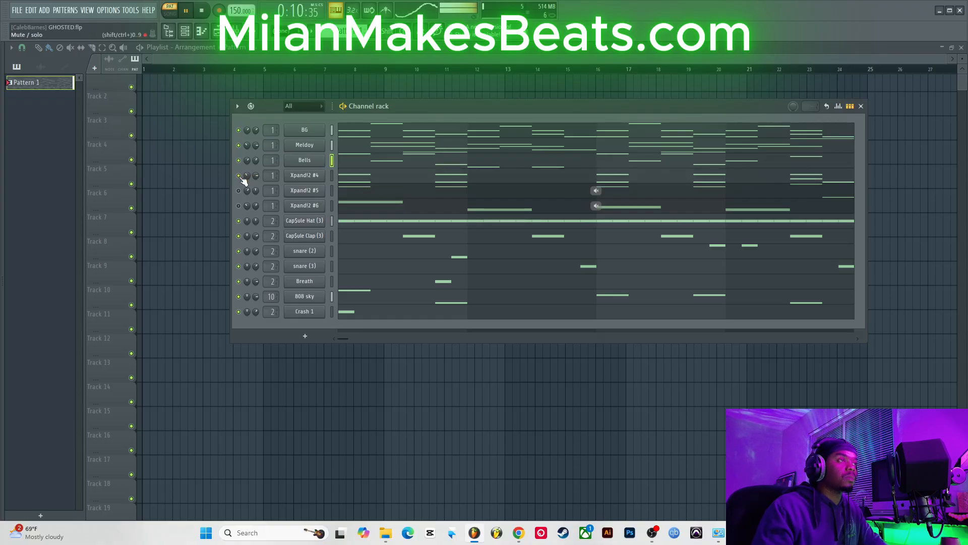
left_click(304, 176)
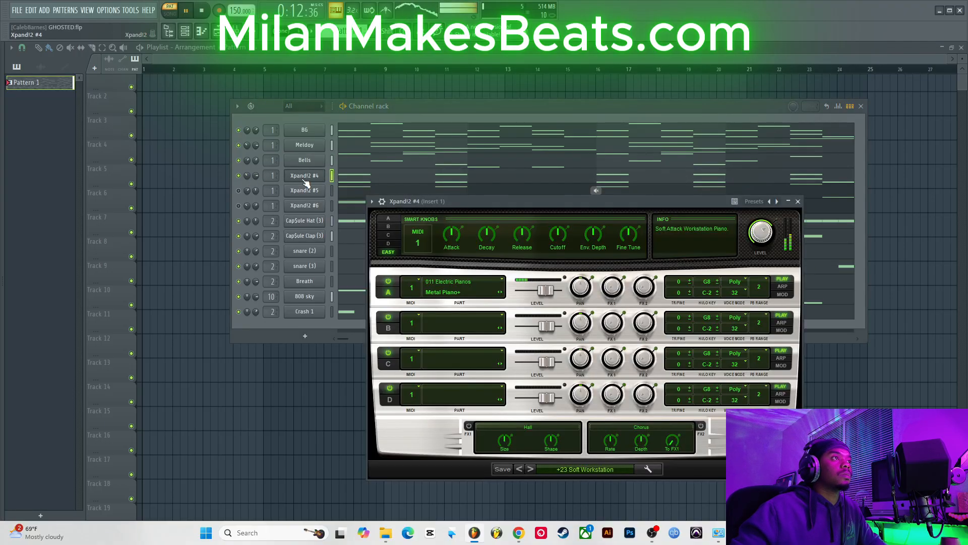
left_click(612, 468)
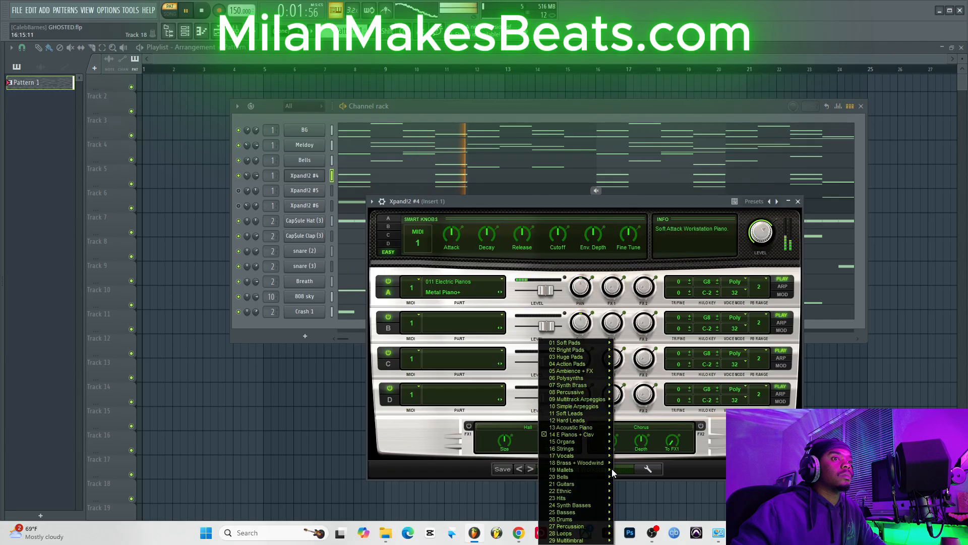
left_click(495, 108)
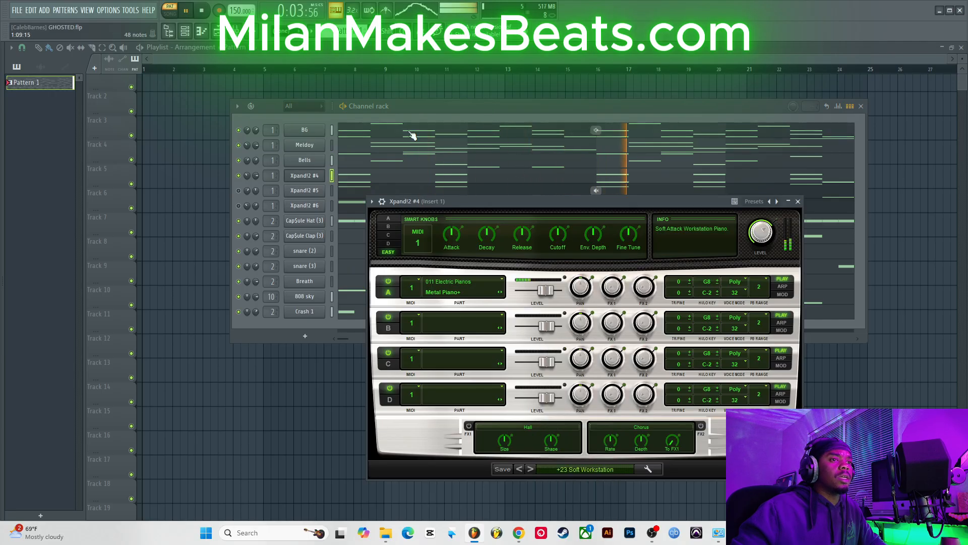
left_click(443, 104)
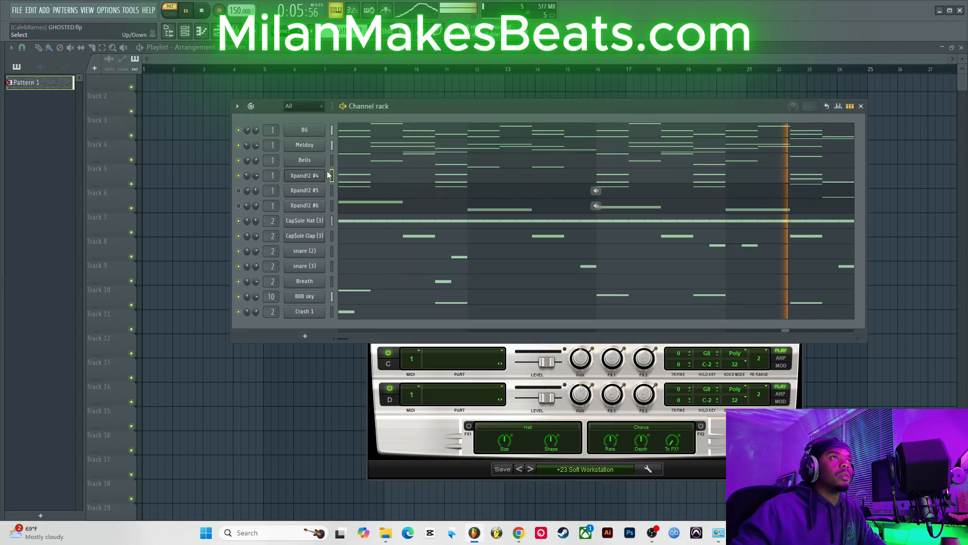
Step: Rename the Xpand!2 #4 channel to Piano
right_click(301, 176)
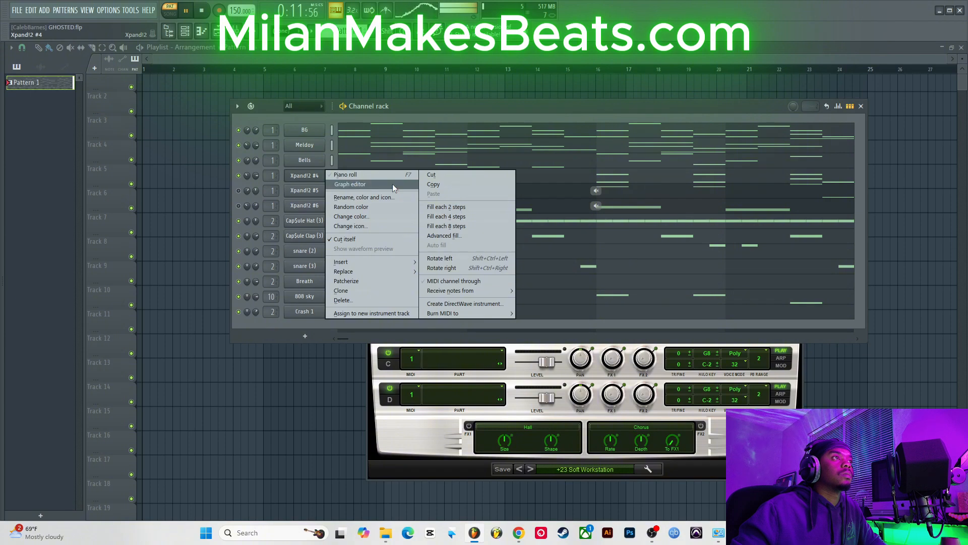
left_click(383, 197)
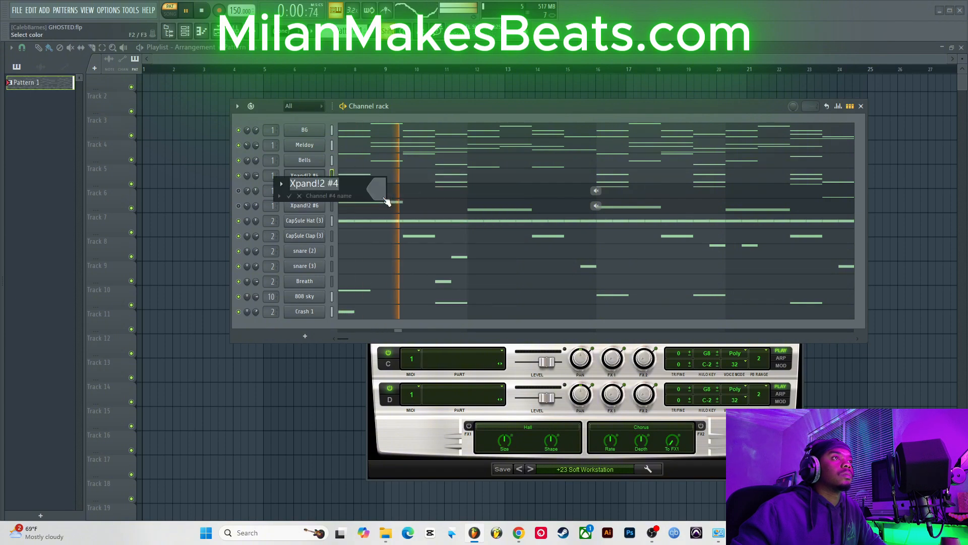
type("Piano")
key("Return")
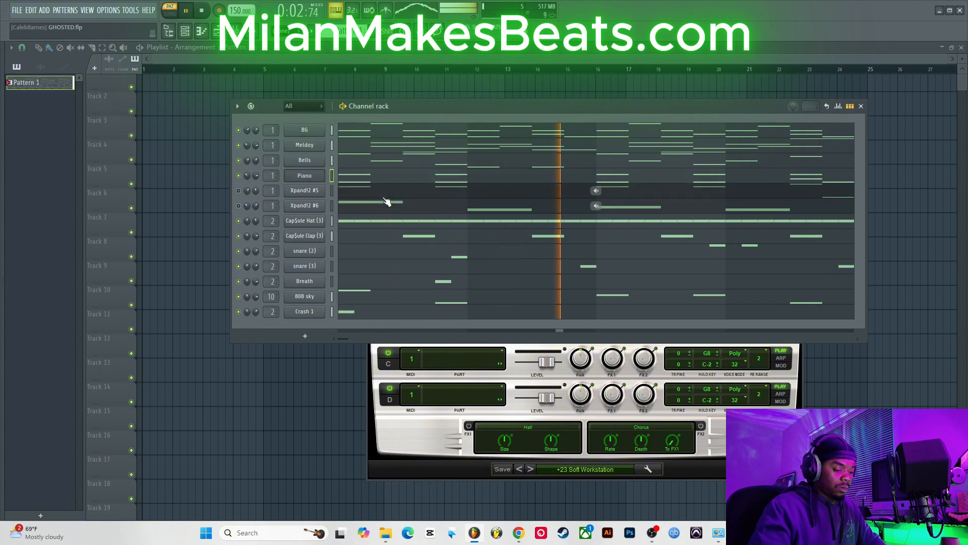
Step: Unmute the Xpand!2 #5 channel and open its plugin's preset list to check the sound
left_click(239, 191)
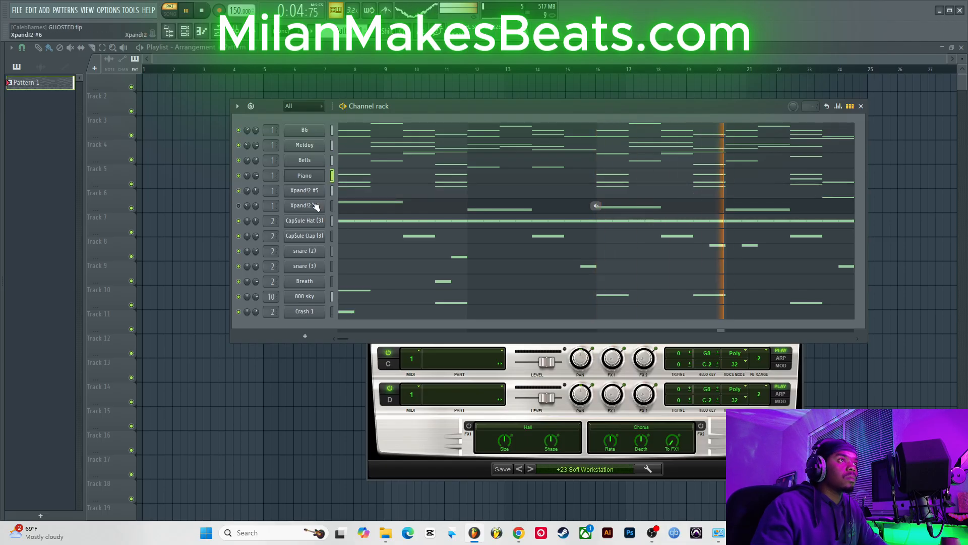
left_click(317, 191)
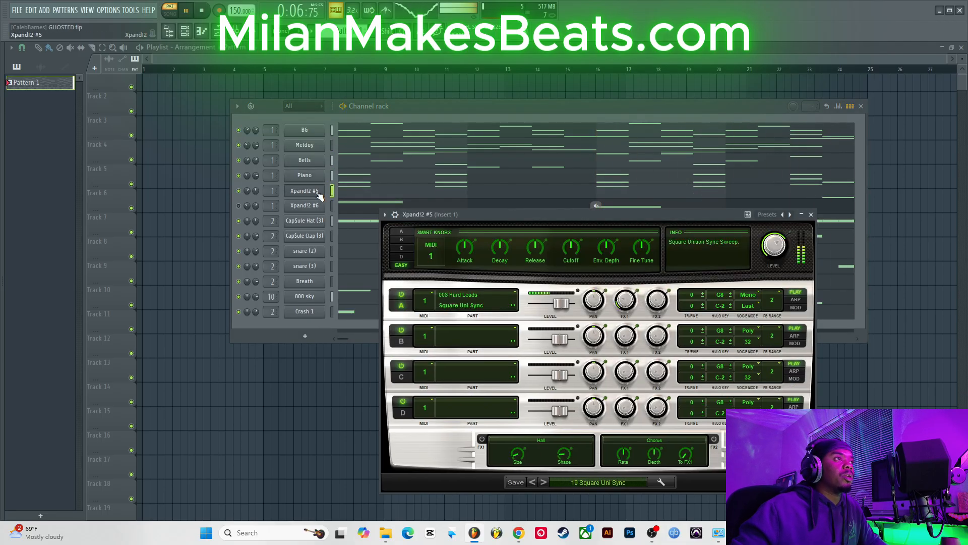
left_click(623, 485)
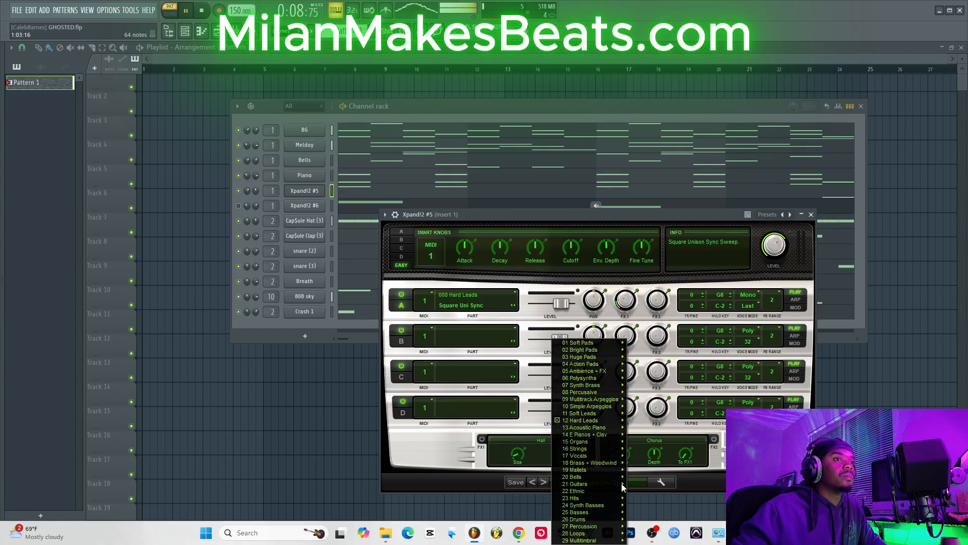
left_click(310, 196)
Step: Rename the Xpand!2 #5 channel to Lead
right_click(315, 192)
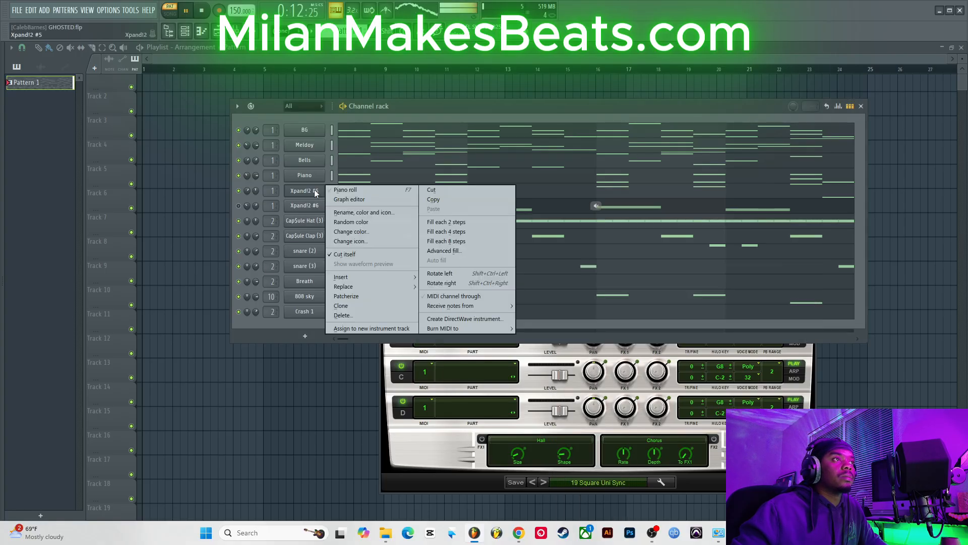
left_click(359, 212)
type("L")
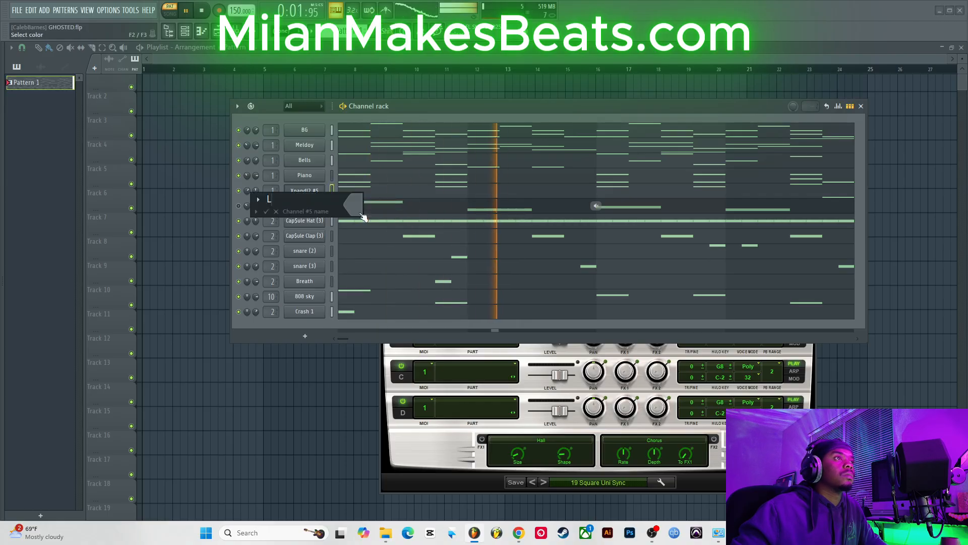
type("ead")
key("Return")
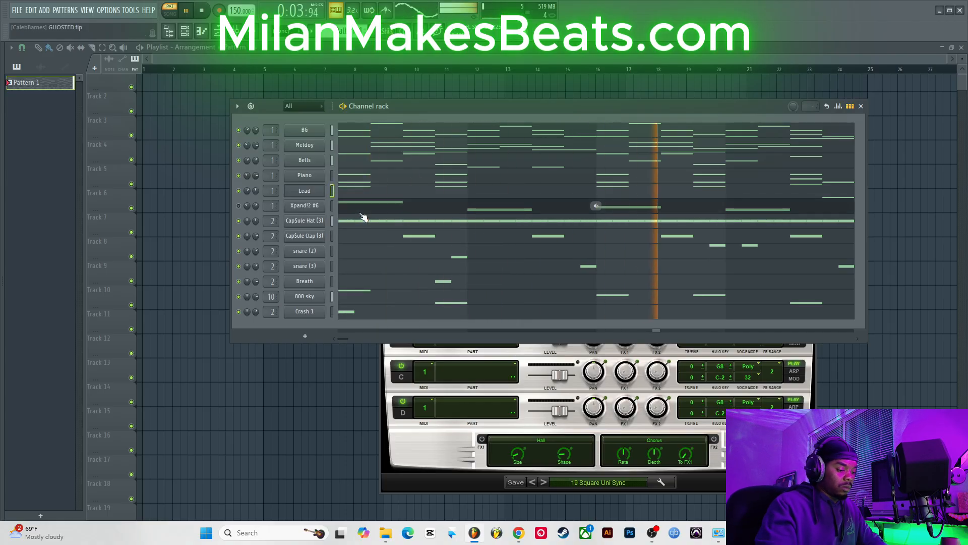
Step: Rename the Xpand!2 #6 channel to Lead 2
scroll(246, 208, "down", 5)
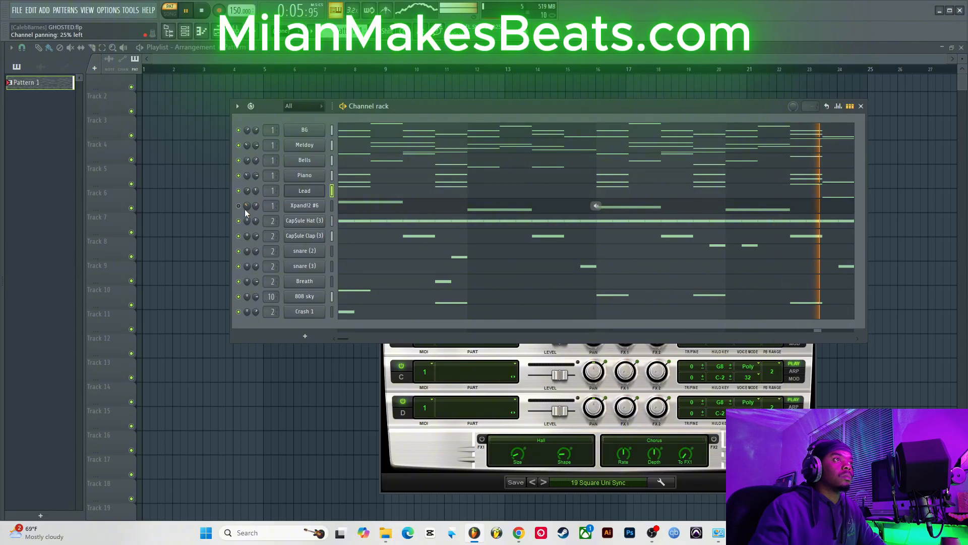
right_click(305, 206)
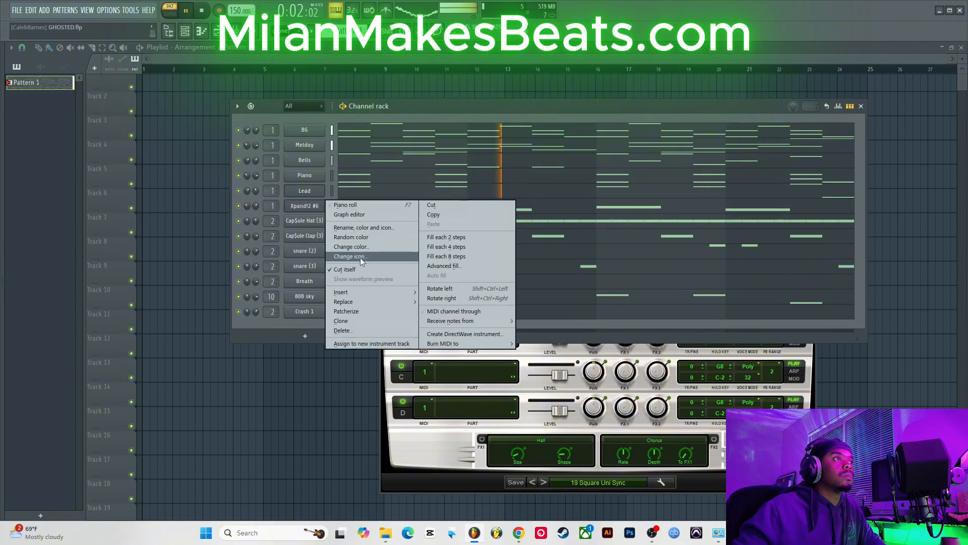
left_click(378, 228)
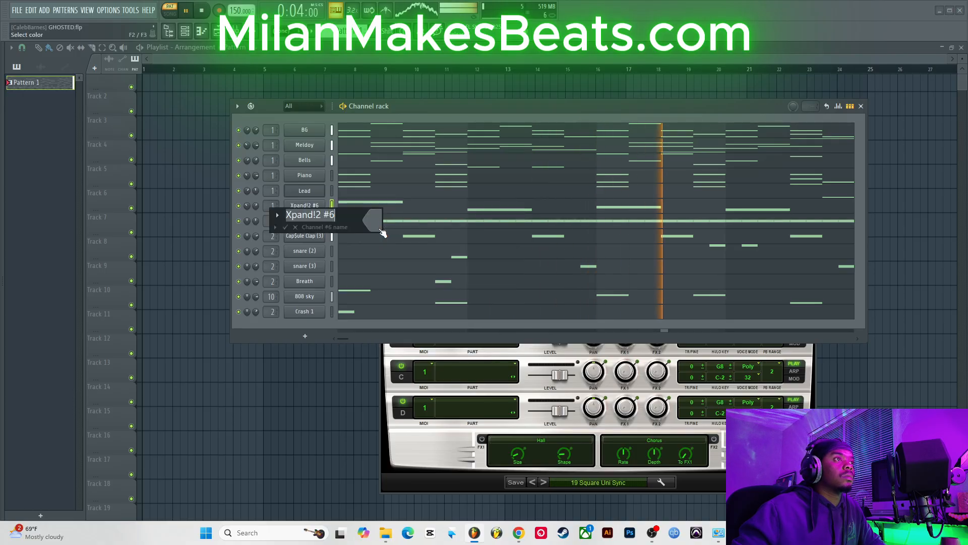
type("Lead 2")
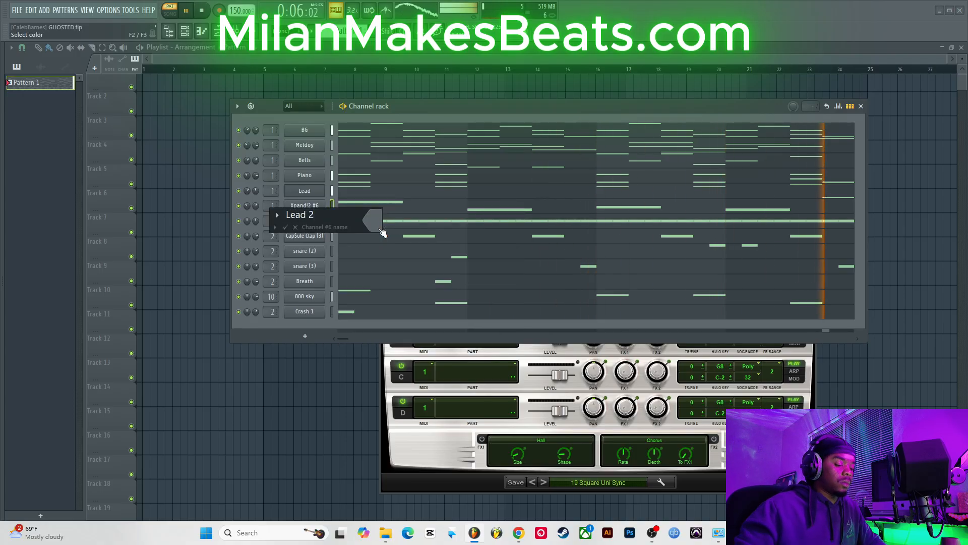
key("Return")
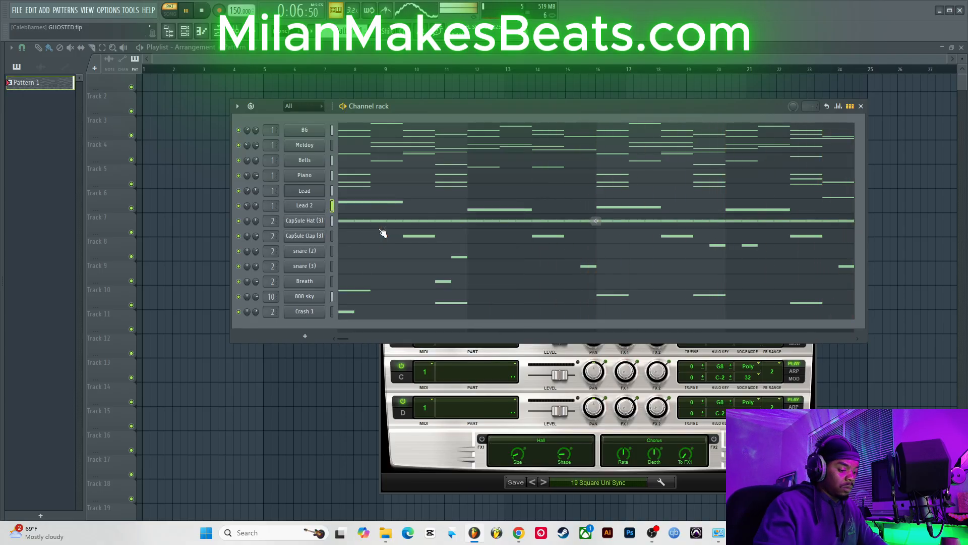
Step: Close the plugin window and split Pattern 1 by channel into separate patterns
left_click(465, 444)
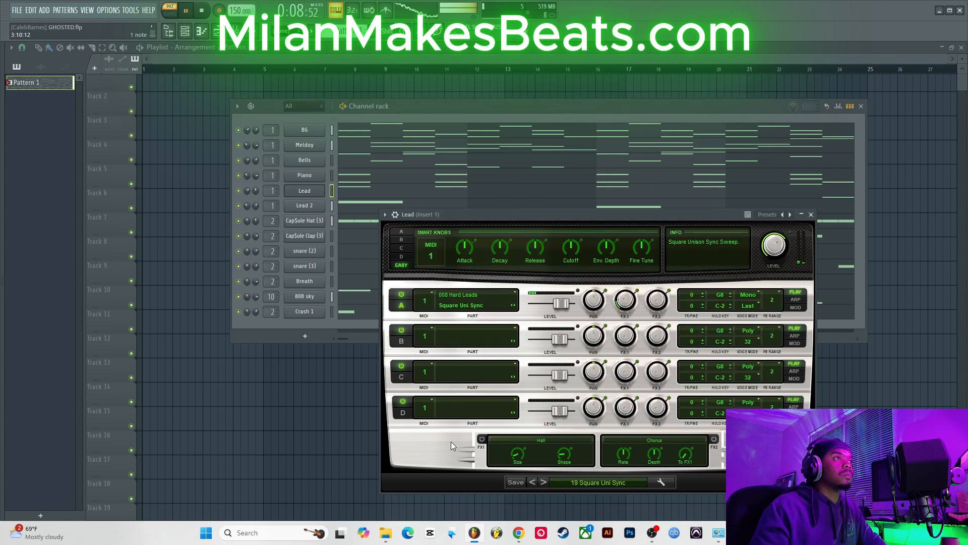
left_click(806, 215)
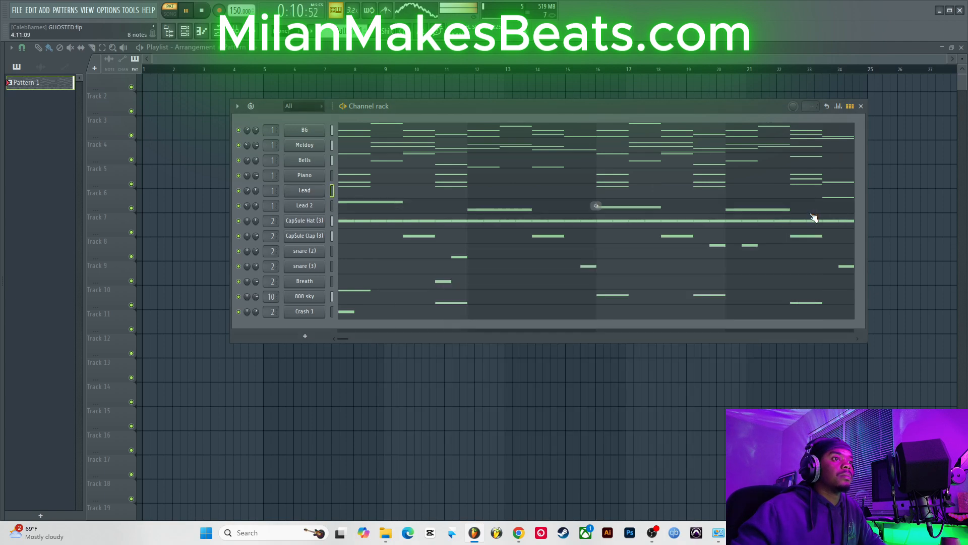
right_click(49, 90)
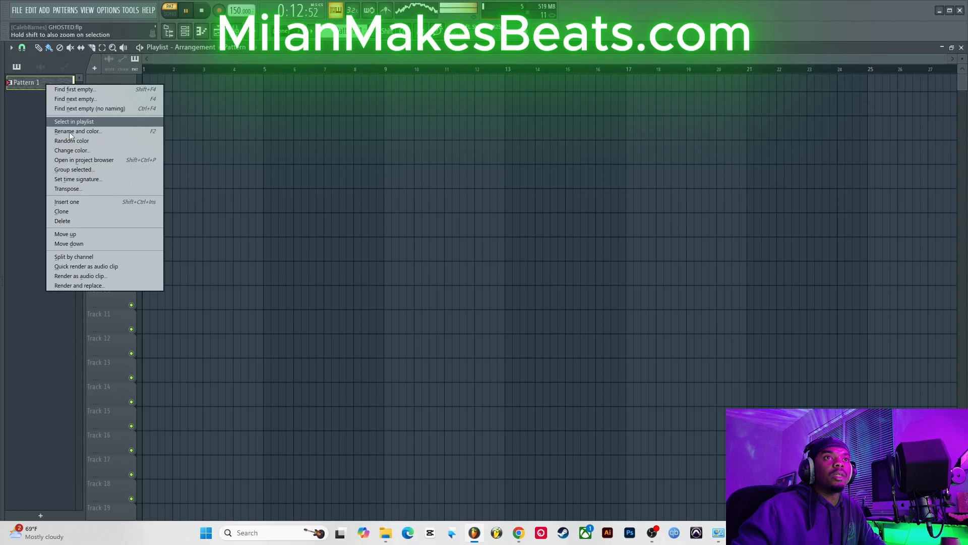
left_click(90, 254)
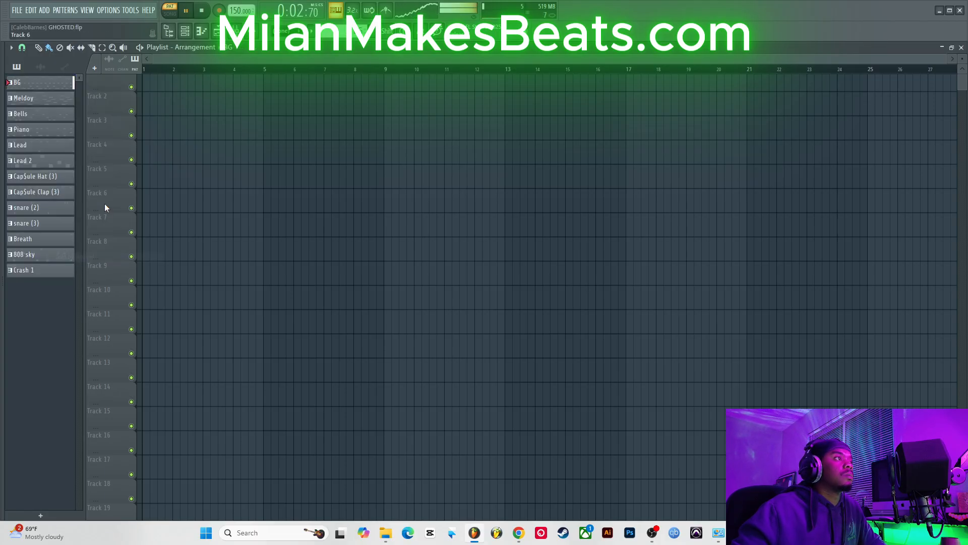
Step: Select all the split patterns and place them on their own playlist tracks starting at bar 1
left_click(49, 271)
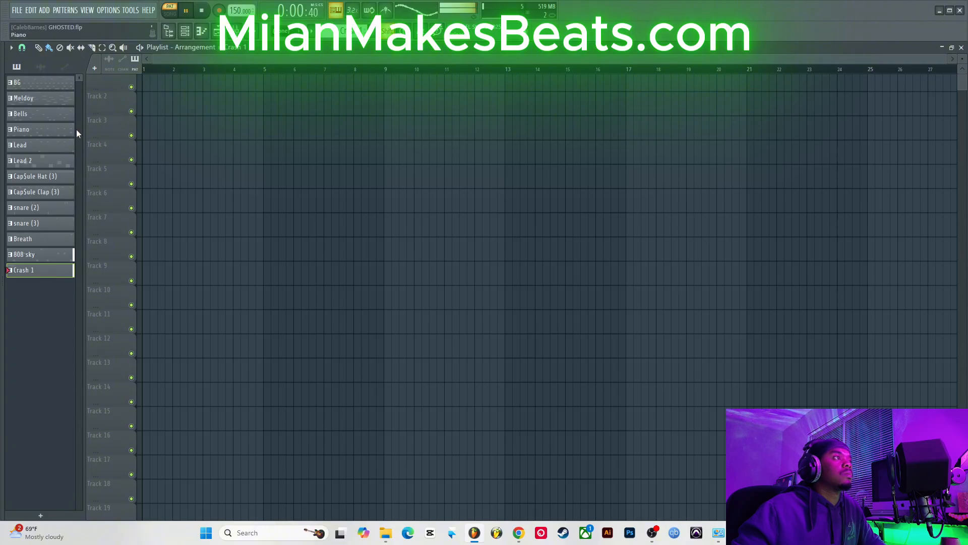
left_click(38, 87, "shift")
left_click_drag(77, 92, 145, 89)
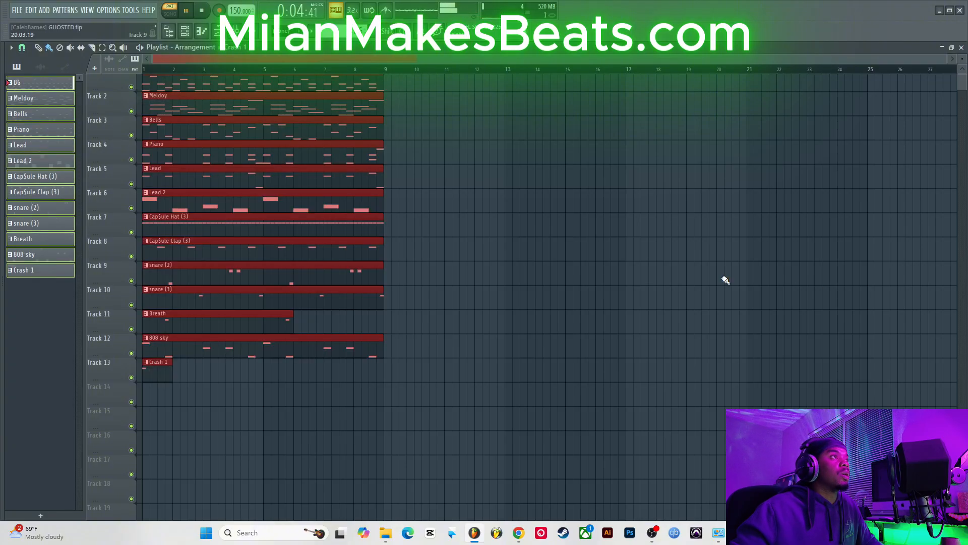
Step: Extend the Breath and Crash 1 clips so they end at bar 9 like the others
key("space")
left_click_drag(293, 315, 383, 316)
left_click_drag(172, 364, 386, 389)
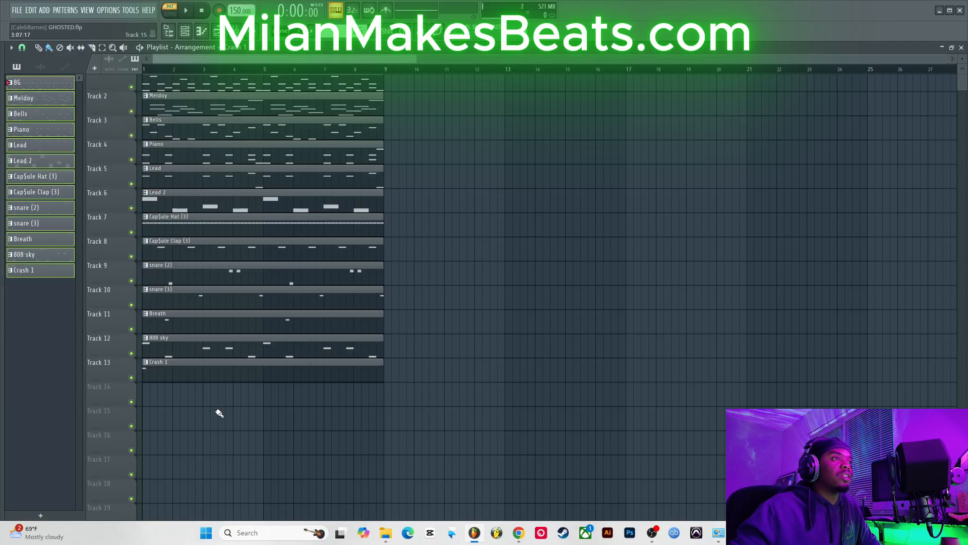
Step: Lock every playlist track, from Track 13 up to Track 1, to its content so each track takes its clip's name
right_click(104, 372)
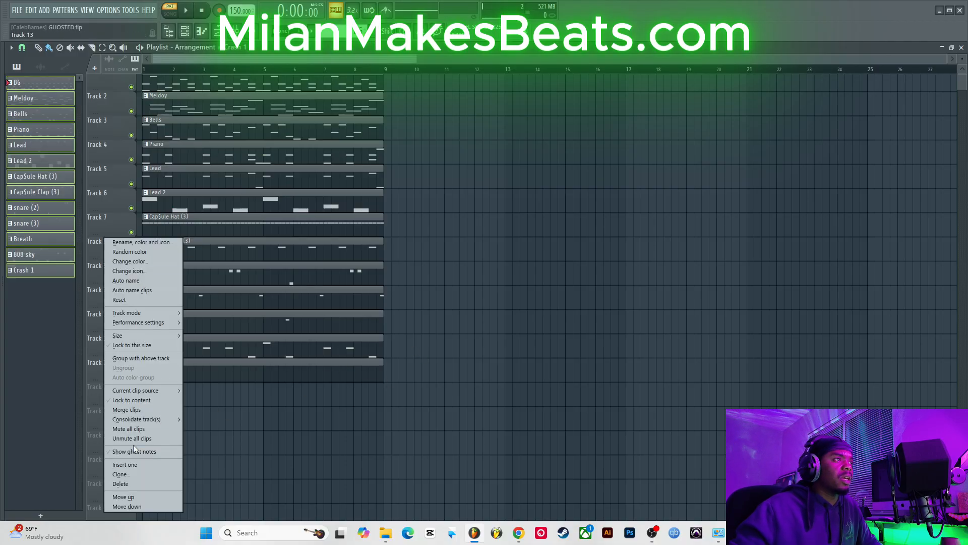
left_click(147, 400)
right_click(105, 346)
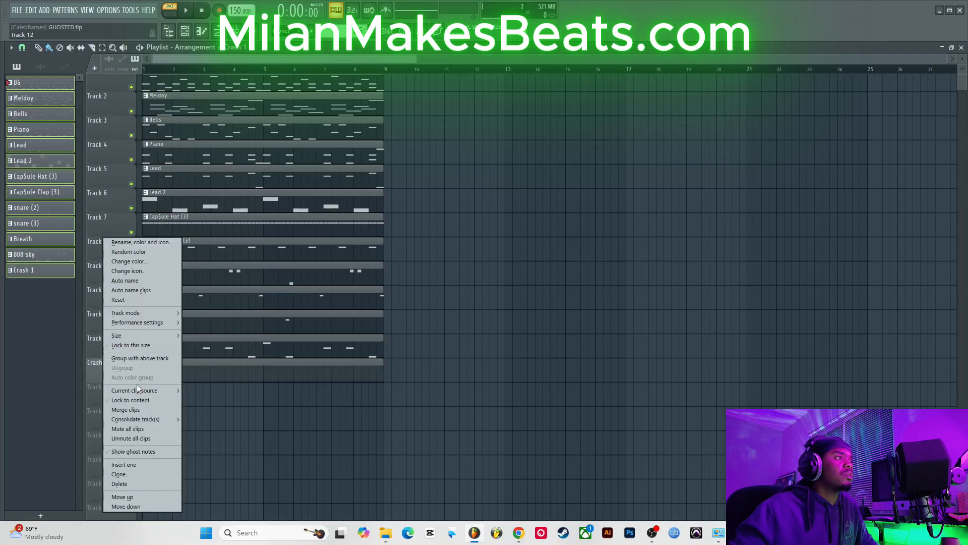
left_click(137, 400)
right_click(110, 321)
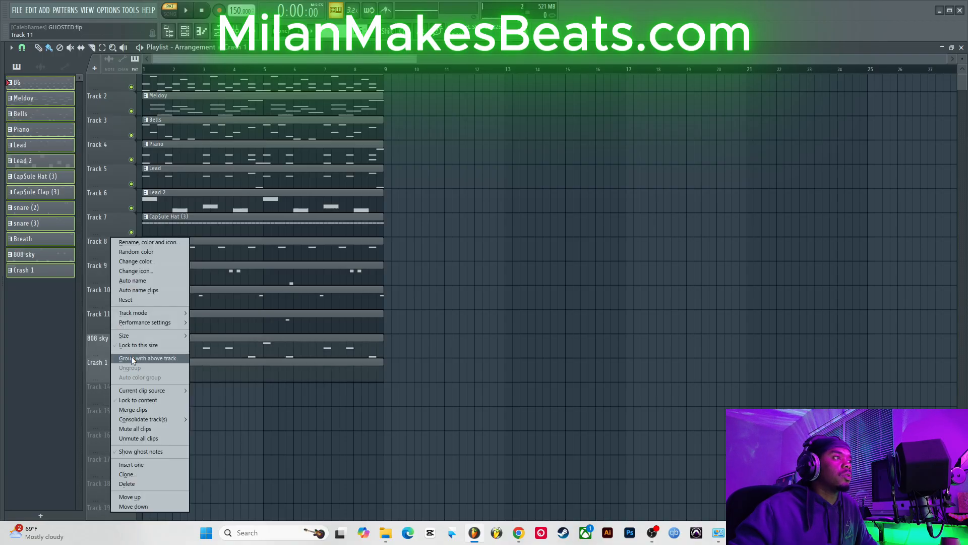
left_click(137, 400)
right_click(109, 291)
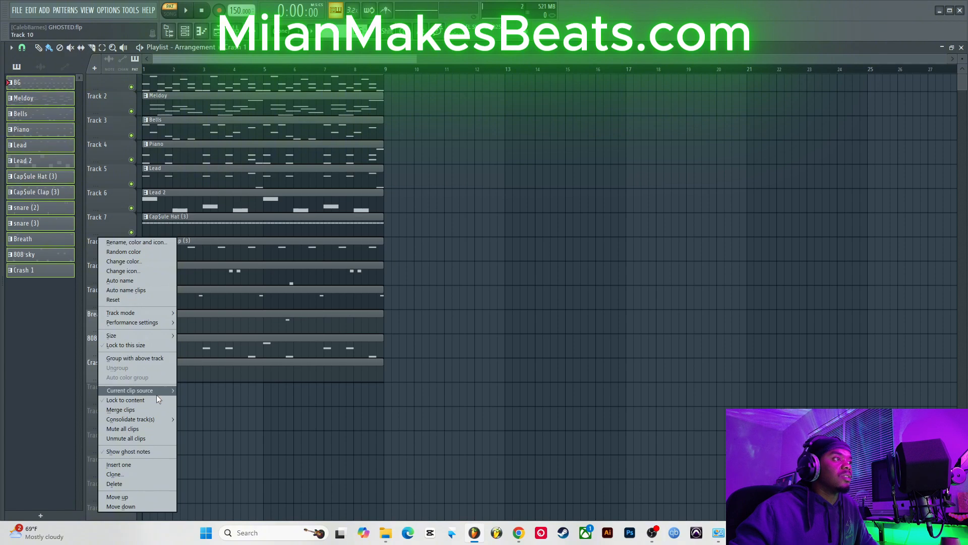
left_click(153, 399)
right_click(121, 278)
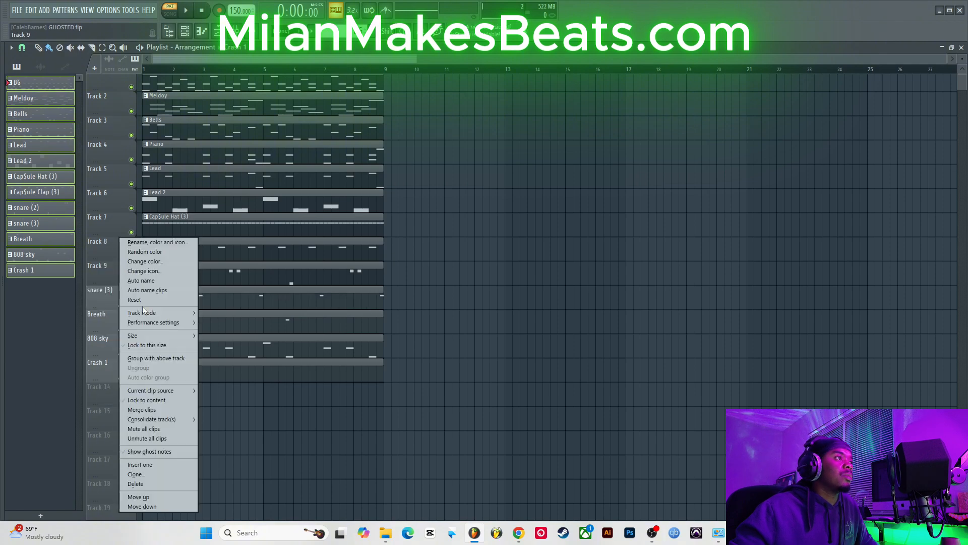
left_click(158, 399)
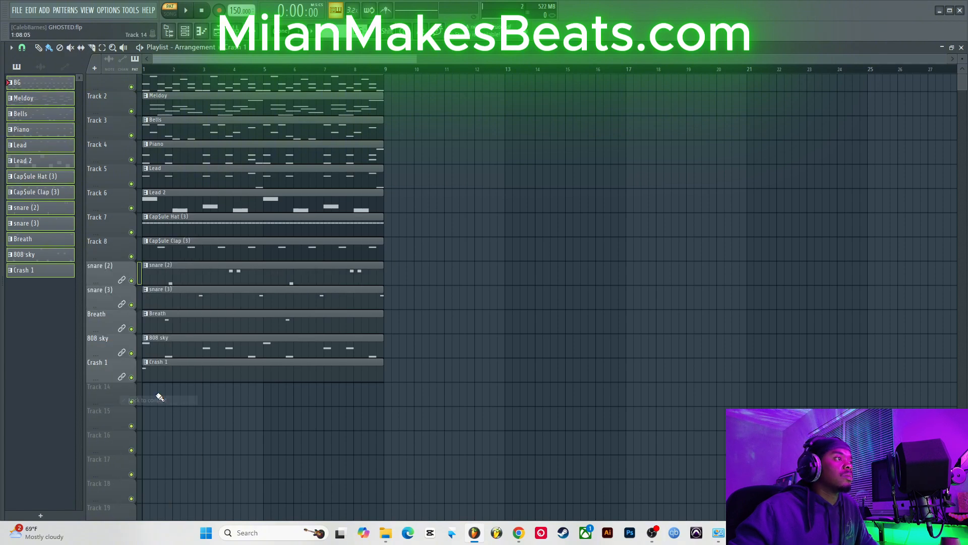
right_click(122, 241)
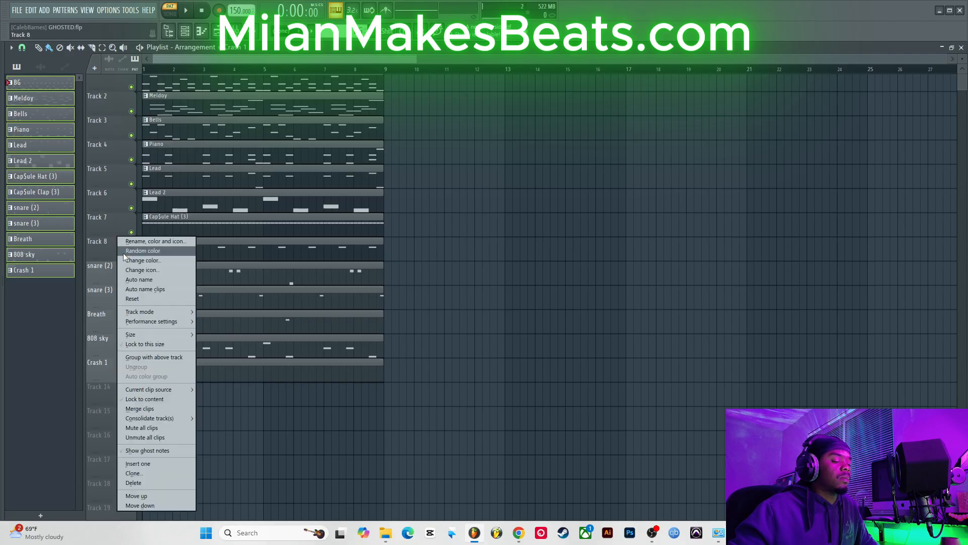
left_click(147, 400)
right_click(110, 230)
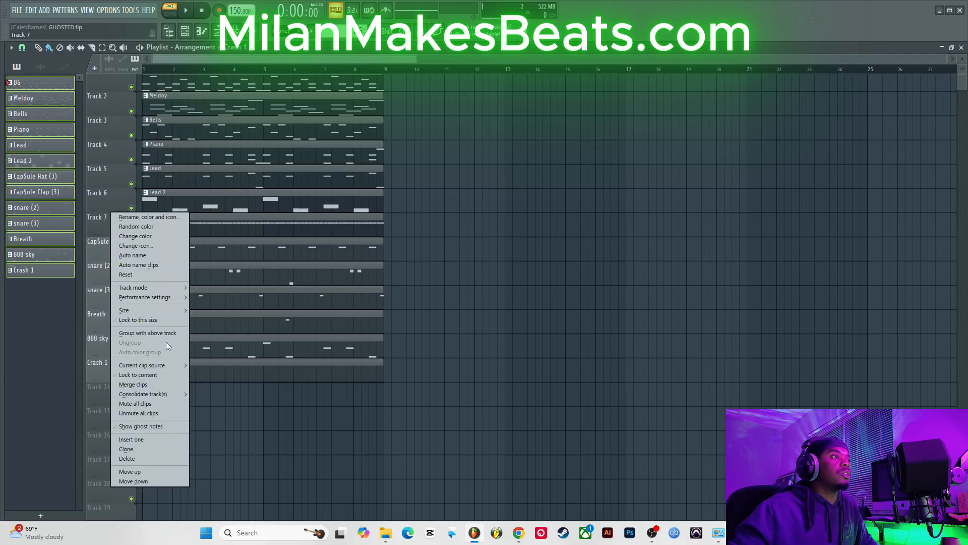
left_click(154, 374)
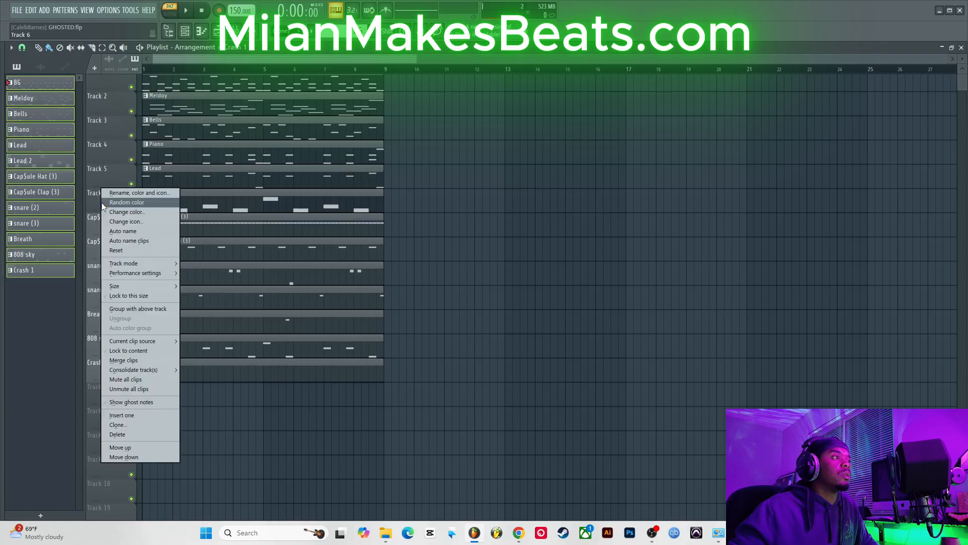
right_click(101, 189)
left_click(159, 352)
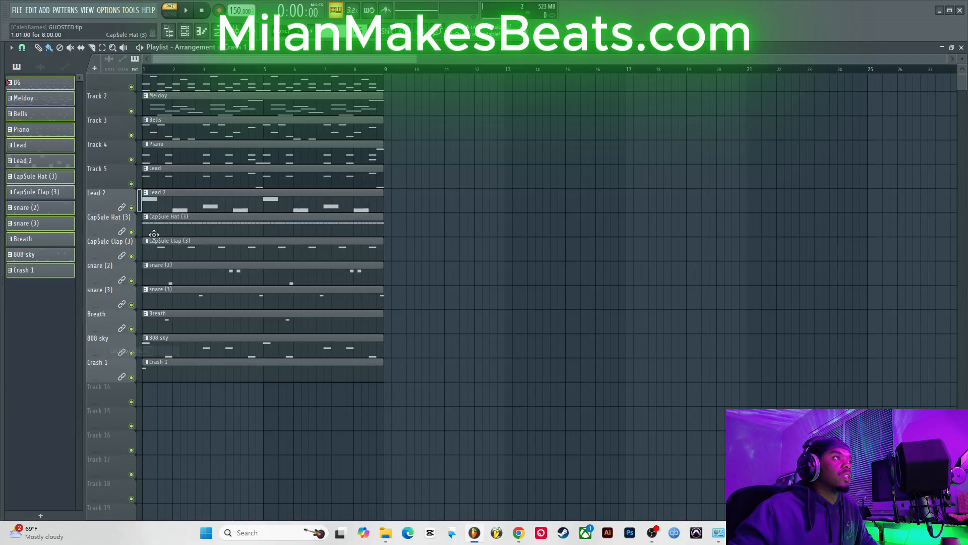
right_click(104, 175)
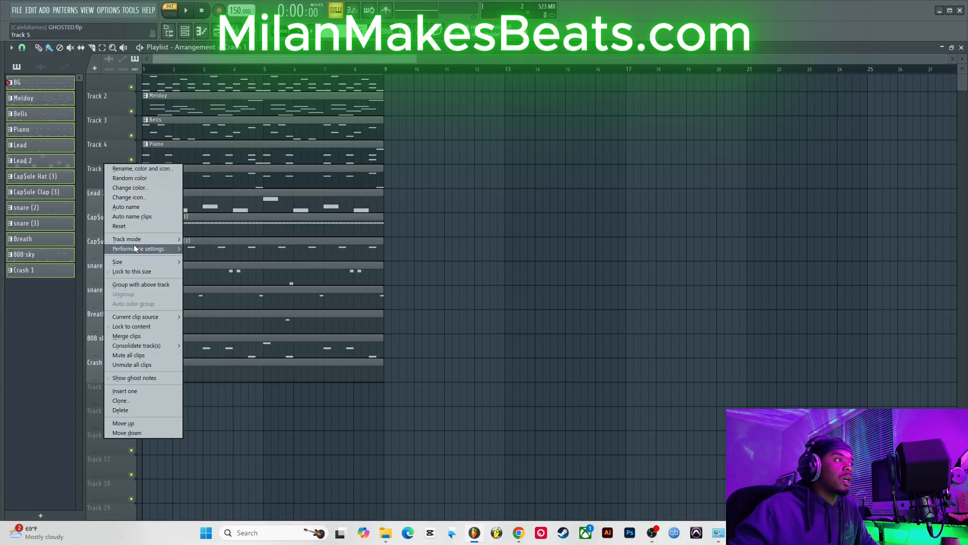
left_click(151, 326)
right_click(105, 146)
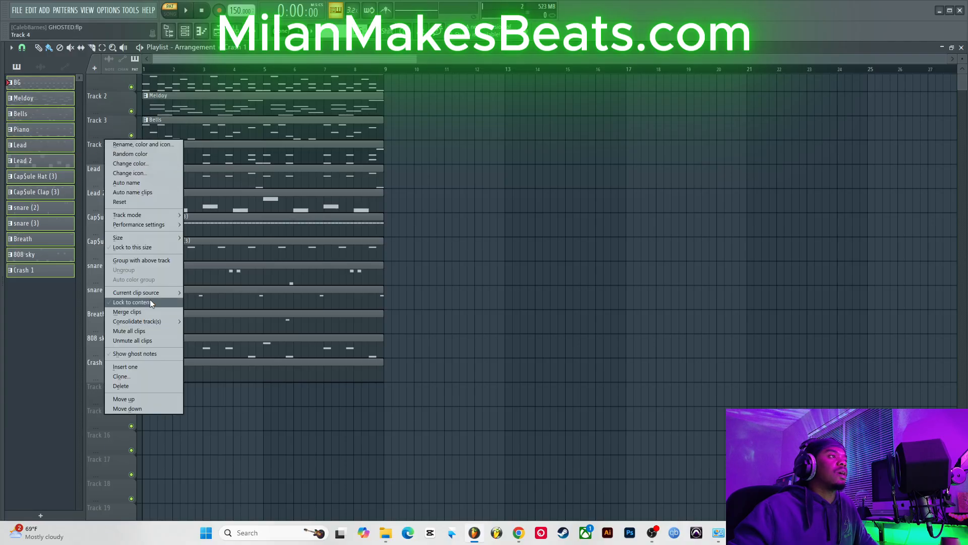
left_click(146, 302)
right_click(108, 136)
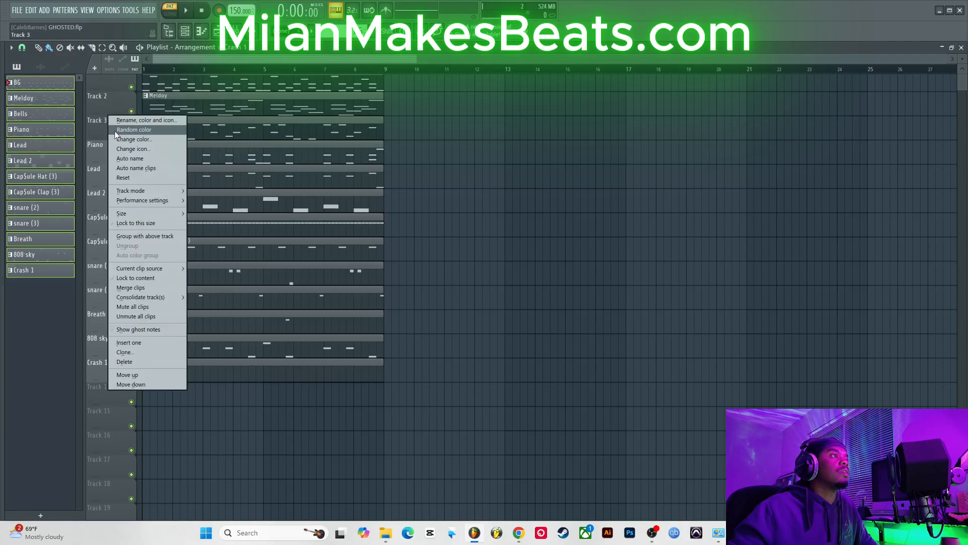
left_click(164, 277)
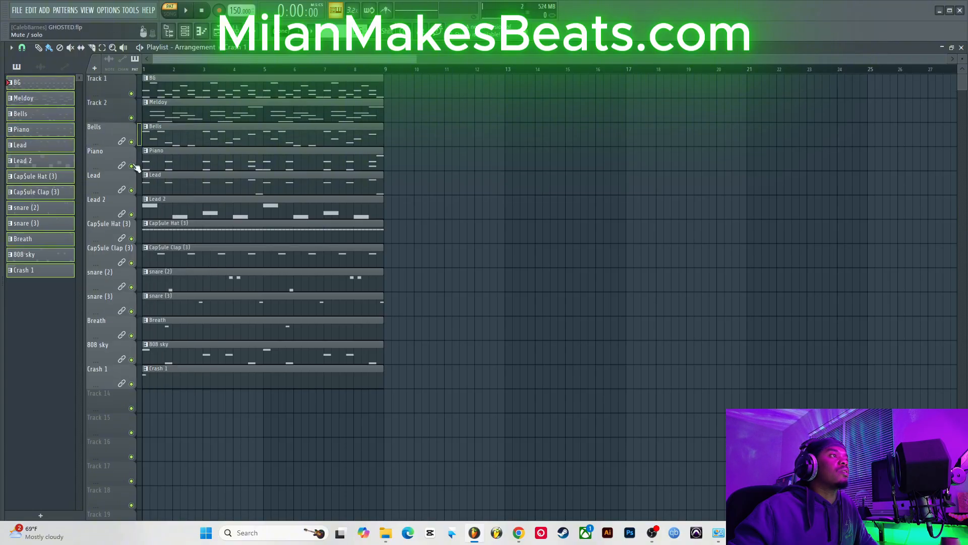
right_click(109, 109)
left_click(151, 253)
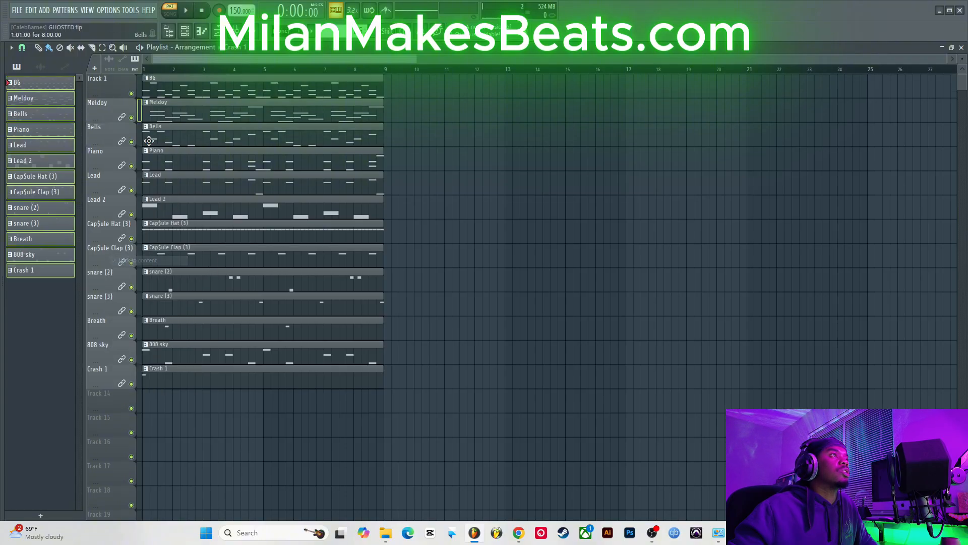
right_click(89, 74)
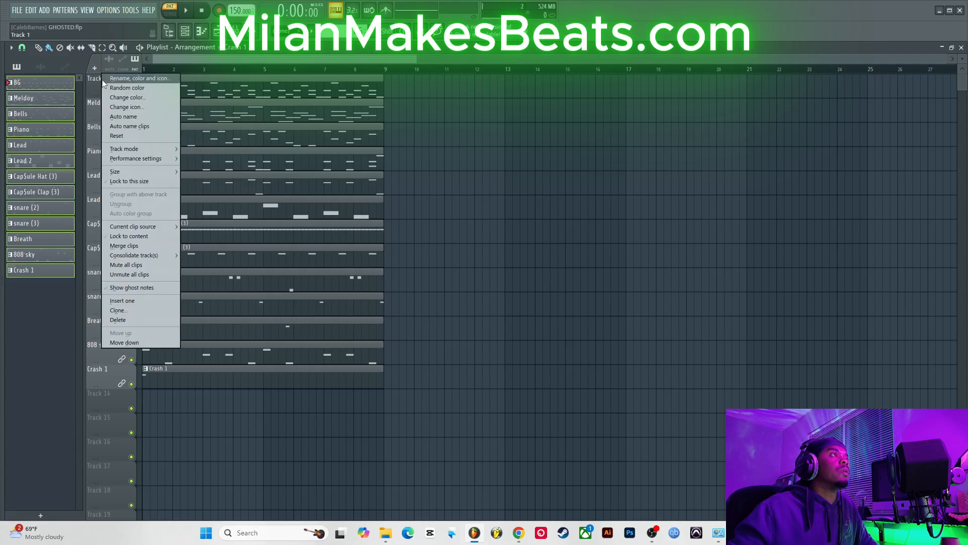
left_click(142, 236)
Step: Select all clips and duplicate the 8-bar section repeatedly so the arrangement runs to bar 57
key("ctrl+a")
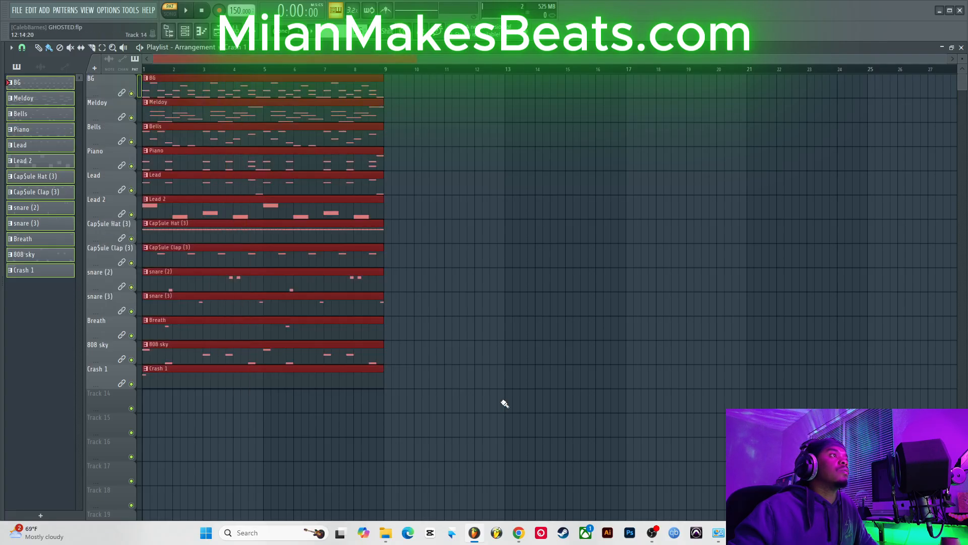
key("ctrl+b")
key("ctrl+b")
key("ctrl+b")
key("ctrl+b")
key("ctrl+b")
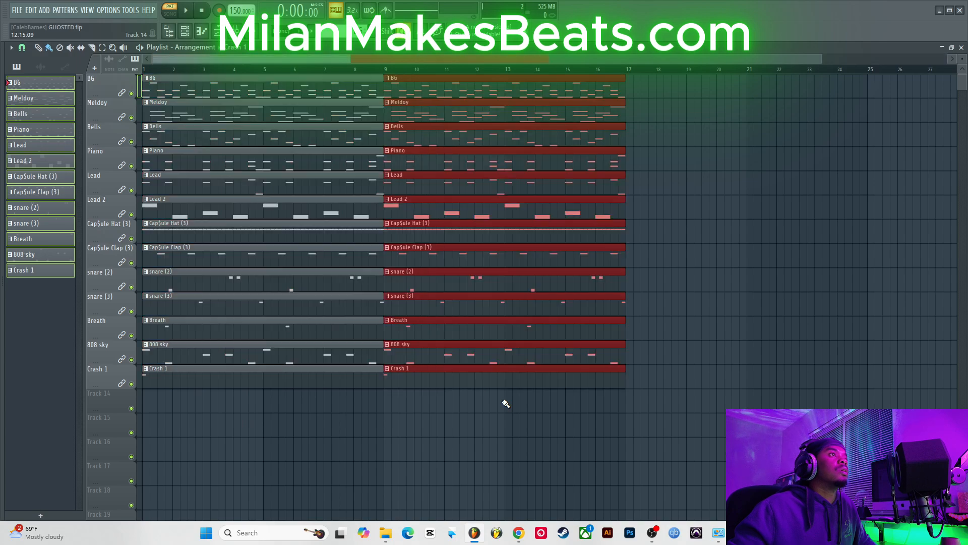
key("ctrl+b")
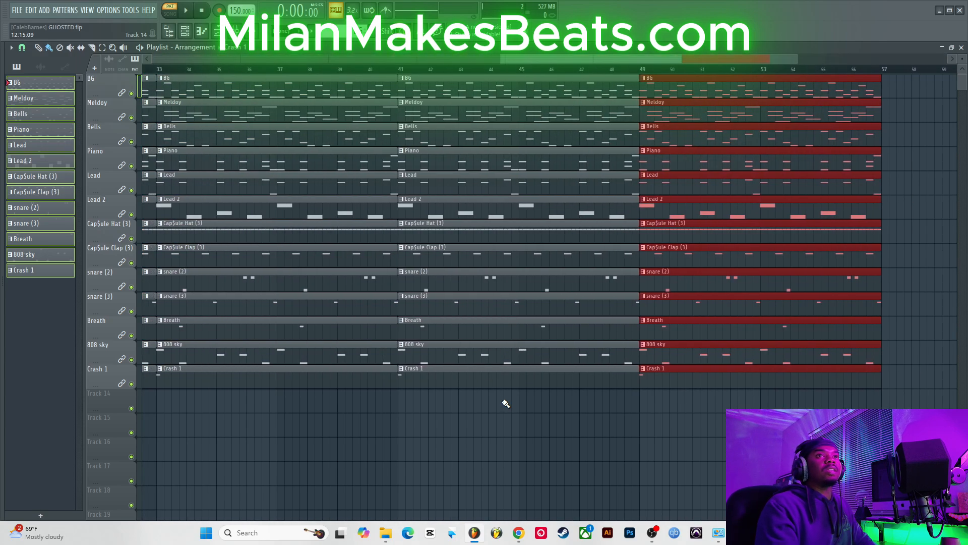
Step: Remove the first 8-bar clips of the CapSule Hat (3) through Crash 1 tracks
left_click_drag(580, 56, 151, 52)
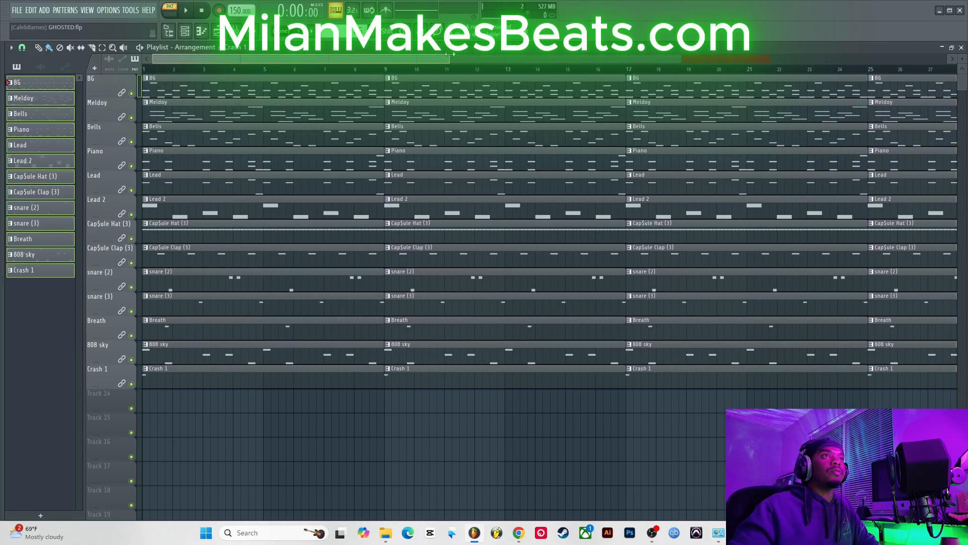
left_click_drag(458, 60, 943, 59)
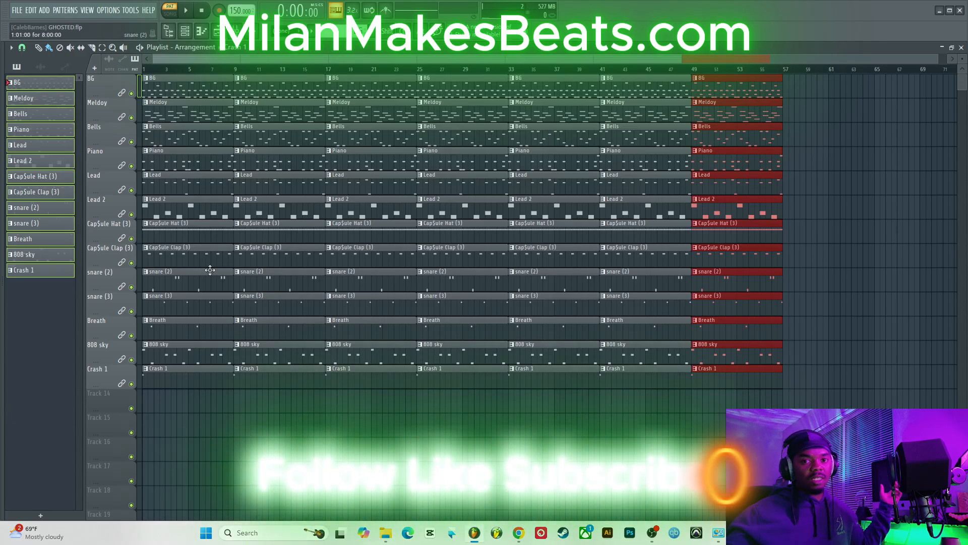
left_click_drag(190, 385, 197, 243)
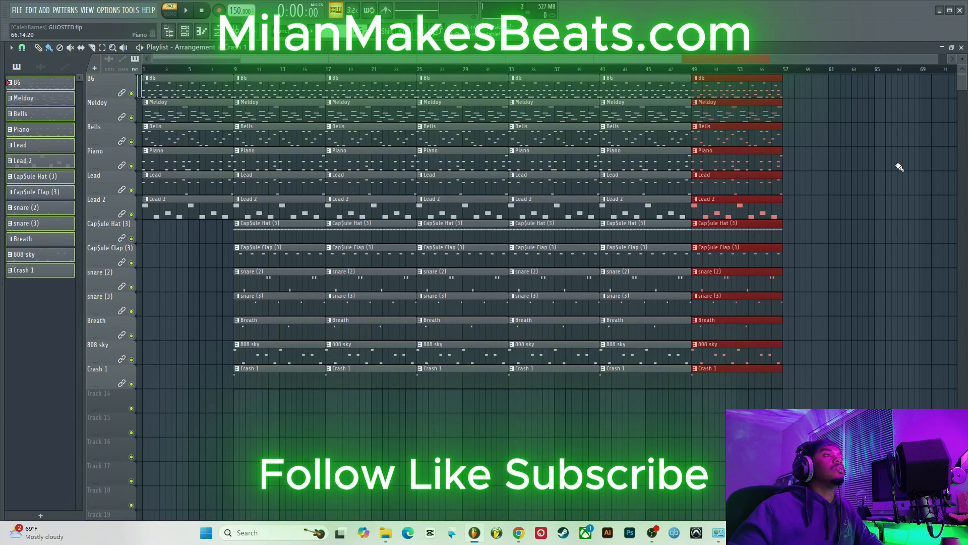
Step: Switch to song mode and delete the bar-1 clips of the Lead 2, Lead, Piano and Bells tracks
left_click(168, 12)
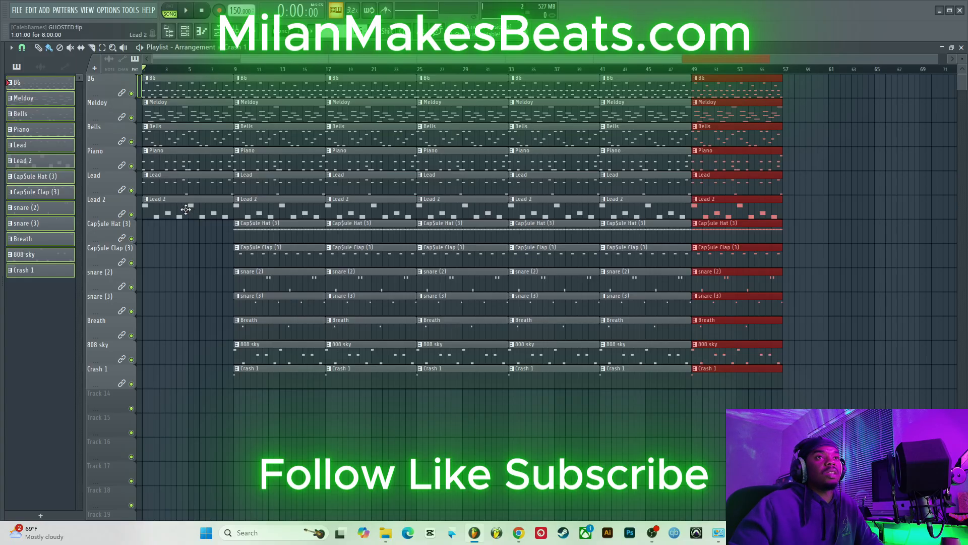
right_click(185, 209)
right_click(189, 185)
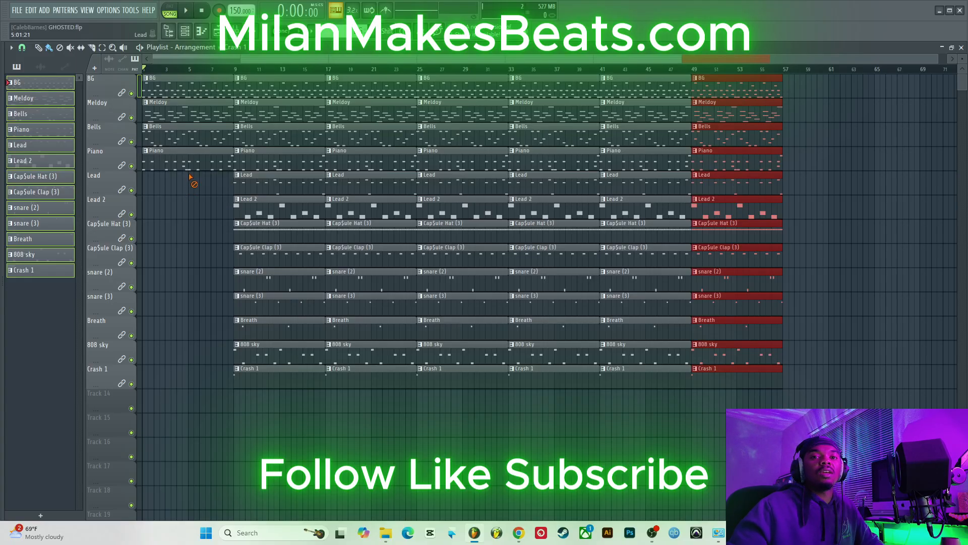
right_click(197, 161)
right_click(205, 144)
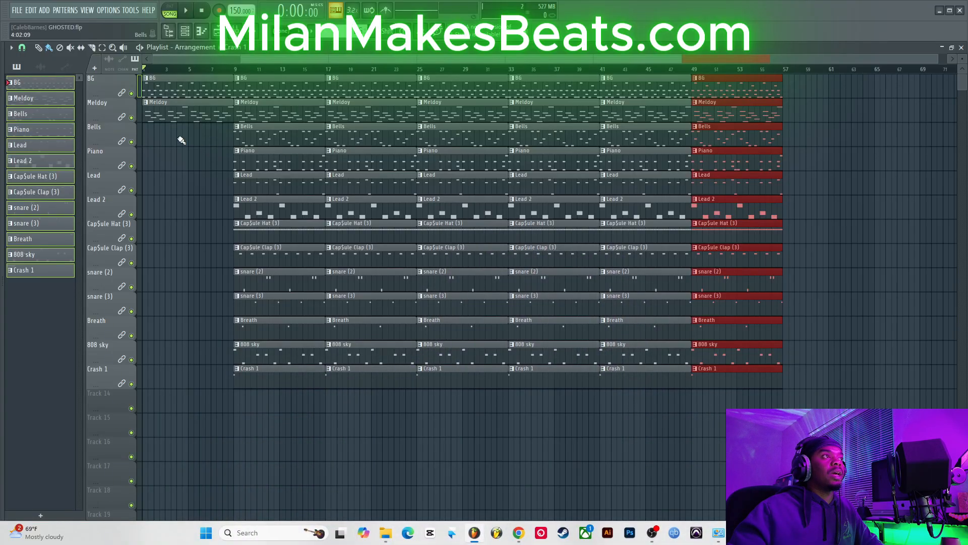
Step: Place the Lead 2, Lead, Piano and Bells clips back at bar 1
left_click(143, 208)
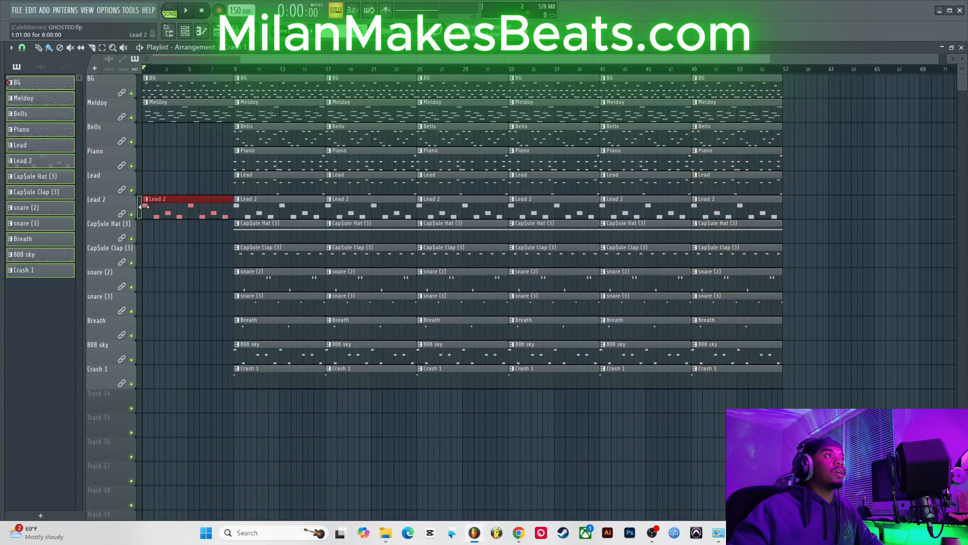
left_click(150, 182)
left_click(150, 160)
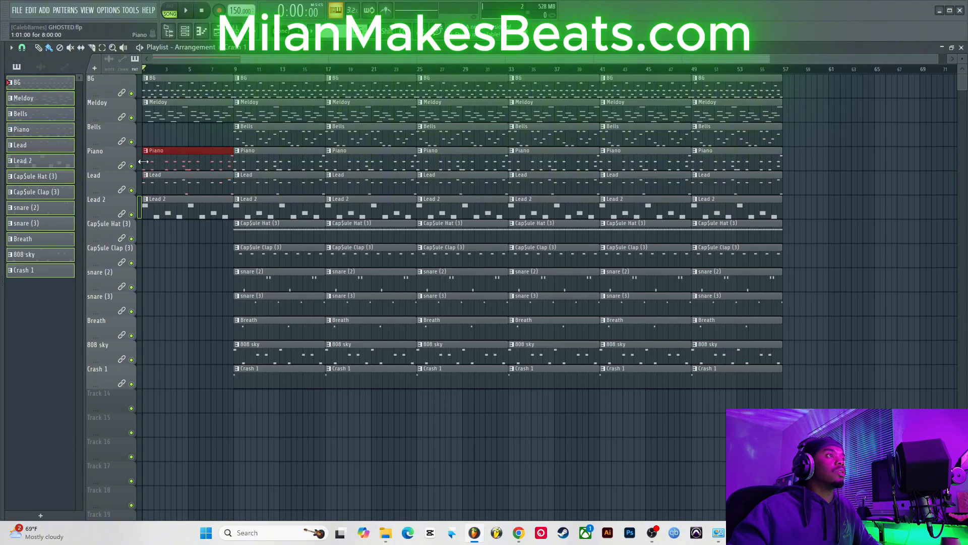
left_click(150, 140)
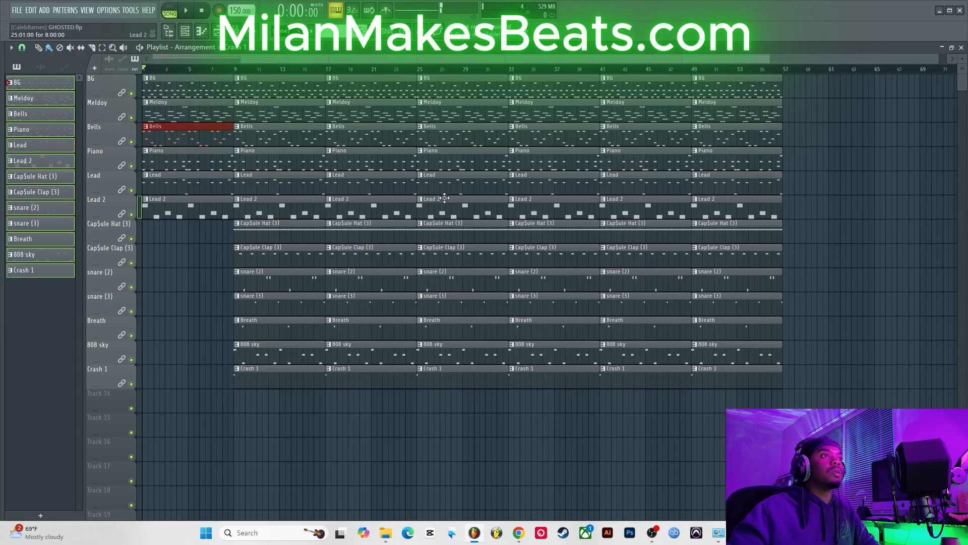
Step: Delete the Lead 2, Lead and Piano clips starting at bar 25
right_click(444, 198)
right_click(448, 179)
right_click(455, 160)
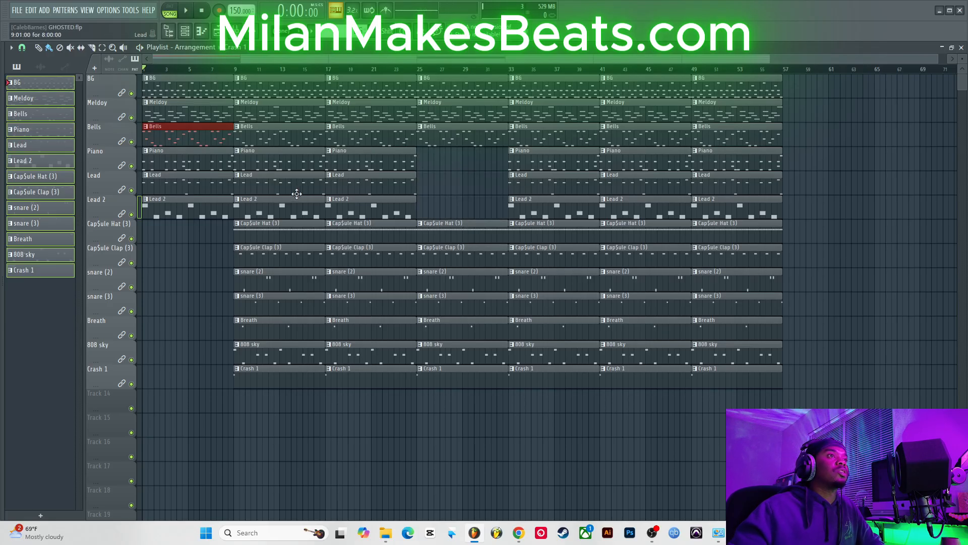
Step: Delete the Lead 2 clips at bars 1 and 9 and the Lead clip at bar 1
right_click(202, 203)
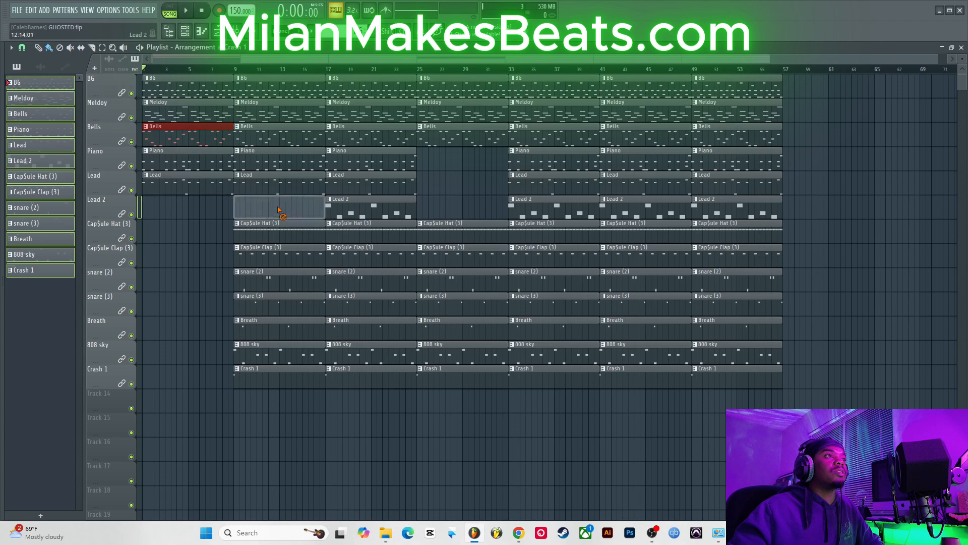
right_click(278, 204)
right_click(221, 186)
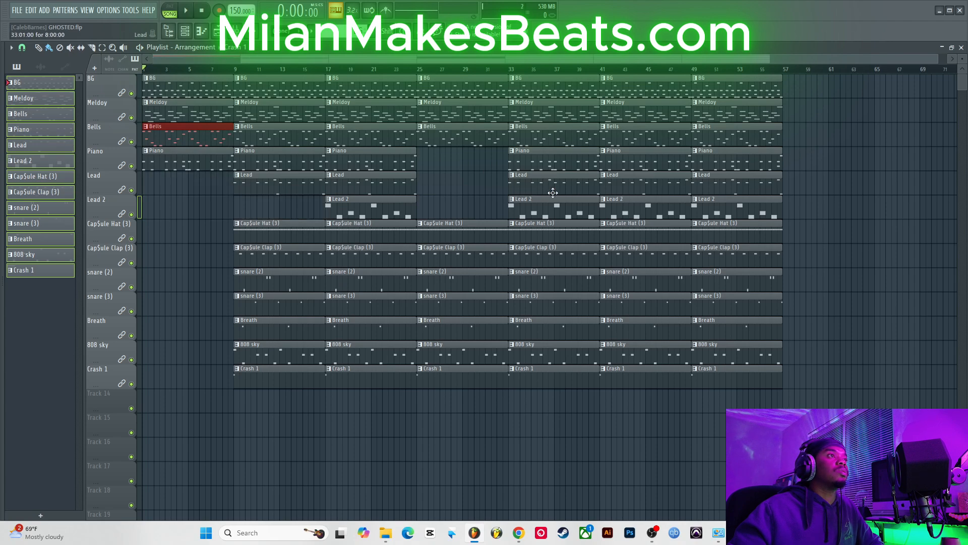
Step: Delete the Lead 2 and Lead clips at bar 33 and the Lead 2 clip at bar 41
right_click(550, 204)
right_click(546, 185)
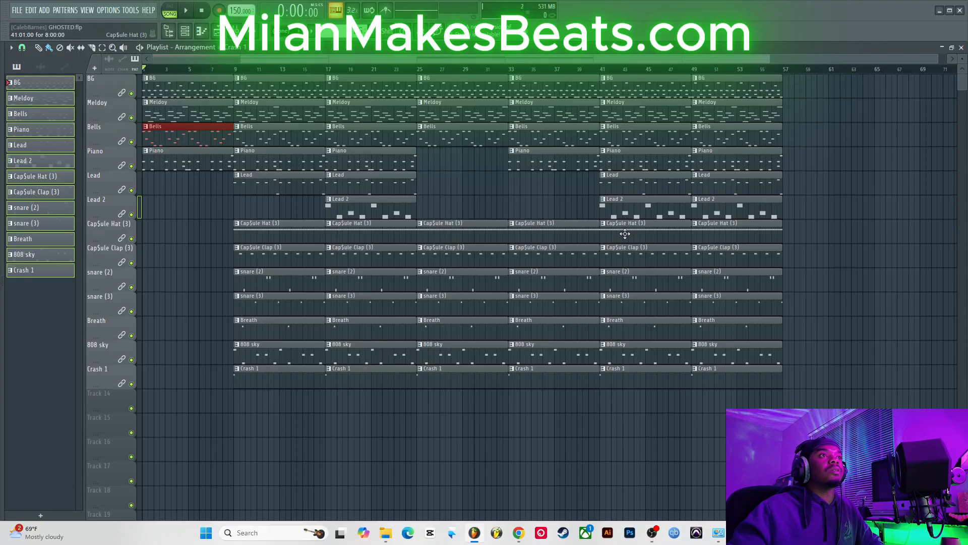
right_click(645, 203)
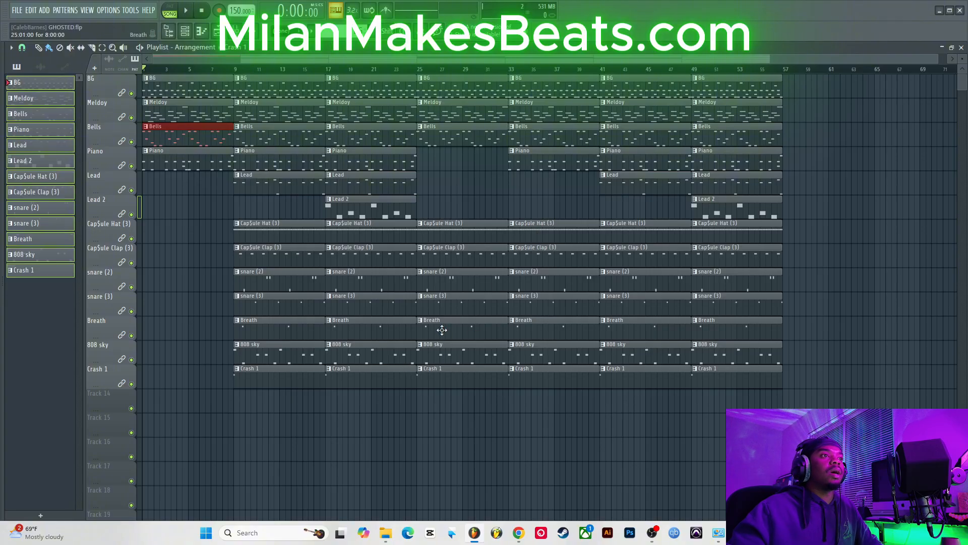
Step: Remove the snare (2) clip at bar 25, keeping the snare (3) clip there
right_click(446, 308)
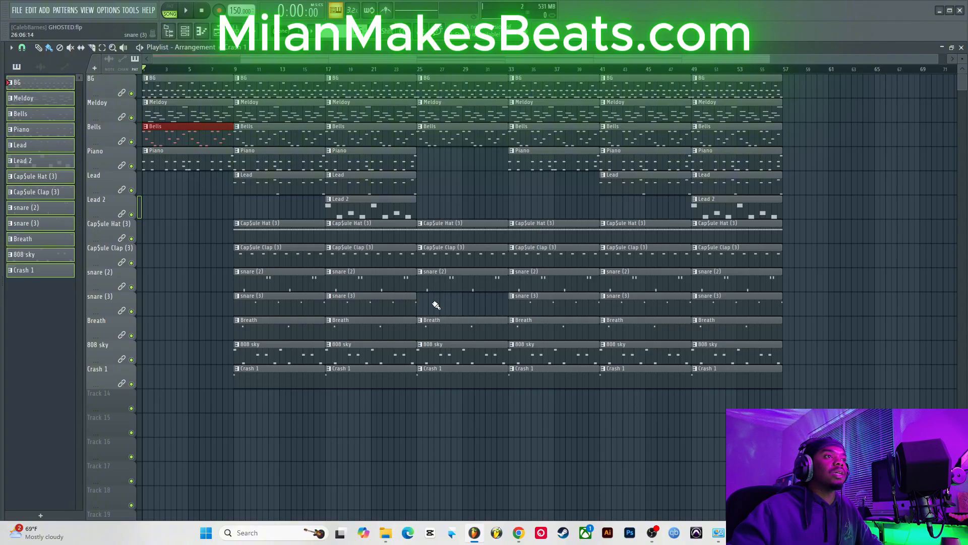
left_click(422, 307)
right_click(455, 280)
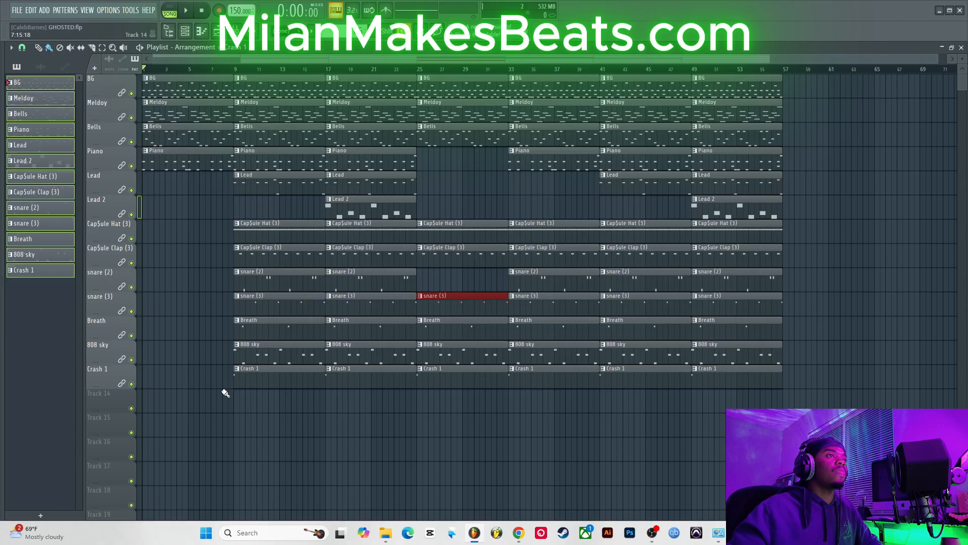
Step: Copy the bars 25 to 41 section of all tracks to start at bar 57
left_click_drag(188, 413, 144, 76)
left_click_drag(275, 426, 354, 94)
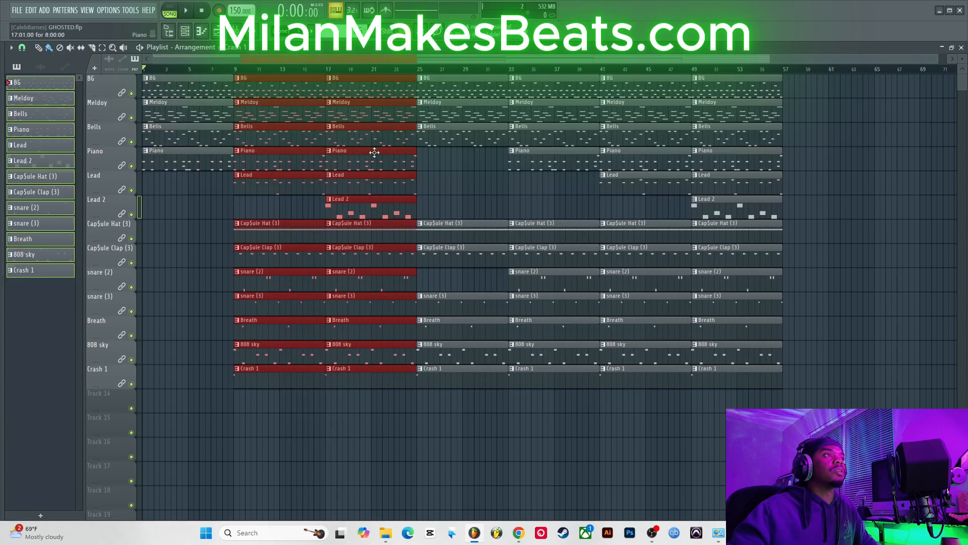
left_click_drag(455, 428, 590, 72)
left_click_drag(652, 431, 709, 76)
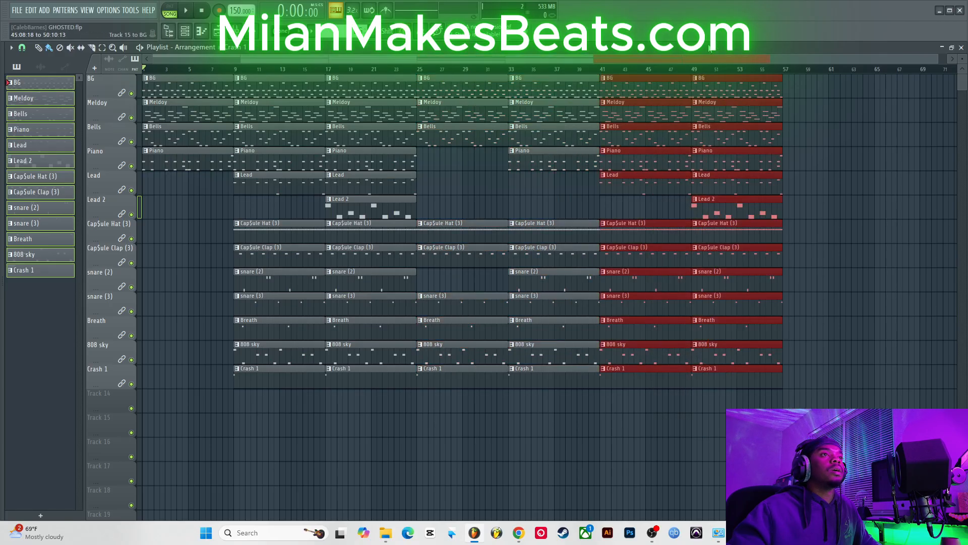
mouse_move(469, 457)
left_mouse_down()
mouse_move(471, 428)
mouse_move(474, 436)
left_mouse_up()
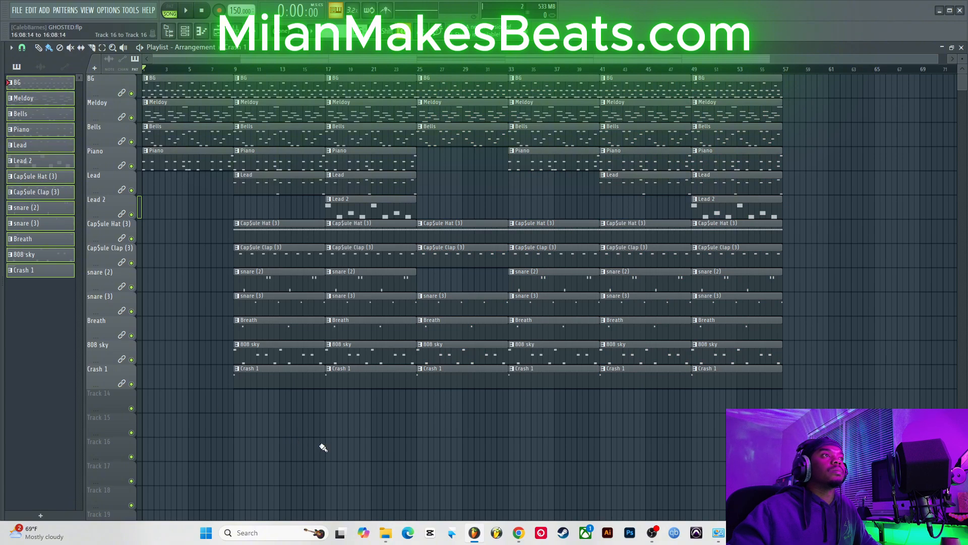
left_click_drag(445, 452, 867, 76)
left_click(493, 440)
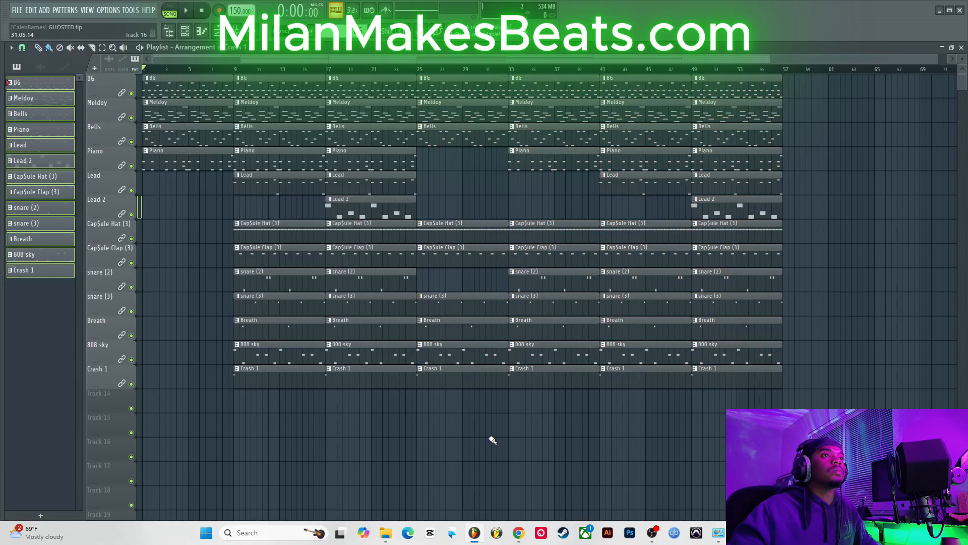
left_click_drag(465, 434, 580, 75)
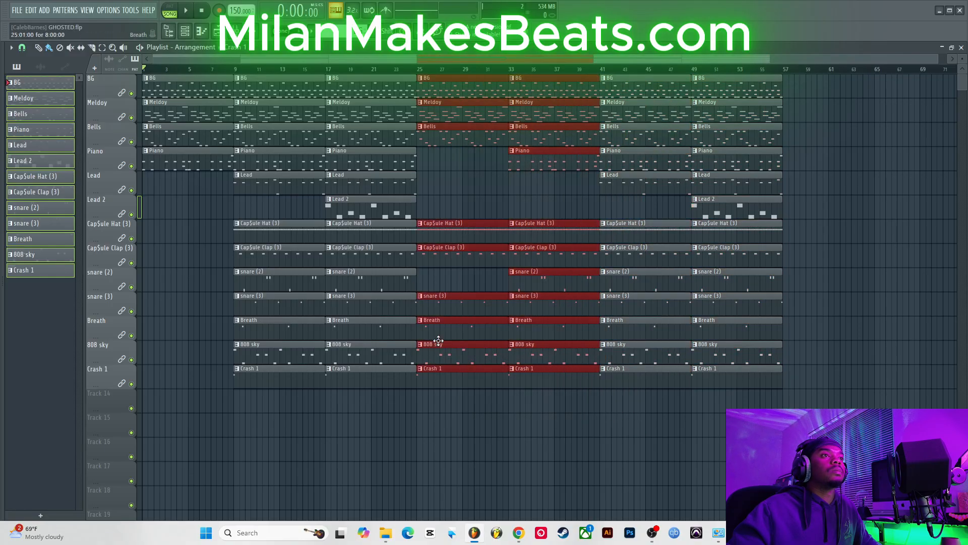
left_click_drag(586, 353, 736, 304)
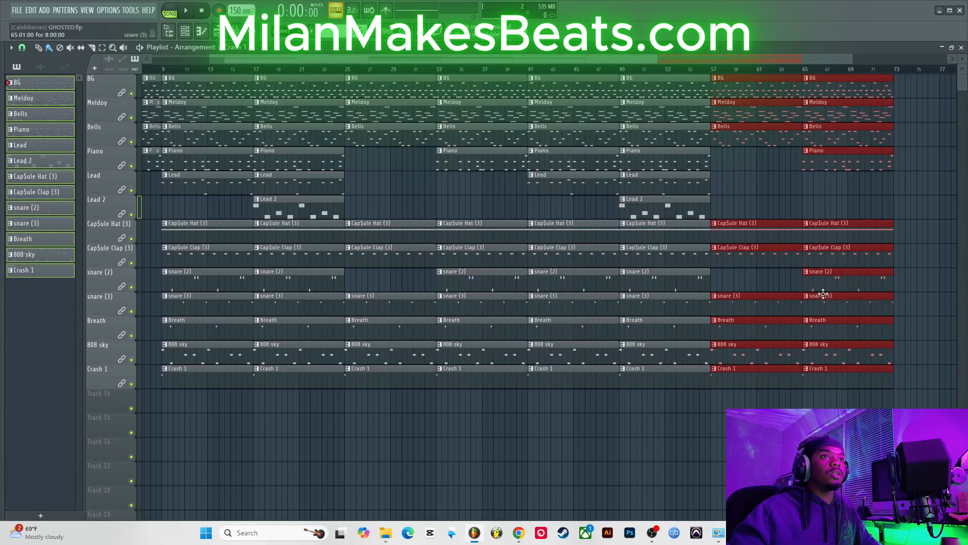
Step: Delete the drum, Breath and 808 sky clips at bar 57 and swap the Piano clip at bar 65 for a Lead clip
left_click(932, 291)
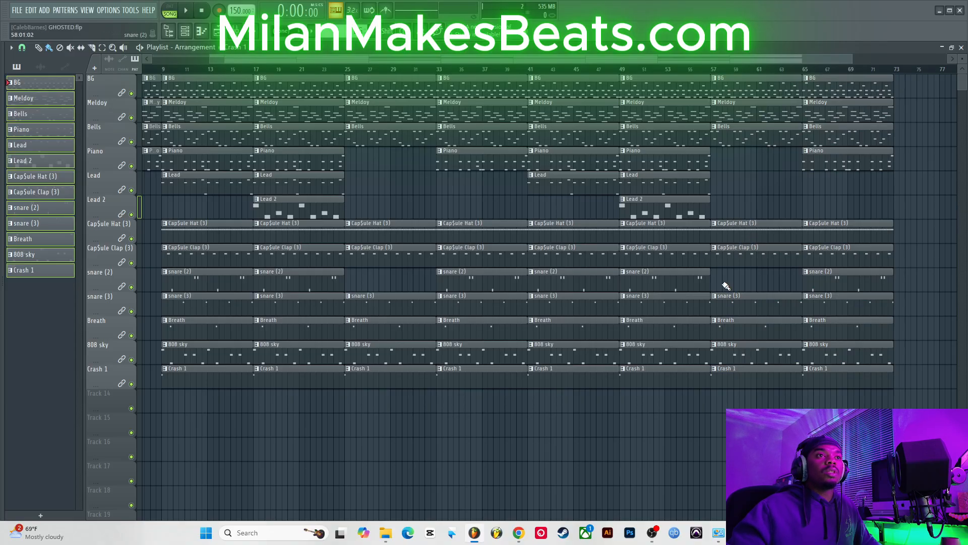
right_click(730, 354)
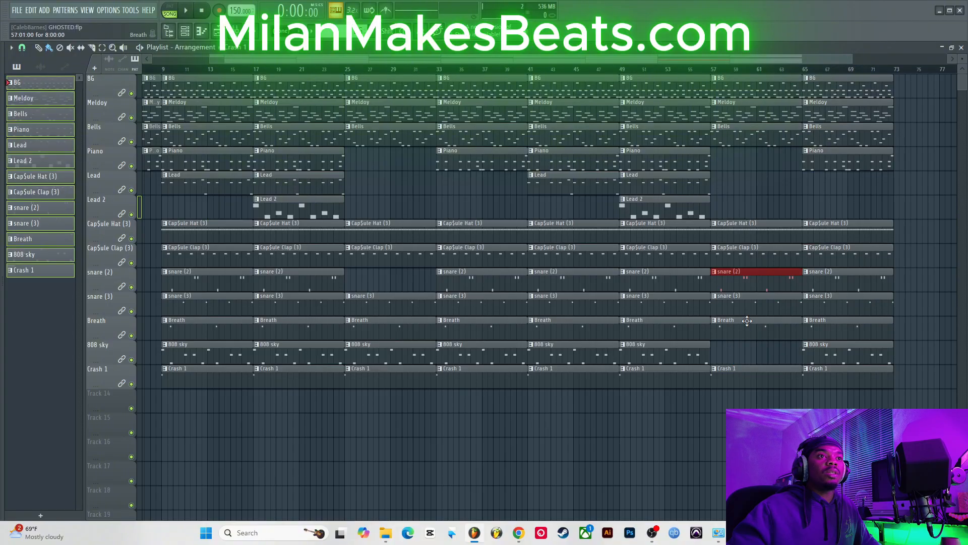
right_click(759, 226)
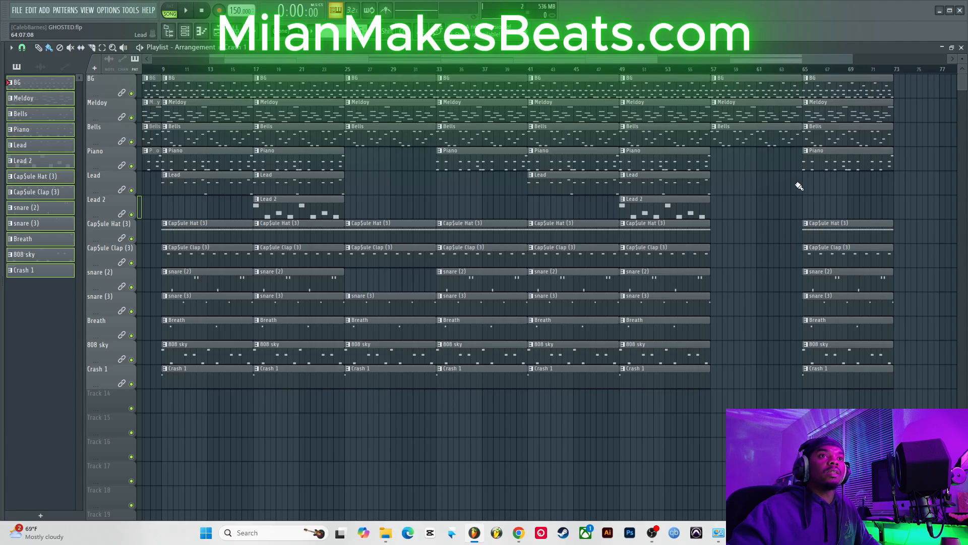
right_click(816, 164)
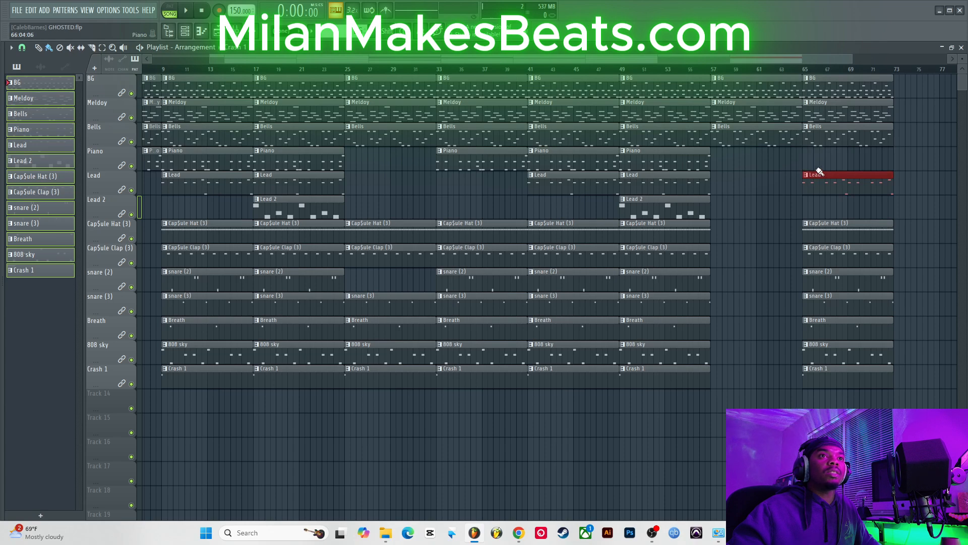
Step: Duplicate the bar 65 section to bar 73 and add a Piano clip at bar 73
left_click_drag(818, 400, 877, 56)
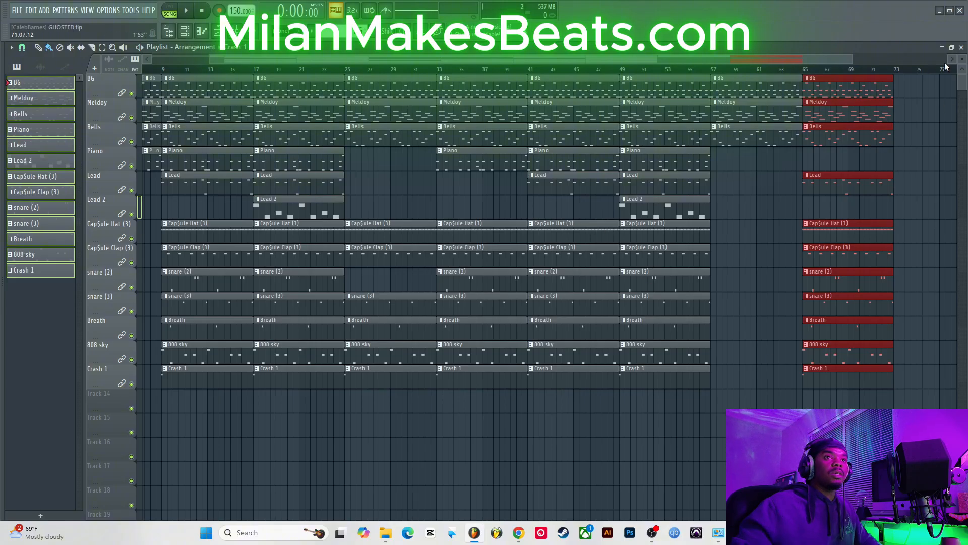
left_click_drag(822, 55, 904, 59)
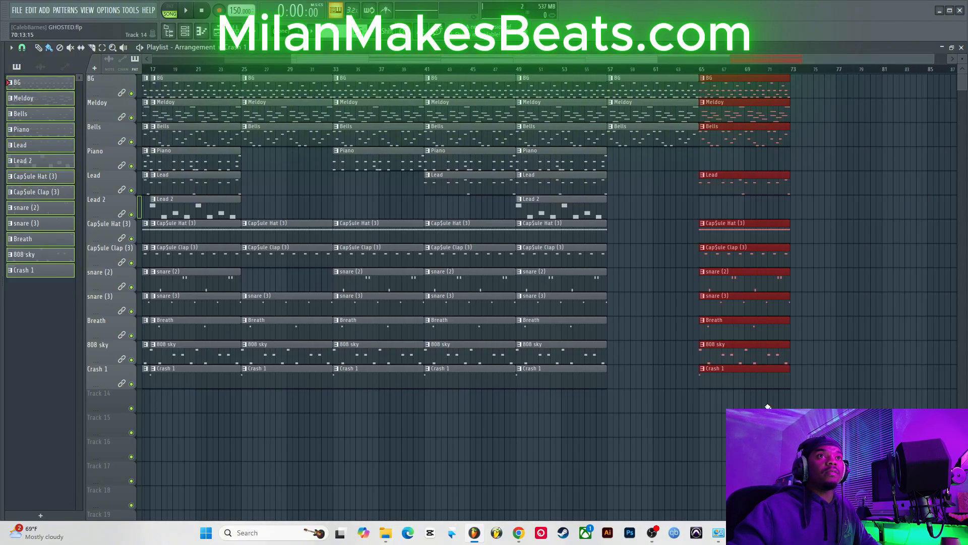
key("ctrl+b")
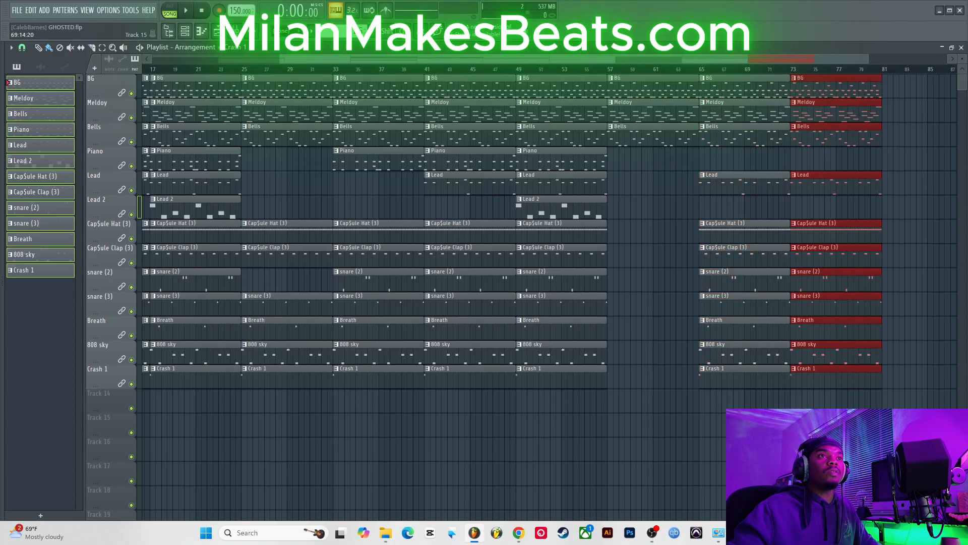
left_click(795, 165)
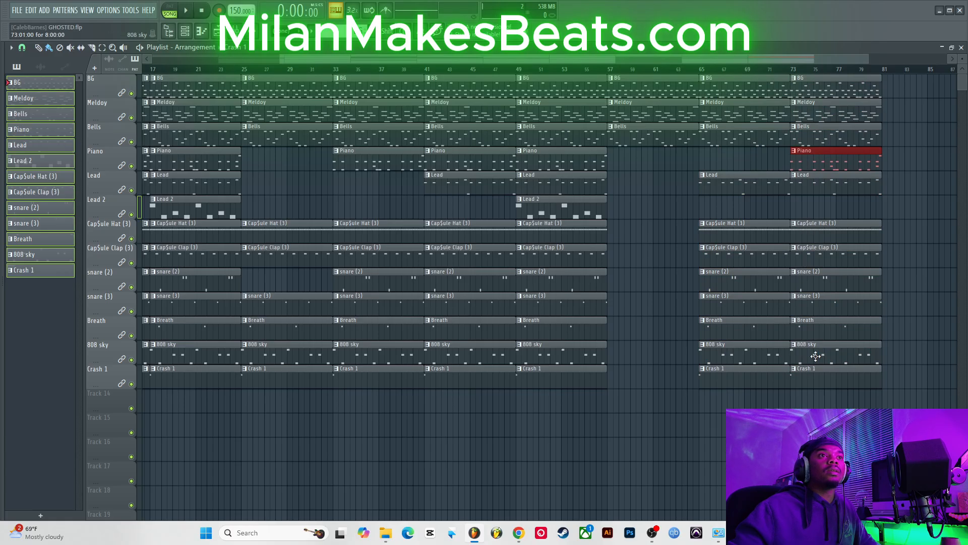
Step: Delete the drum, Breath and 808 sky clips at bar 73, then undo those deletions
right_click(833, 229)
right_click(839, 253)
right_click(843, 278)
right_click(841, 302)
right_click(833, 326)
right_click(823, 345)
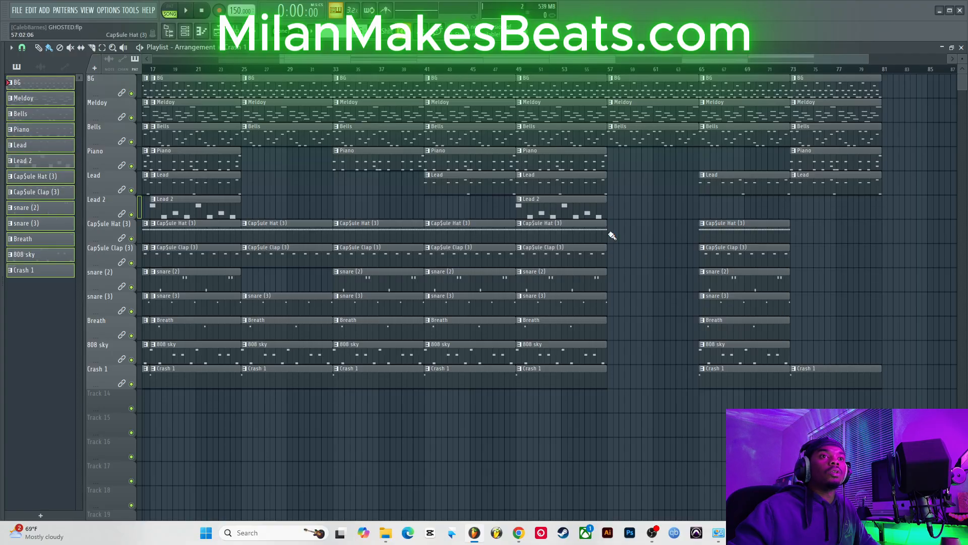
key("ctrl+z")
key("ctrl+z")
key("ctrl+z")
key("ctrl+z")
key("ctrl+z")
key("ctrl+z")
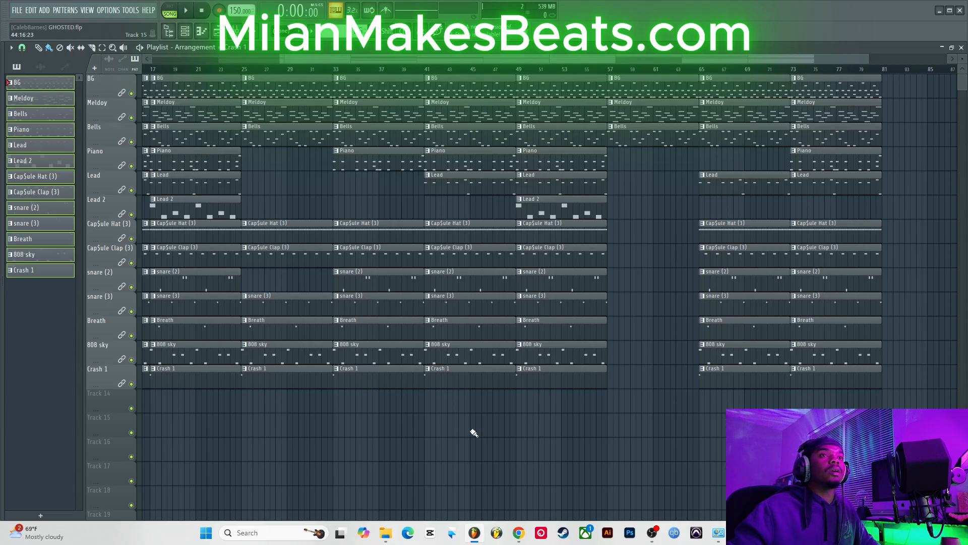
Step: Copy the bars 41 to 57 section to bar 81 and delete the Piano clip at bar 73
left_click_drag(455, 460, 579, 75)
left_click_drag(469, 299, 787, 258)
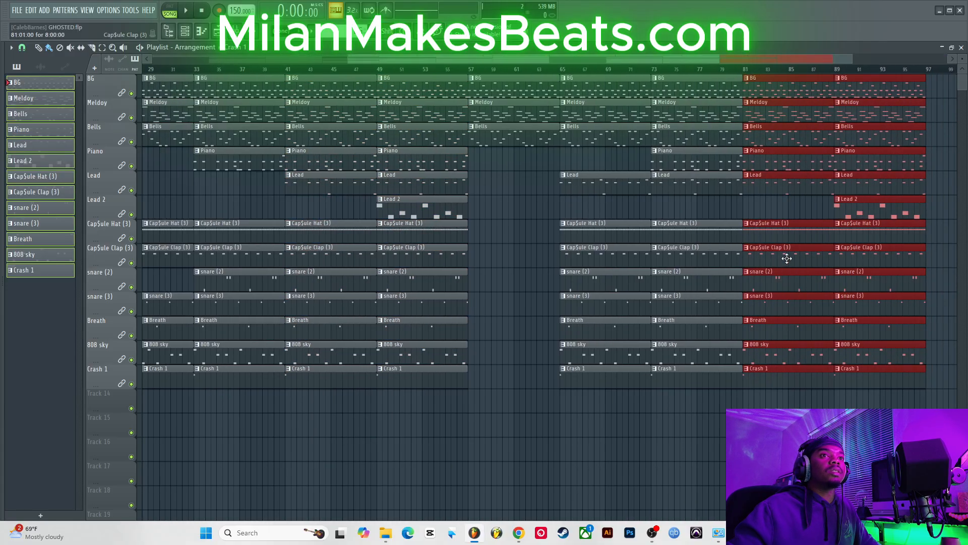
right_click(697, 168)
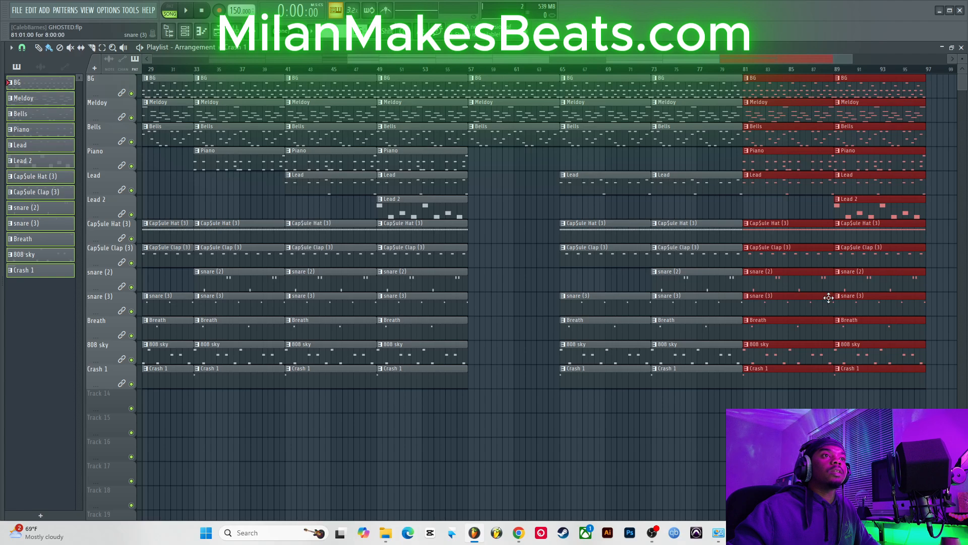
Step: Duplicate the melodic clips at bar 89 to bar 97 and add an 808 sky clip at bar 97
left_click_drag(859, 207, 882, 87)
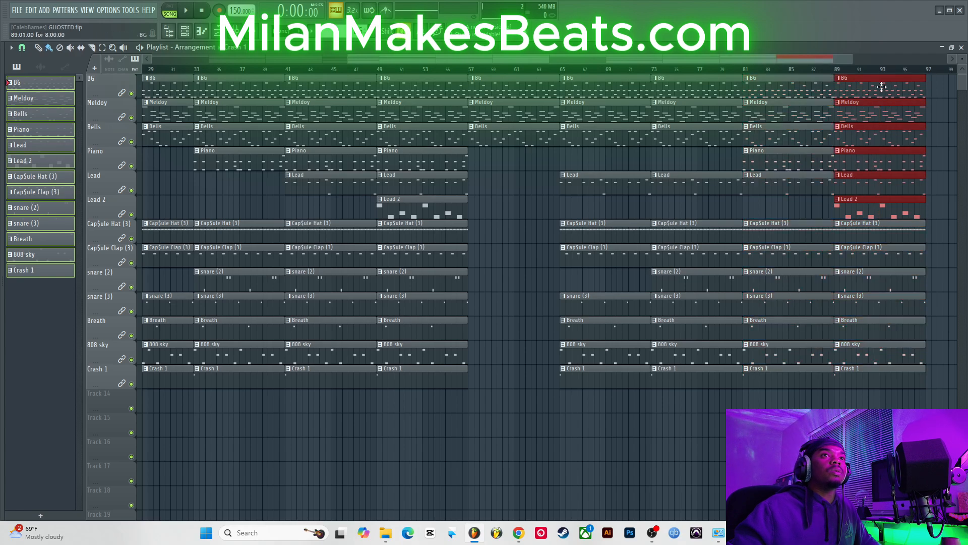
key("ctrl+b")
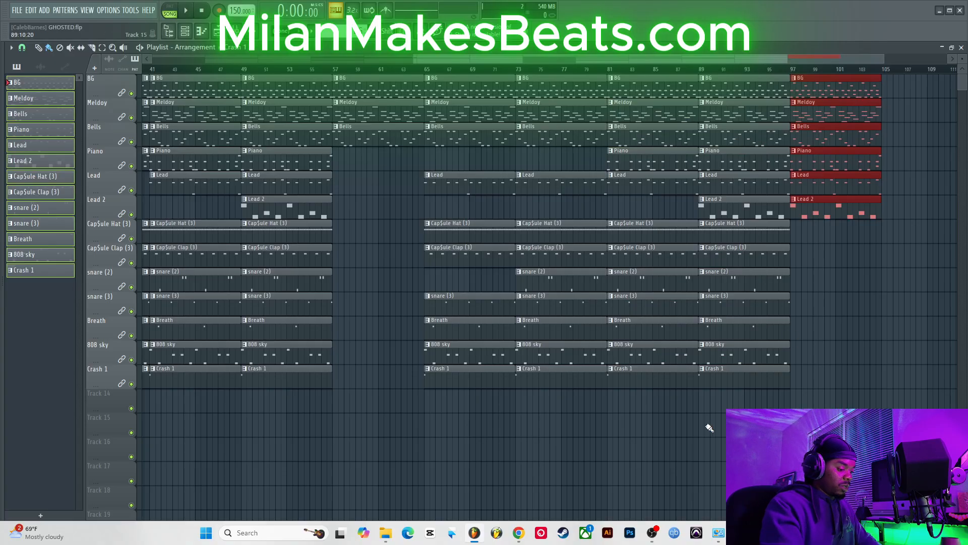
left_click_drag(708, 428, 741, 395)
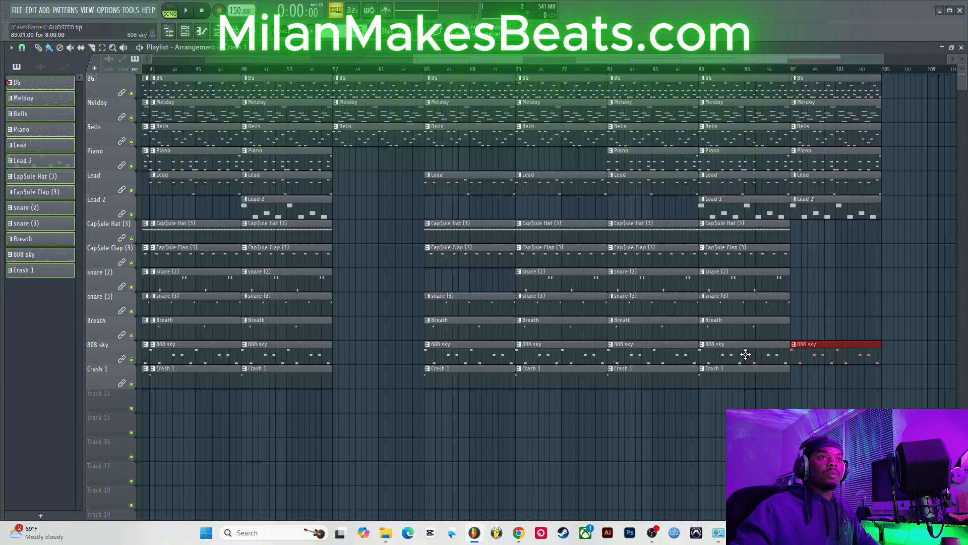
Step: Play the arrangement and trim the last bar off the drum, Breath and 808 sky clips at bars 25 and 33
key("space")
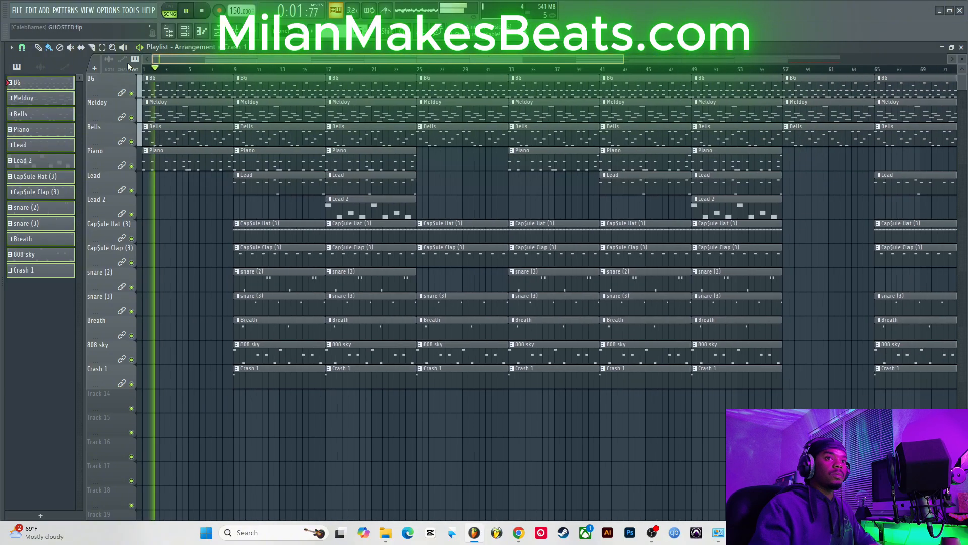
left_click_drag(479, 448, 497, 234)
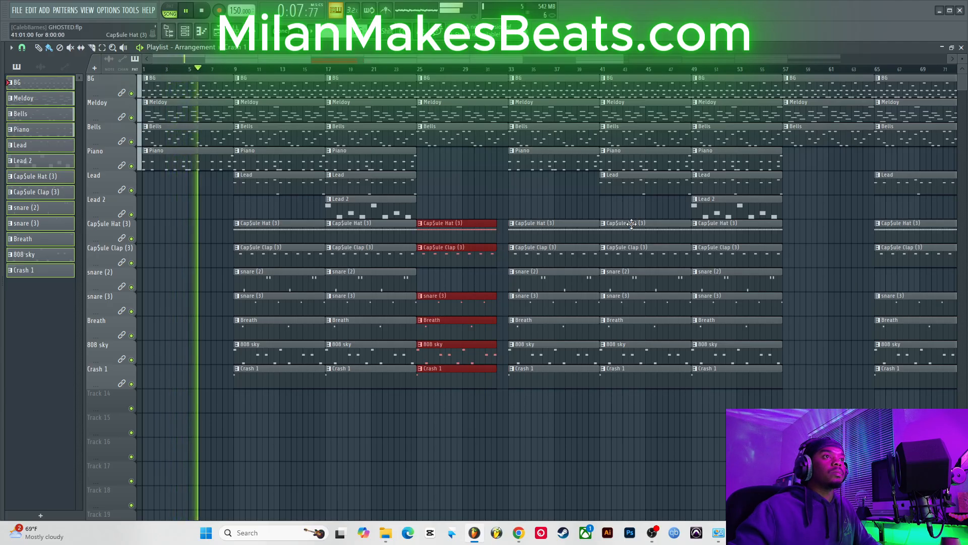
left_click_drag(580, 197, 579, 415)
left_click_drag(481, 186, 479, 303)
left_click(497, 350)
left_click_drag(497, 350, 510, 350)
left_click_drag(594, 193, 584, 333)
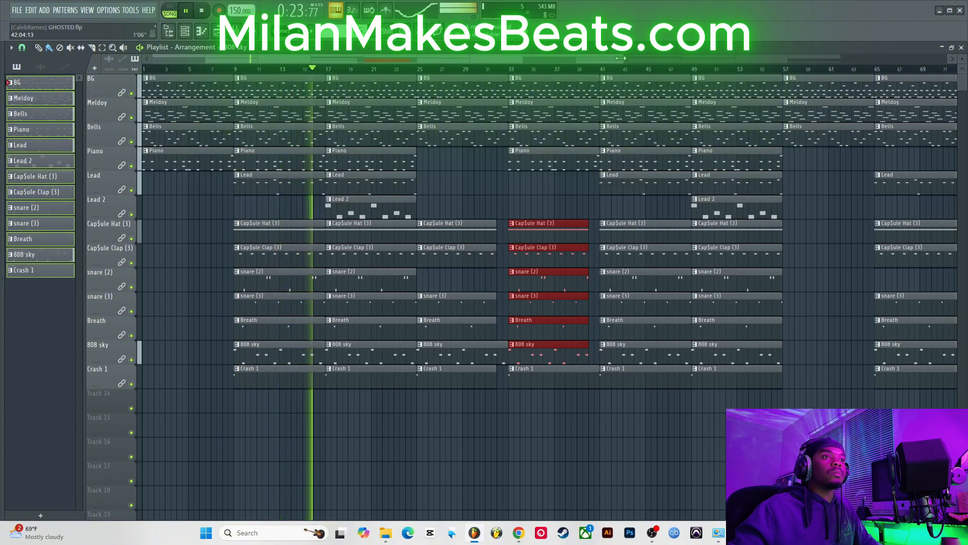
Step: Delete the Crash 1 clips at bars 17 and 33
left_click_drag(623, 59, 875, 100)
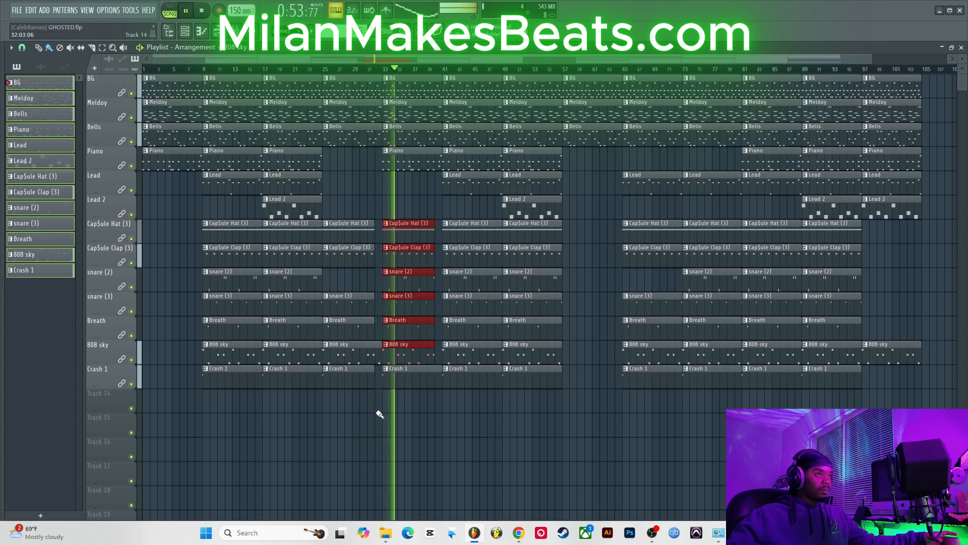
right_click(389, 379)
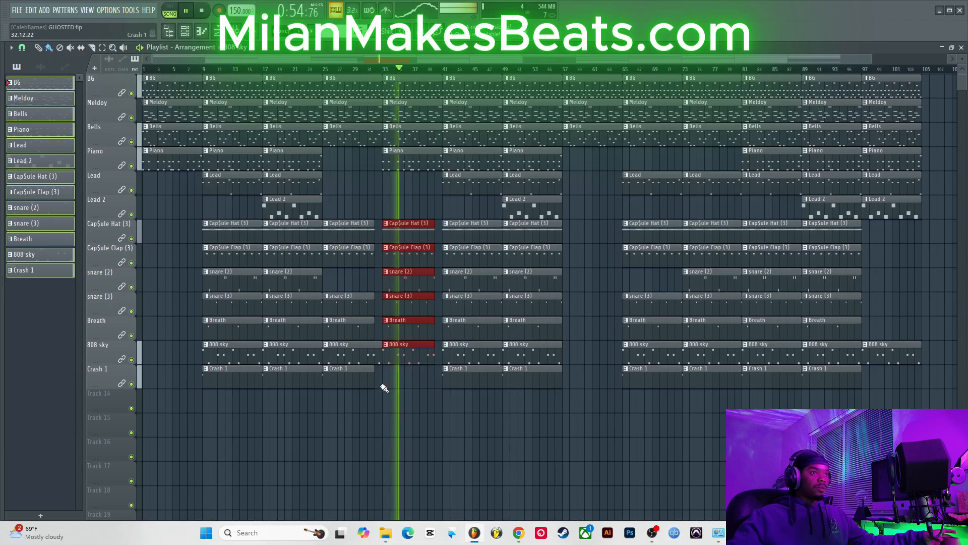
right_click(282, 385)
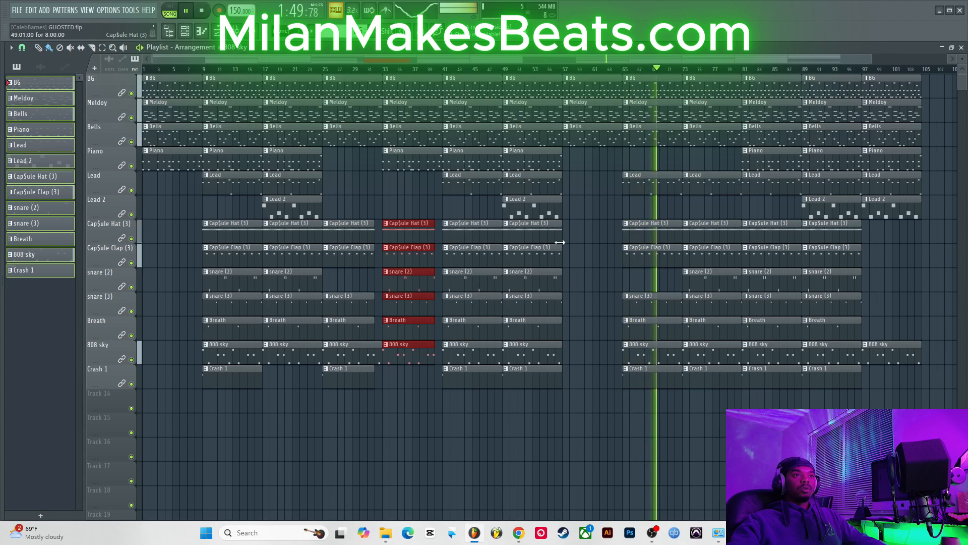
Step: Duplicate the clap, snare, Breath and 808 sky clips from bar 49 to bar 57, and move the crash from bars 49 and 65 to bar 57
left_click_drag(555, 250, 542, 345)
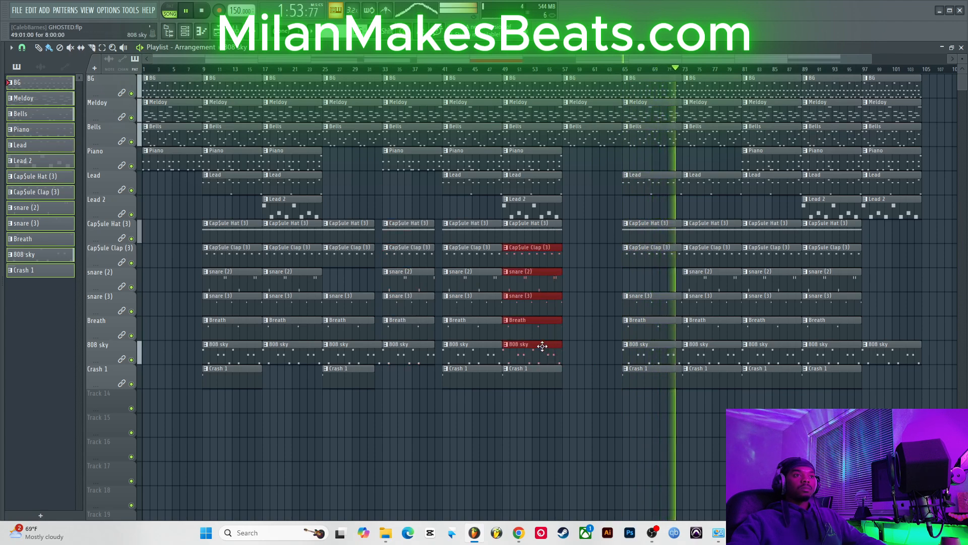
key("ctrl+b")
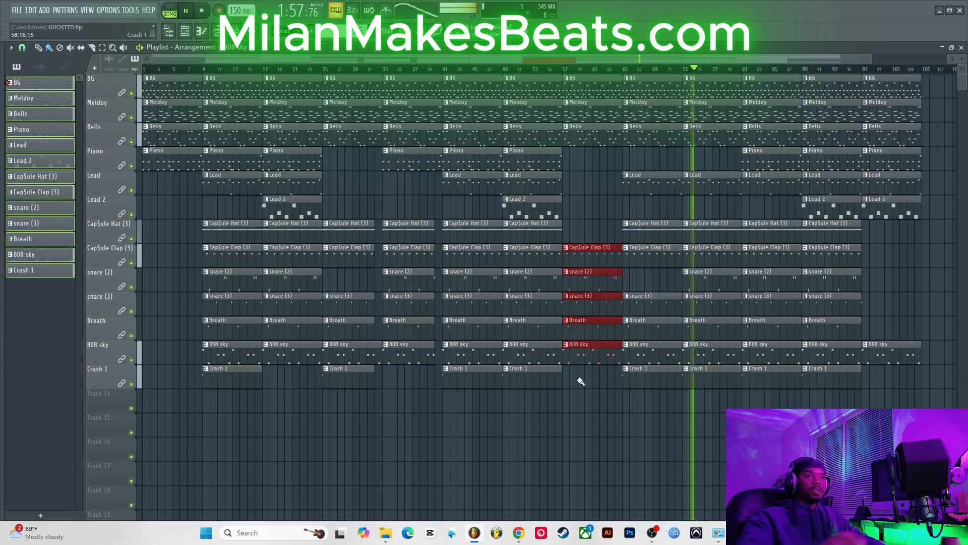
right_click(522, 380)
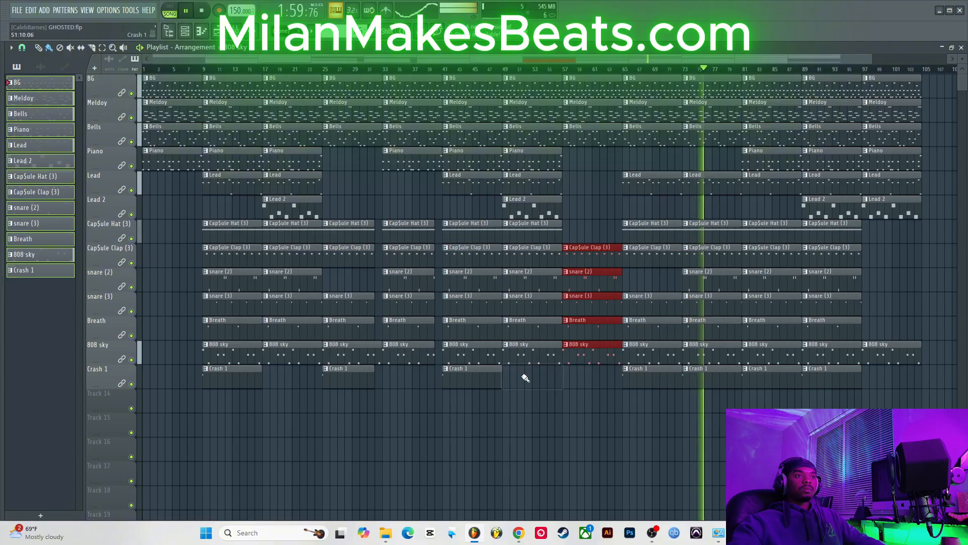
left_click(570, 375, "ctrl")
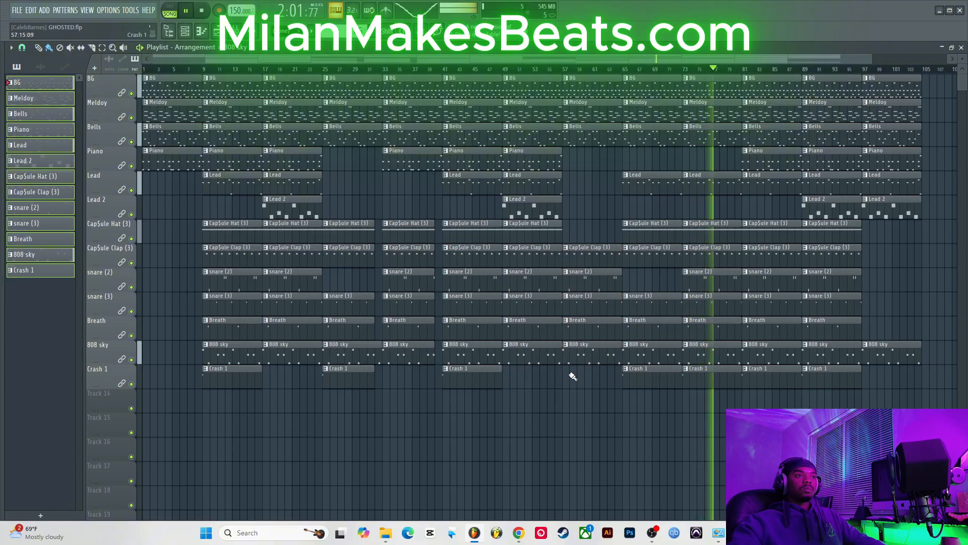
right_click(655, 376)
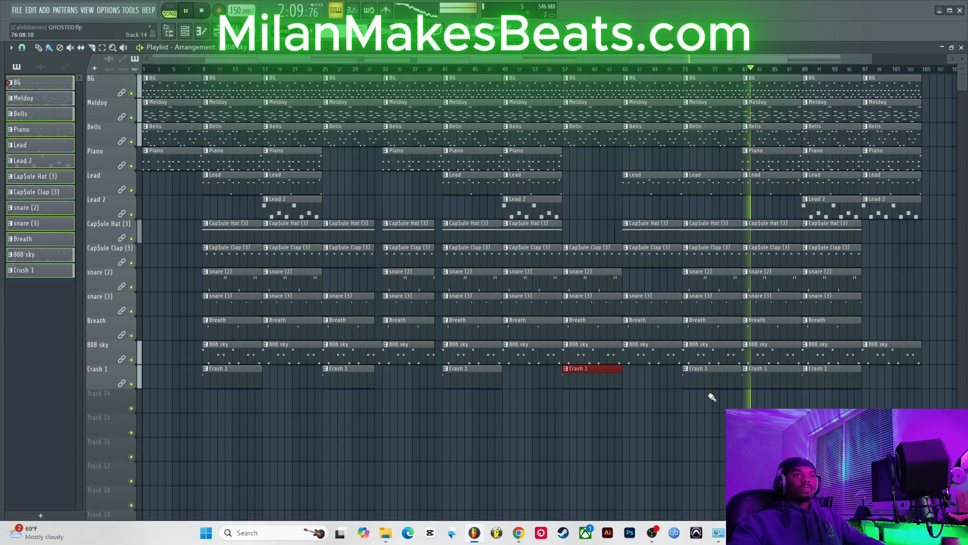
Step: Shift everything from bar 81 onward eight bars earlier to start at bar 73, and delete the Crash 1 clip at bar 81
mouse_move(712, 395)
left_mouse_down()
mouse_move(715, 222)
mouse_move(698, 57)
mouse_move(958, 484)
left_mouse_up()
left_click_drag(734, 383, 675, 380)
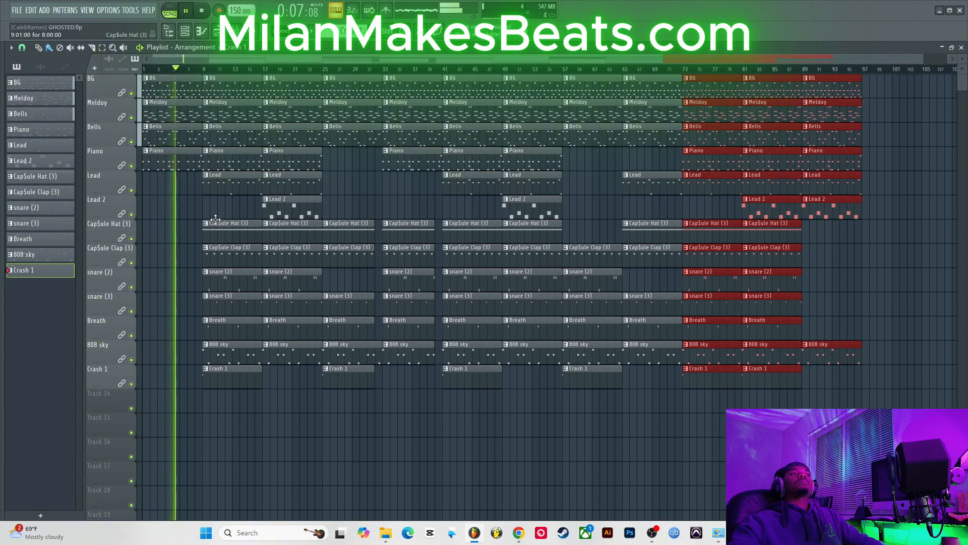
left_click(783, 381)
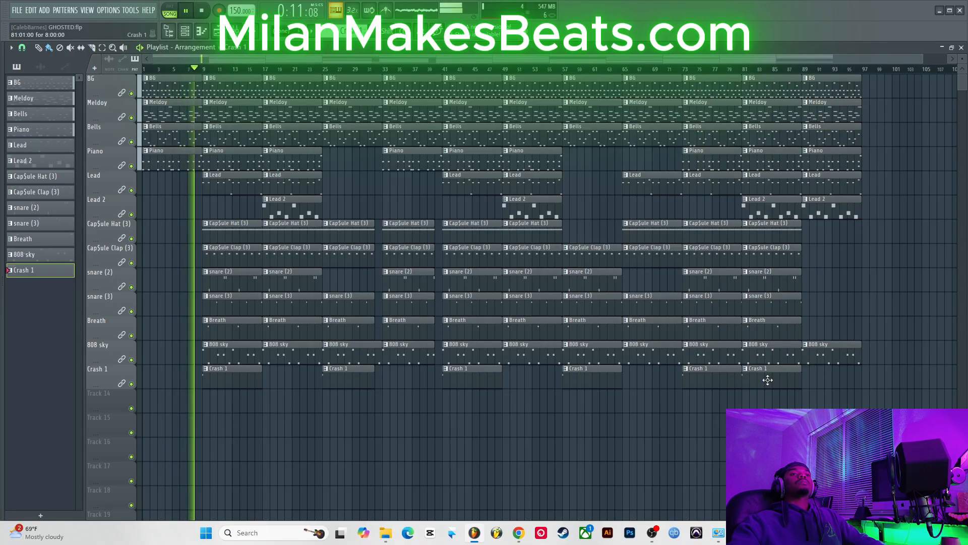
right_click(768, 380)
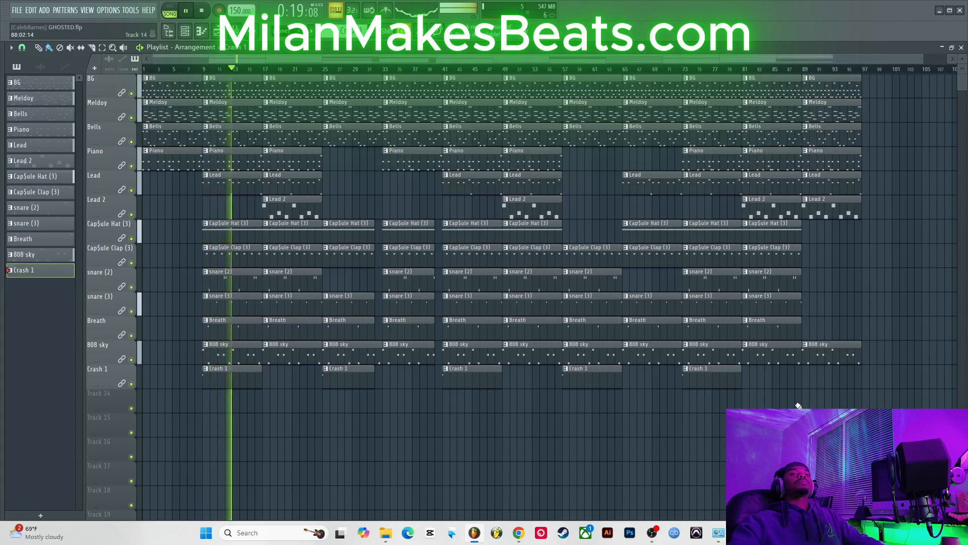
Step: Duplicate the bar 89 section to bar 97 and delete the 808 sky clip at bar 89
left_click_drag(840, 398, 847, 81)
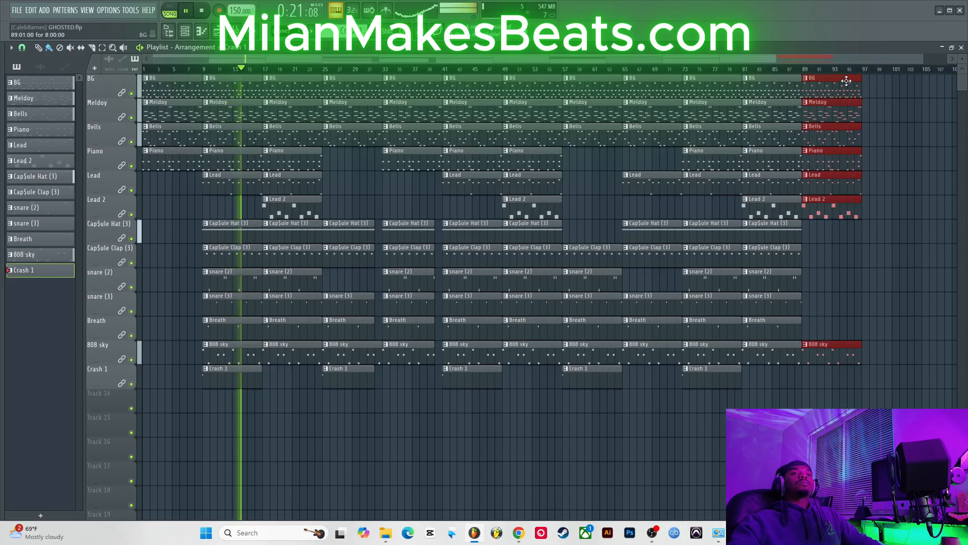
key("ctrl+b")
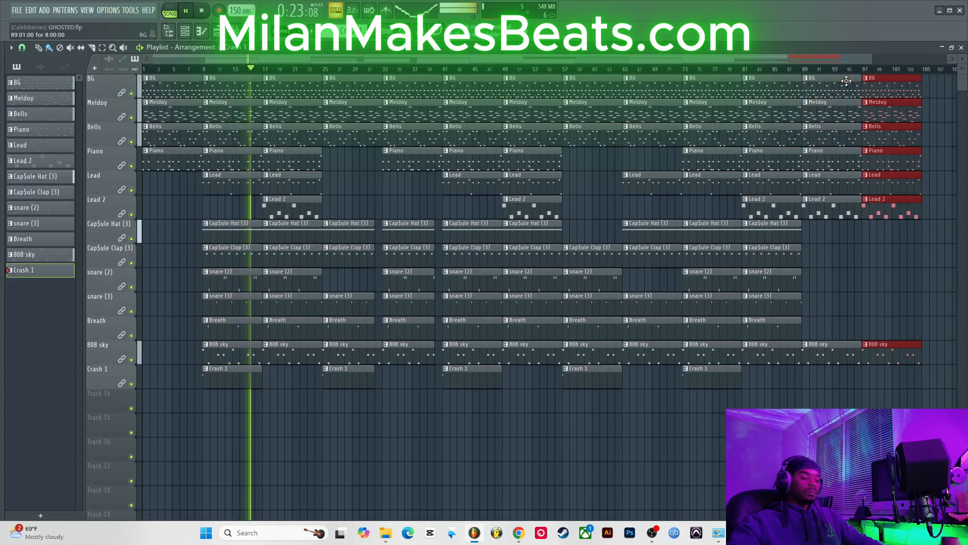
left_click(853, 347)
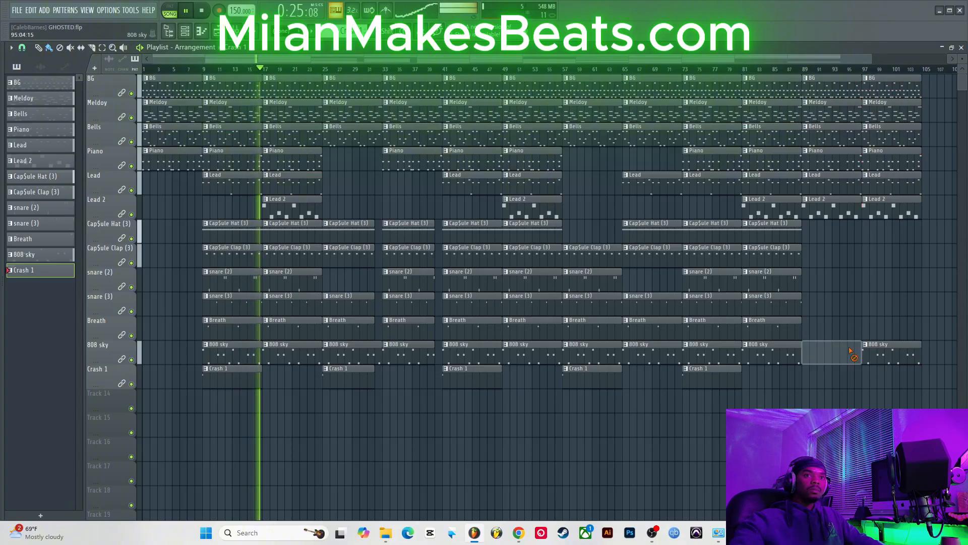
right_click(852, 347)
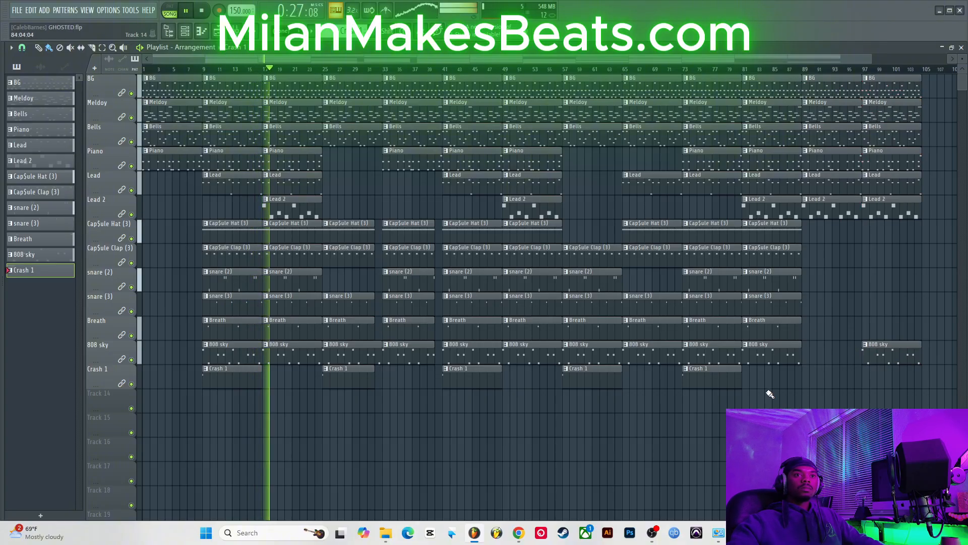
Step: Move the CapSule Hat, CapSule Clap, snare (2), snare (3) and Breath clips from bar 81 to bar 97
left_click_drag(767, 406, 781, 224)
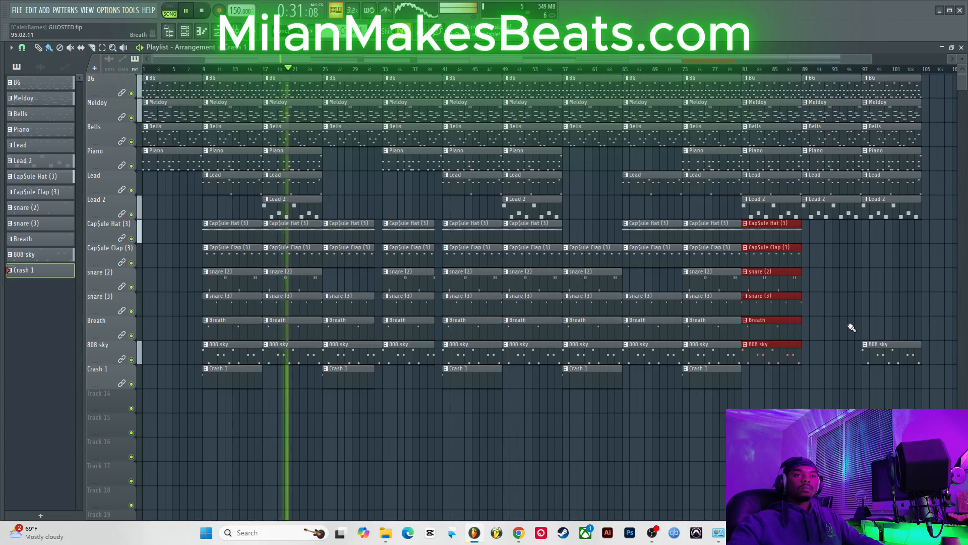
left_click_drag(847, 339, 761, 235)
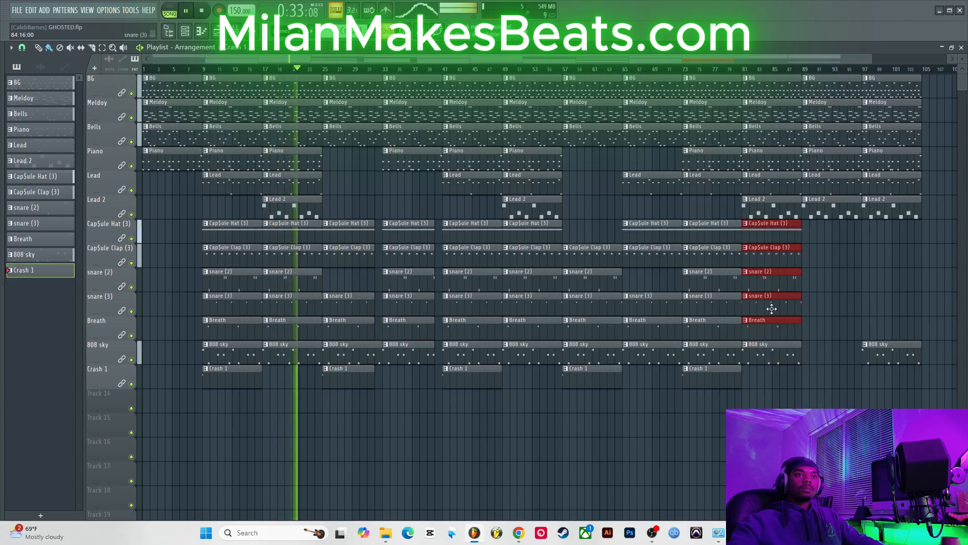
left_click_drag(770, 309, 895, 306)
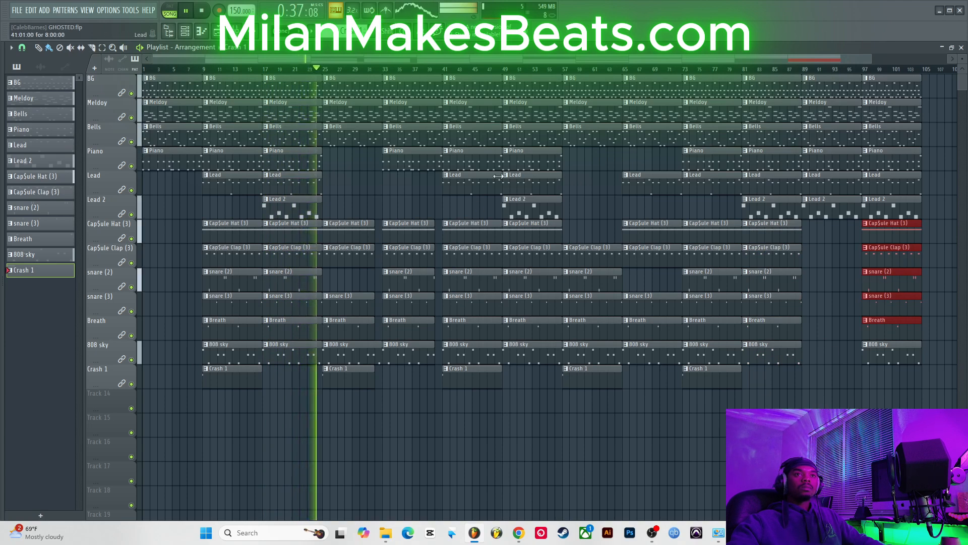
Step: Delete the CapSule Hat clip at bar 25
left_click_drag(872, 59, 958, 68)
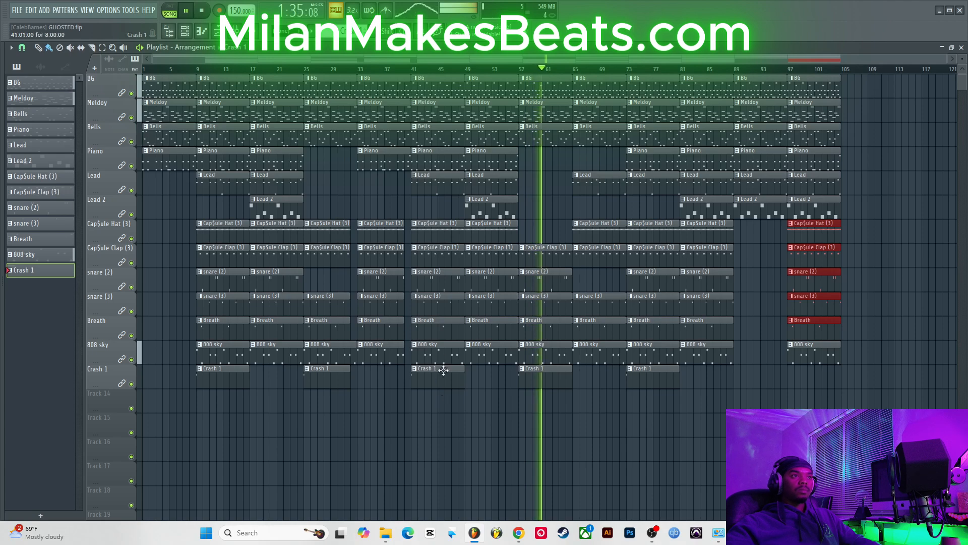
right_click(325, 226)
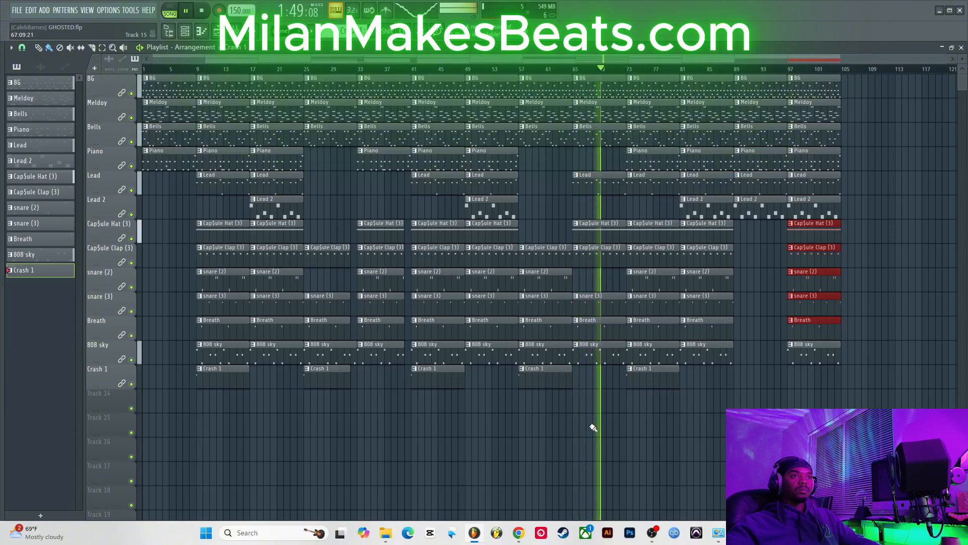
Step: Shift everything from bar 73 onward eight bars later so it starts at bar 81
left_click_drag(650, 413, 927, 76)
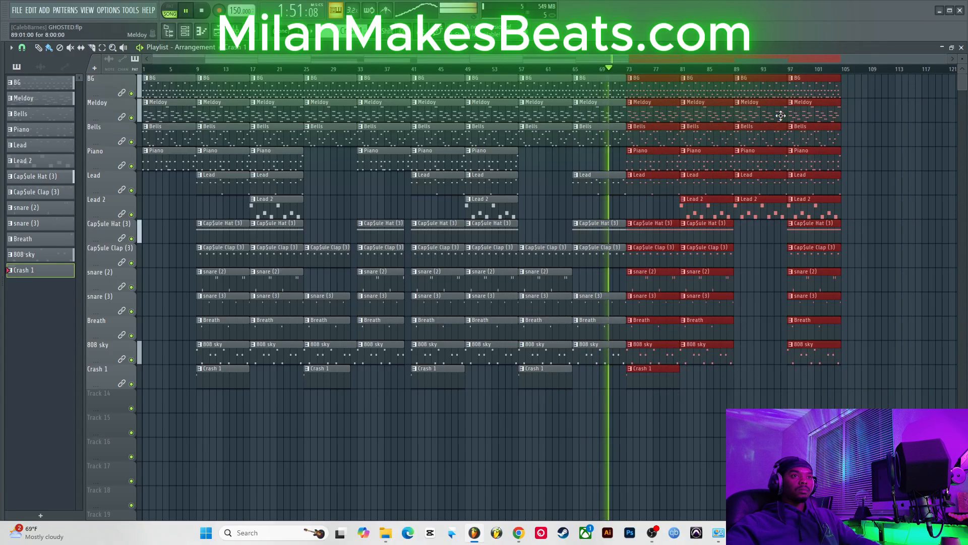
left_click_drag(646, 193, 700, 192)
Step: Duplicate the BG, Meldoy, Bells and Lead clips at bar 65 to bar 73
left_click(599, 202)
left_click_drag(599, 201, 616, 81)
key("Delete")
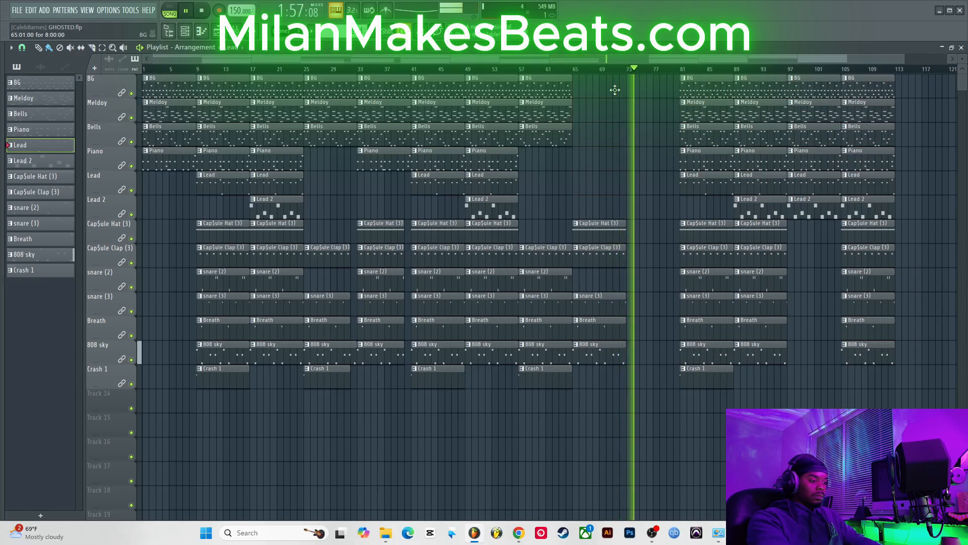
key("ctrl+z")
key("space")
key("space")
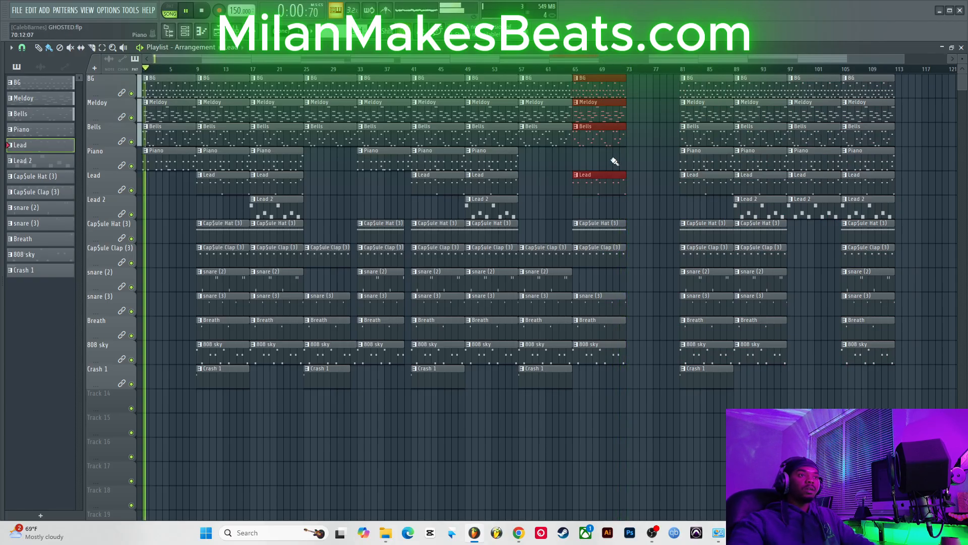
key("ctrl+b")
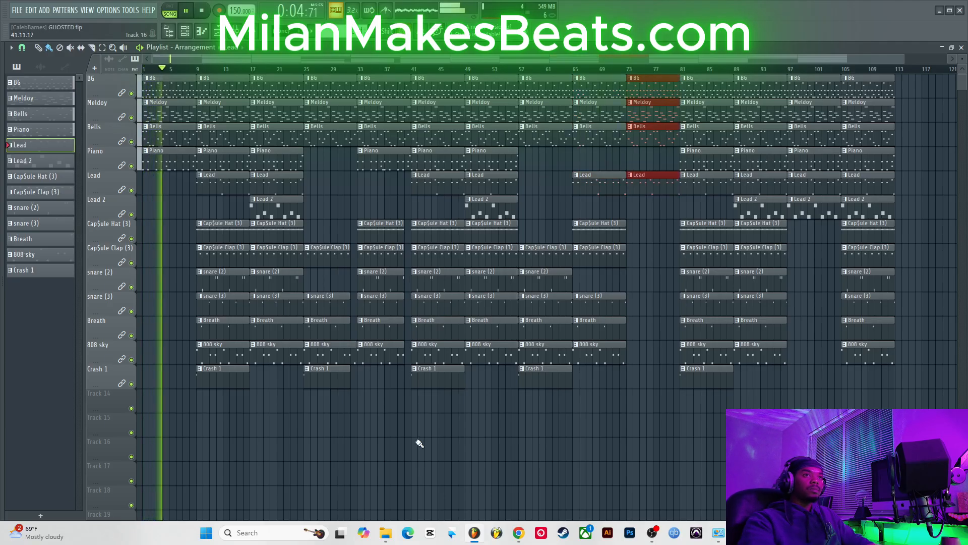
Step: Shift everything from bar 41 onward eight bars later so it starts at bar 49
left_click_drag(416, 459, 937, 4)
left_click_drag(428, 179, 482, 178)
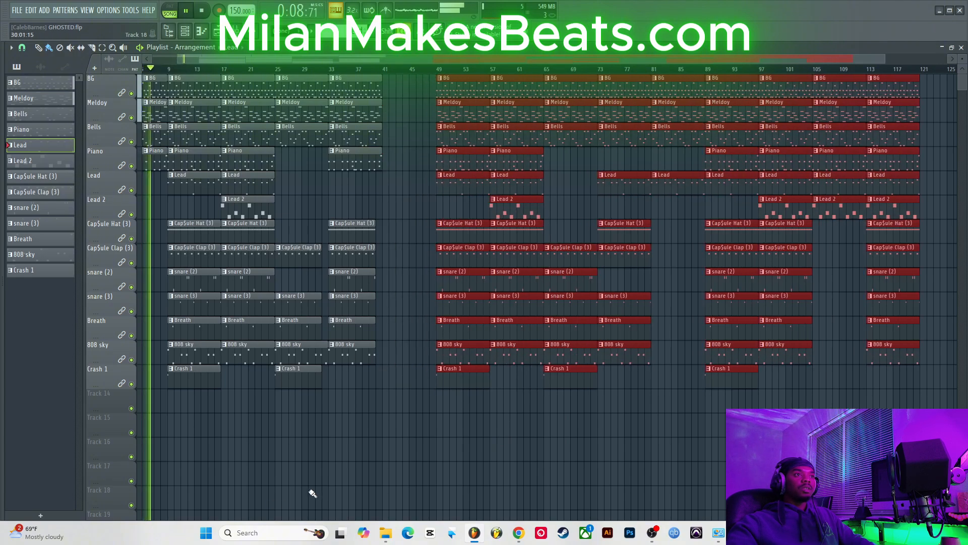
Step: Duplicate the BG, Meldoy, Bells and Piano clips at bar 33 to bar 41
left_click_drag(348, 409, 379, 91)
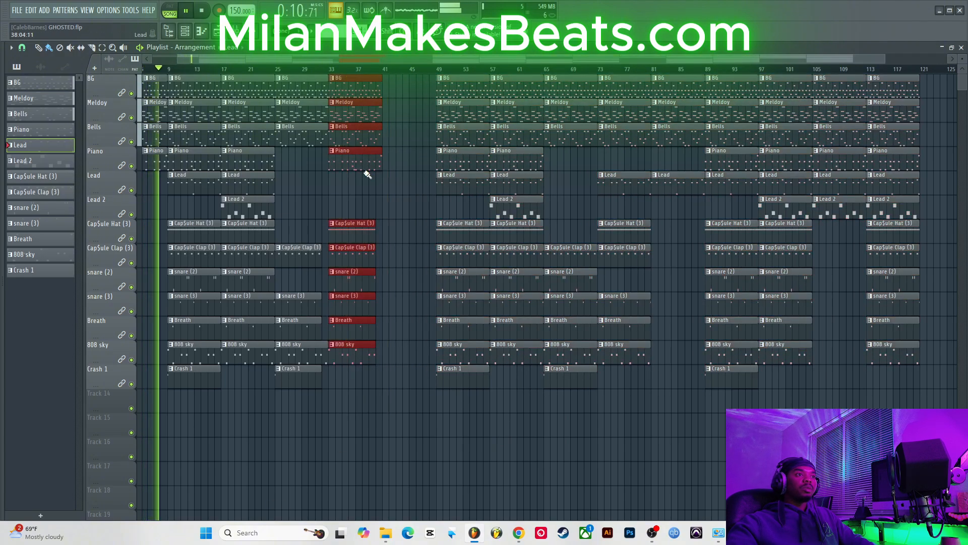
left_click_drag(351, 182, 387, 81)
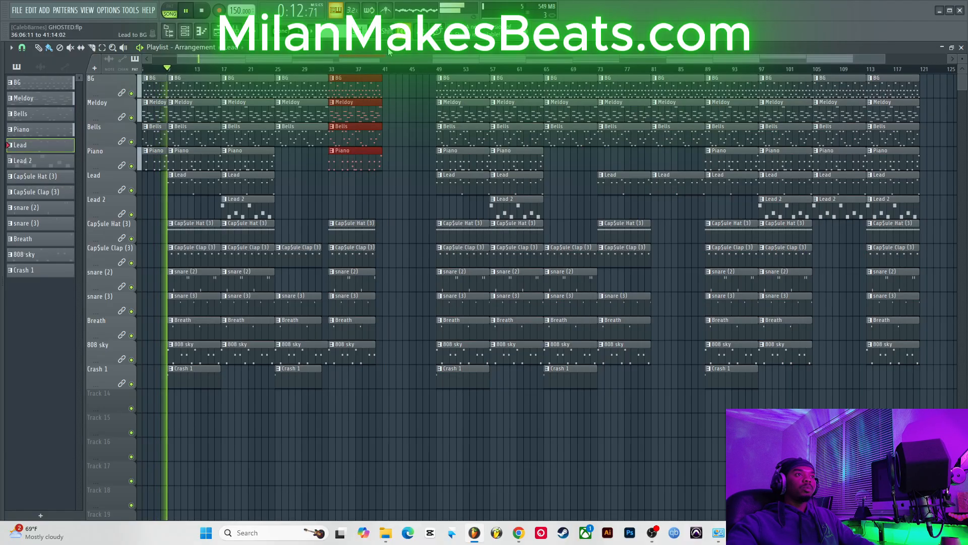
key("ctrl+b")
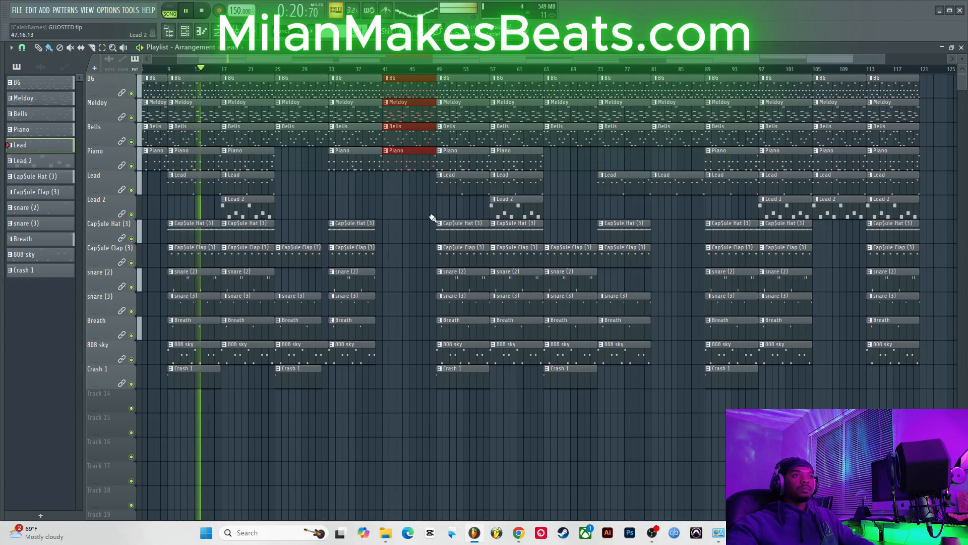
Step: Play back the whole arrangement from the start
scroll(478, 64, "left", 2)
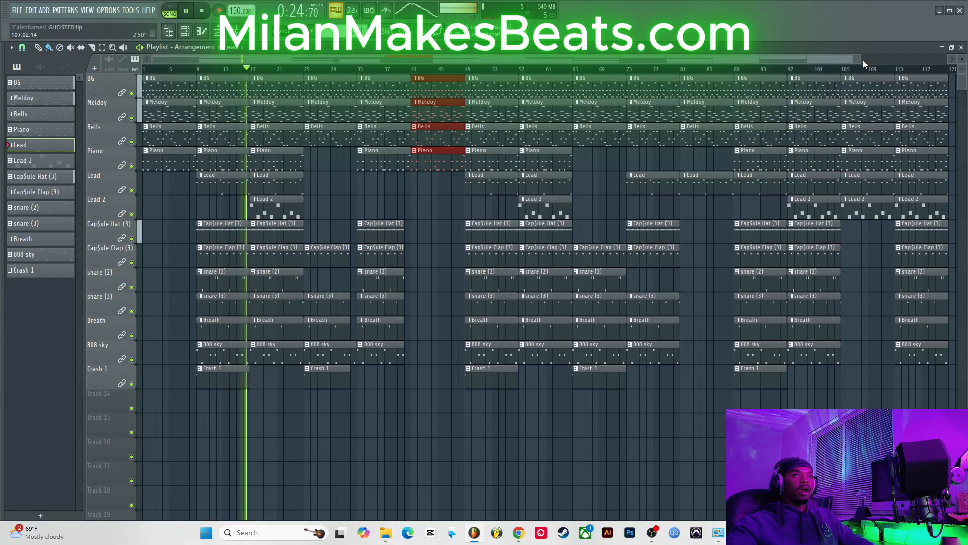
left_click_drag(860, 60, 964, 59)
key("space")
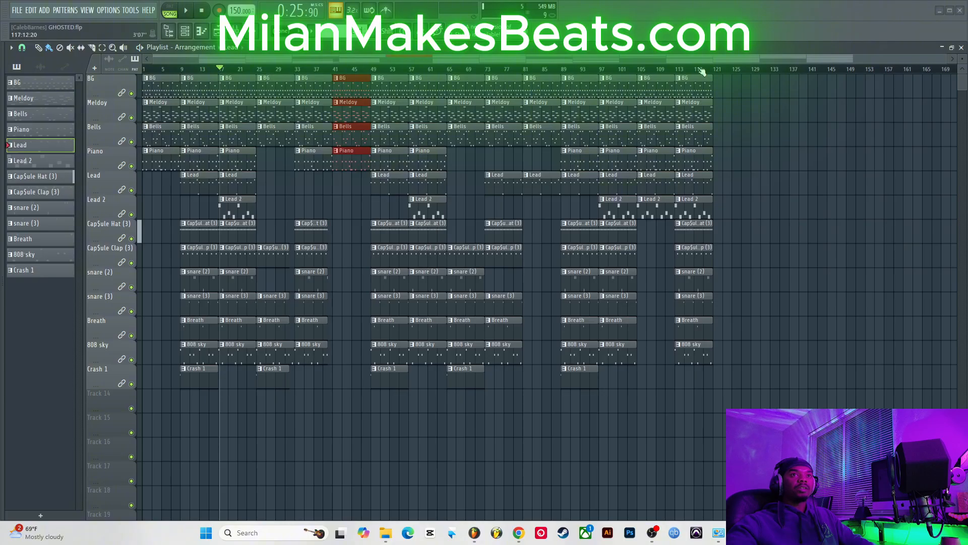
key("space")
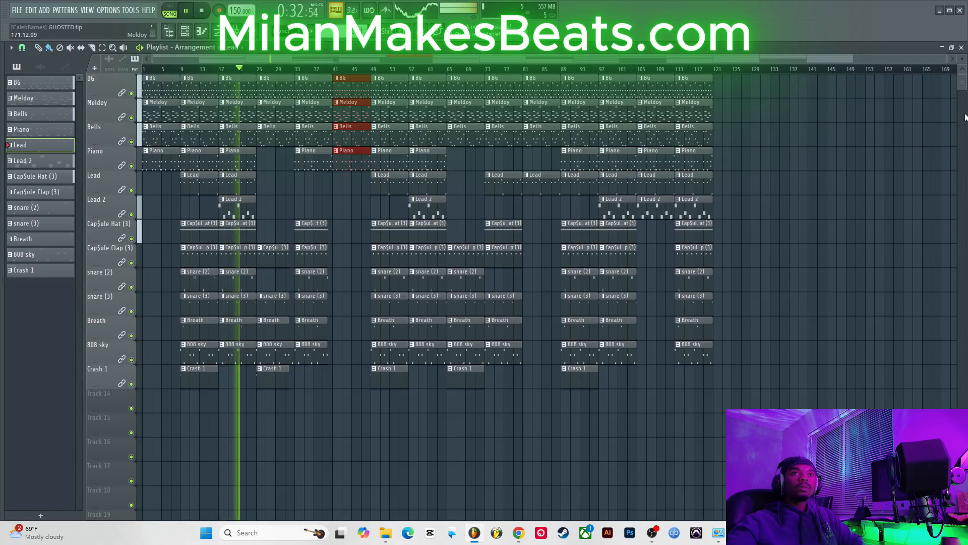
left_click_drag(966, 117, 963, 160)
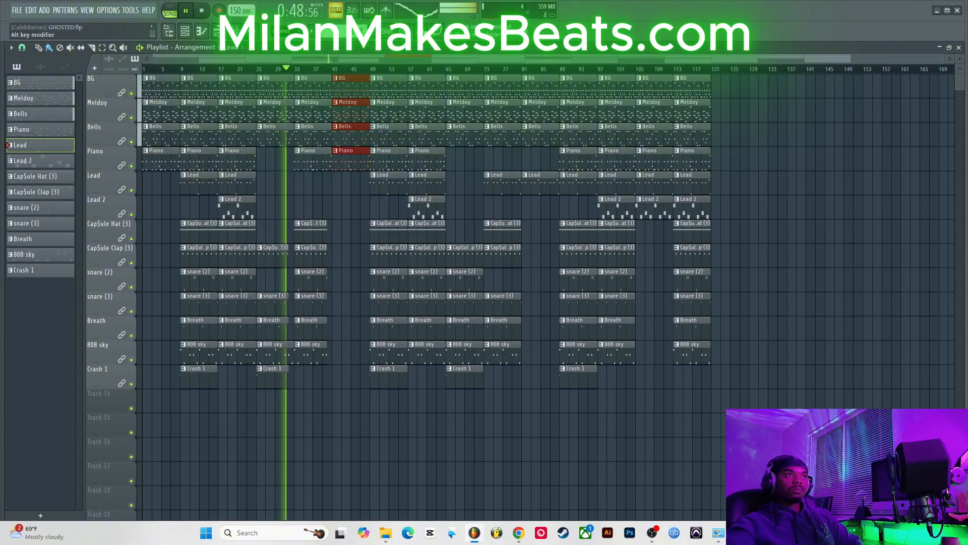
Step: In the mixer, lower the Insert 2 fader to about -5.2 dB and the Insert 10 fader to about -4.3 dB
left_click(218, 31)
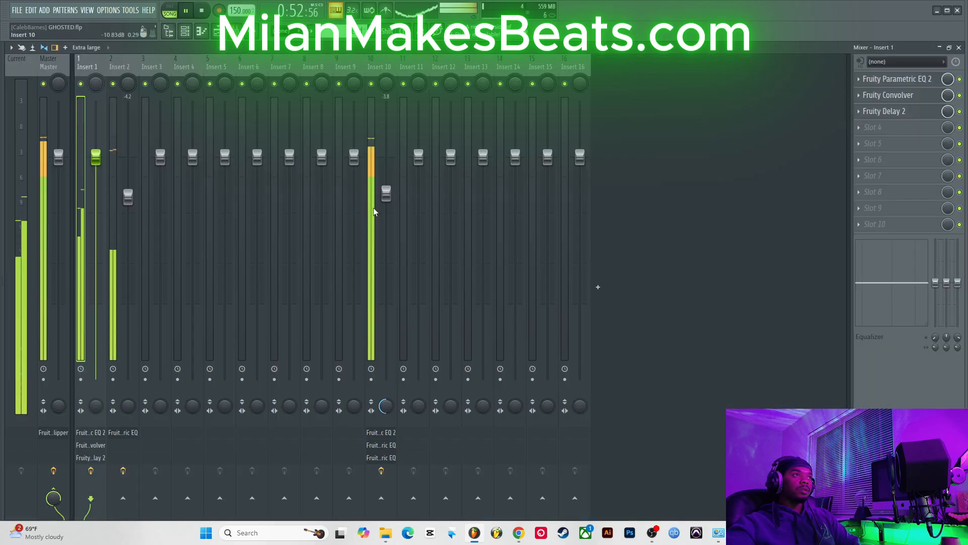
left_click(128, 196)
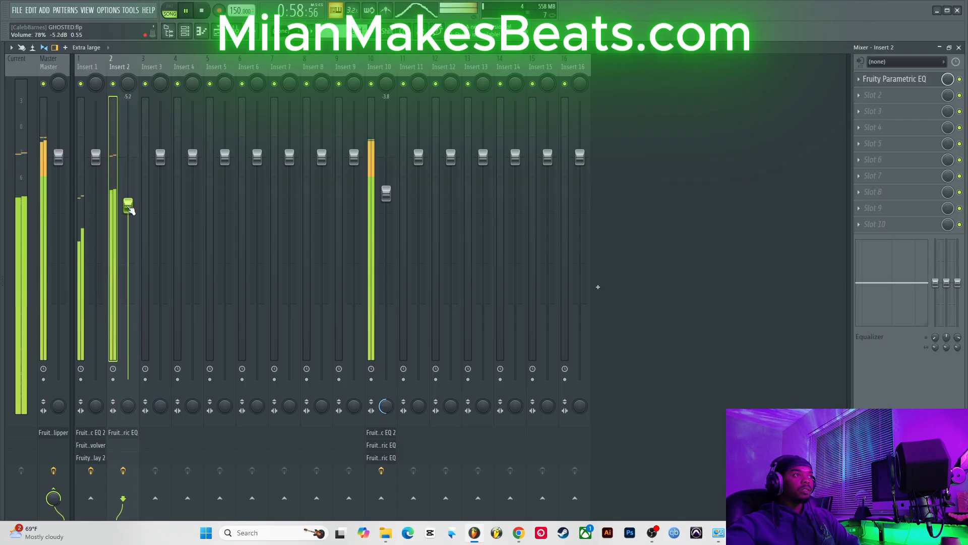
left_click(386, 194)
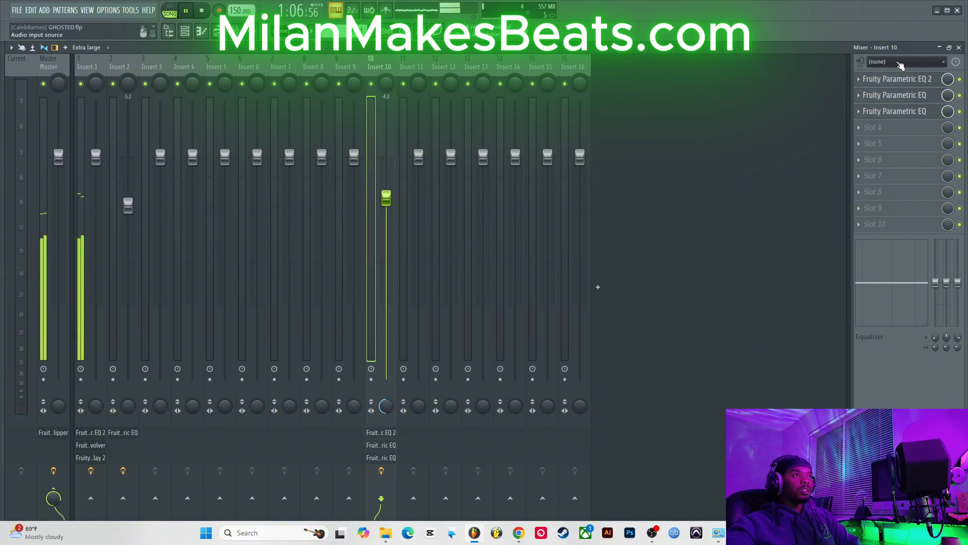
left_click(958, 48)
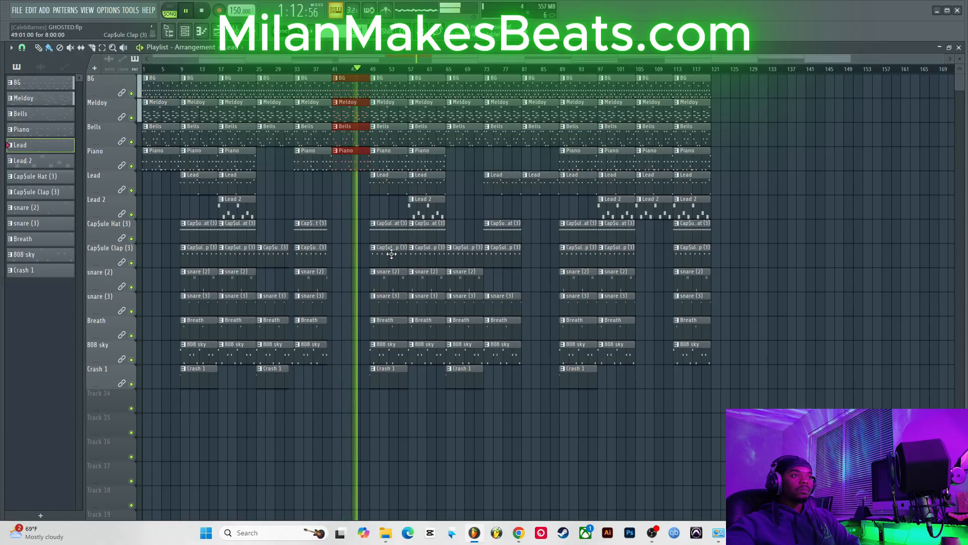
Step: Listen to the arrangement while highlighting the clip sections around bars 25 to 33
left_click_drag(322, 401, 328, 225)
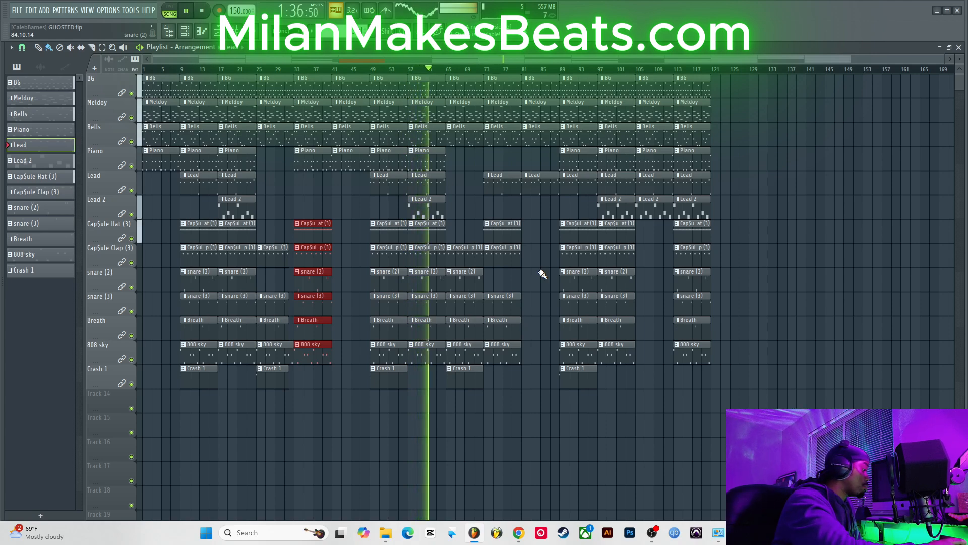
left_click(292, 377)
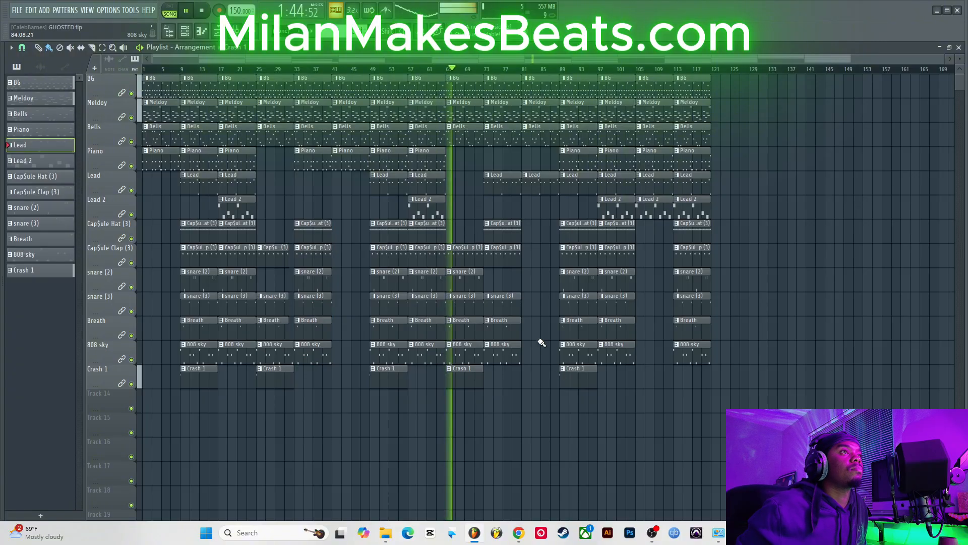
left_click(451, 232)
key("space")
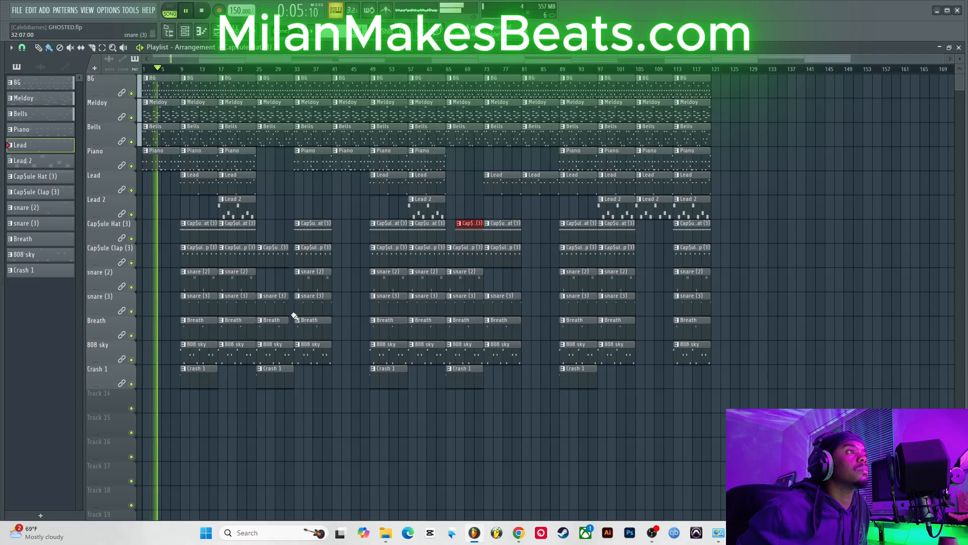
left_click_drag(281, 221, 281, 325)
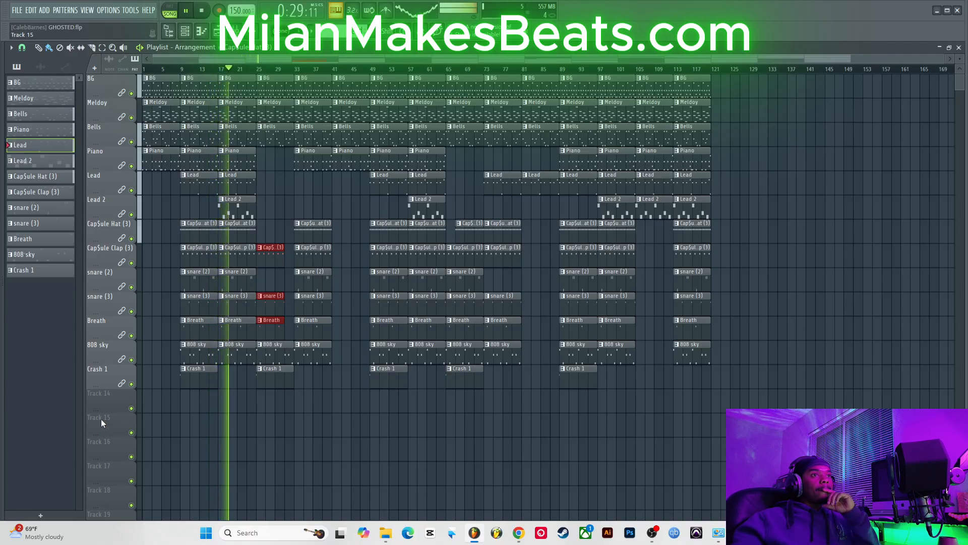
left_click_drag(164, 436, 141, 2)
left_click_drag(230, 436, 190, 74)
left_click_drag(269, 460, 312, 79)
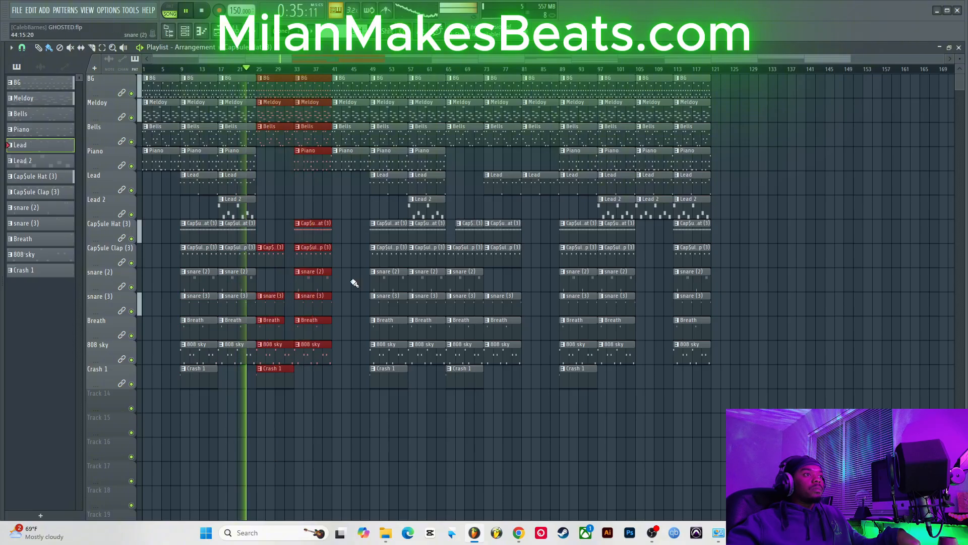
Step: Keep listening while highlighting each section of clips from bar 41 through bar 113
left_click_drag(344, 362, 359, 84)
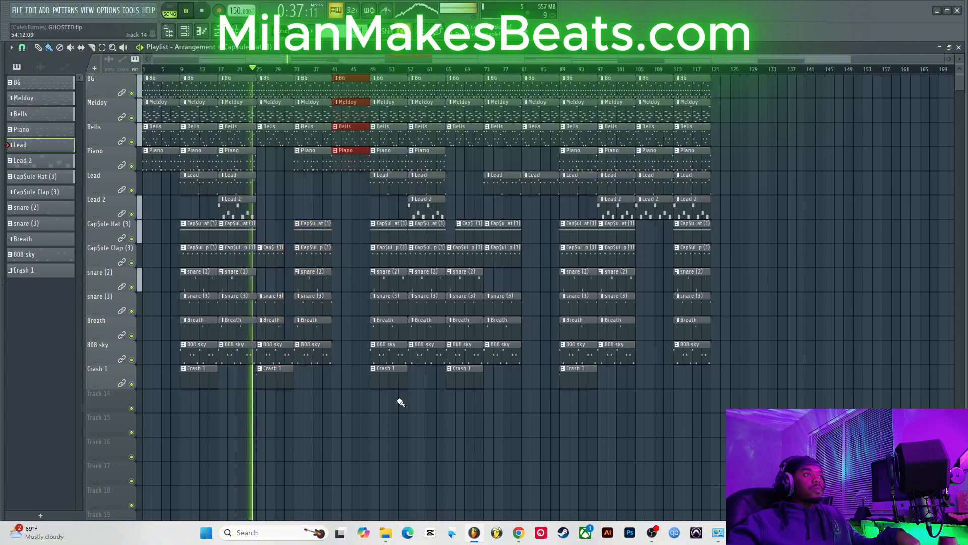
left_click_drag(373, 412, 433, 52)
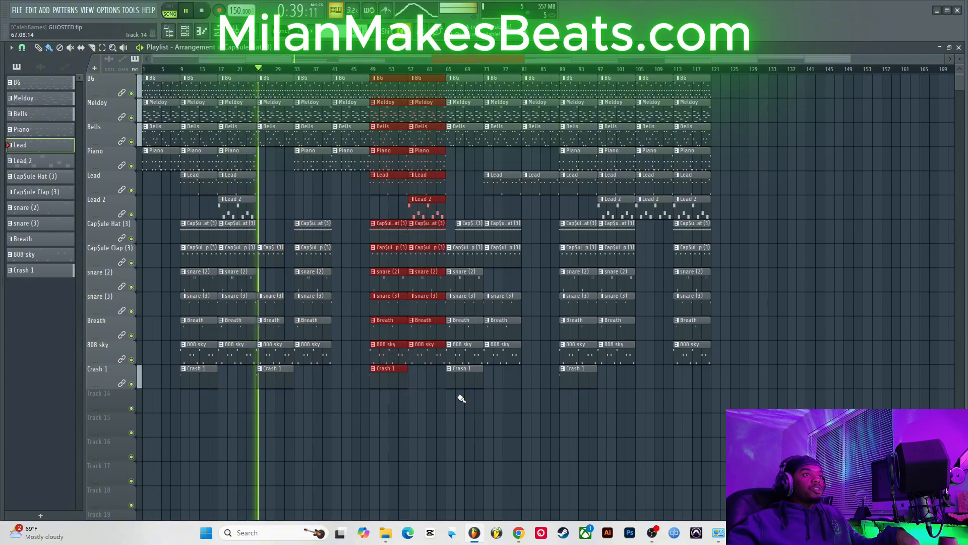
left_click_drag(459, 411, 498, 77)
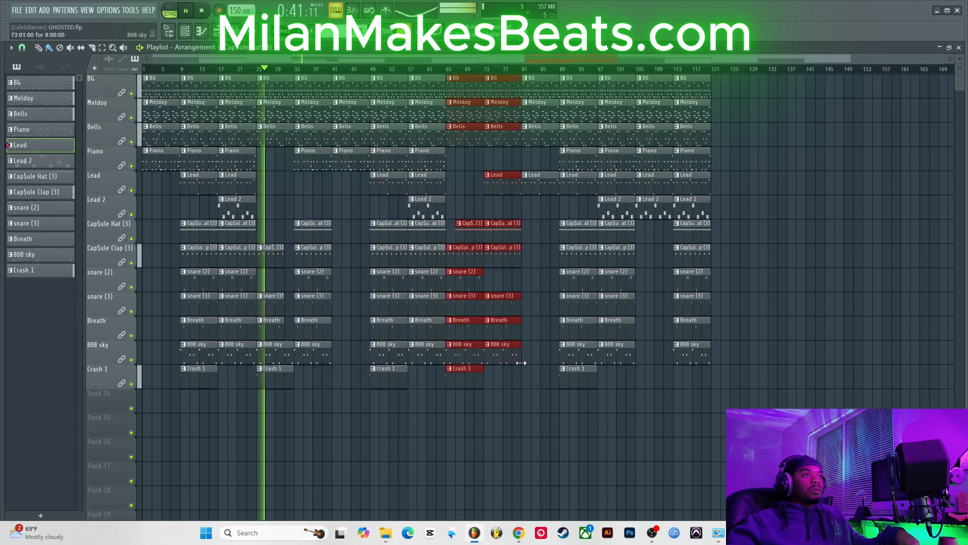
left_click_drag(526, 375, 544, 76)
left_click_drag(577, 409, 623, 79)
left_click_drag(656, 292, 653, 77)
left_click_drag(694, 394, 686, 75)
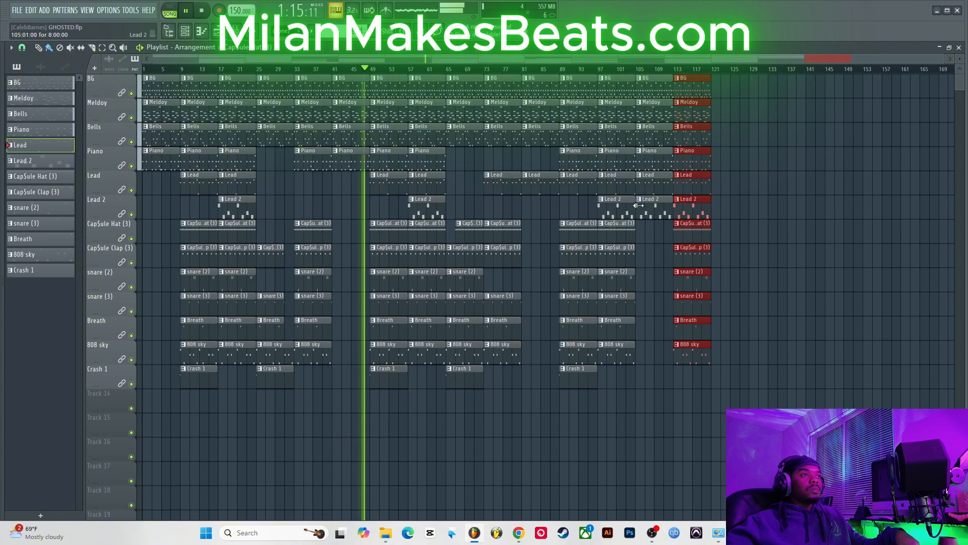
mouse_move(503, 383)
left_mouse_down()
mouse_move(523, 305)
mouse_move(519, 226)
left_mouse_up()
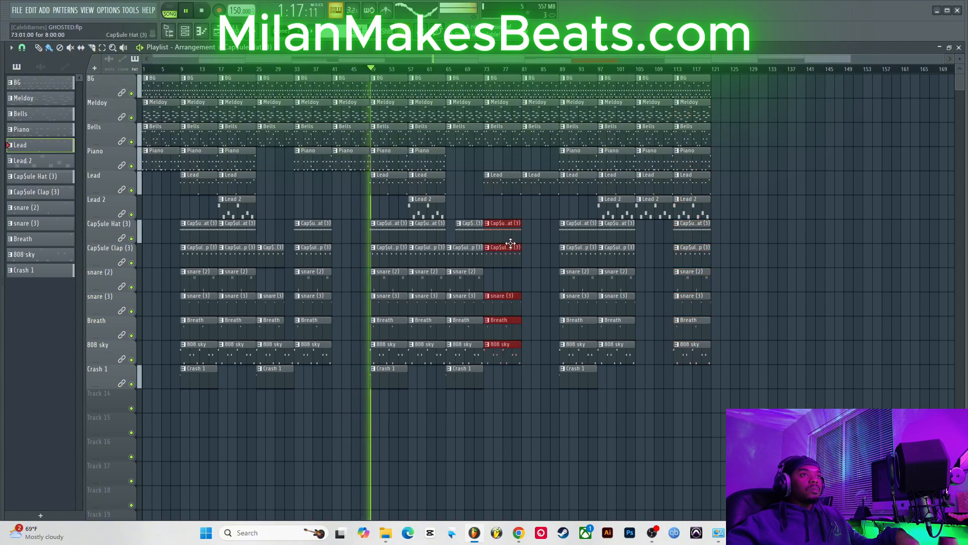
Step: Keep listening while highlighting the drum clip sections around bars 73 to 85
left_click_drag(499, 357, 537, 355)
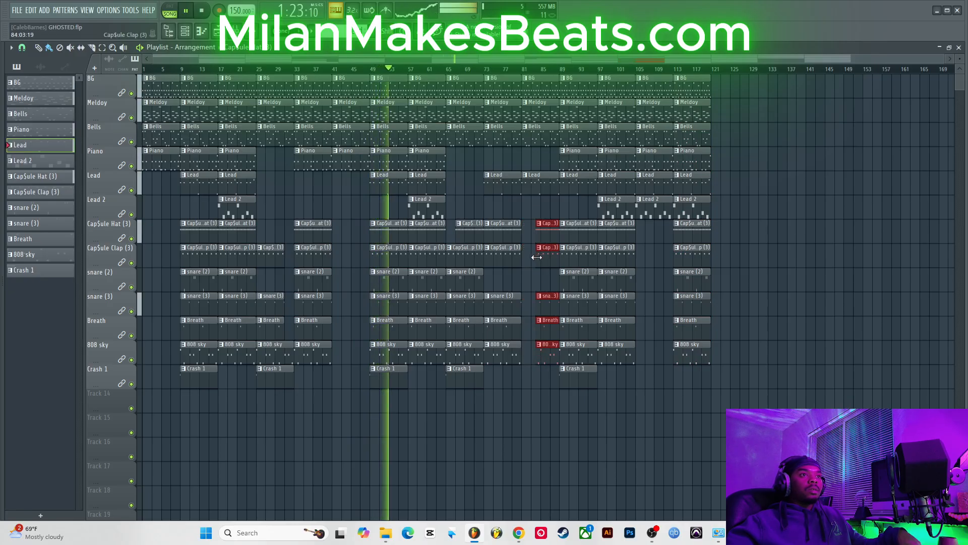
left_click_drag(538, 257, 542, 259)
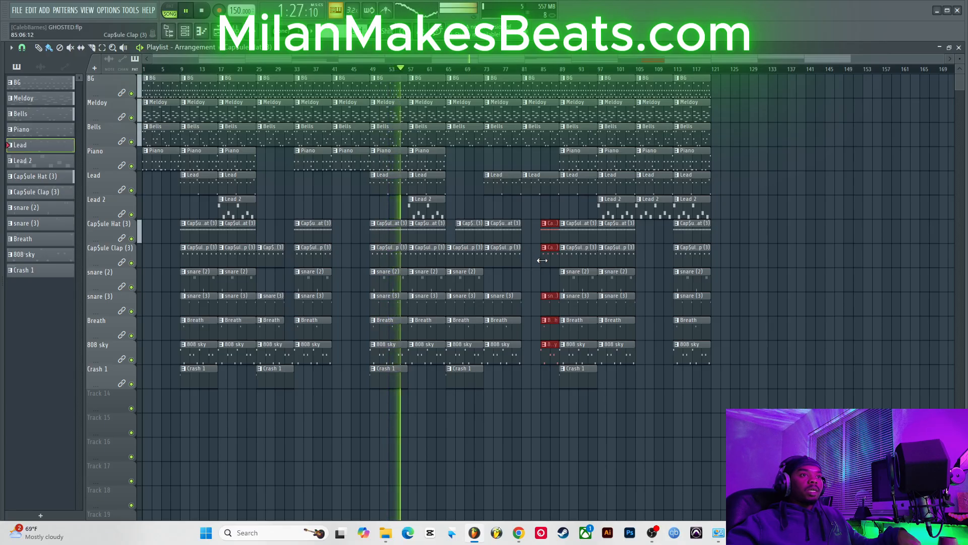
left_click_drag(541, 260, 533, 257)
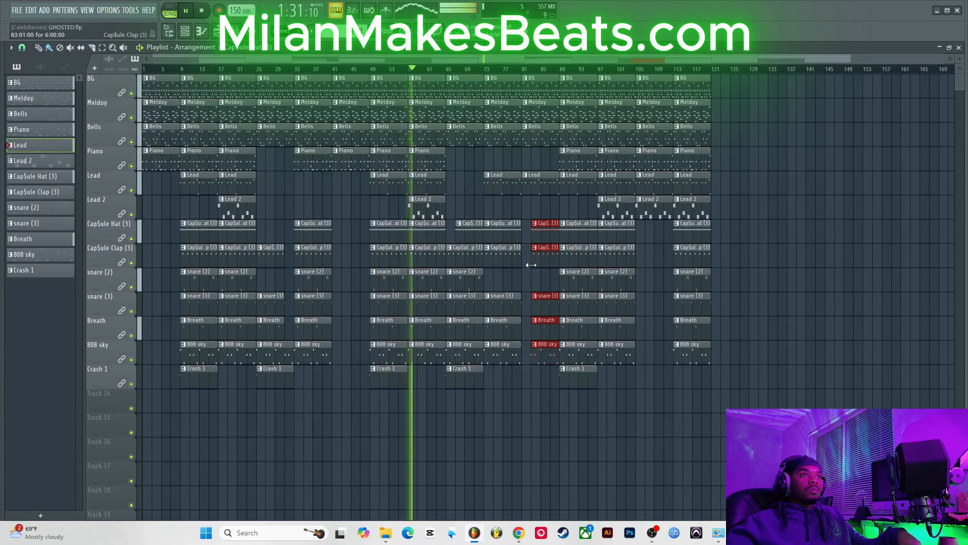
left_click(532, 283)
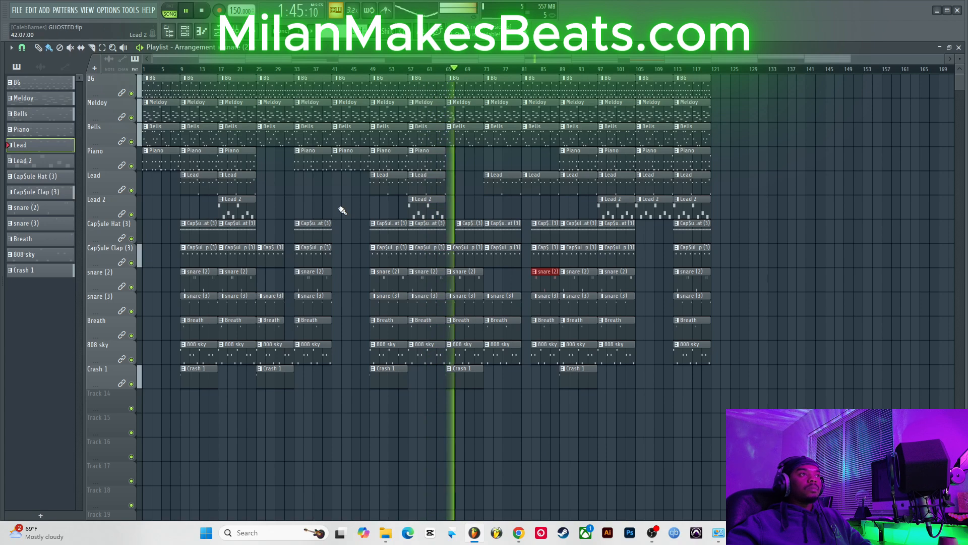
Step: Delete the Piano clip at bar 33 and the Bells clips at bars 29, 69 and 73
right_click(312, 158)
right_click(275, 135)
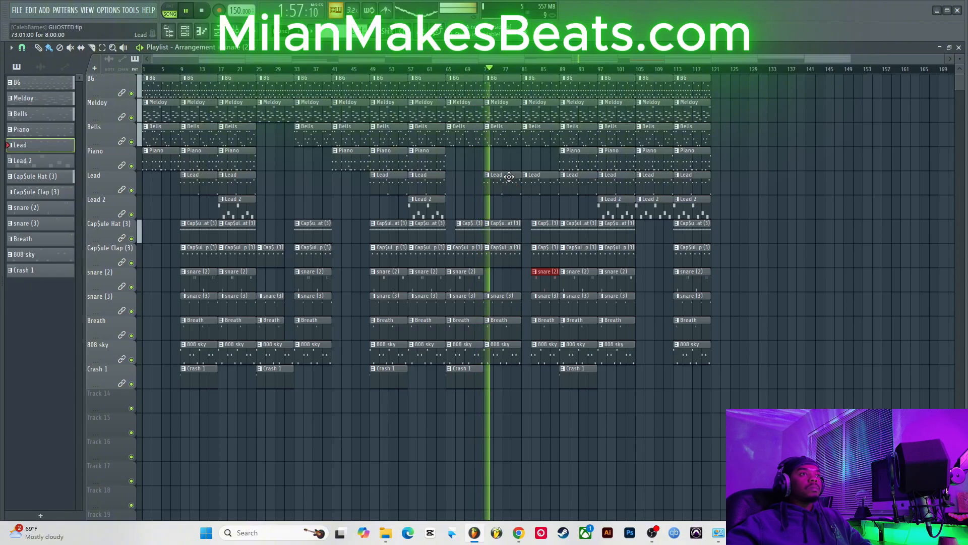
right_click(456, 137)
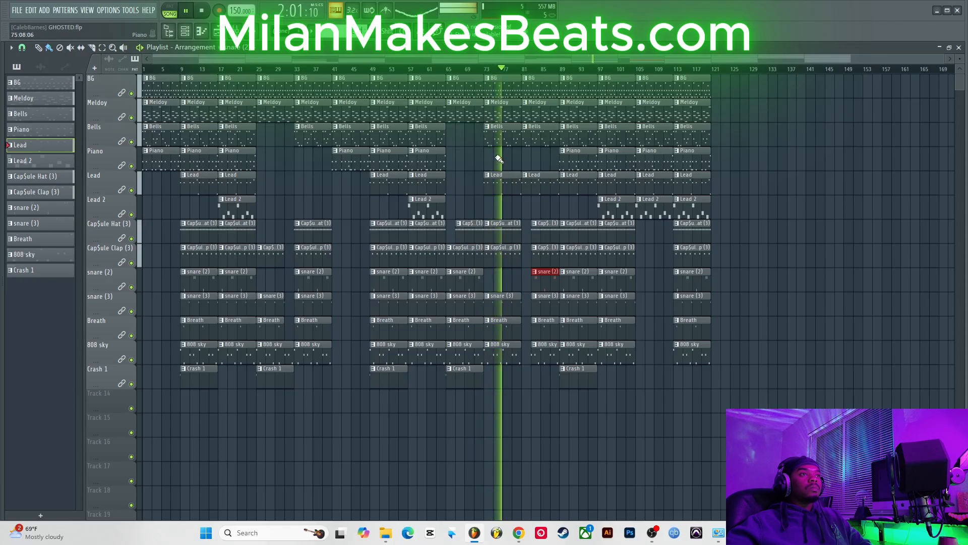
right_click(500, 139)
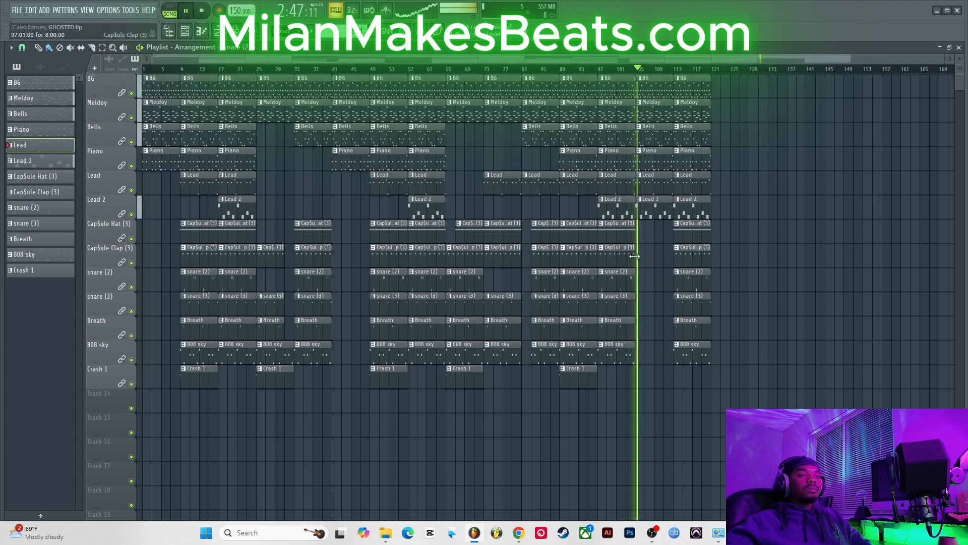
Step: Duplicate the snare (2) and snare (3) clips at bar 101, plus the Breath clip, to bar 105
left_click_drag(644, 270, 623, 316)
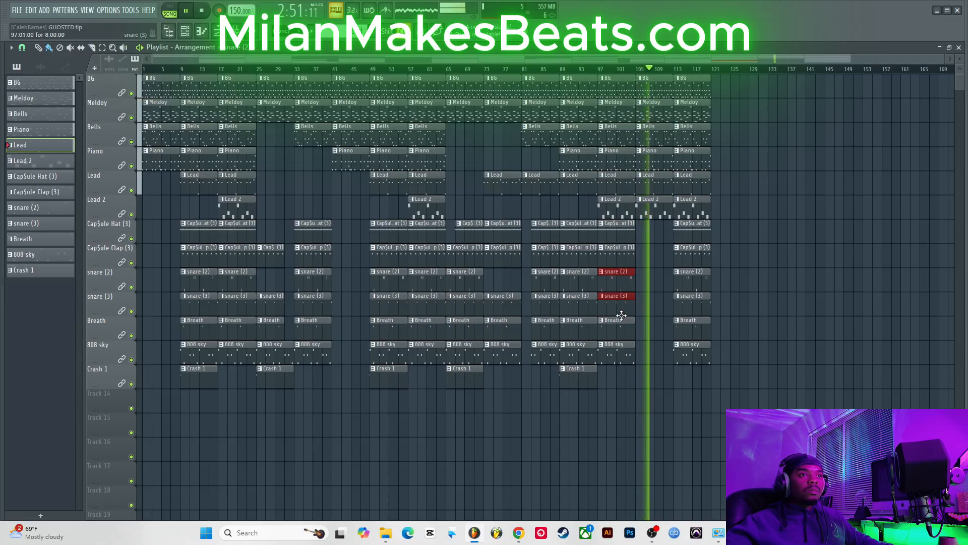
key("ctrl+b")
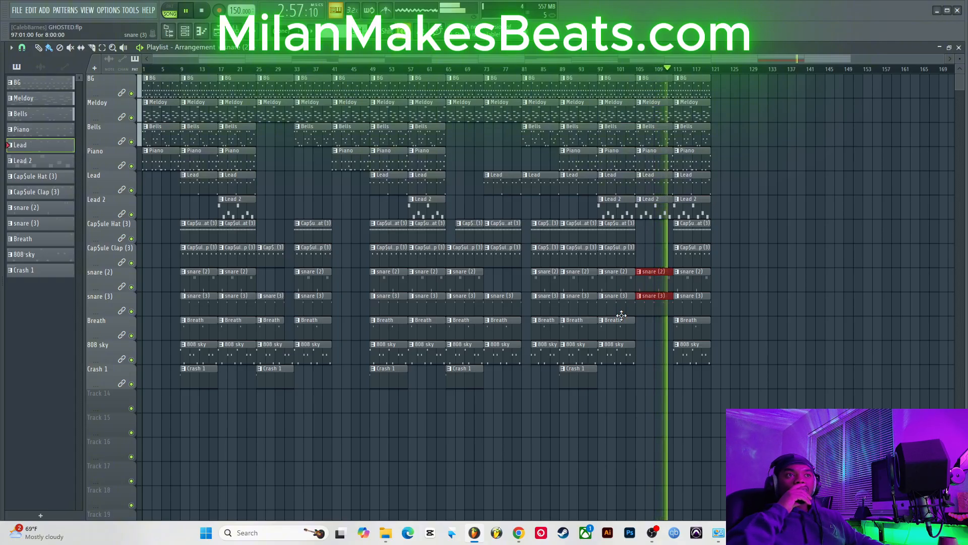
left_click(629, 332, "ctrl")
key("ctrl+b")
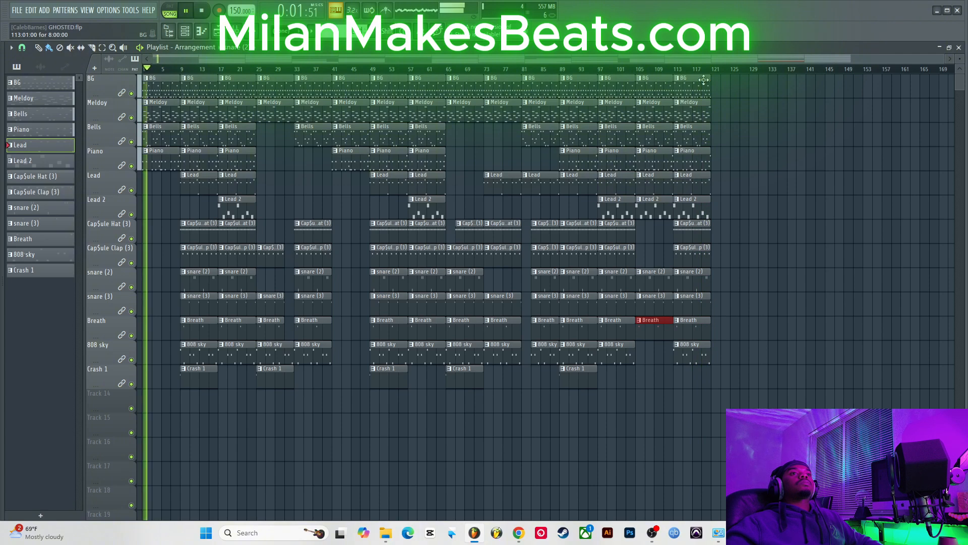
Step: Restart playback and highlight each column of clips from bar 1 through bar 117 while listening
key("space")
left_click_drag(157, 382, 152, 8)
left_click_drag(204, 395, 235, 56)
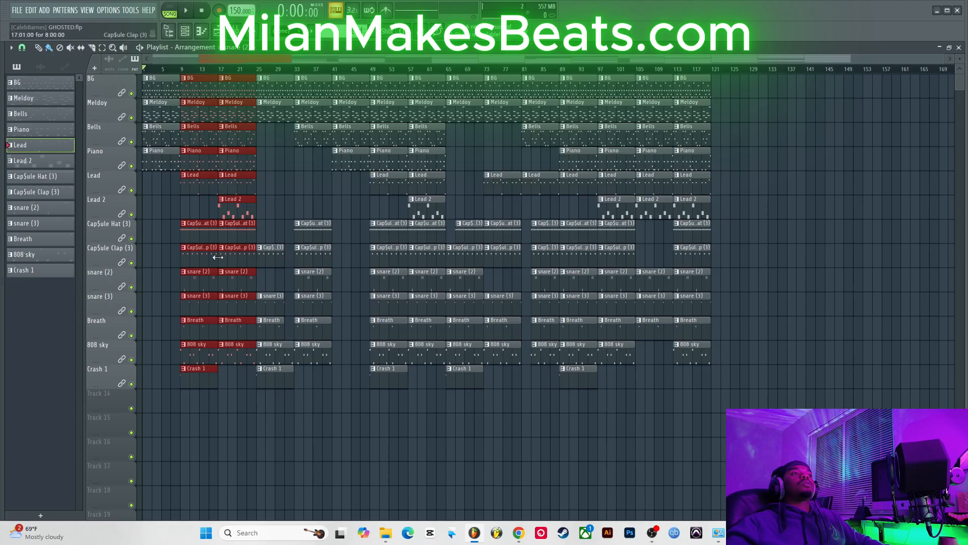
left_click_drag(272, 395, 361, 63)
left_click_drag(389, 404, 420, 74)
left_click_drag(459, 390, 514, 91)
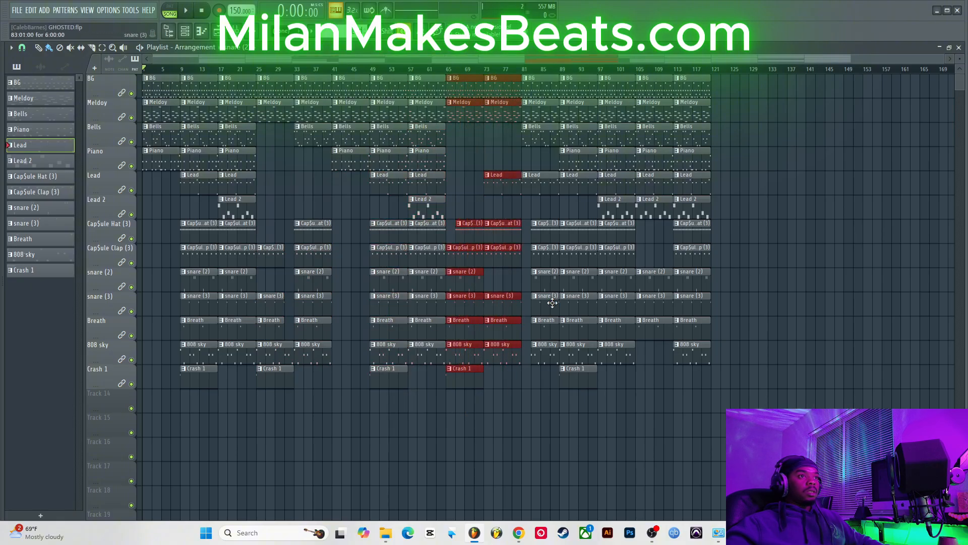
left_click_drag(538, 399, 551, 93)
left_click_drag(572, 417, 624, 80)
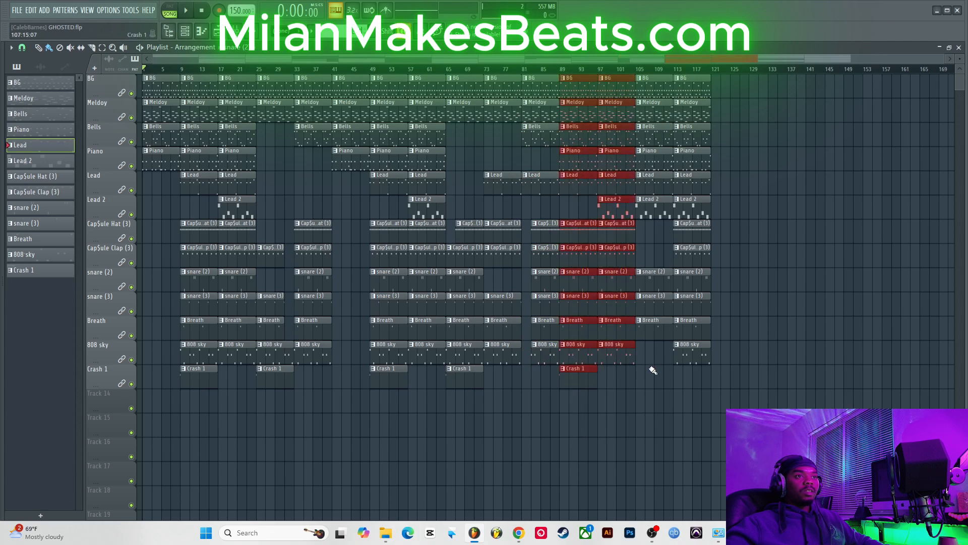
left_click_drag(656, 365, 657, 54)
left_click_drag(698, 375, 694, 75)
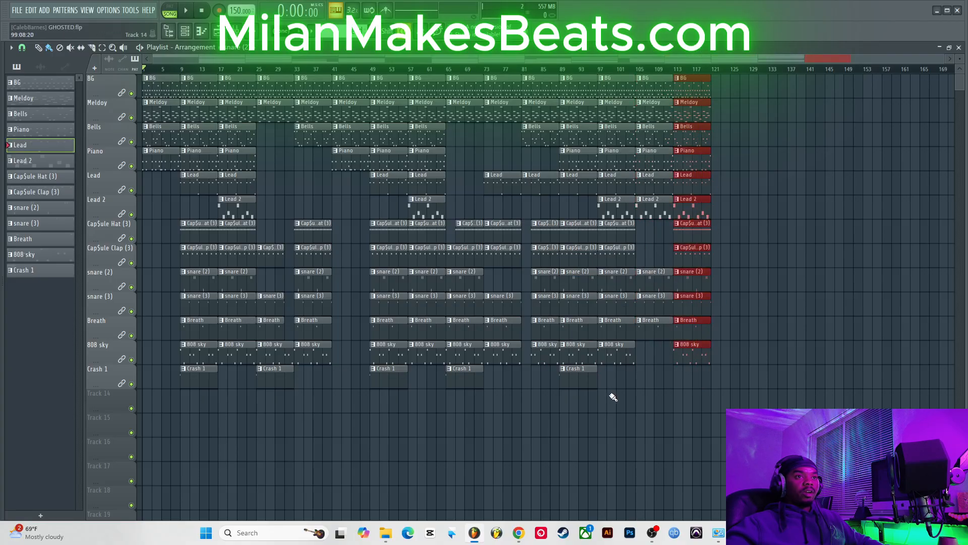
left_click_drag(613, 397, 614, 75)
left_click_drag(676, 407, 712, 76)
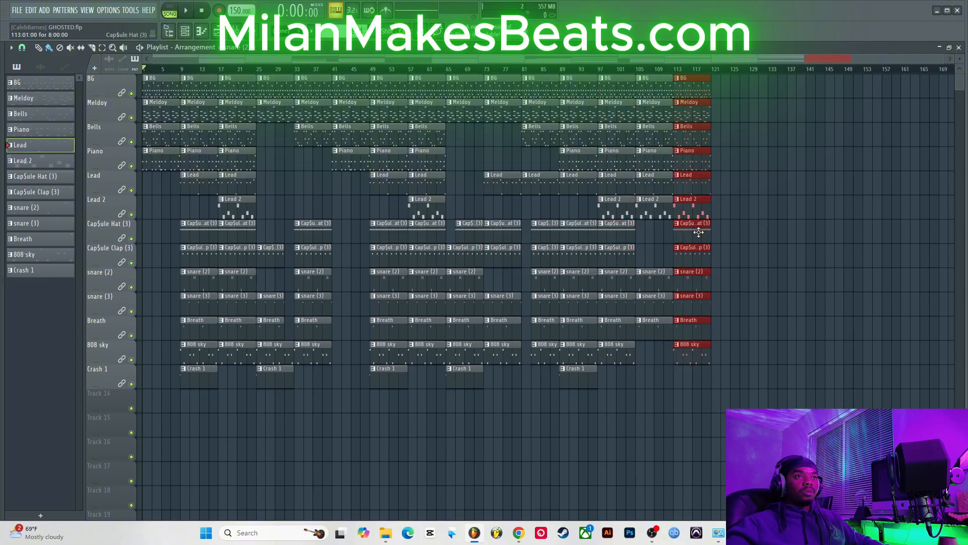
Step: Delete the CapSule Hat and Clap clips at bar 113 and add a CapSule Hat clip at bar 29
right_click(702, 250)
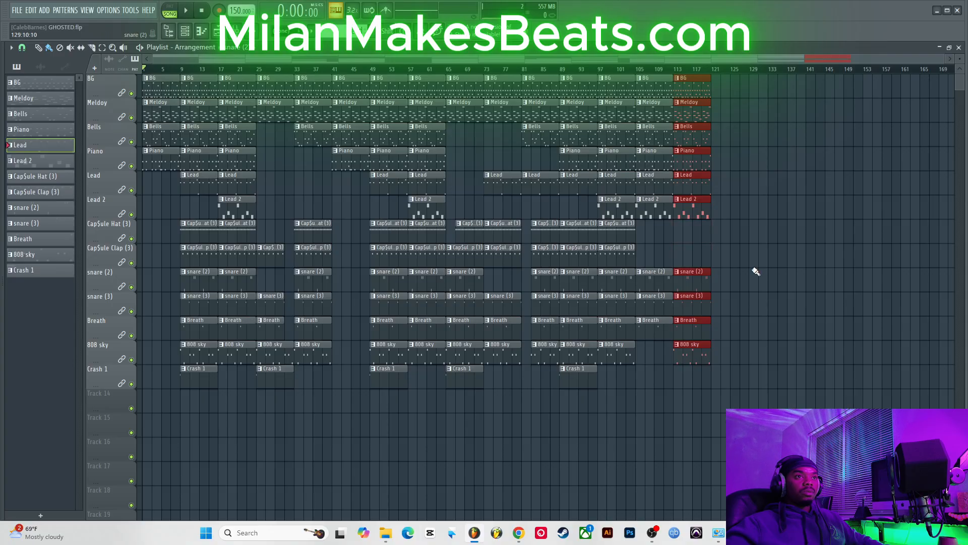
key("space")
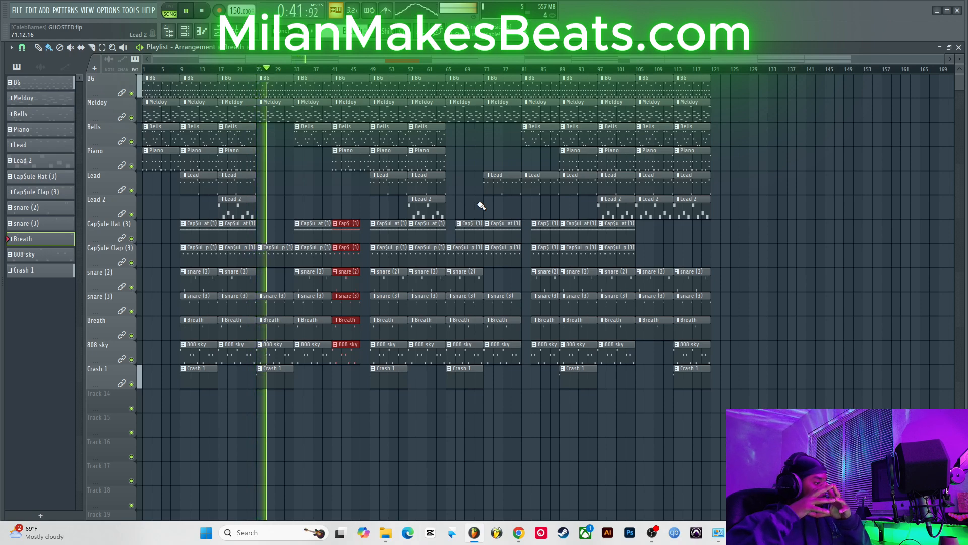
key("space")
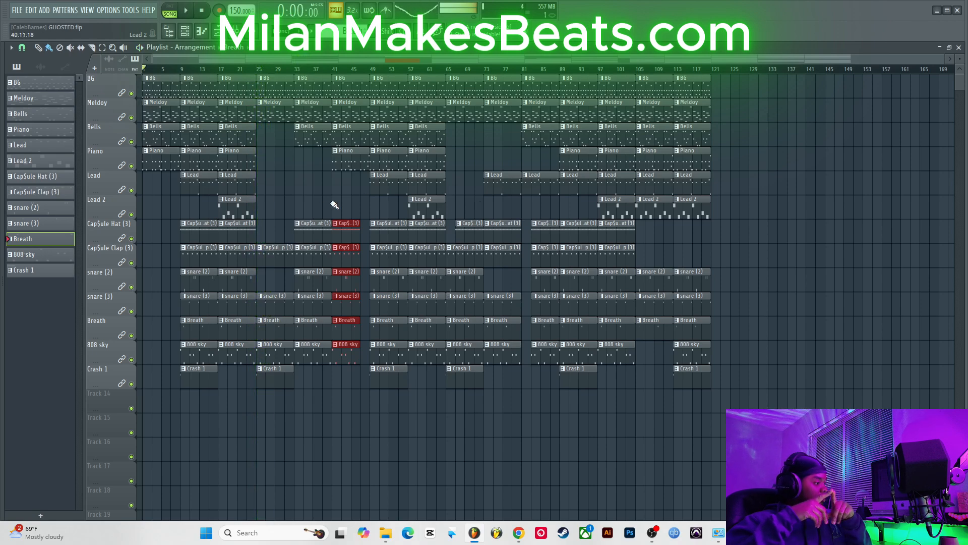
left_click(262, 235)
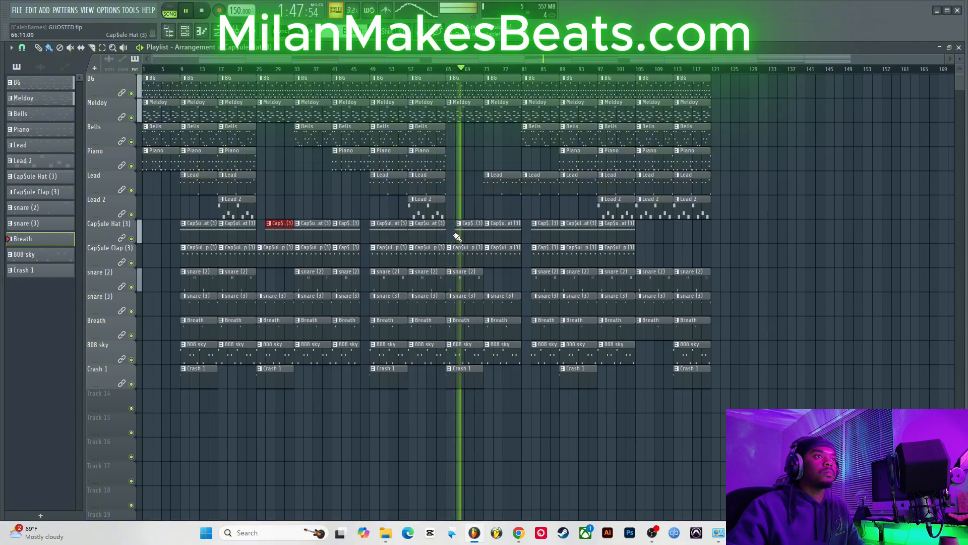
left_click_drag(451, 233, 453, 349)
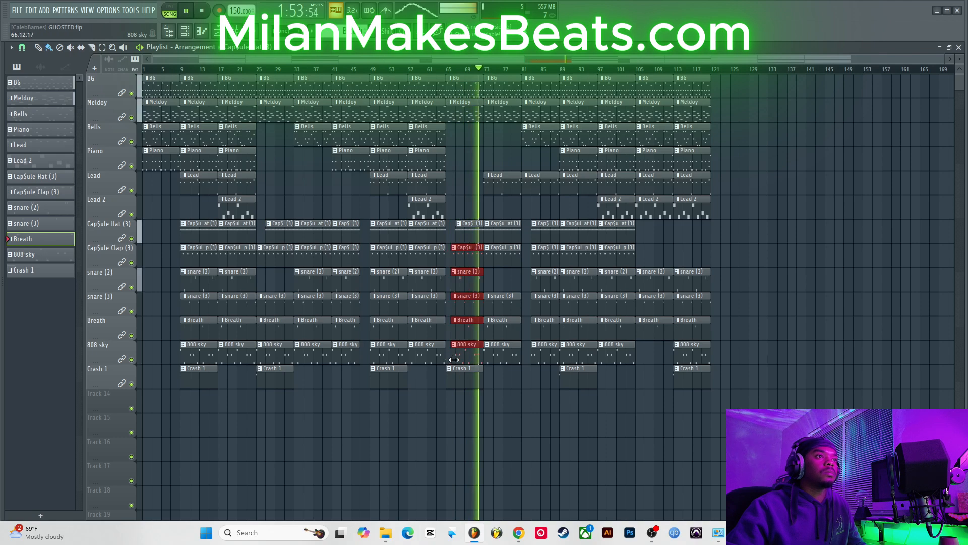
left_click_drag(449, 356, 457, 356)
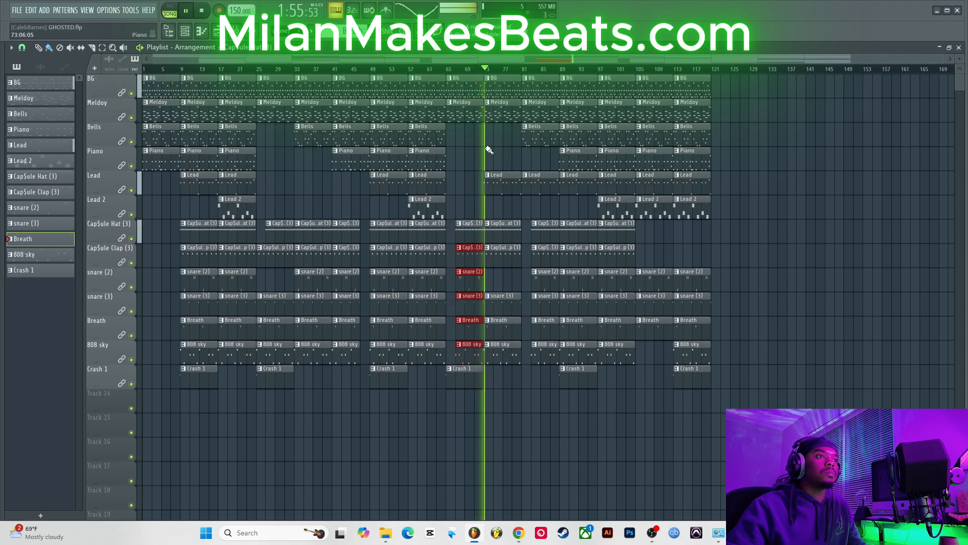
key("ctrl+z")
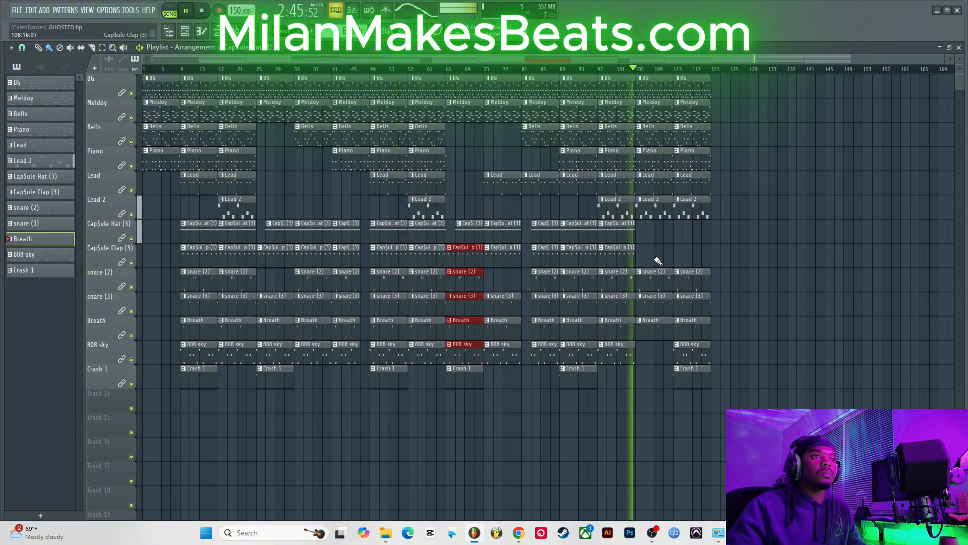
Step: Delete the snare (2), snare (3) and Breath clips at bar 105
right_click(657, 279)
right_click(656, 303)
right_click(655, 328)
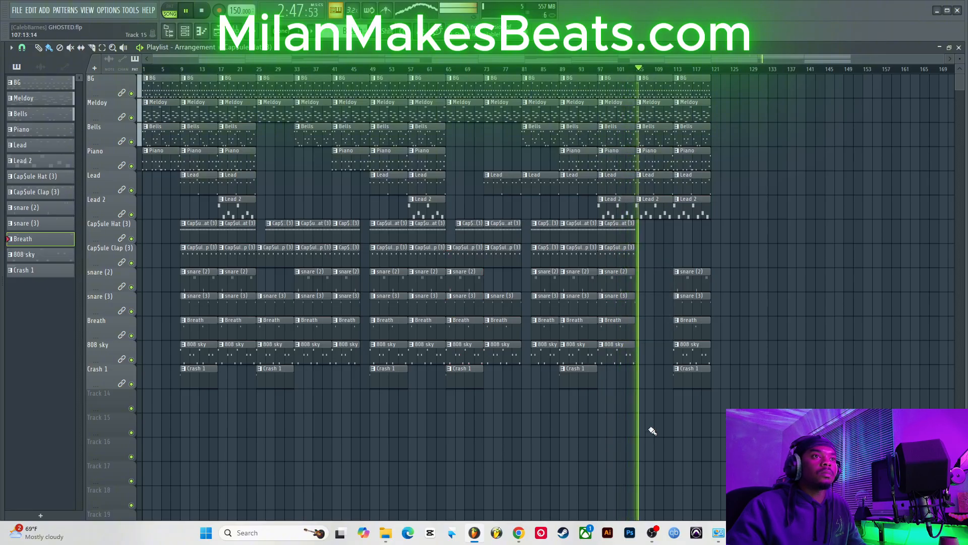
key("ctrl+z")
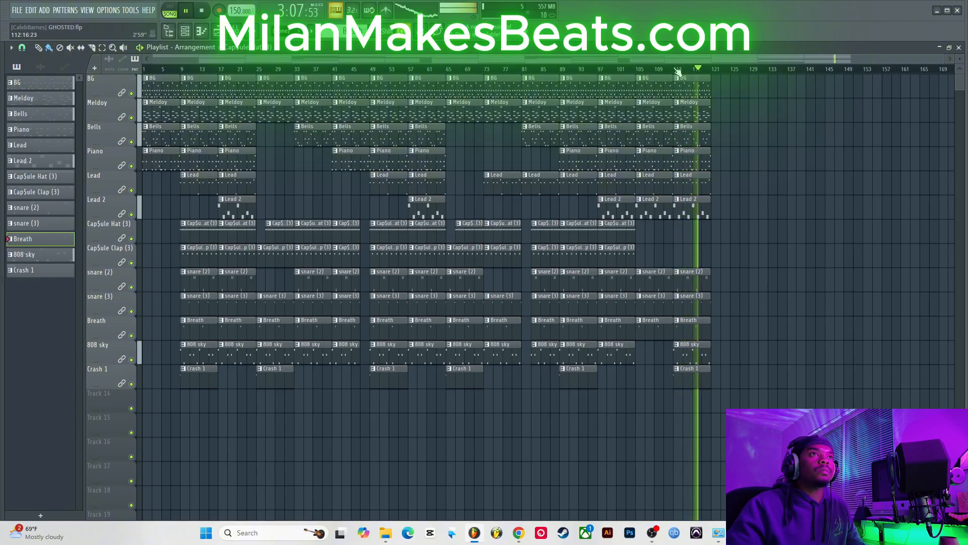
Step: Select bars 113 to 122 on the timeline and play that section
left_click_drag(678, 69, 686, 72)
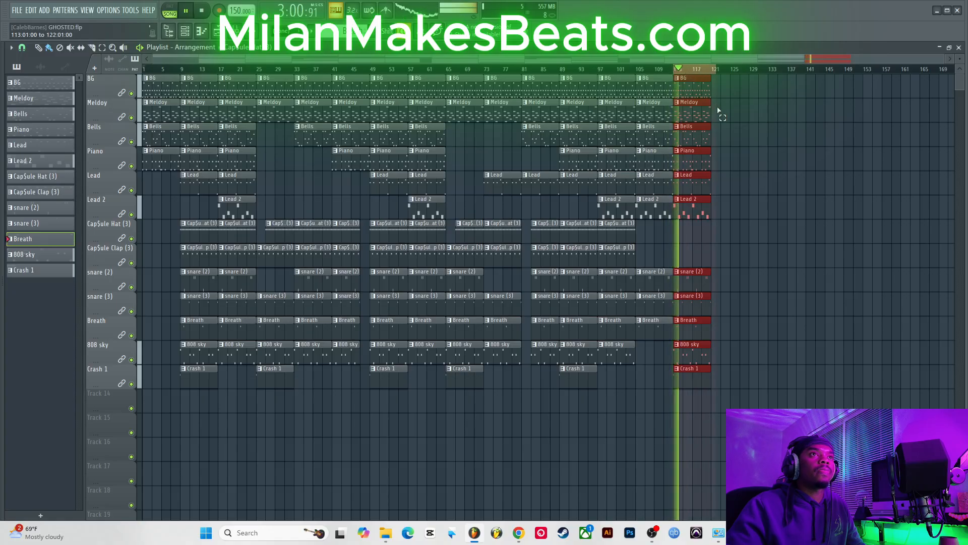
key("space")
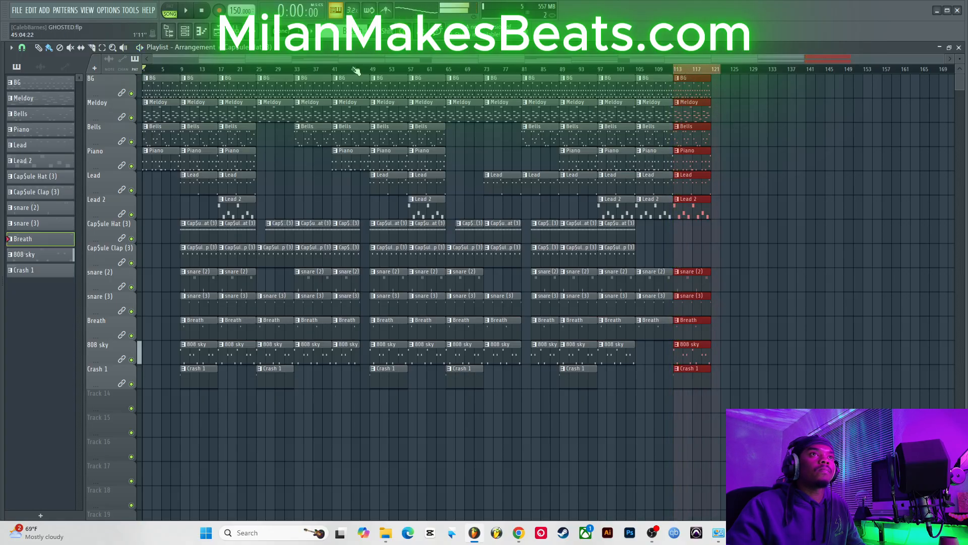
Step: In the mixer, enable Init song with this position for the Master volume fader
key("F9")
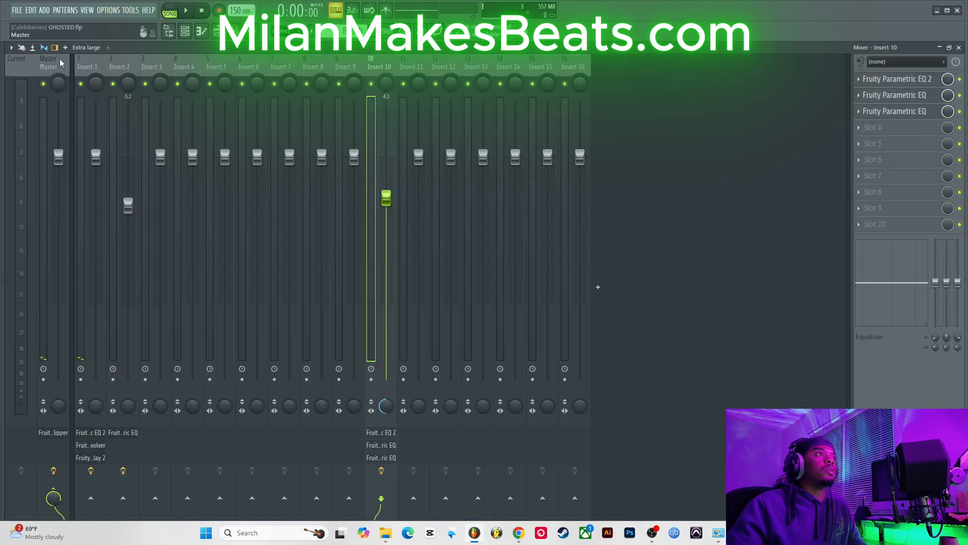
right_click(60, 162)
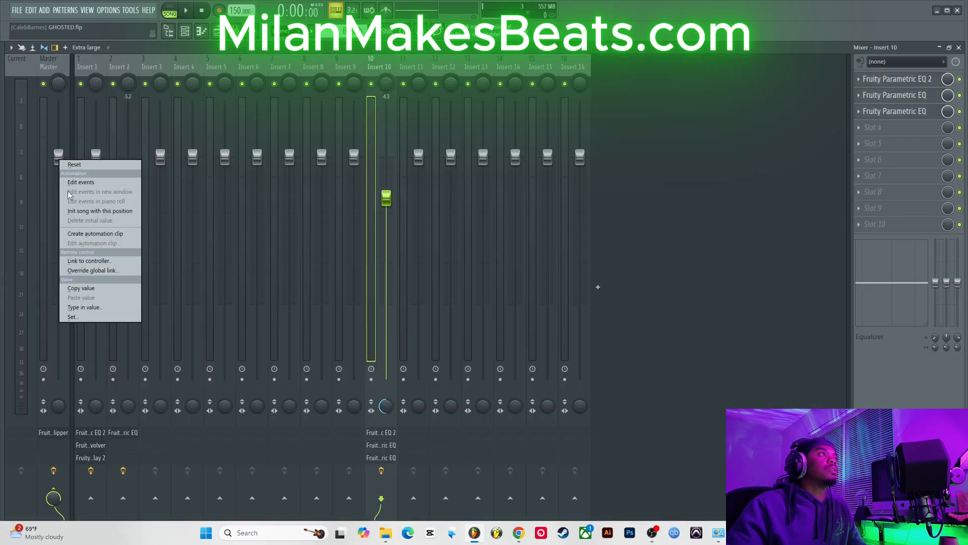
left_click(110, 211)
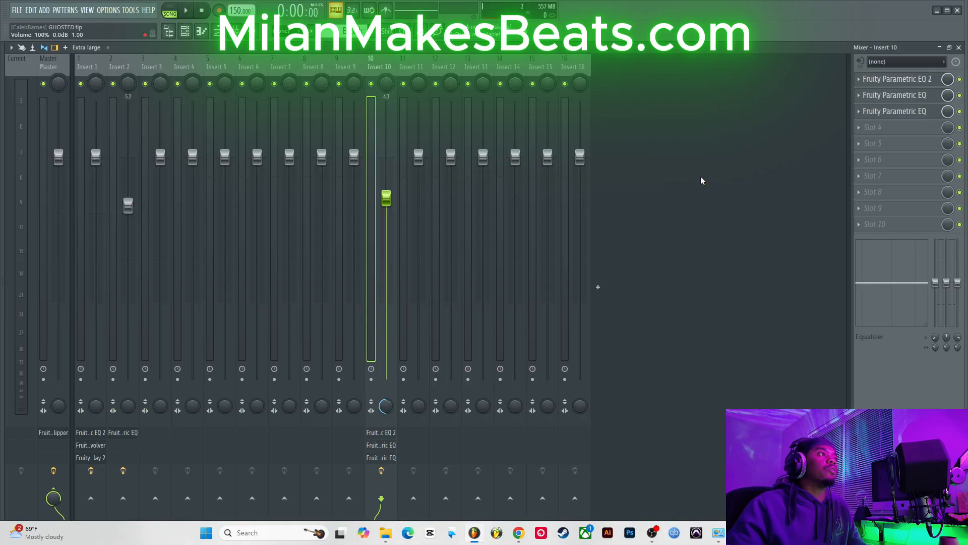
left_click(959, 48)
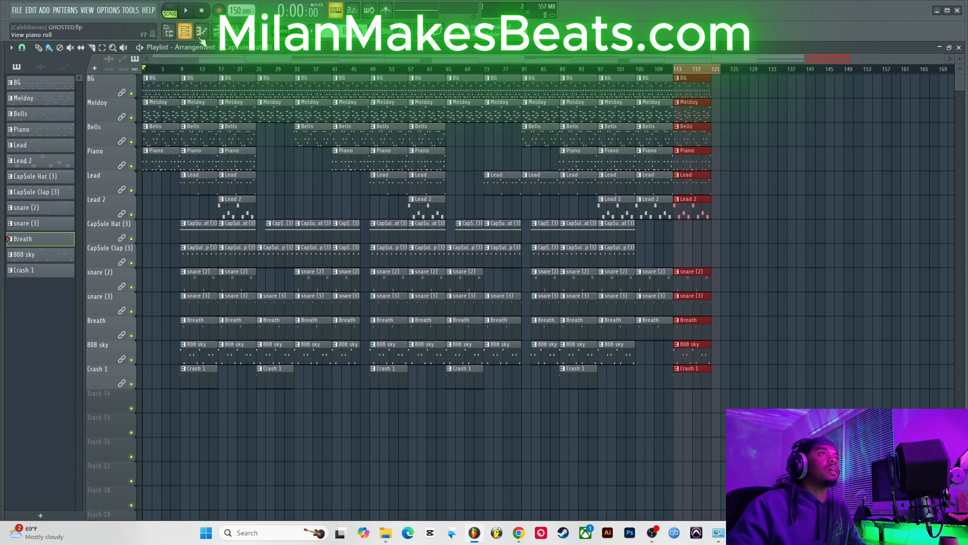
left_click(241, 35)
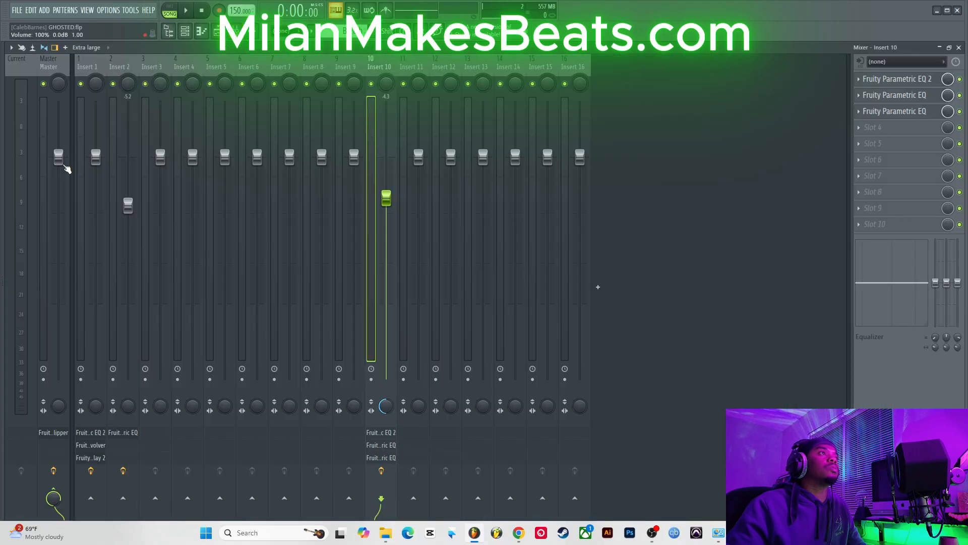
Step: Create an automation clip for the Master volume fader
right_click(57, 160)
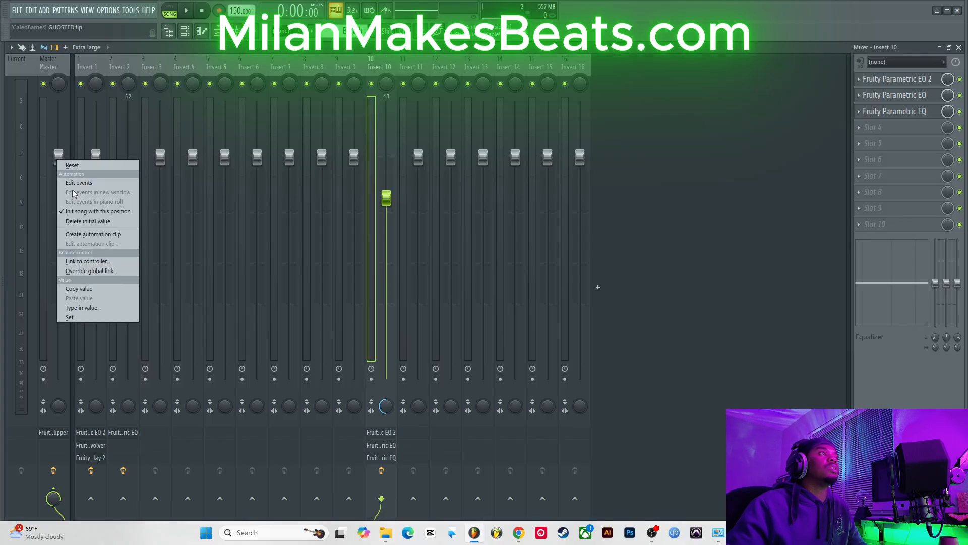
left_click(104, 214)
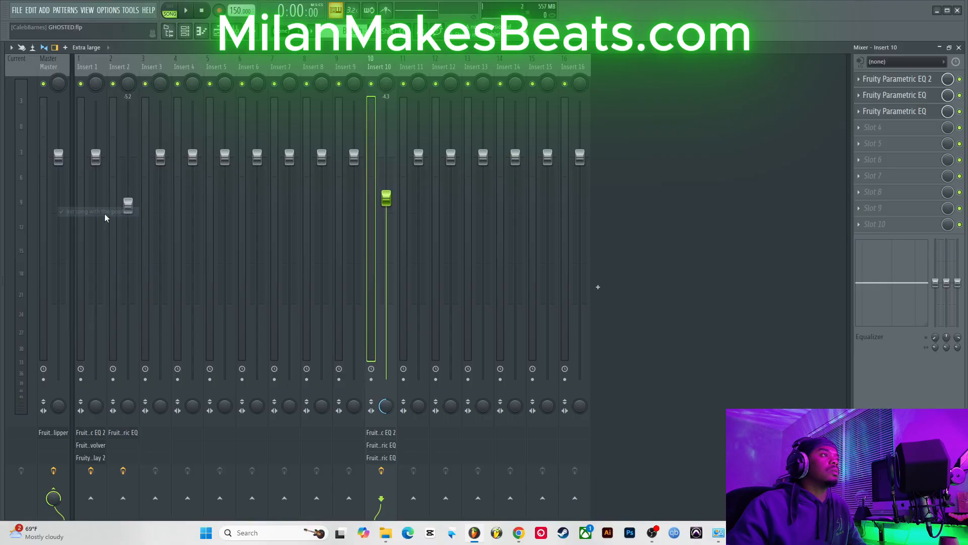
right_click(57, 160)
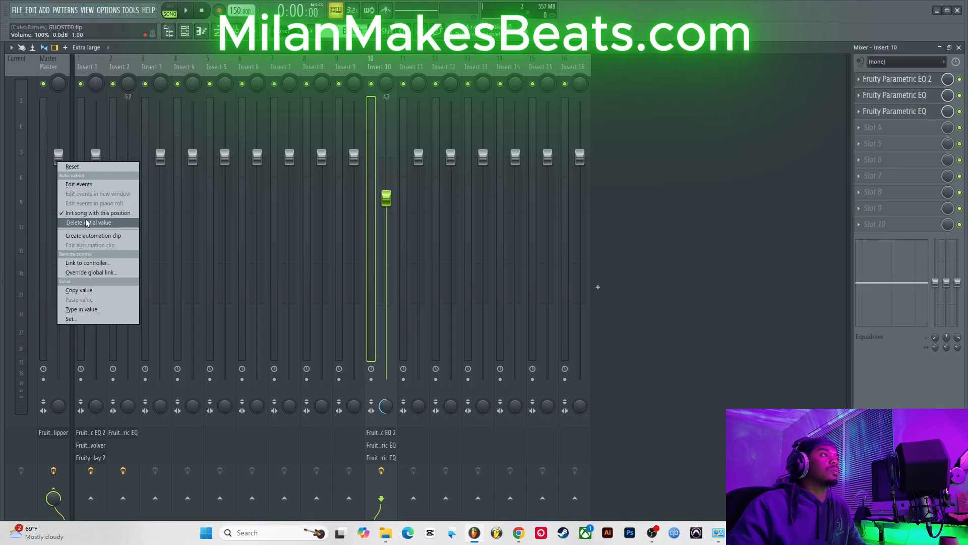
left_click(93, 235)
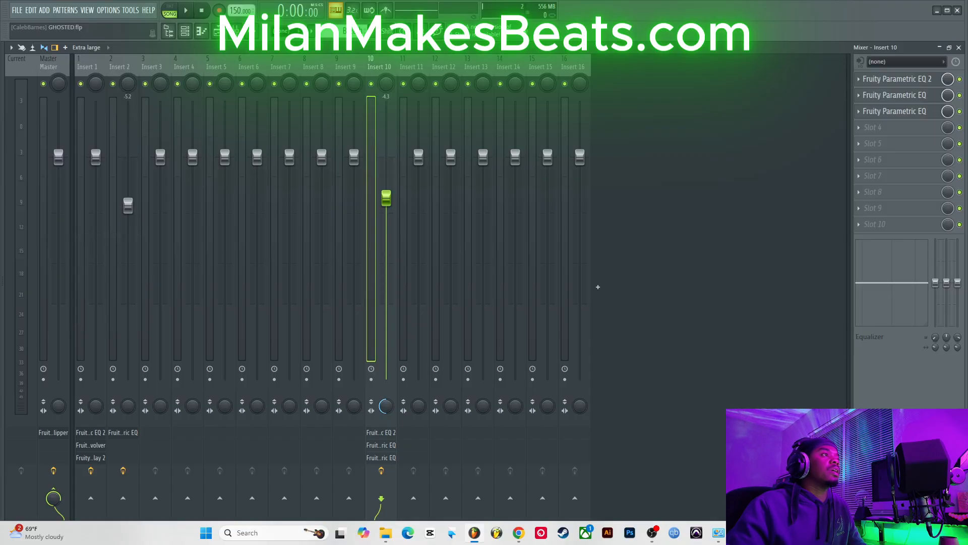
Step: Close the mixer and bend the Master volume automation clip into a fade-out curve over the ending
left_click(959, 48)
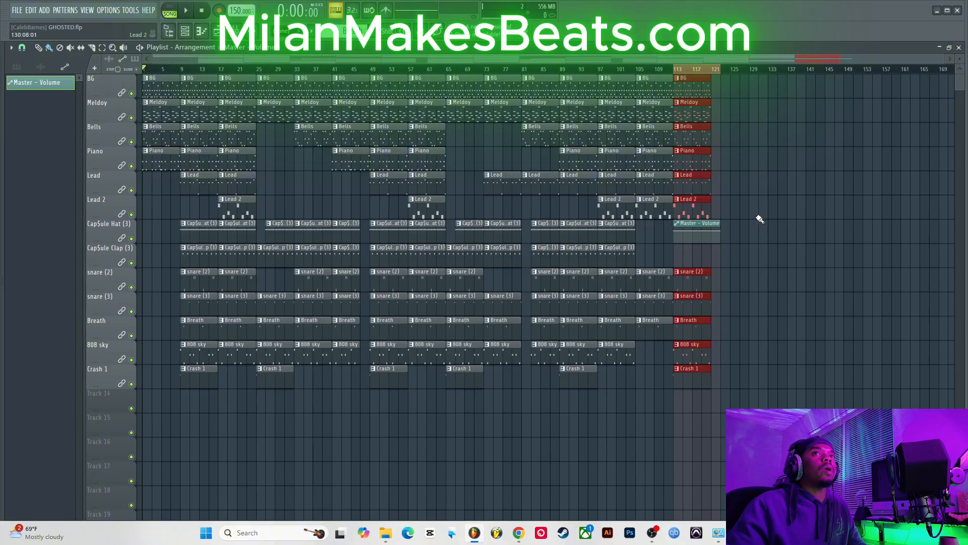
left_click_drag(720, 231, 723, 253)
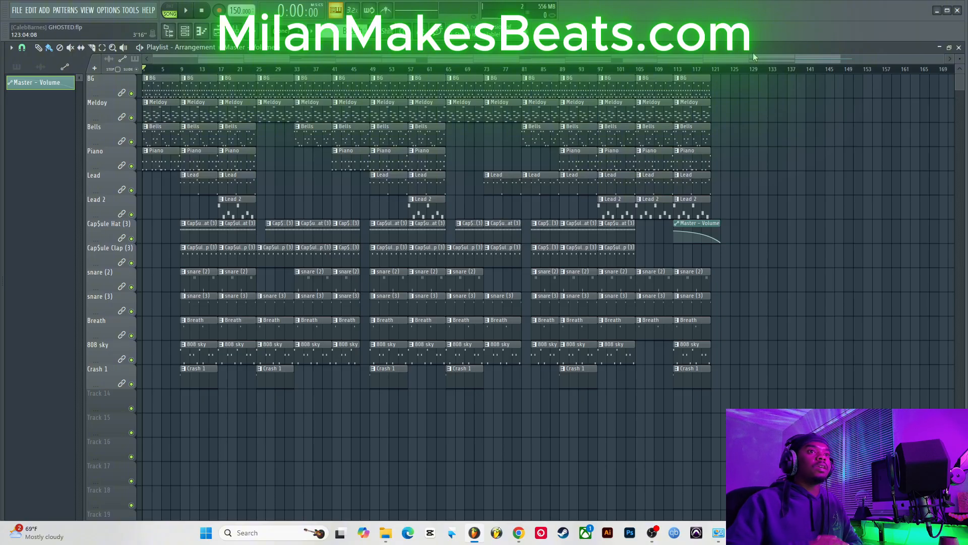
Step: Move the Master - Volume automation clip down onto Track 14 at bar 113
left_click_drag(708, 227, 706, 400)
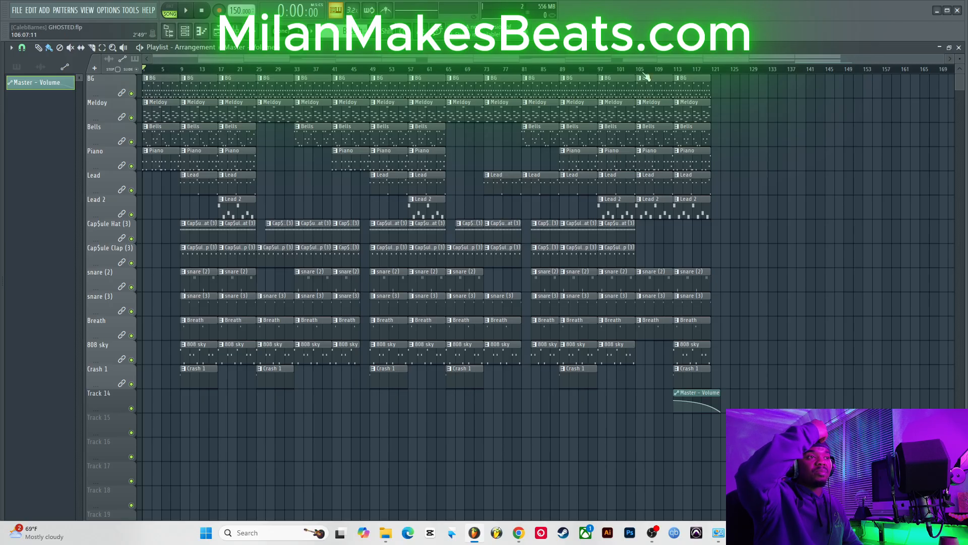
left_click_drag(941, 59, 839, 71)
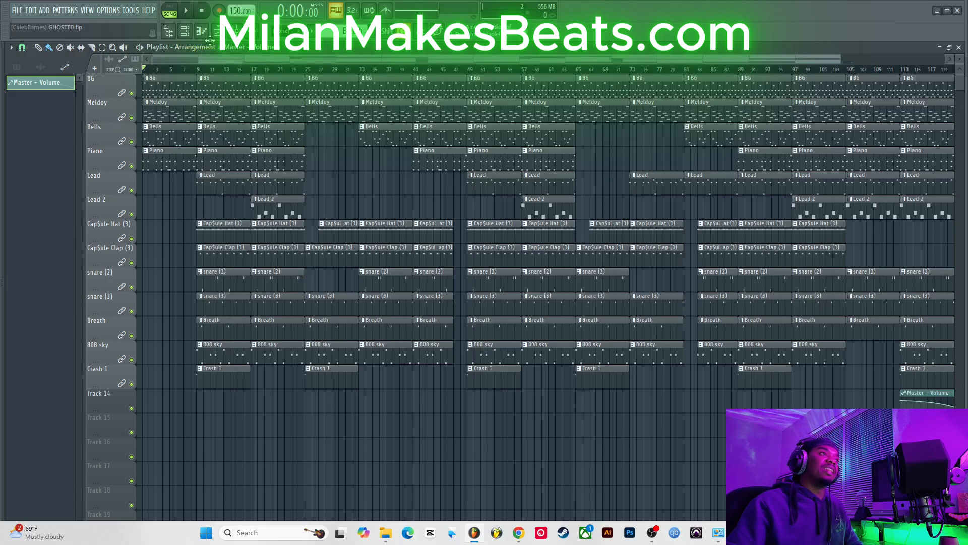
Step: Undo the automation clip move, then redo the playlist clip move
key("ctrl+z")
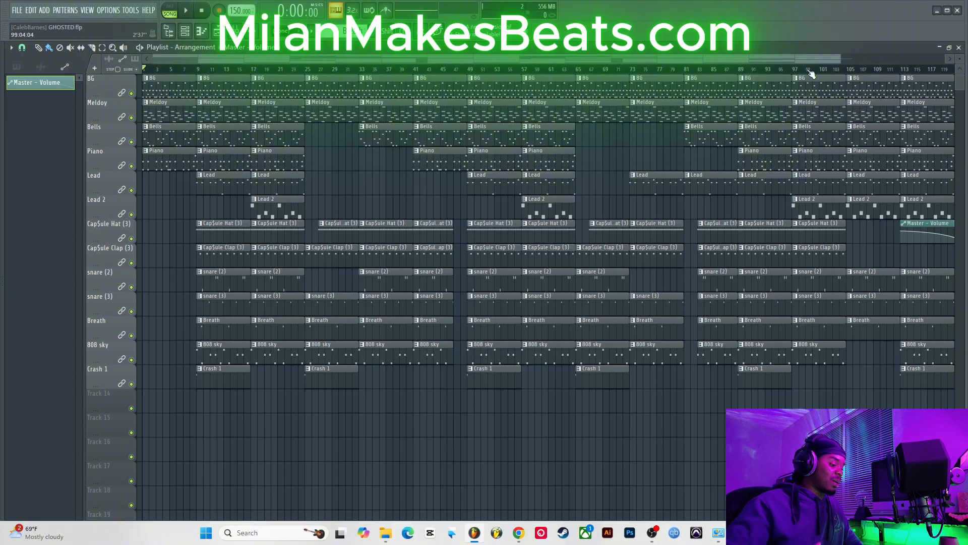
left_click_drag(841, 60, 948, 60)
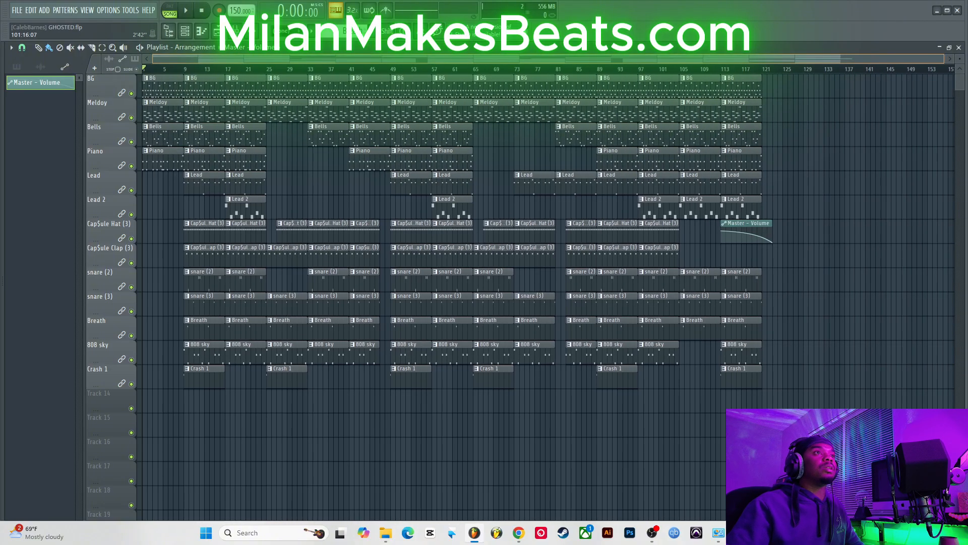
left_click(29, 11)
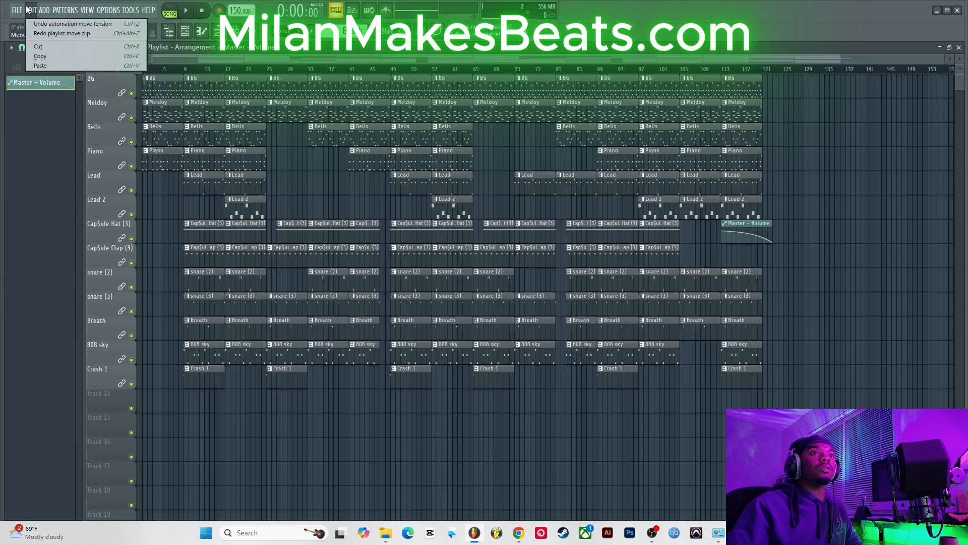
left_click(79, 35)
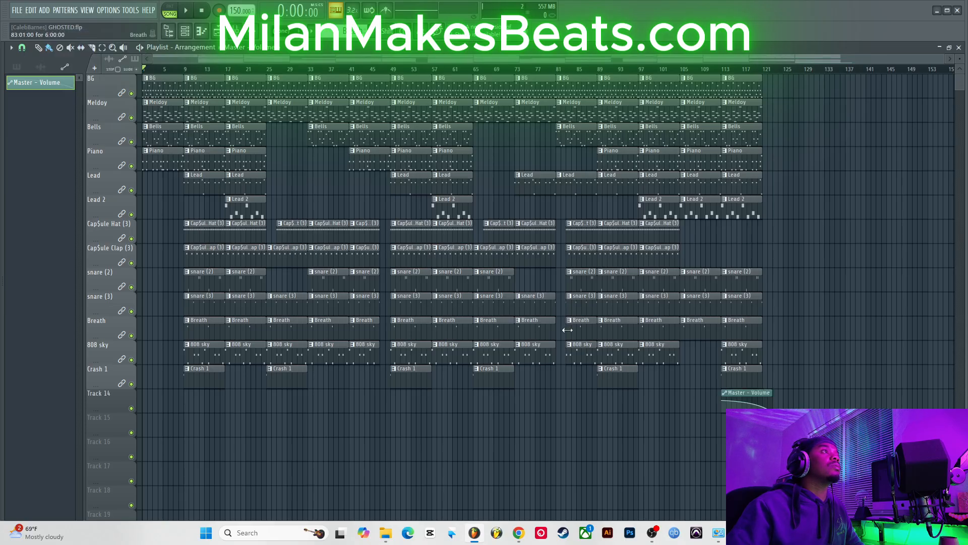